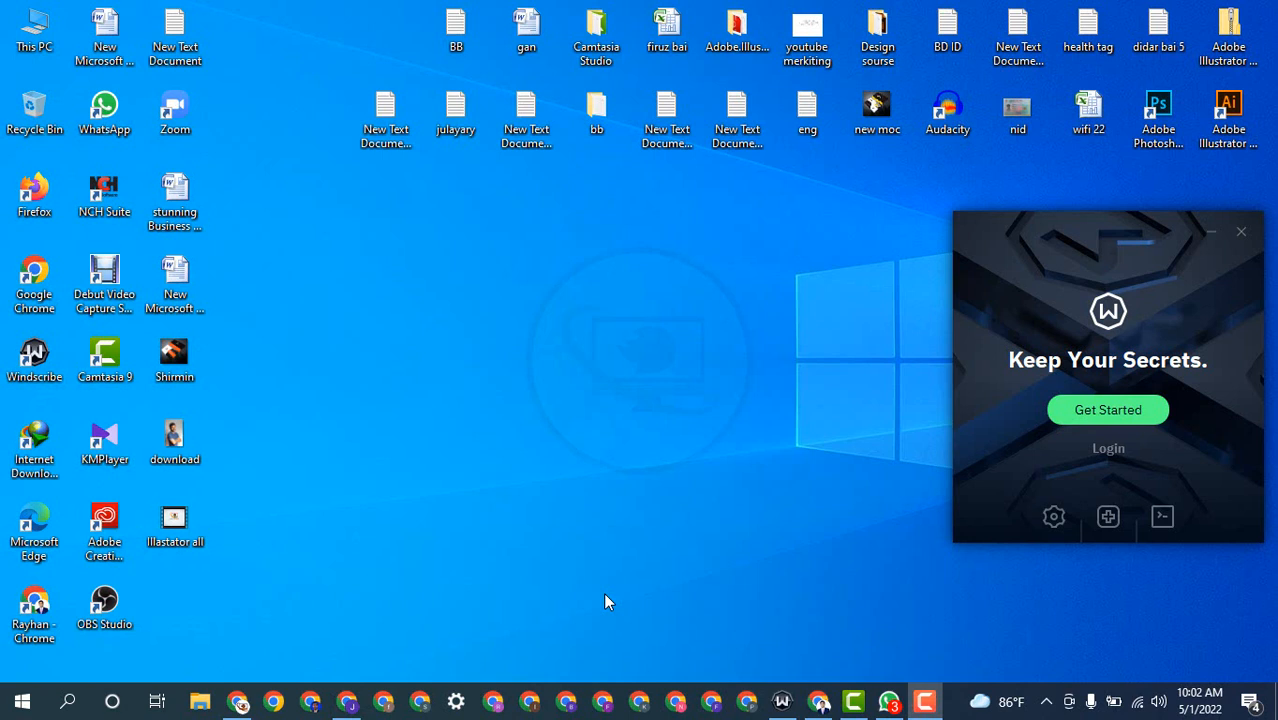
# Step: Bring the Chrome window showing Facebook to the front from the taskbar
pyautogui.click(346, 703)
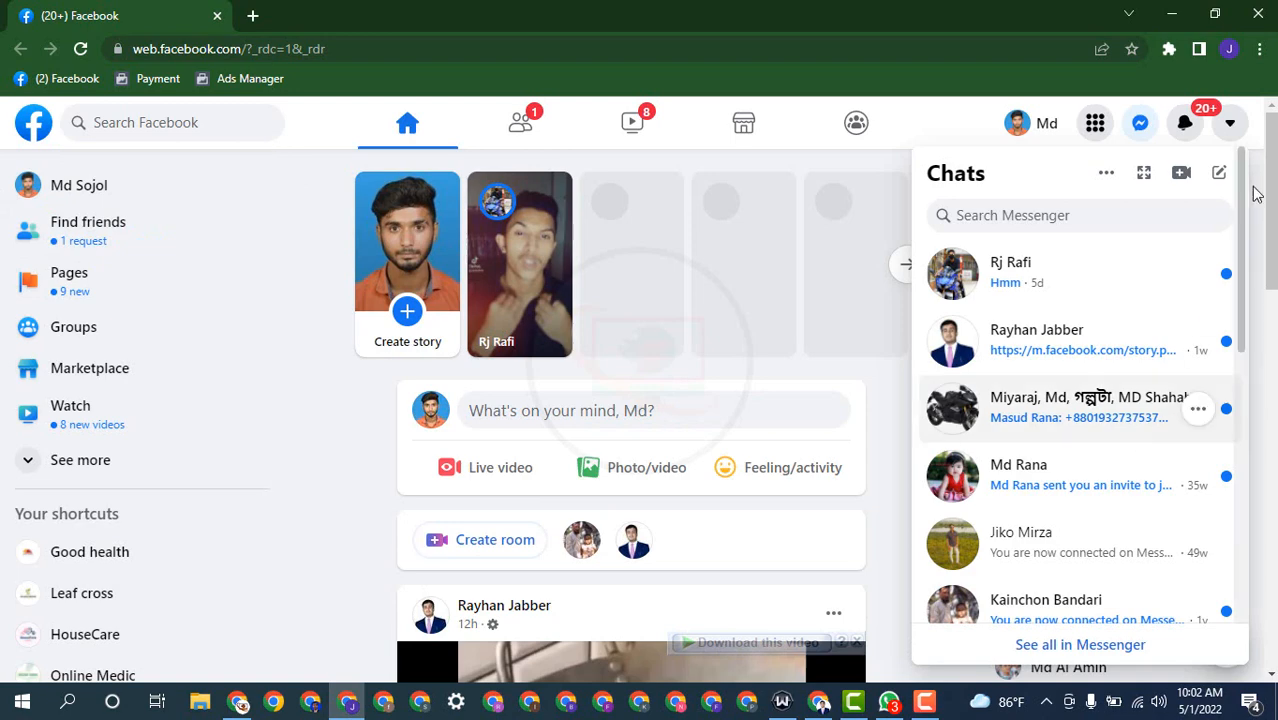
# Step: Dismiss the Chats list, go to the Pages section, and start creating a new Page
pyautogui.click(960, 130)
pyautogui.click(1095, 124)
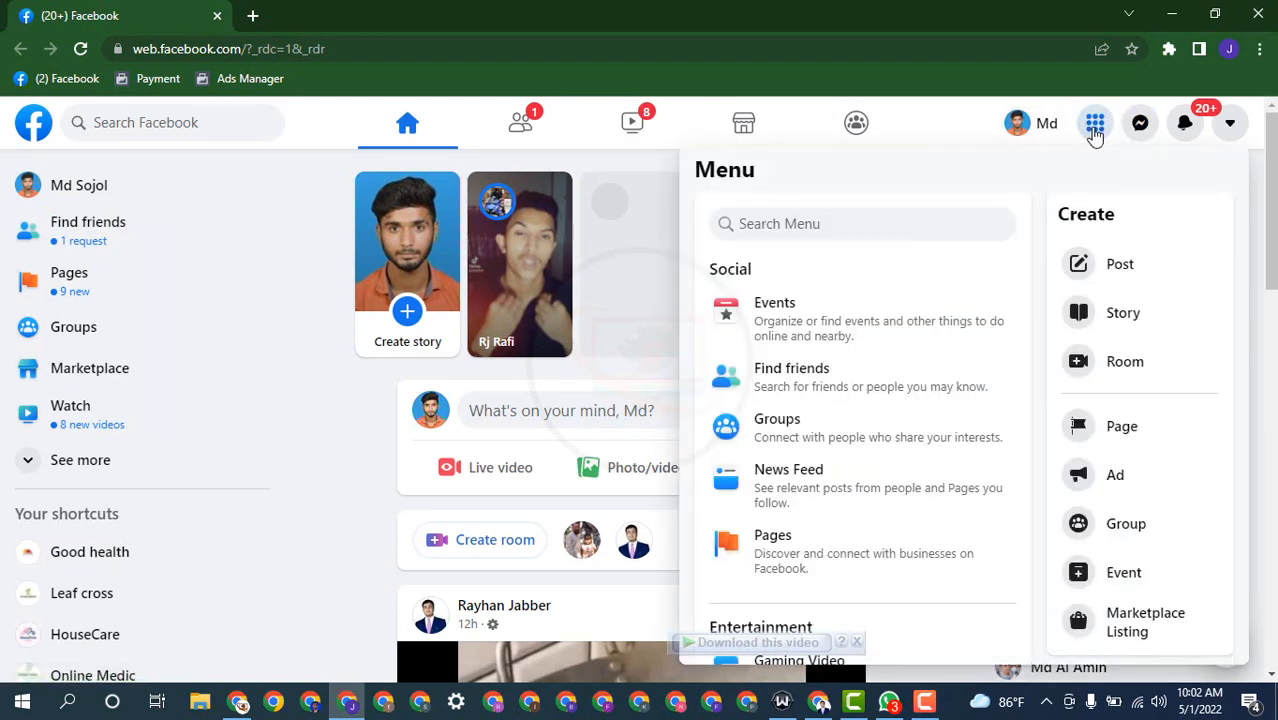
pyautogui.click(762, 545)
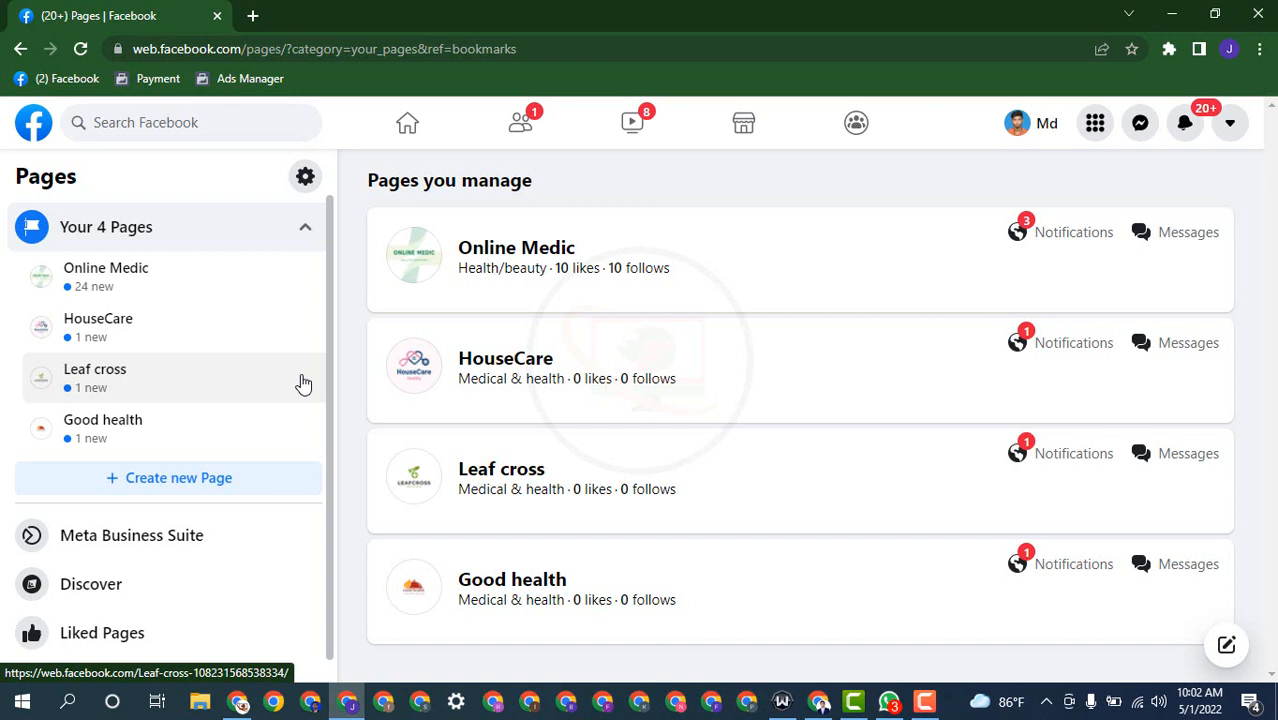
pyautogui.click(176, 486)
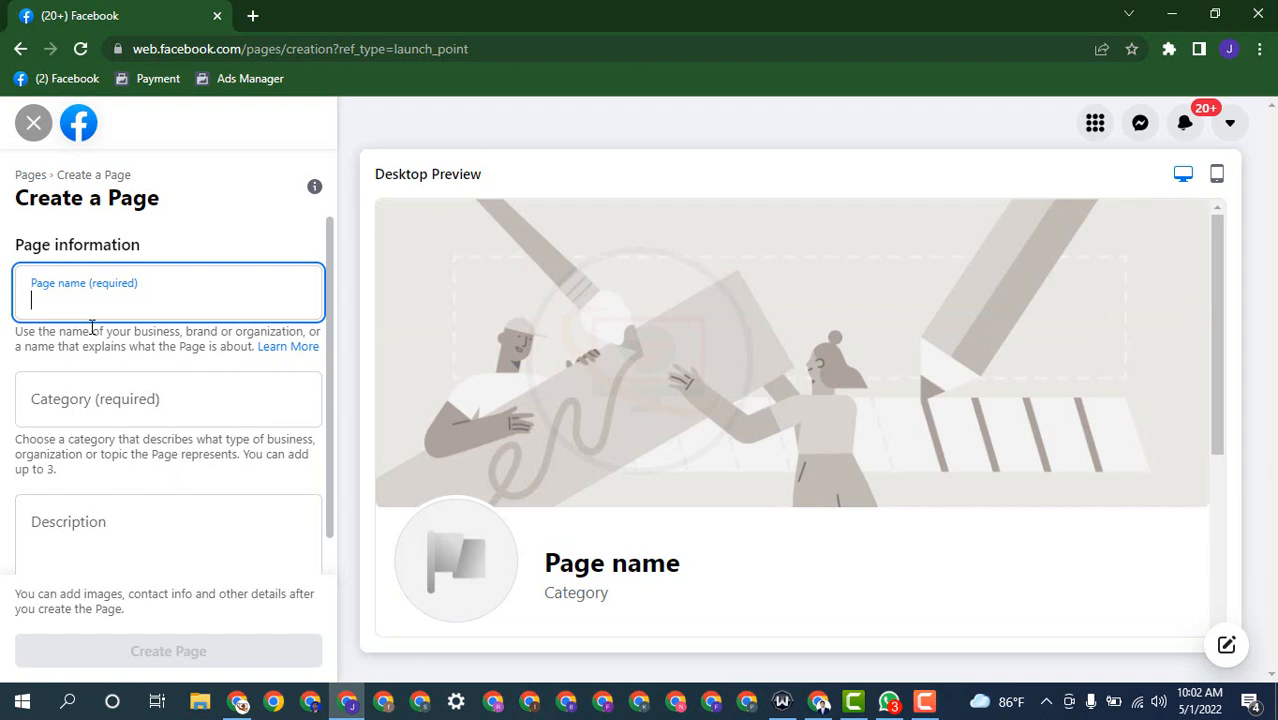
# Step: Enter 'BD Elite' as the new Page's name
pyautogui.write('BD E')
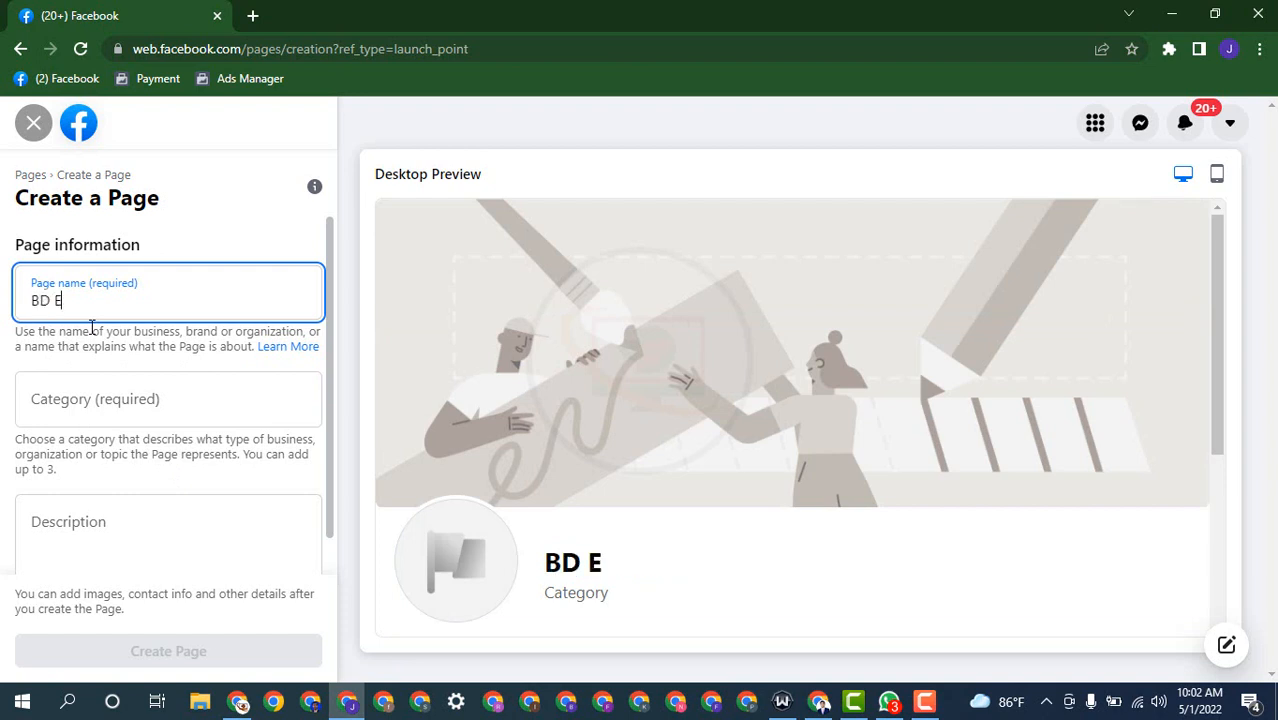
pyautogui.write('lite')
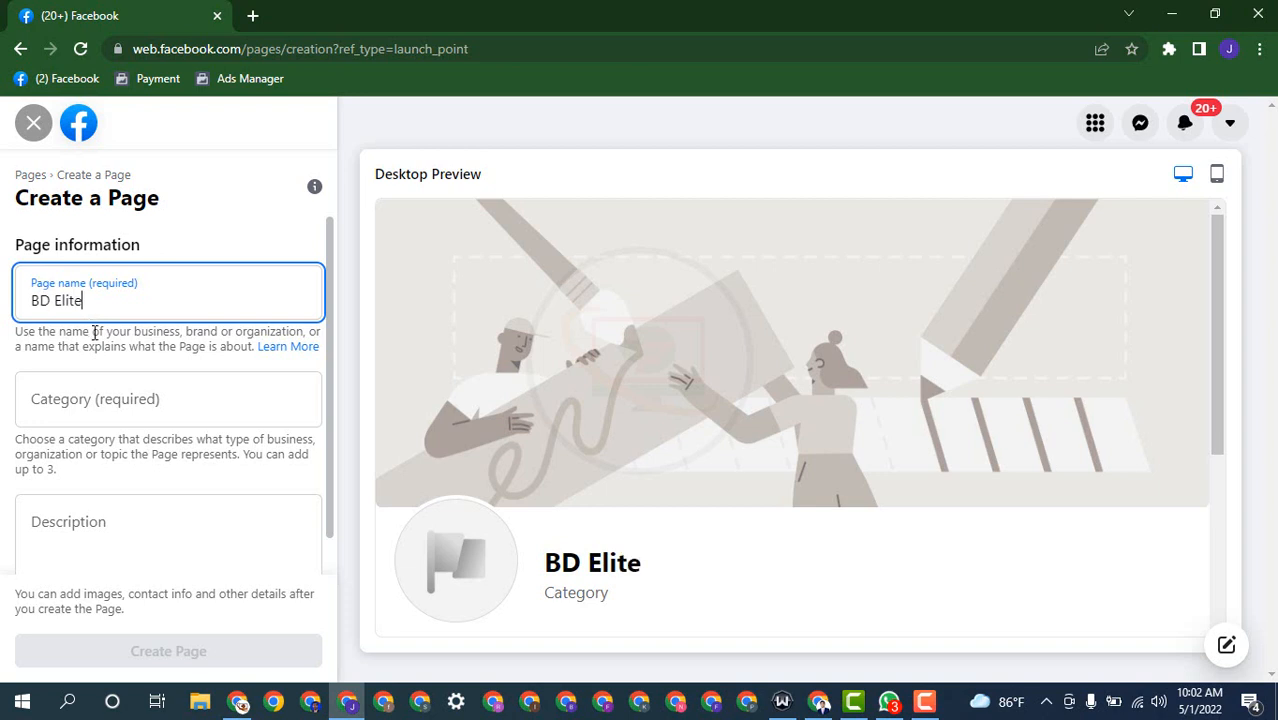
pyautogui.click(126, 399)
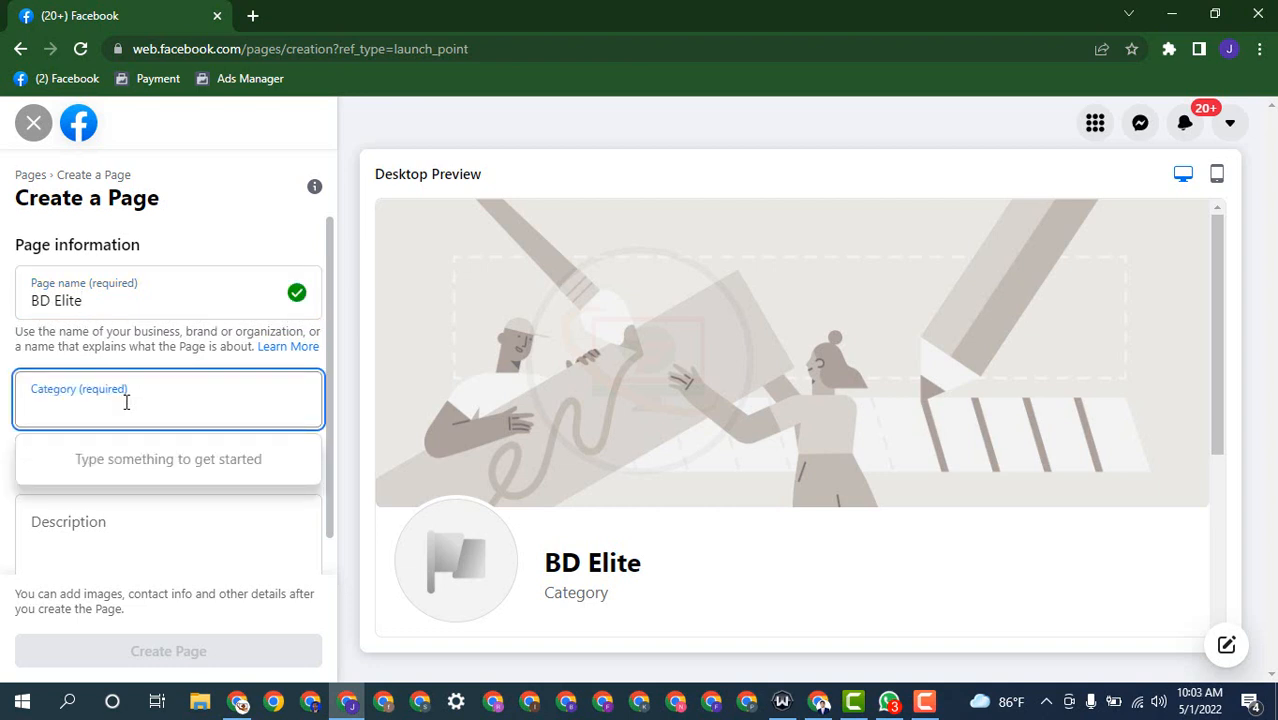
# Step: Search 'hea' and set the Page category to 'Health & wellness website'
pyautogui.write('he')
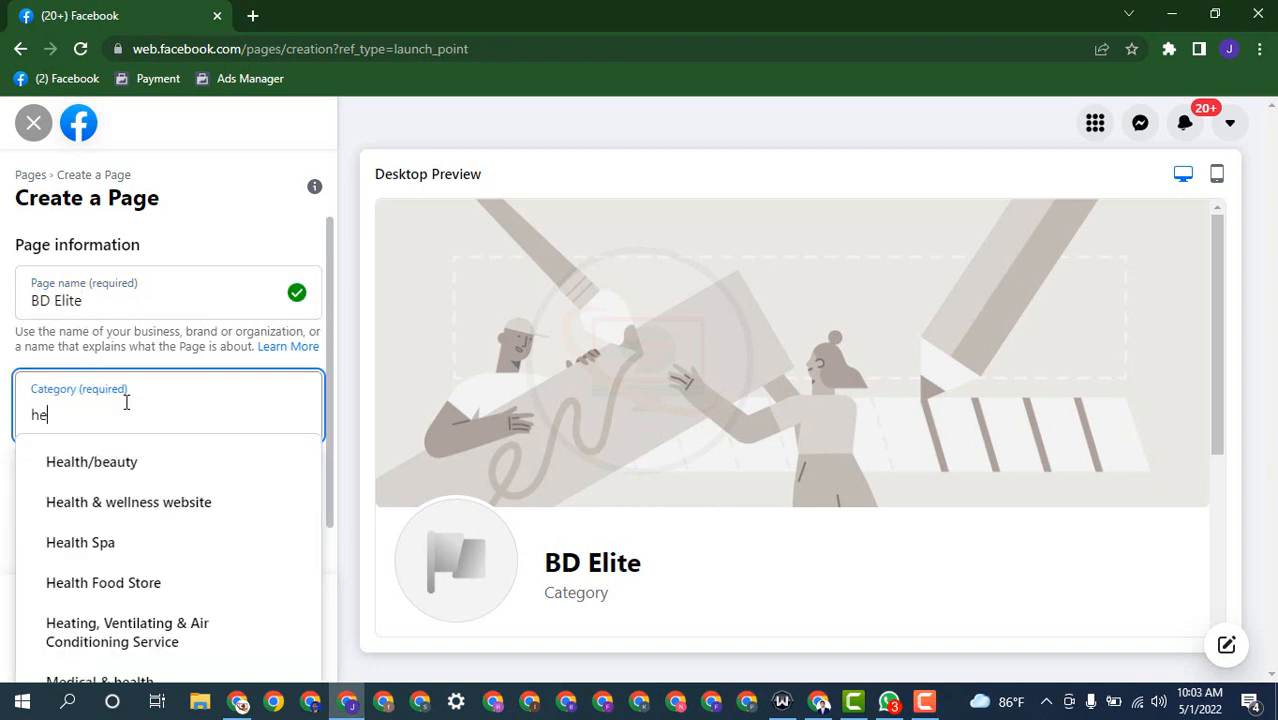
pyautogui.write('a')
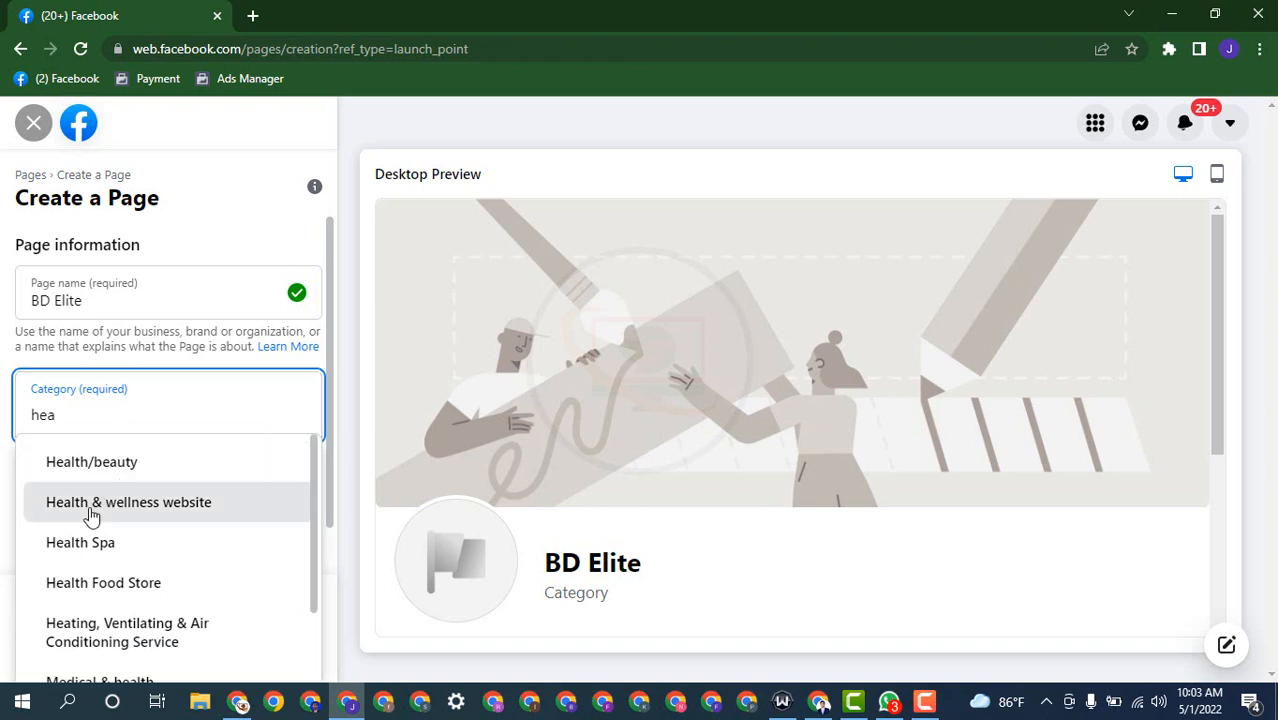
pyautogui.click(214, 505)
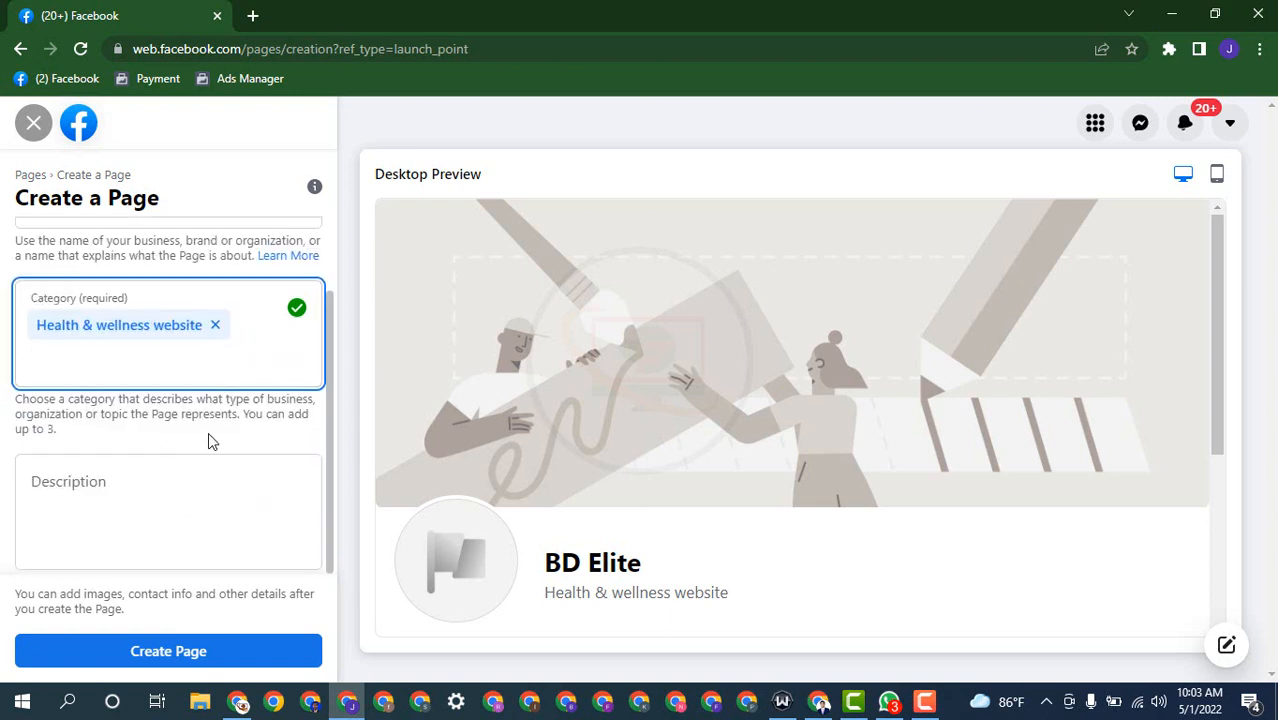
pyautogui.scroll(-1, 200, 437)
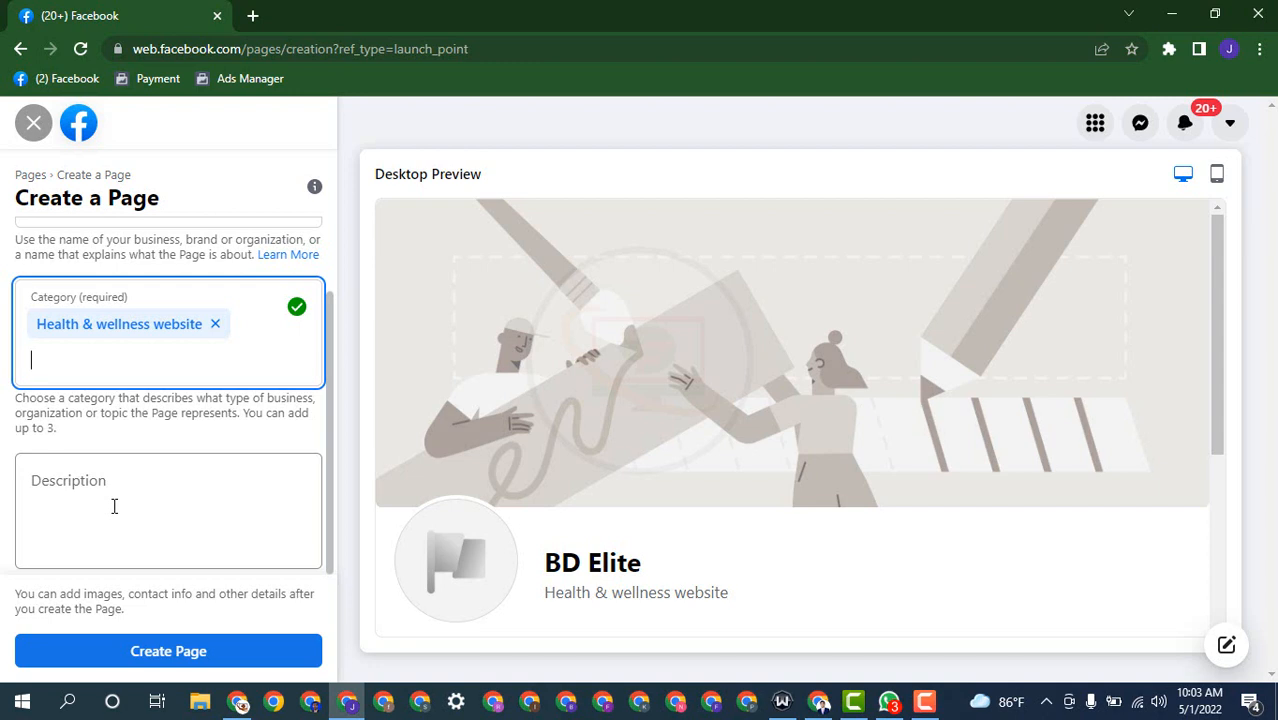
# Step: Type the Page description 'It is a health service organaigation', fixing typos along the way
pyautogui.click(114, 506)
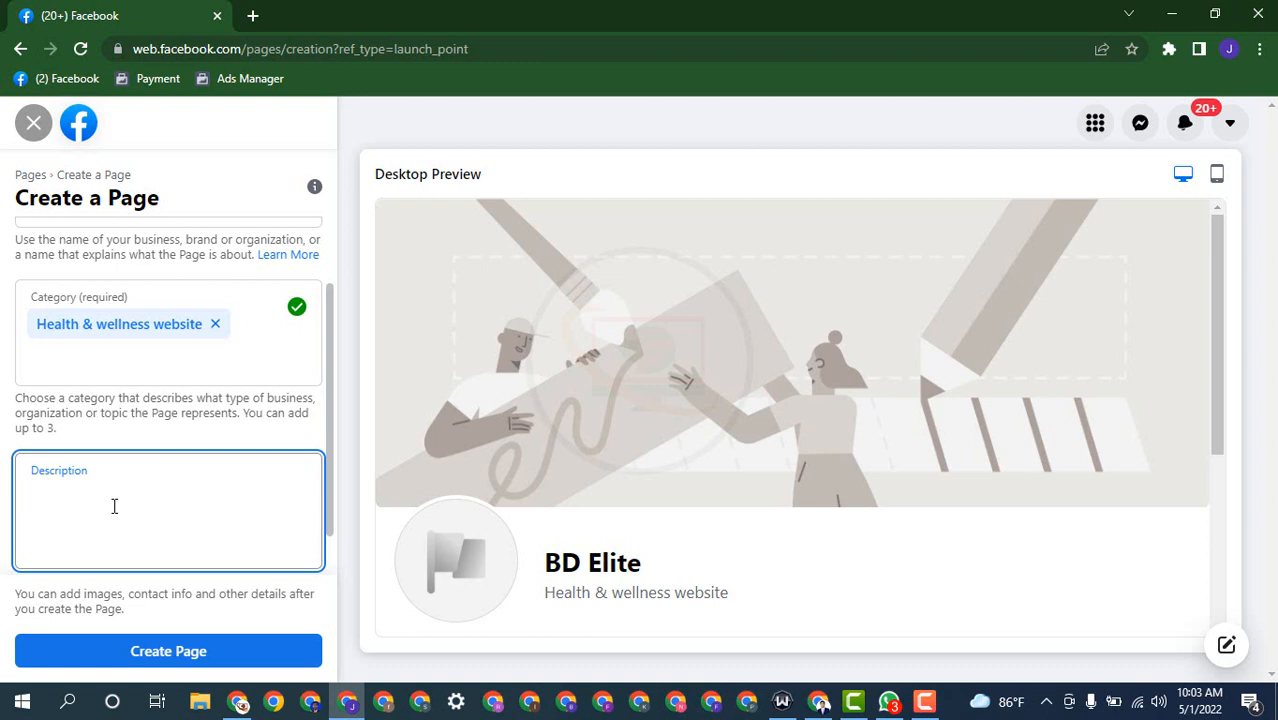
pyautogui.write('IT')
pyautogui.press('BackSpace')
pyautogui.press('BackSpace')
pyautogui.press('BackSpace')
pyautogui.write('It')
pyautogui.write(' is a')
pyautogui.write(' hea')
pyautogui.write('k')
pyautogui.press('BackSpace')
pyautogui.write('ltha')
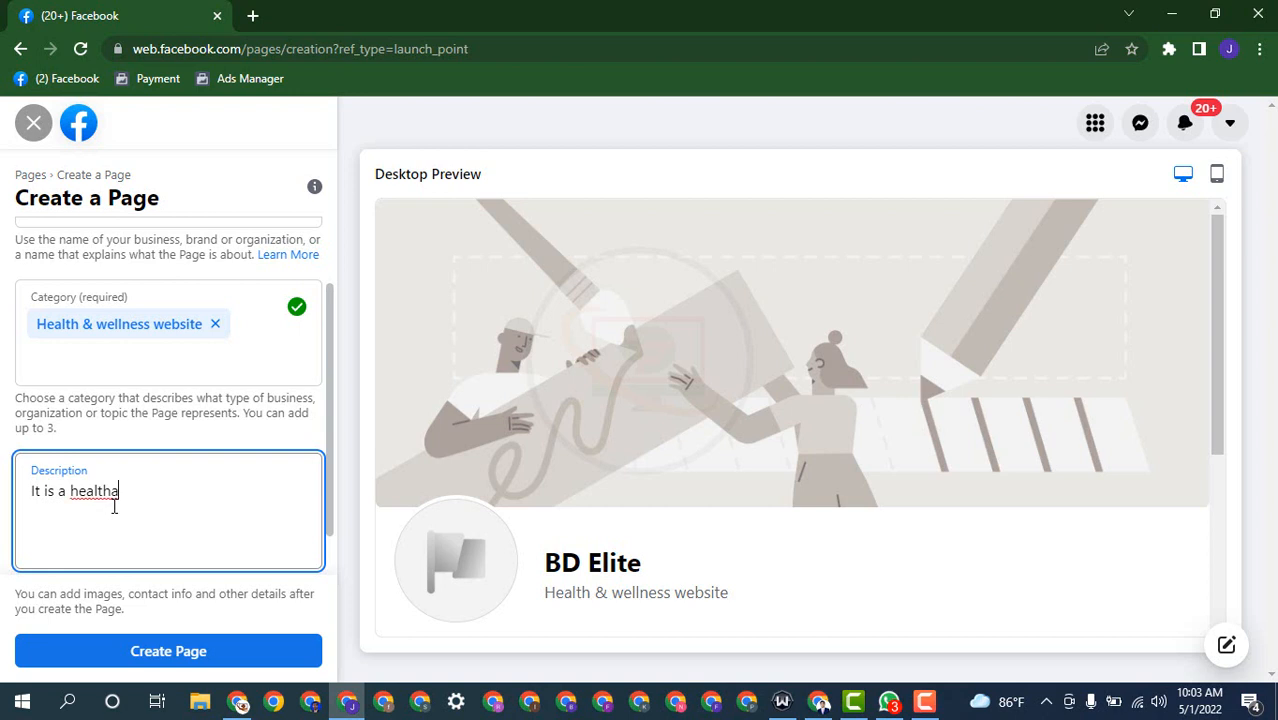
pyautogui.press('BackSpace')
pyautogui.write('service orga')
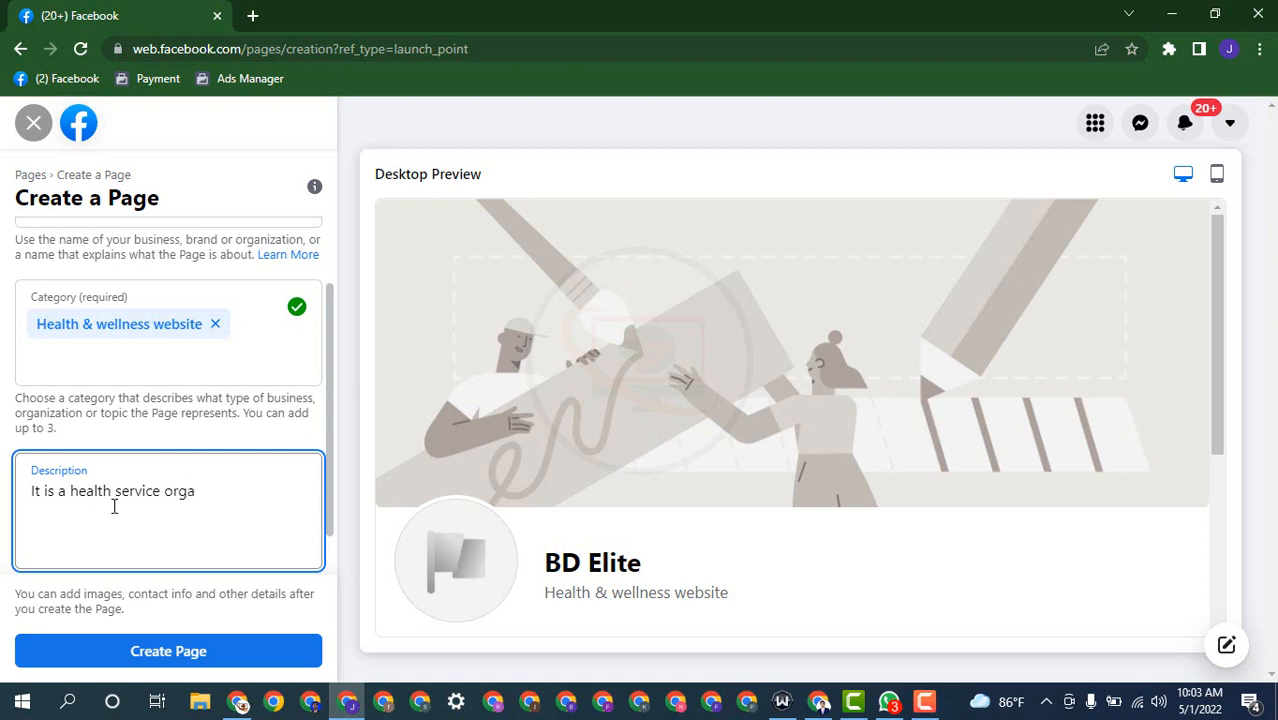
pyautogui.write('naigation')
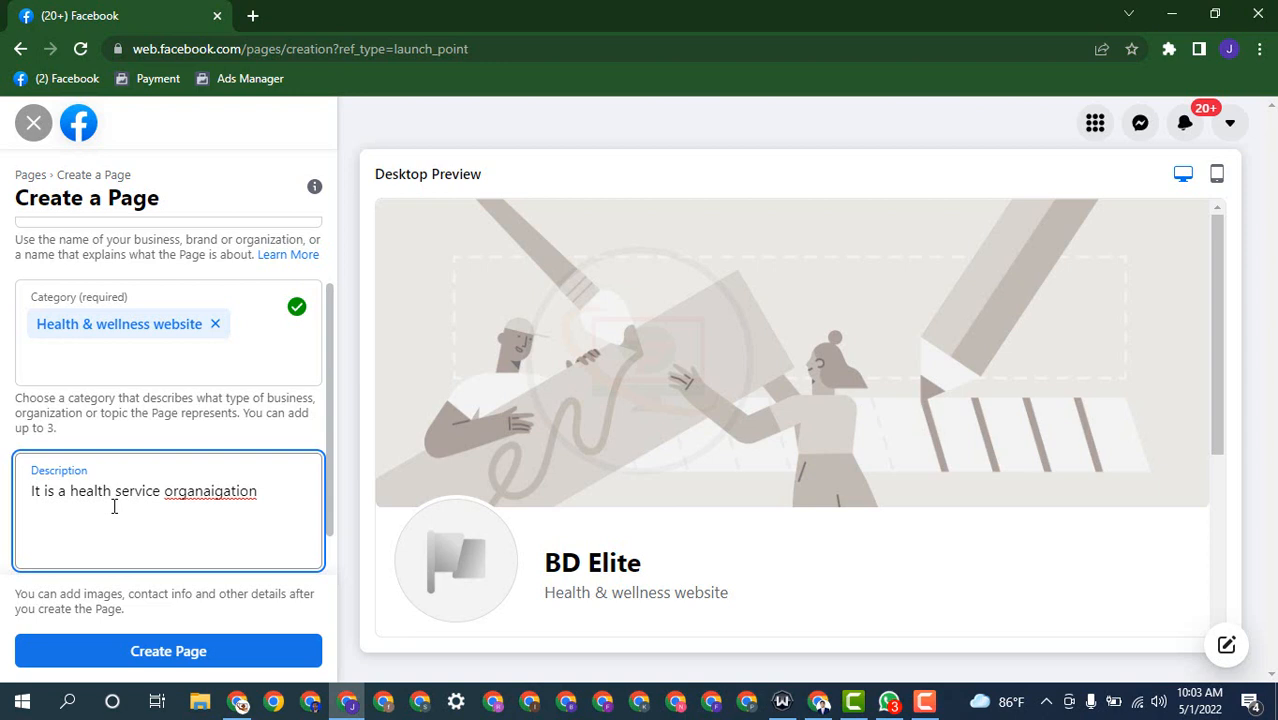
# Step: Correct 'organaigation' to 'organization' from the spelling suggestions and create the Page
pyautogui.click(231, 490)
pyautogui.rightClick(231, 490)
pyautogui.click(298, 265)
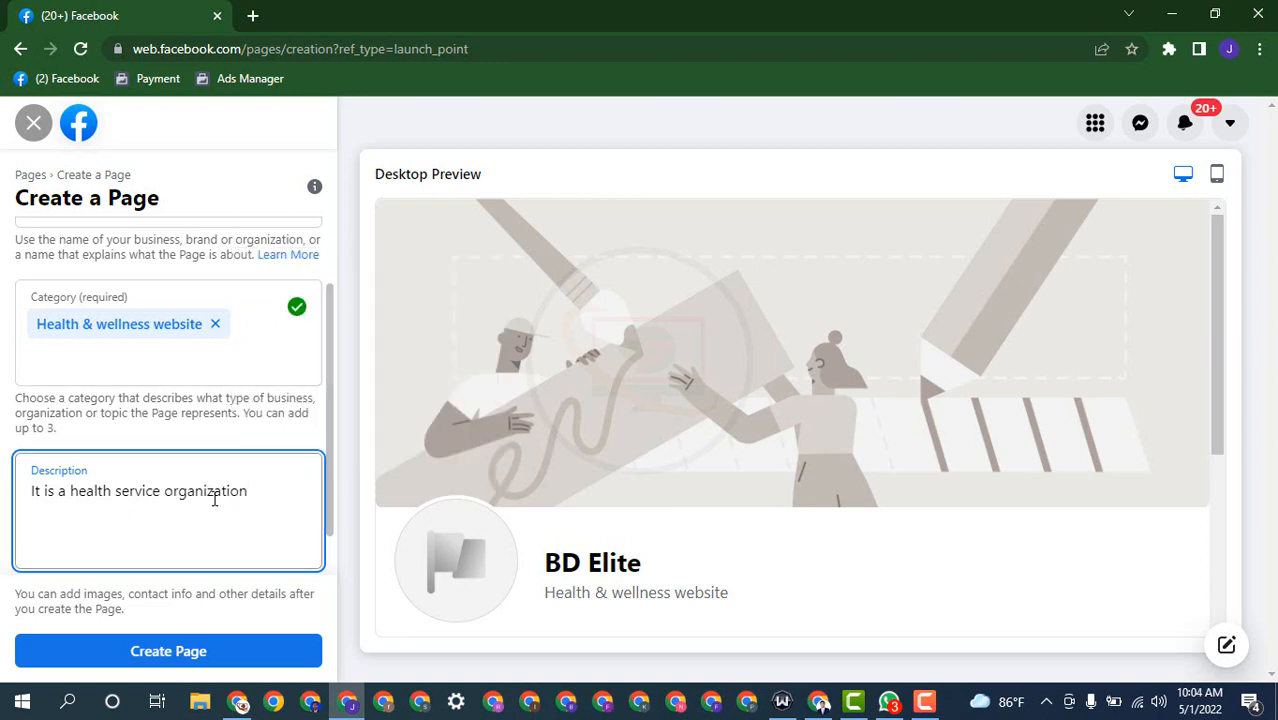
pyautogui.click(180, 650)
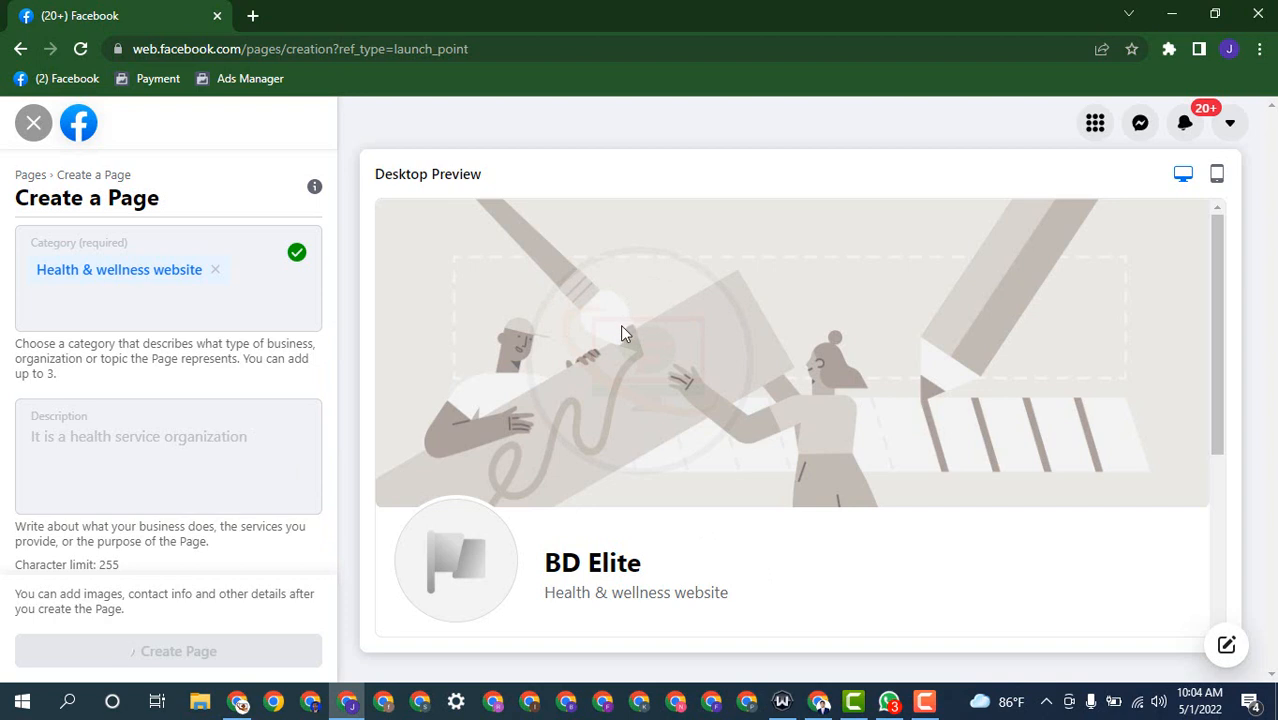
# Step: Review the BD Elite setup photo options, then switch to the other Chrome window
pyautogui.scroll(-3, 112, 388)
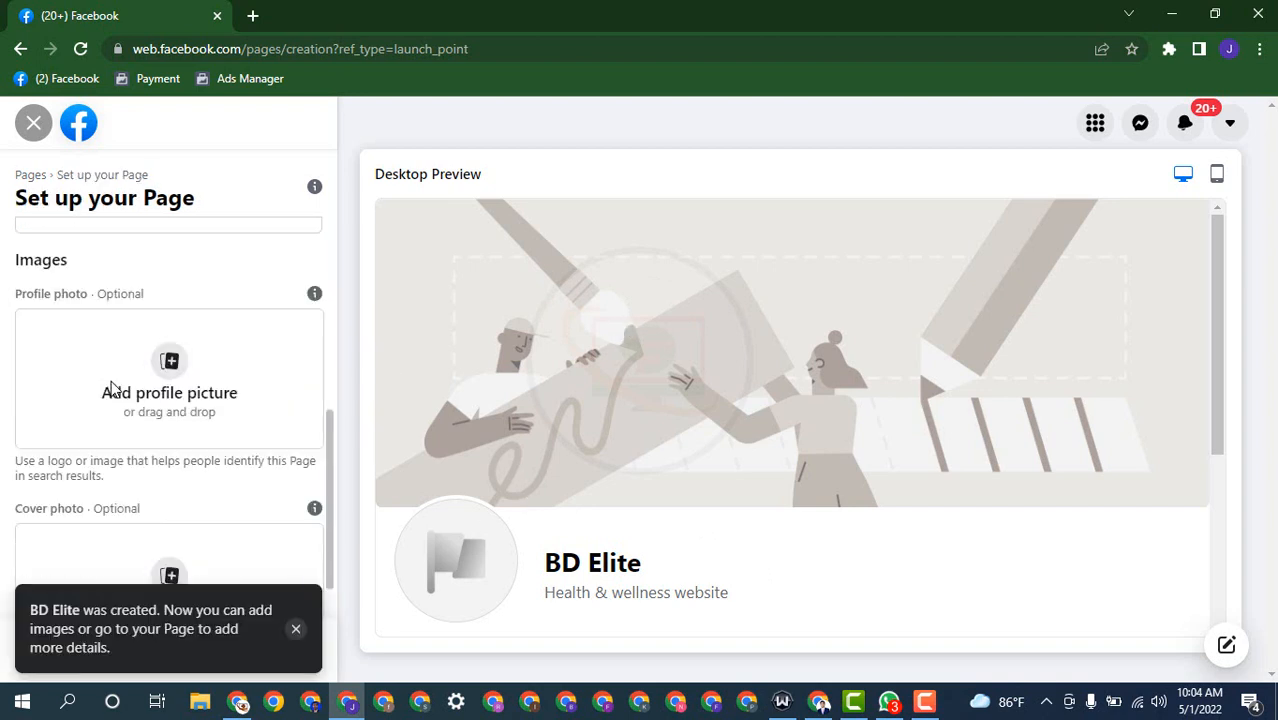
pyautogui.scroll(-1, 112, 388)
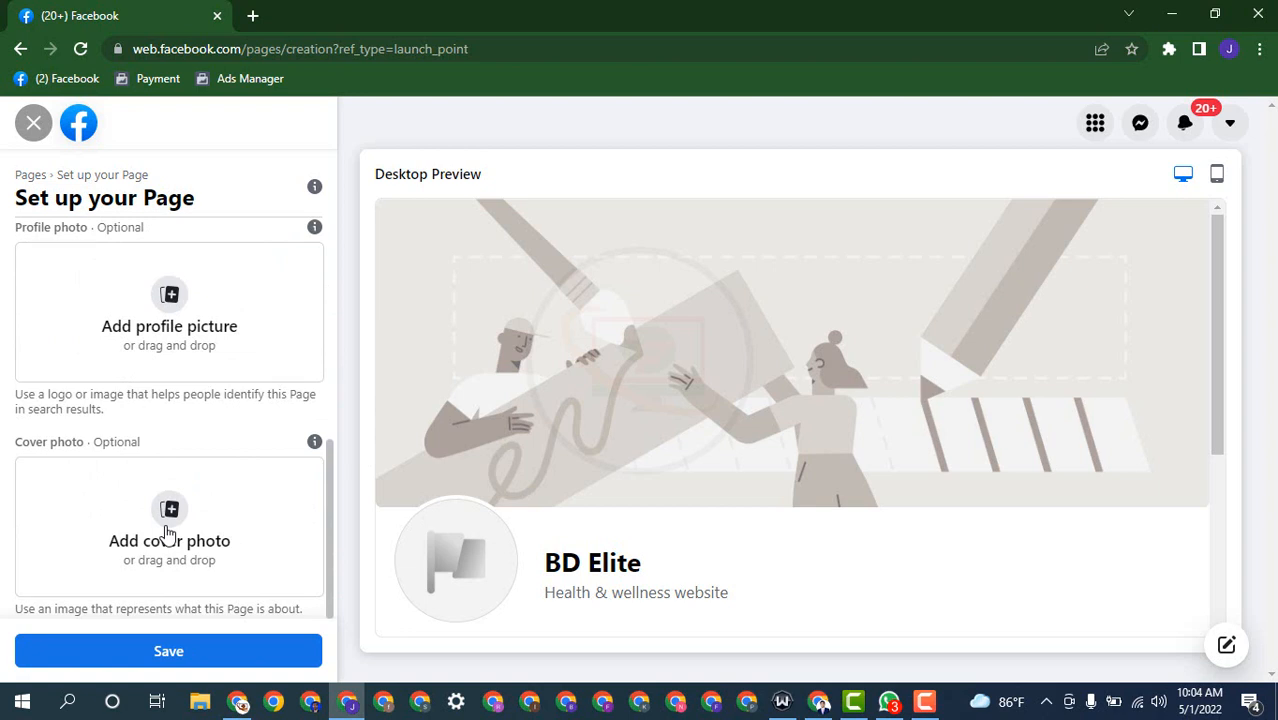
pyautogui.click(819, 701)
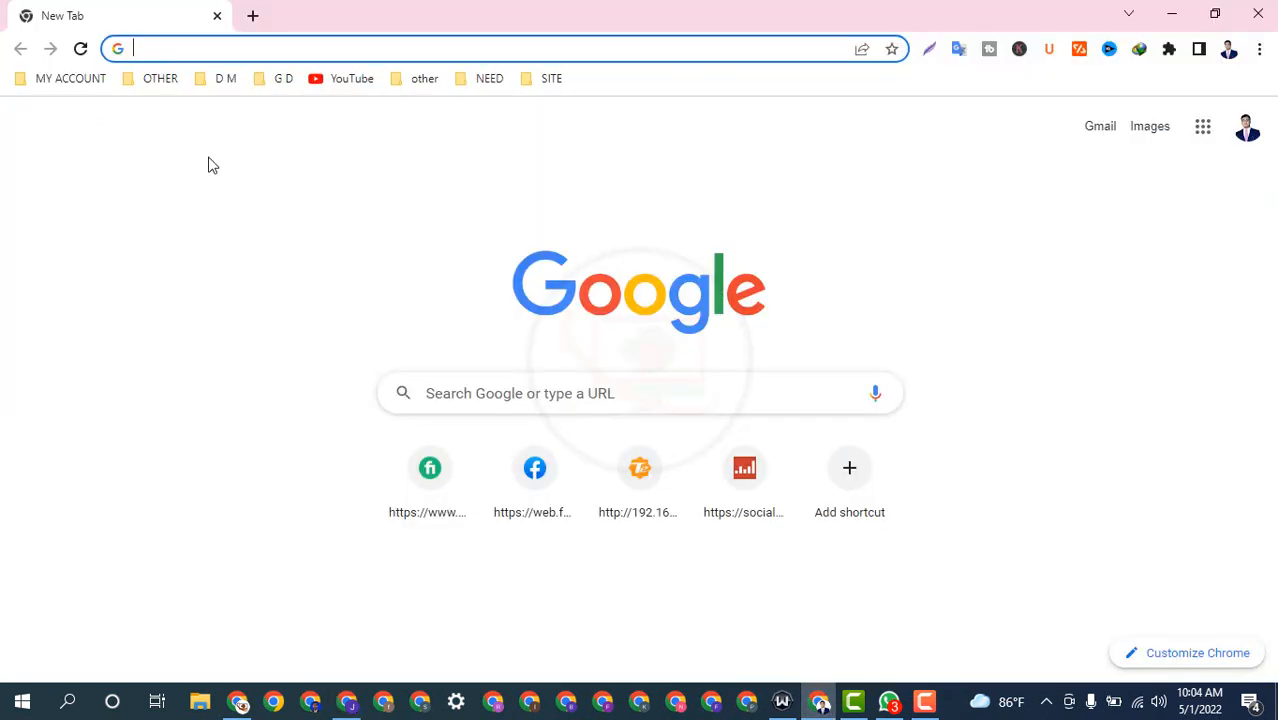
# Step: Open 'Home - Canva' from the G D > Design Account bookmarks
pyautogui.click(279, 79)
pyautogui.moveTo(300, 150)
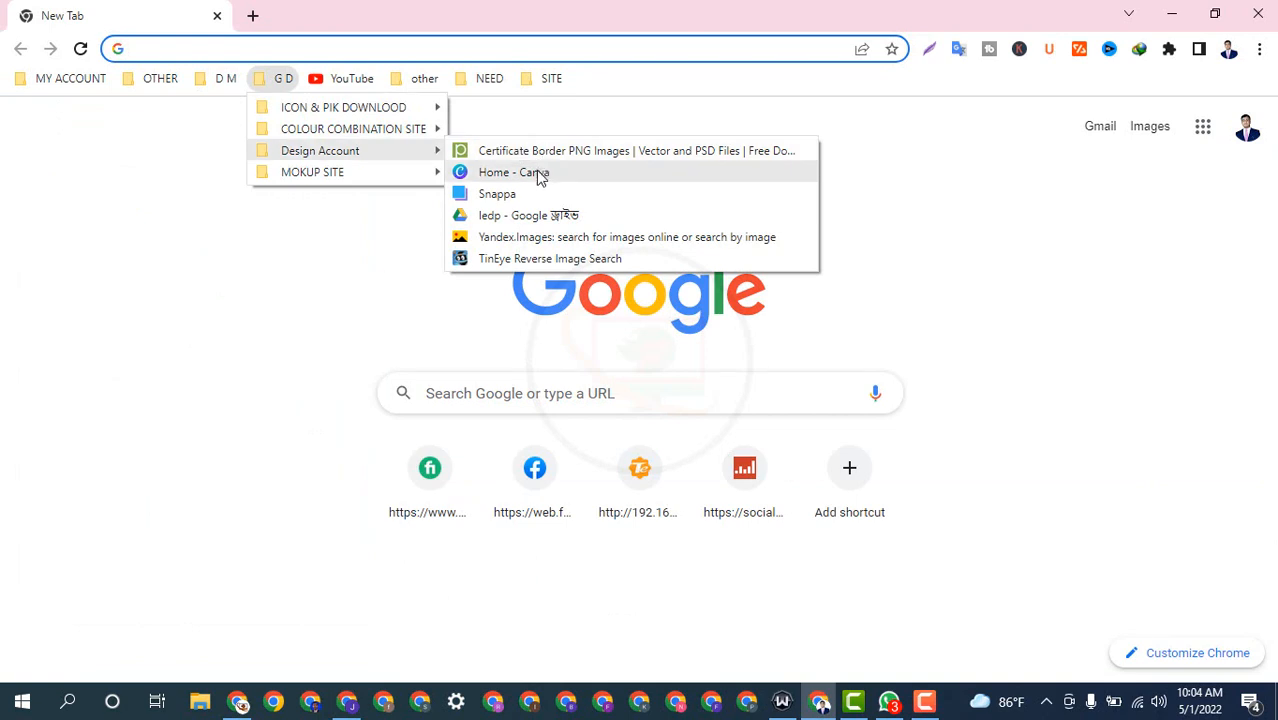
pyautogui.click(513, 172)
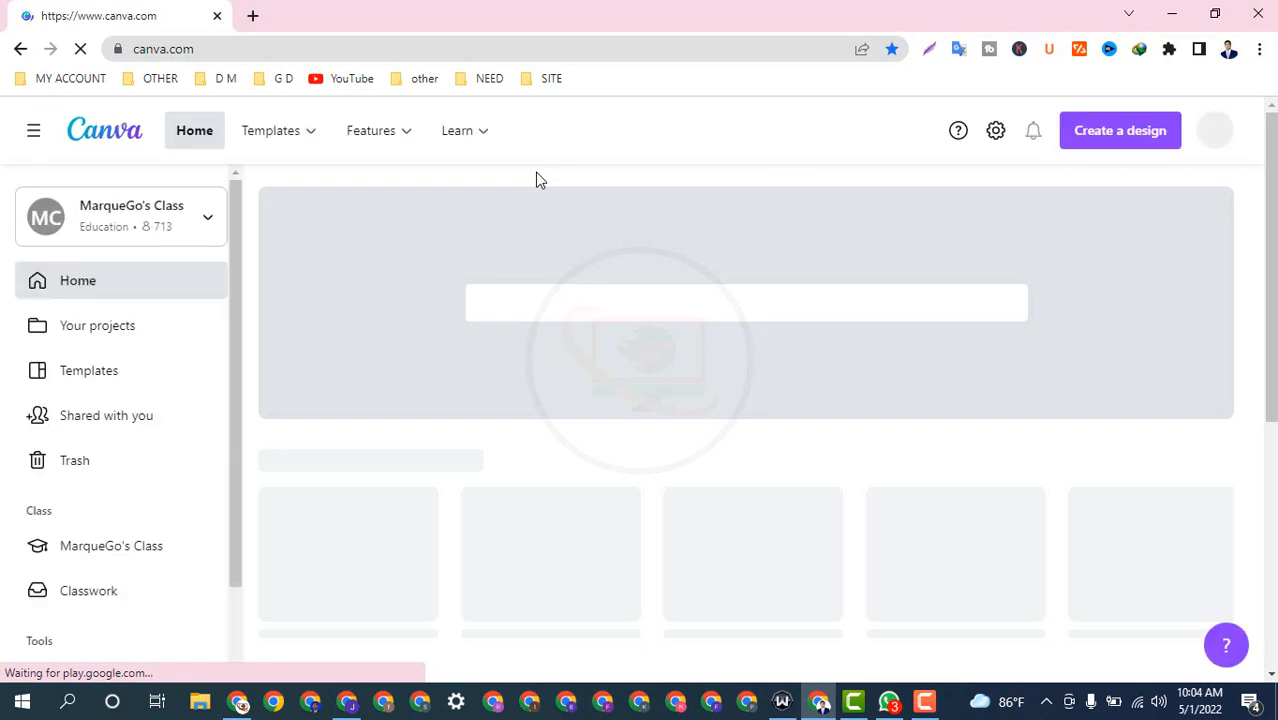
# Step: Open Canva's 'Create a design' list of design types
pyautogui.scroll(-5, 785, 322)
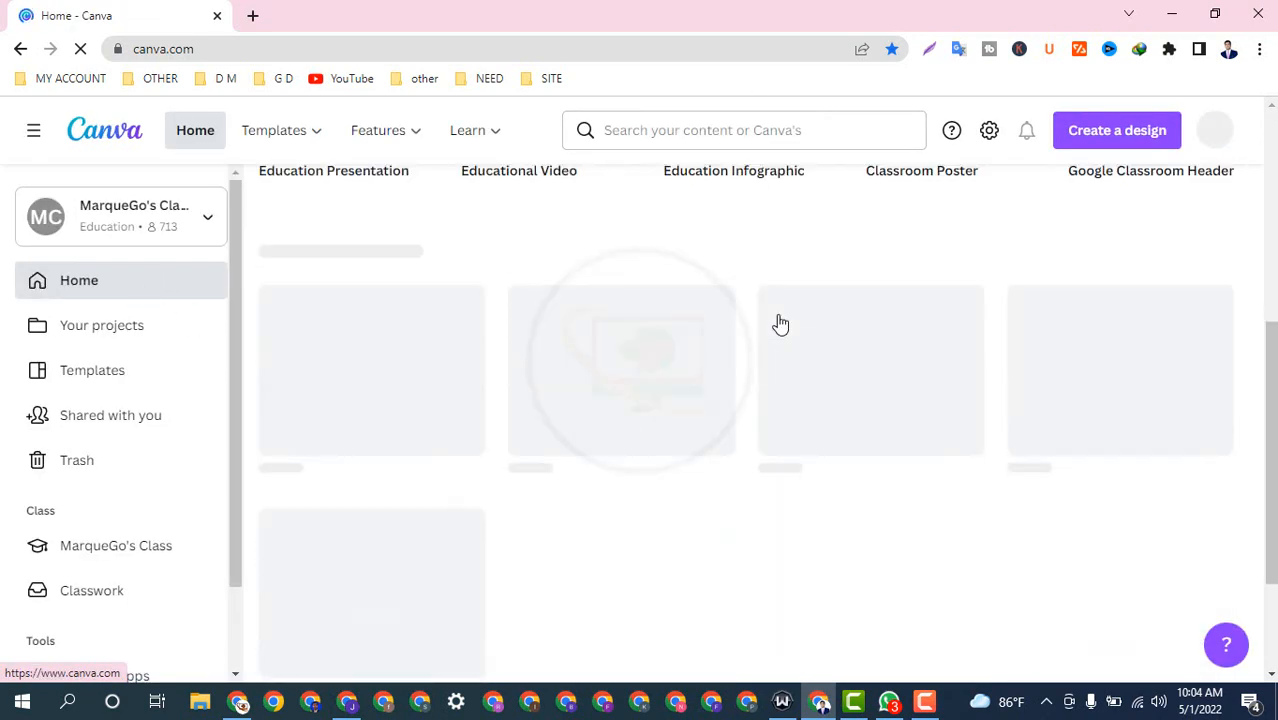
pyautogui.scroll(2, 780, 323)
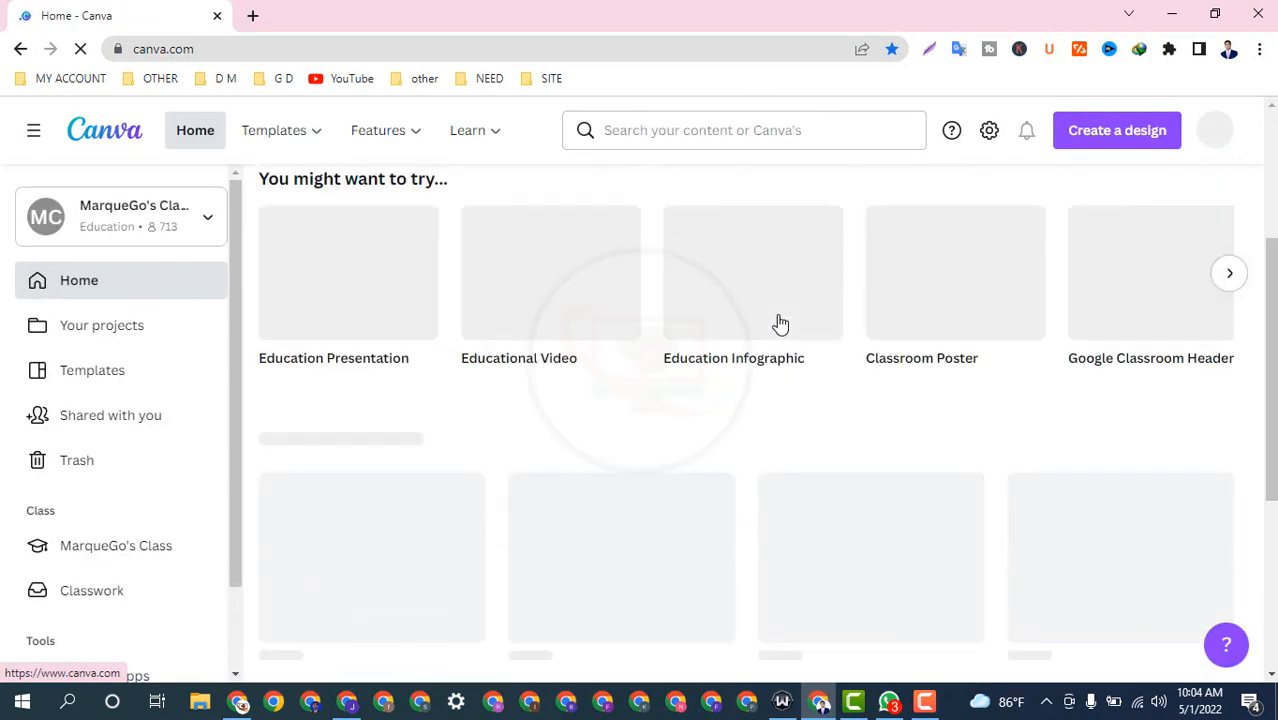
pyautogui.click(1100, 142)
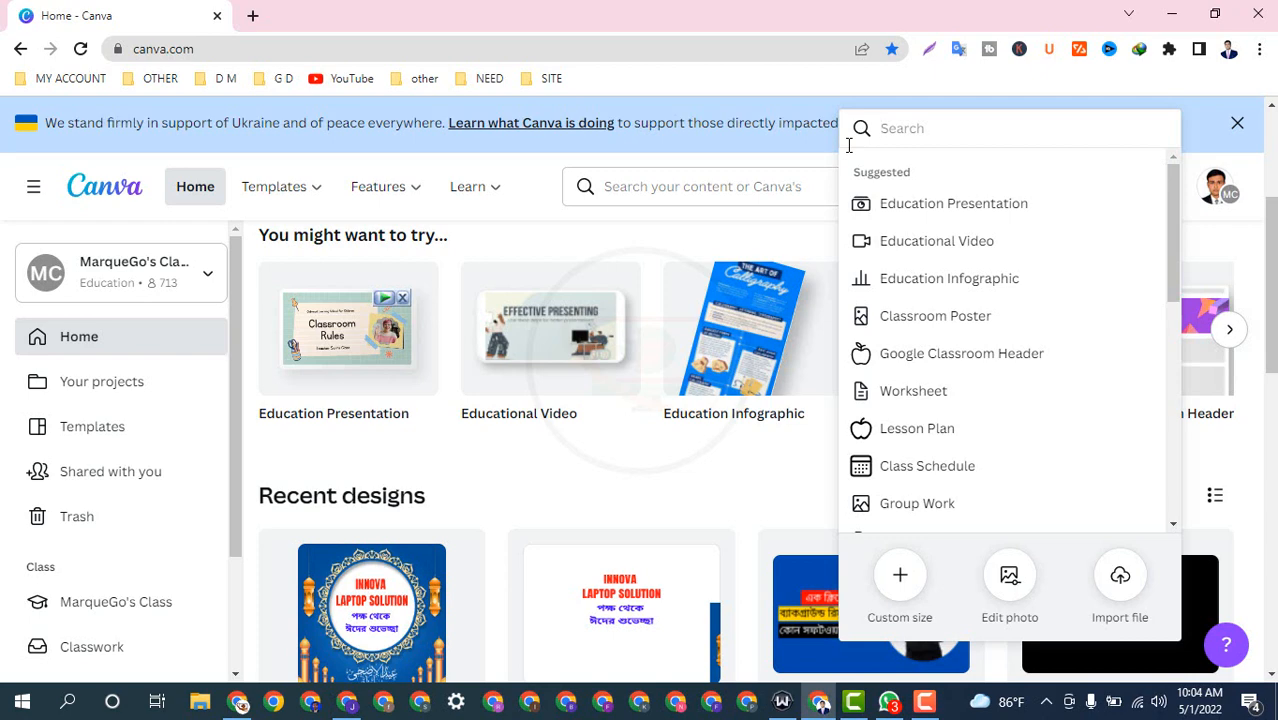
# Step: Search 'facebook' and start a Facebook Cover design, then return to the home page
pyautogui.write('faceb')
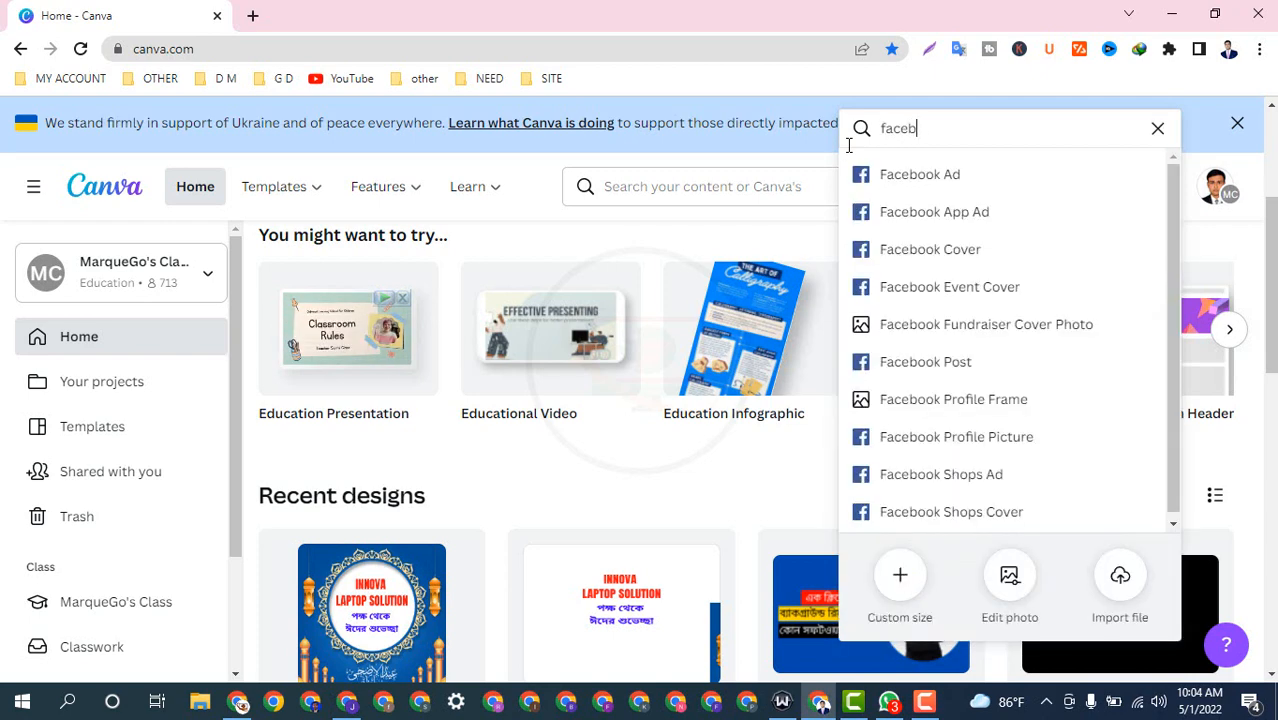
pyautogui.write('ook')
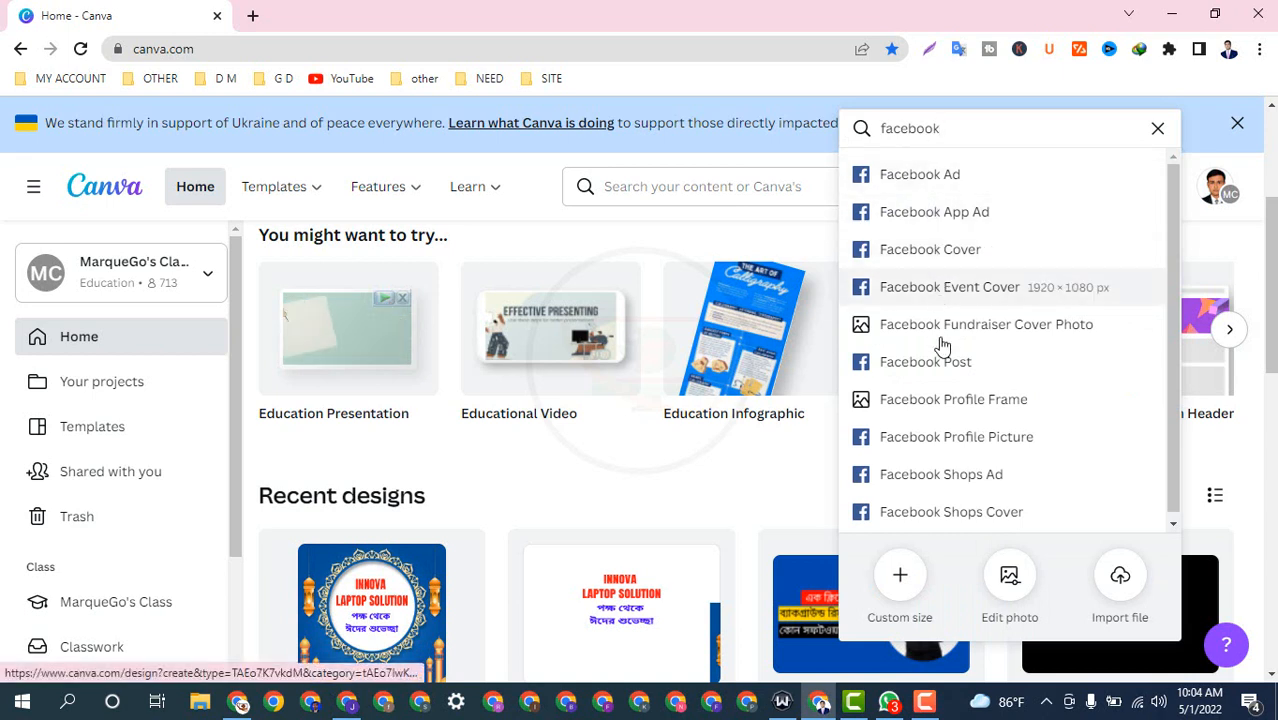
pyautogui.click(963, 259)
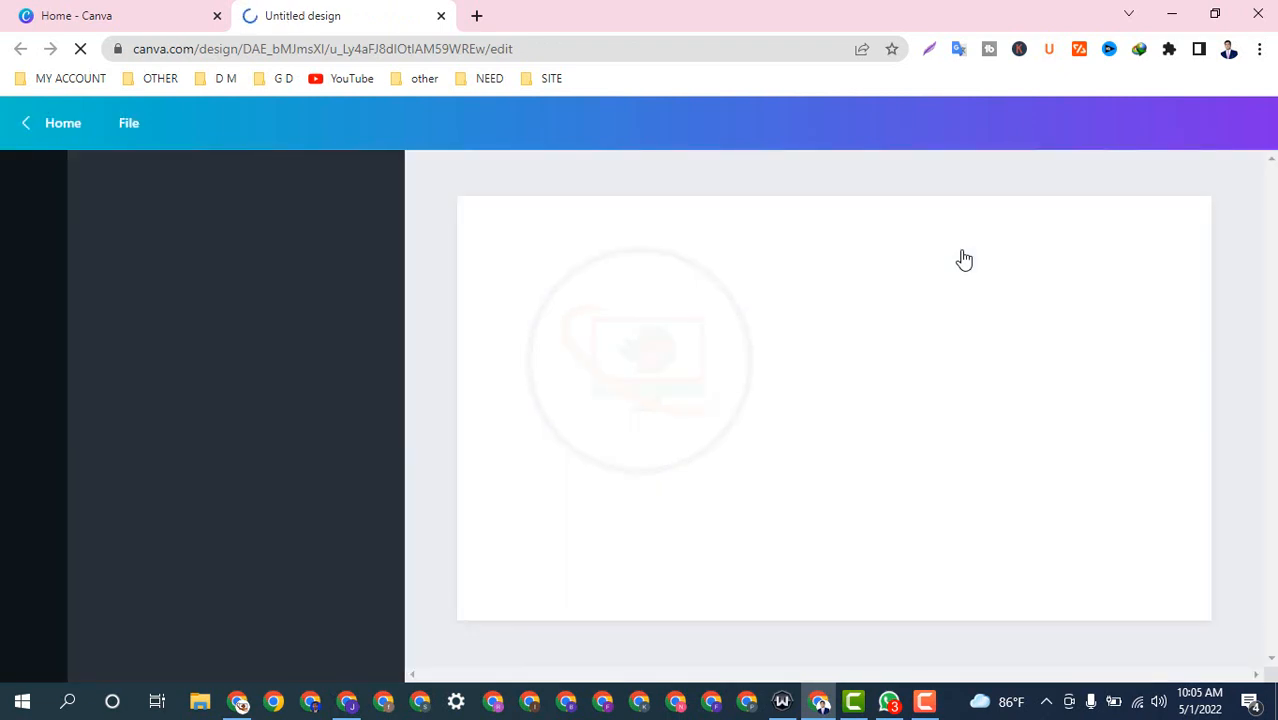
pyautogui.click(115, 10)
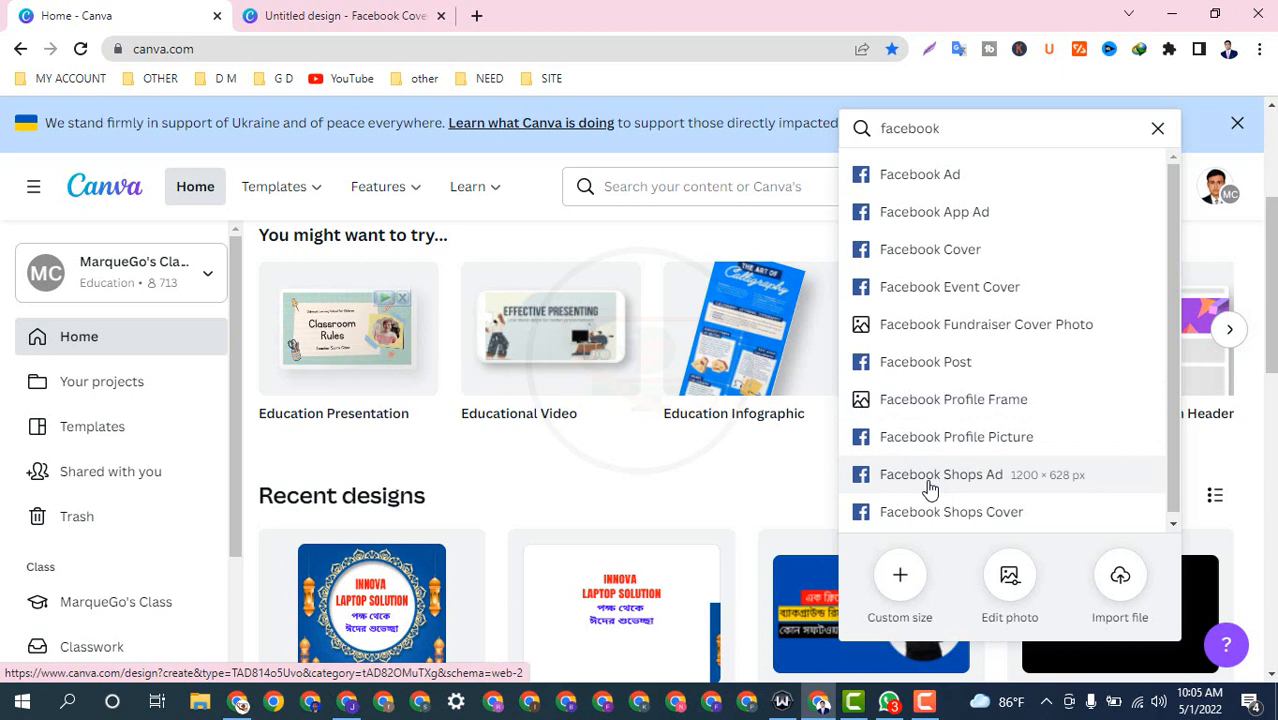
# Step: Open a Facebook Profile Picture design in a new tab and start a Facebook Fundraiser Cover Photo
pyautogui.rightClick(992, 444)
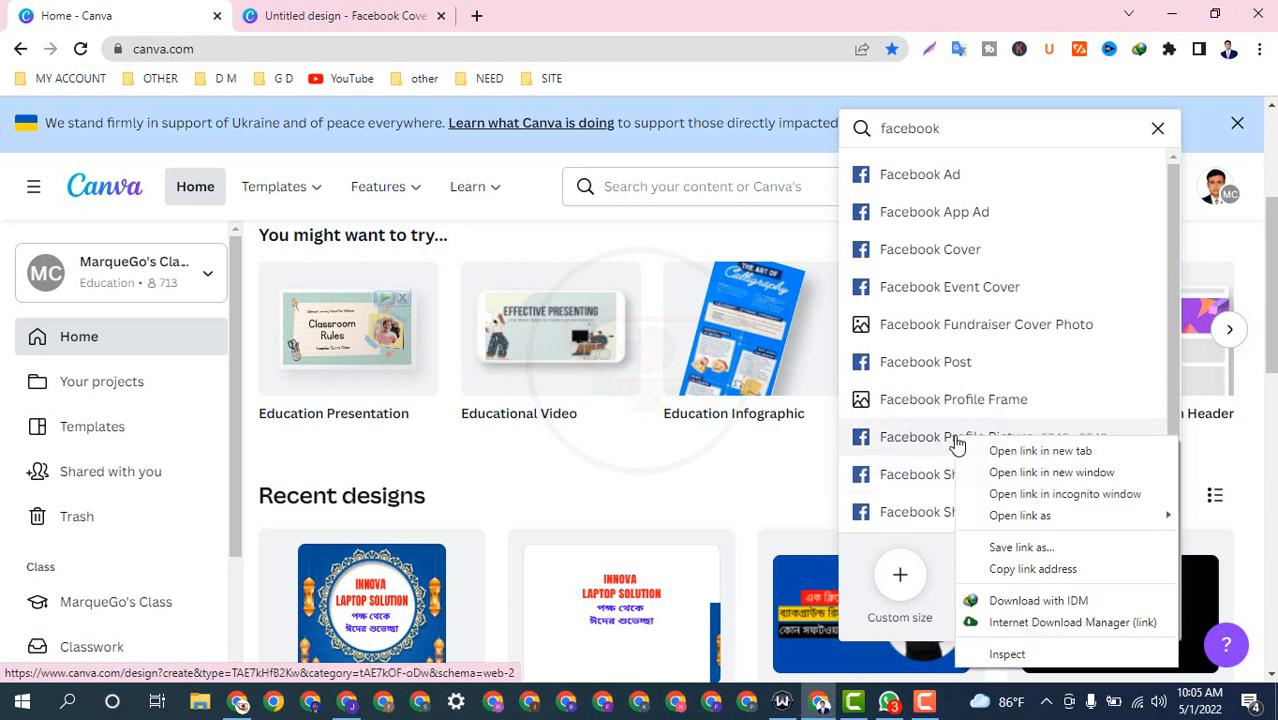
pyautogui.click(1018, 450)
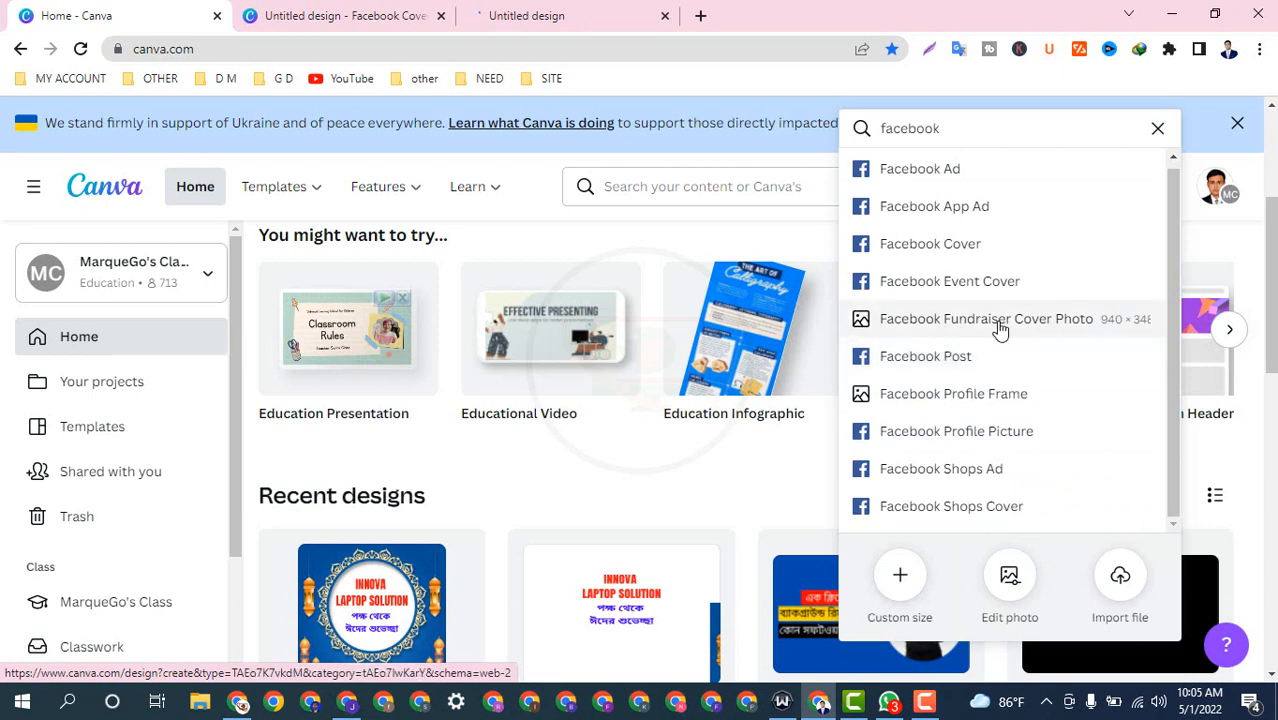
pyautogui.click(995, 337)
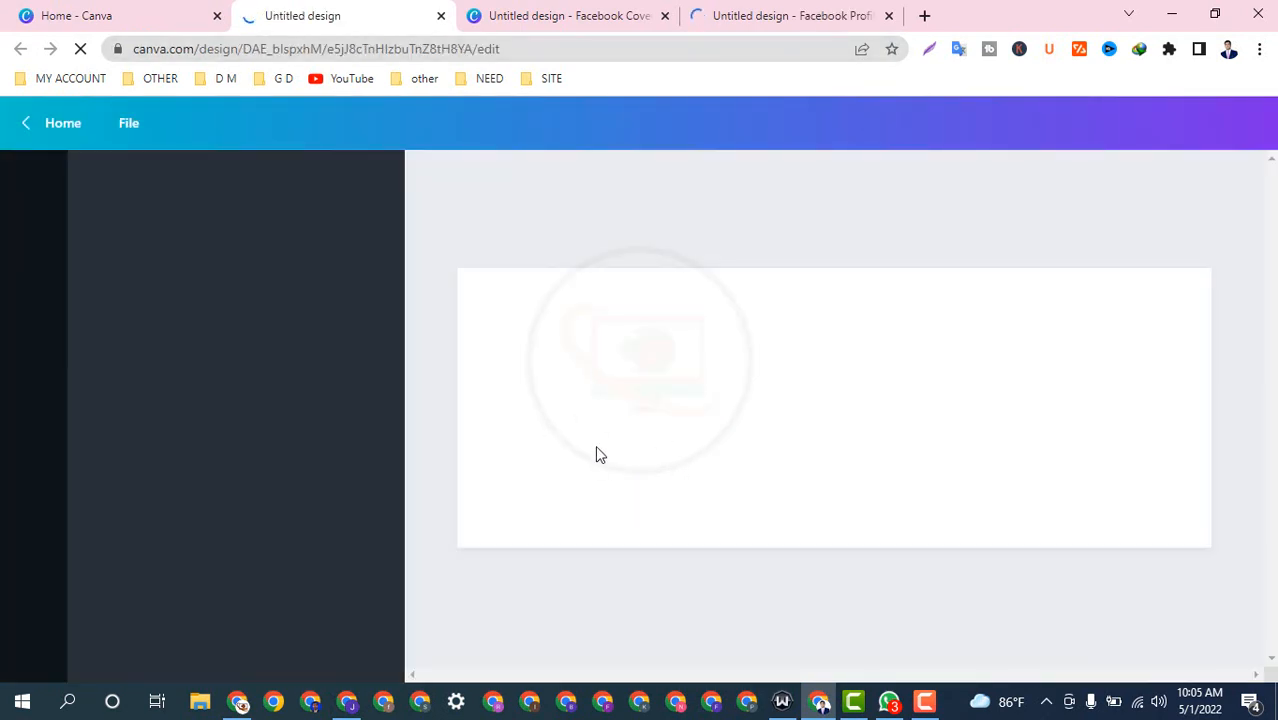
# Step: Close the Facebook Cover tab and switch to the blank Facebook Fundraiser Cover Photo design
pyautogui.click(548, 14)
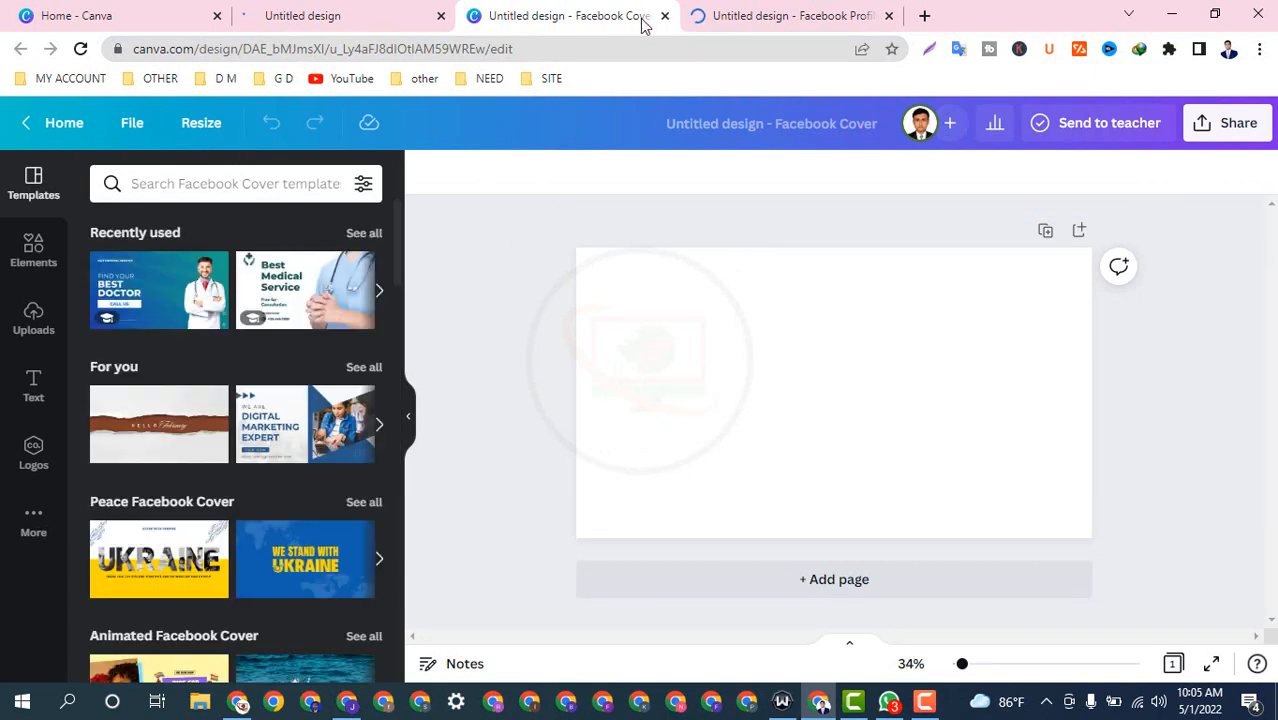
pyautogui.click(740, 10)
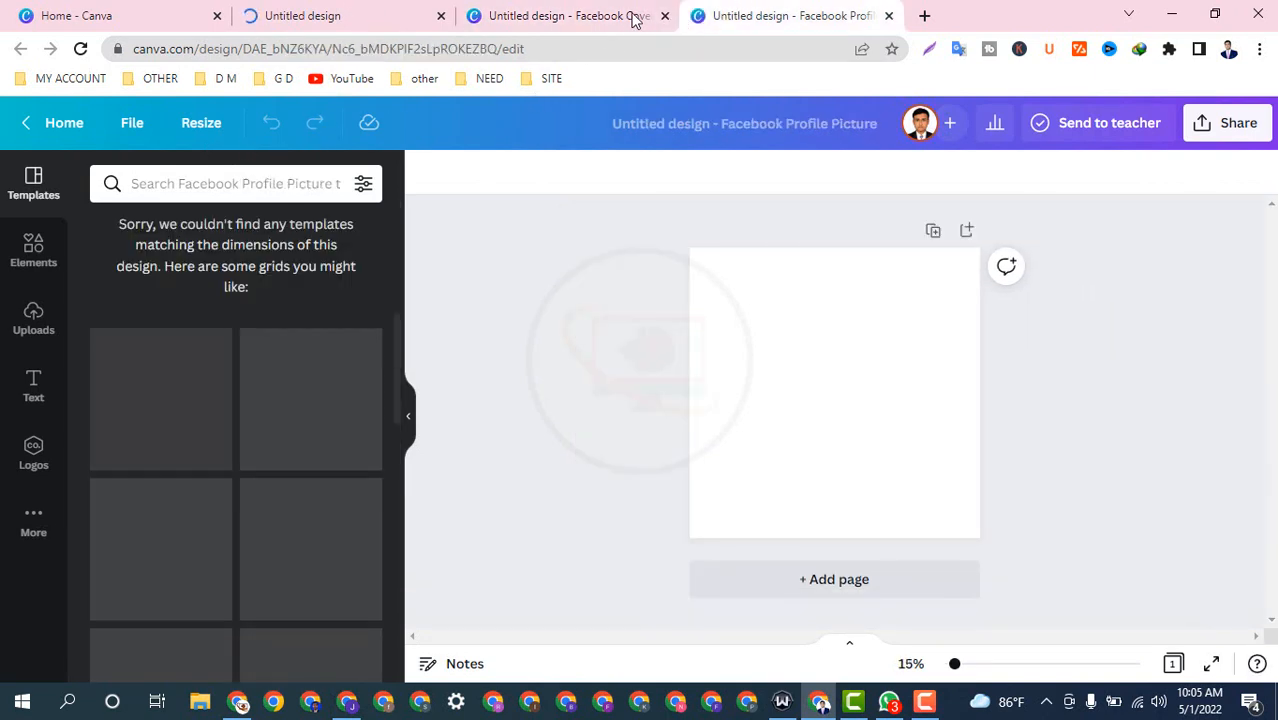
pyautogui.click(638, 18)
pyautogui.click(664, 16)
pyautogui.click(310, 24)
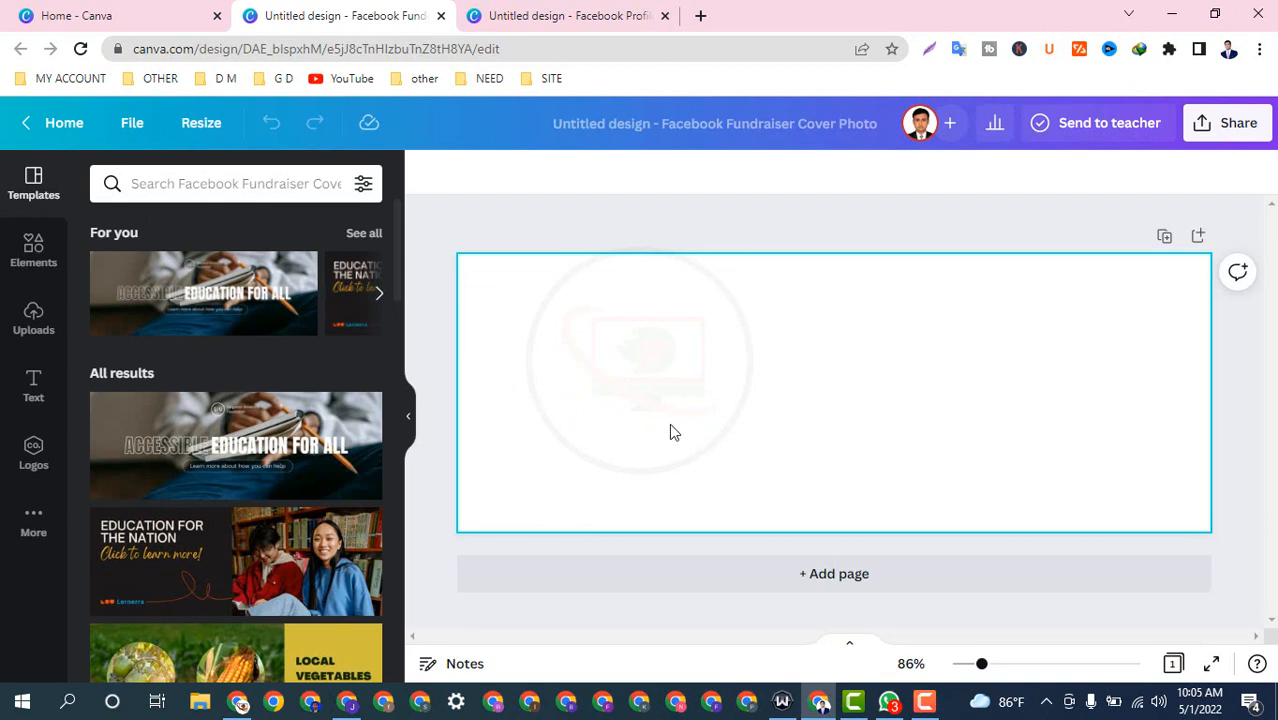
# Step: Search Canva's templates for 'health'
pyautogui.click(253, 186)
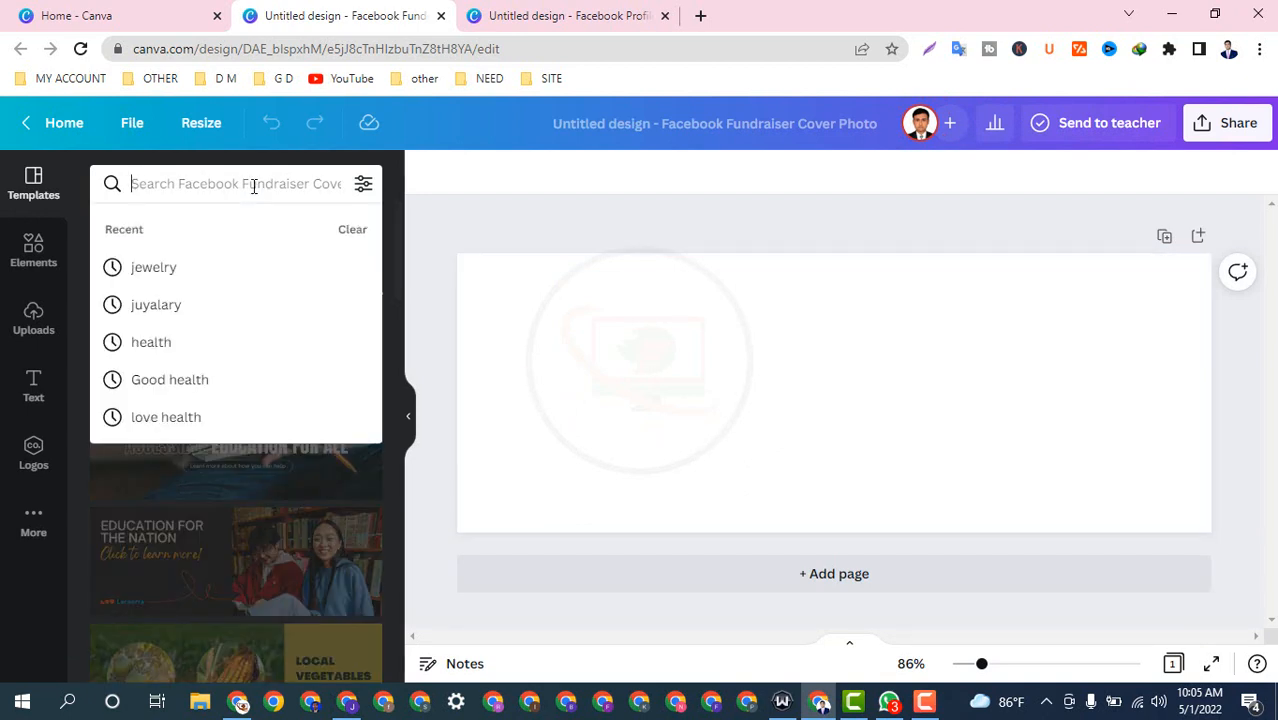
pyautogui.write('he')
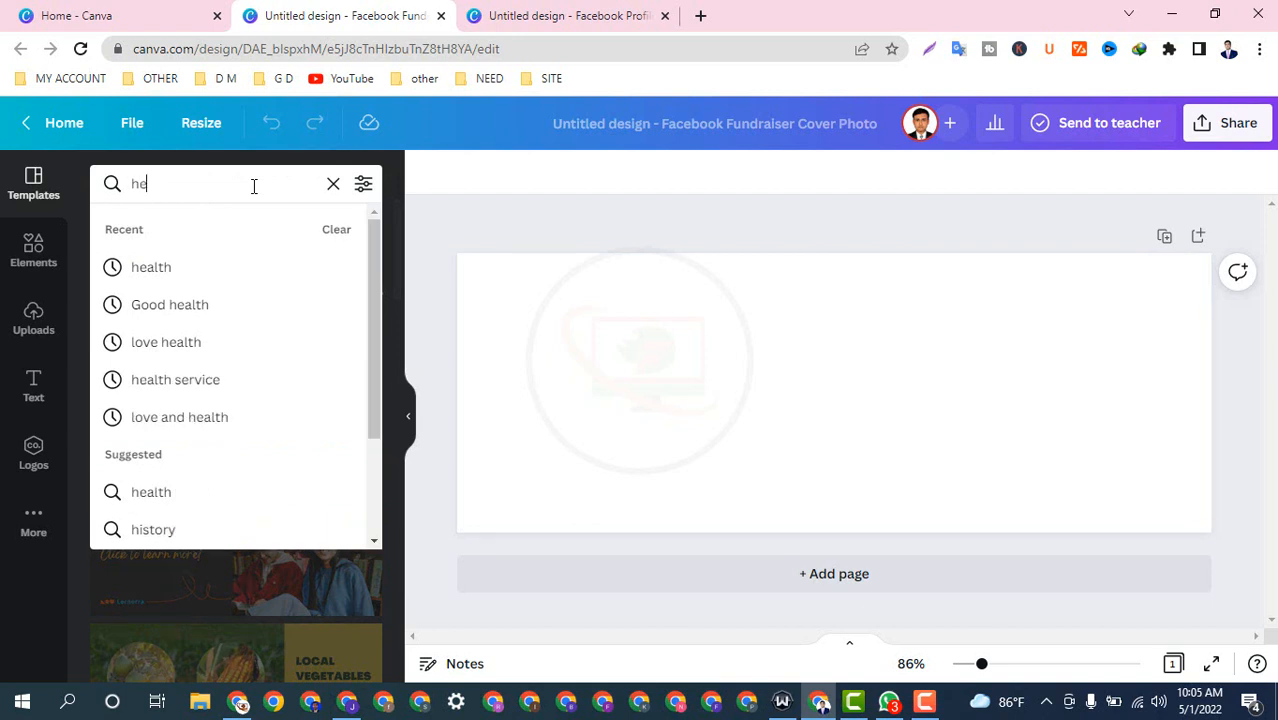
pyautogui.write('alt')
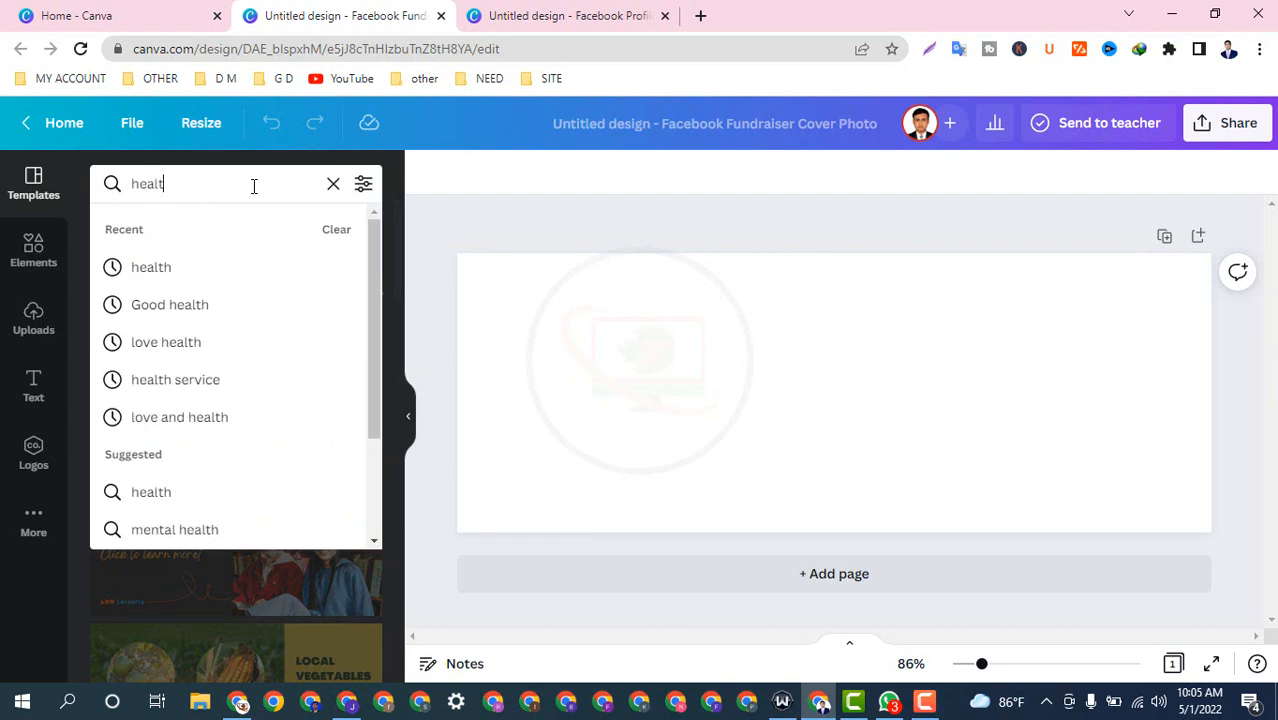
pyautogui.click(200, 272)
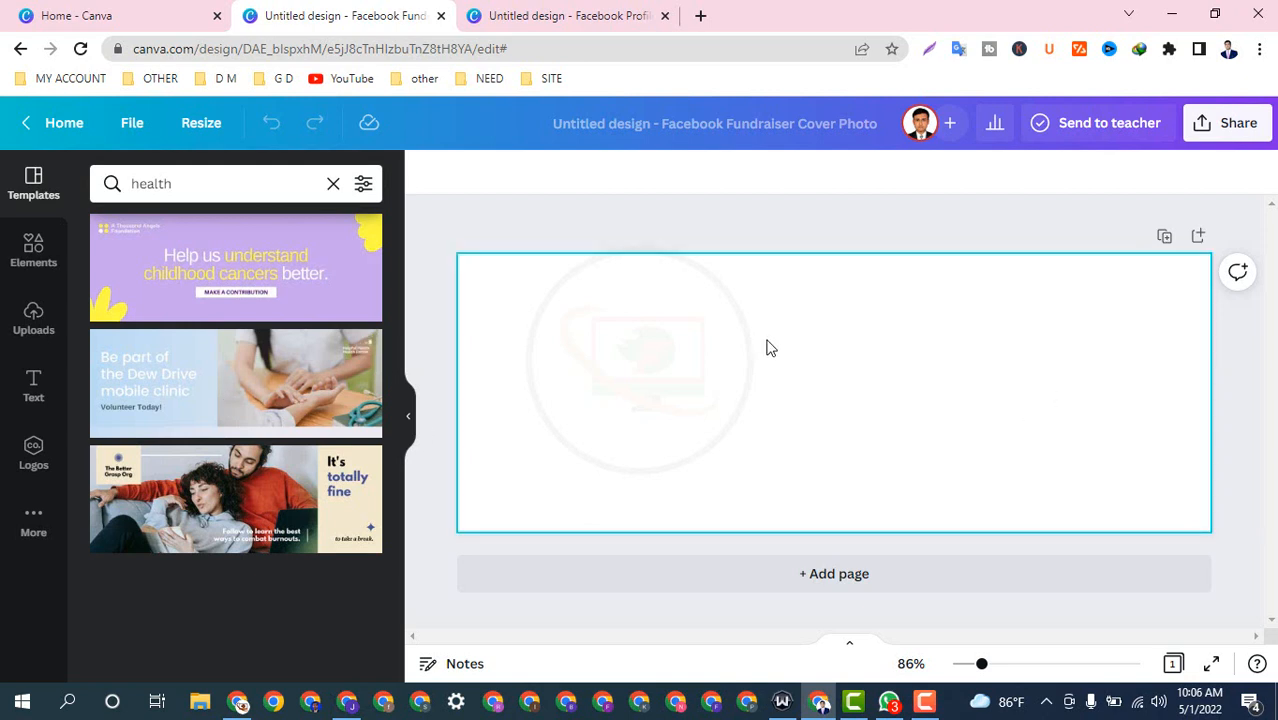
# Step: Apply the childhood cancers template to page 1 and 'It's totally fine' to a new page 2
pyautogui.click(160, 264)
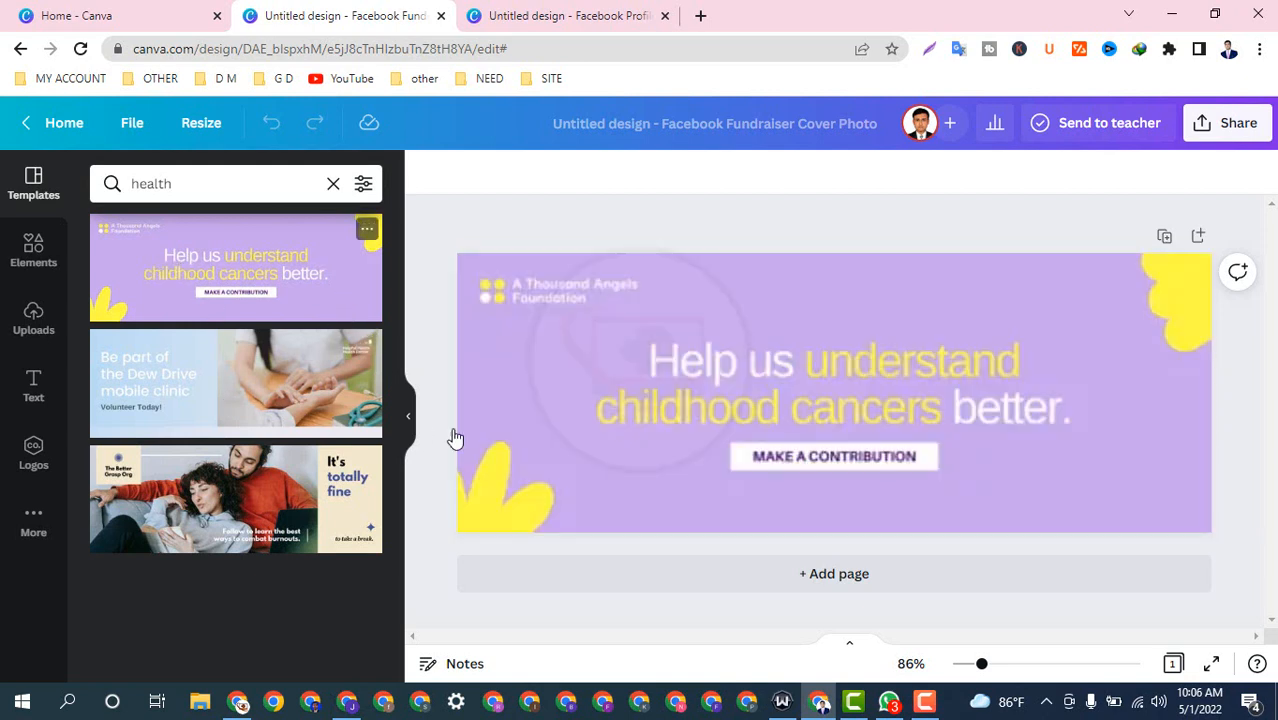
pyautogui.click(858, 586)
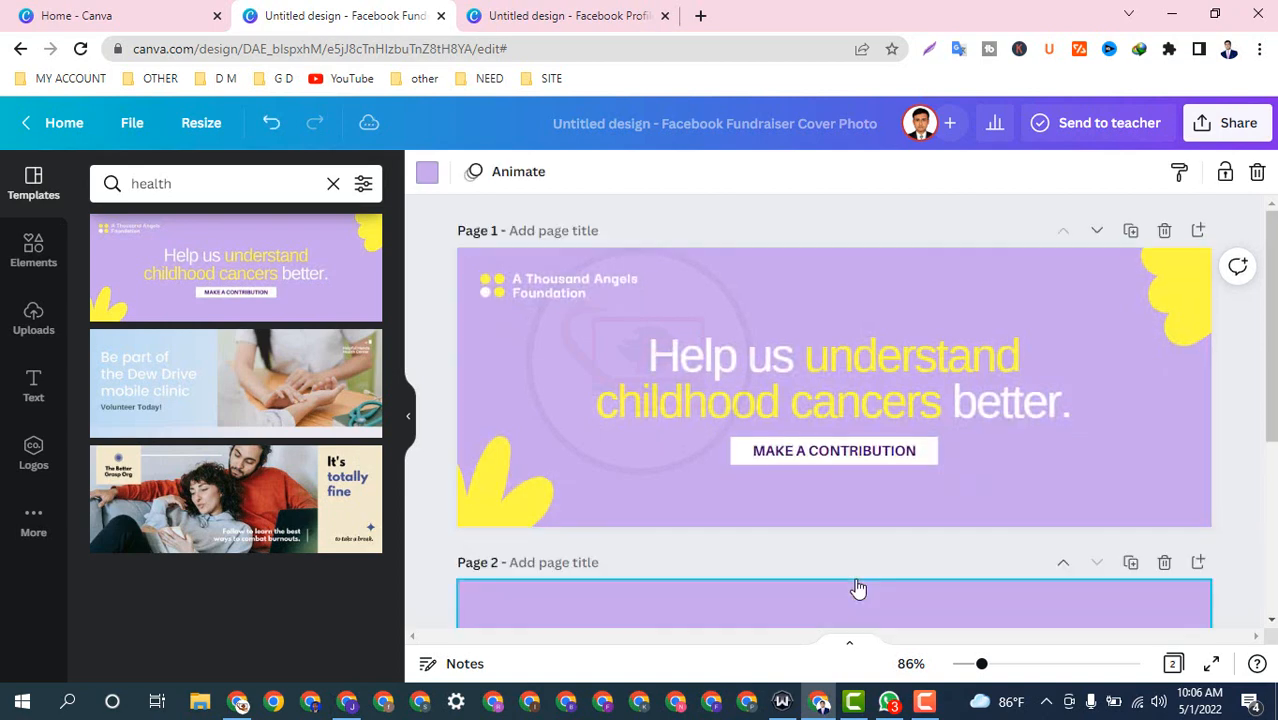
pyautogui.click(230, 505)
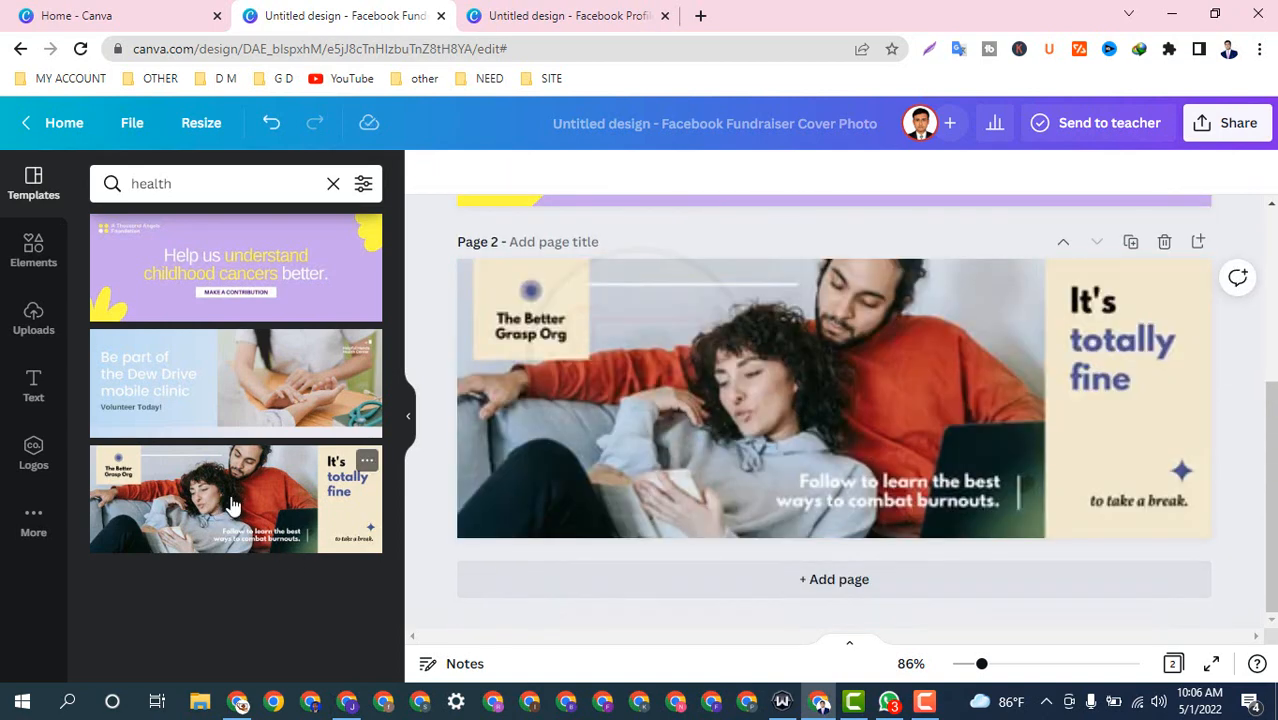
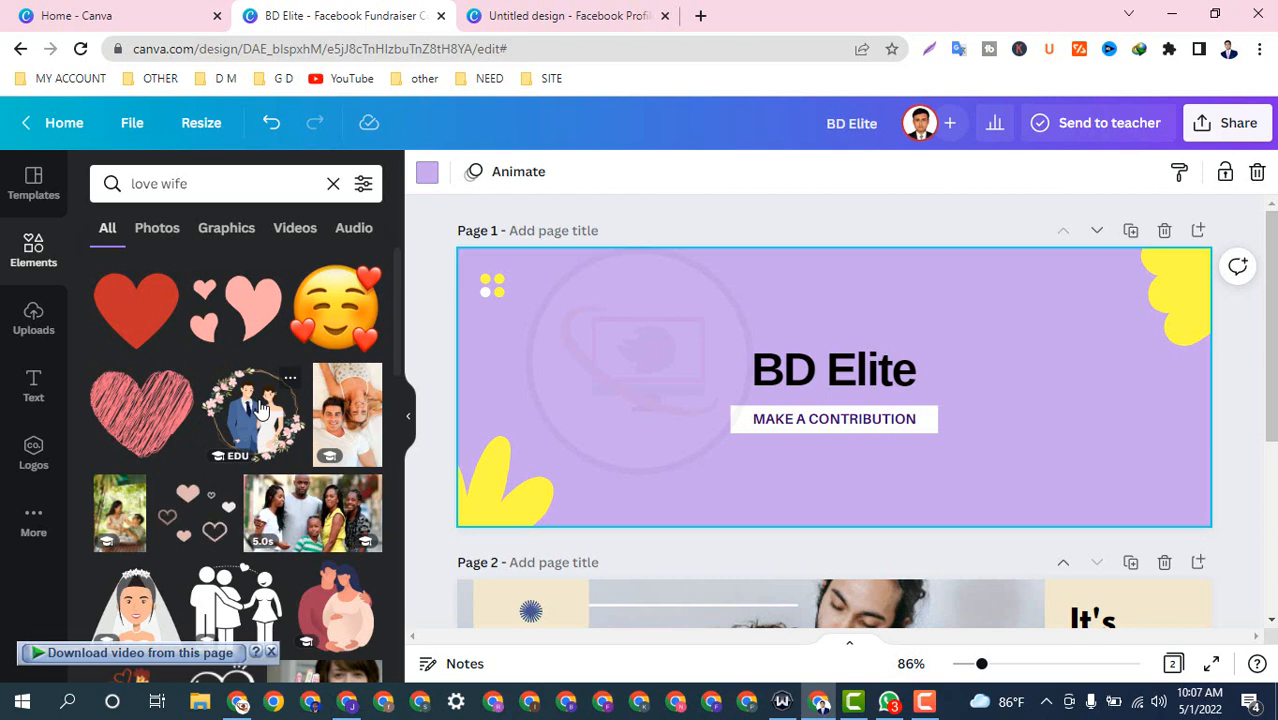
# Step: Add the couple photo to page 1's right edge, then delete it
pyautogui.scroll(-5, 250, 415)
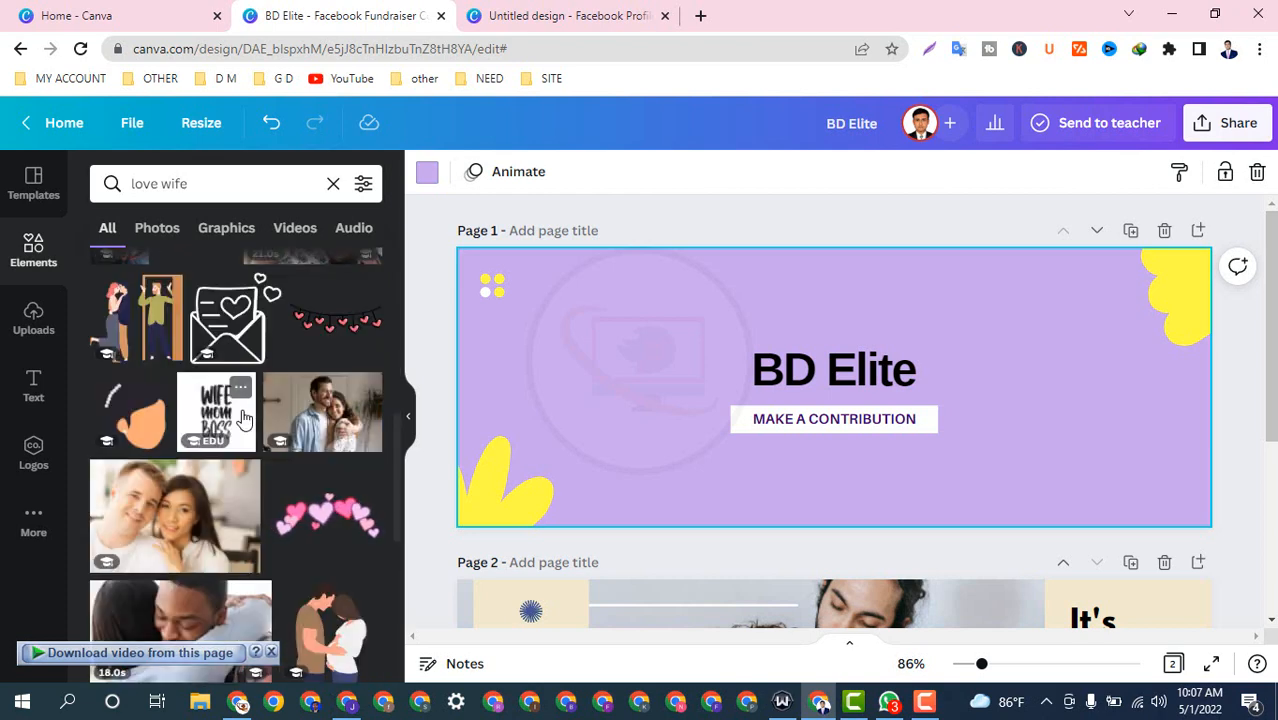
pyautogui.scroll(-1, 245, 417)
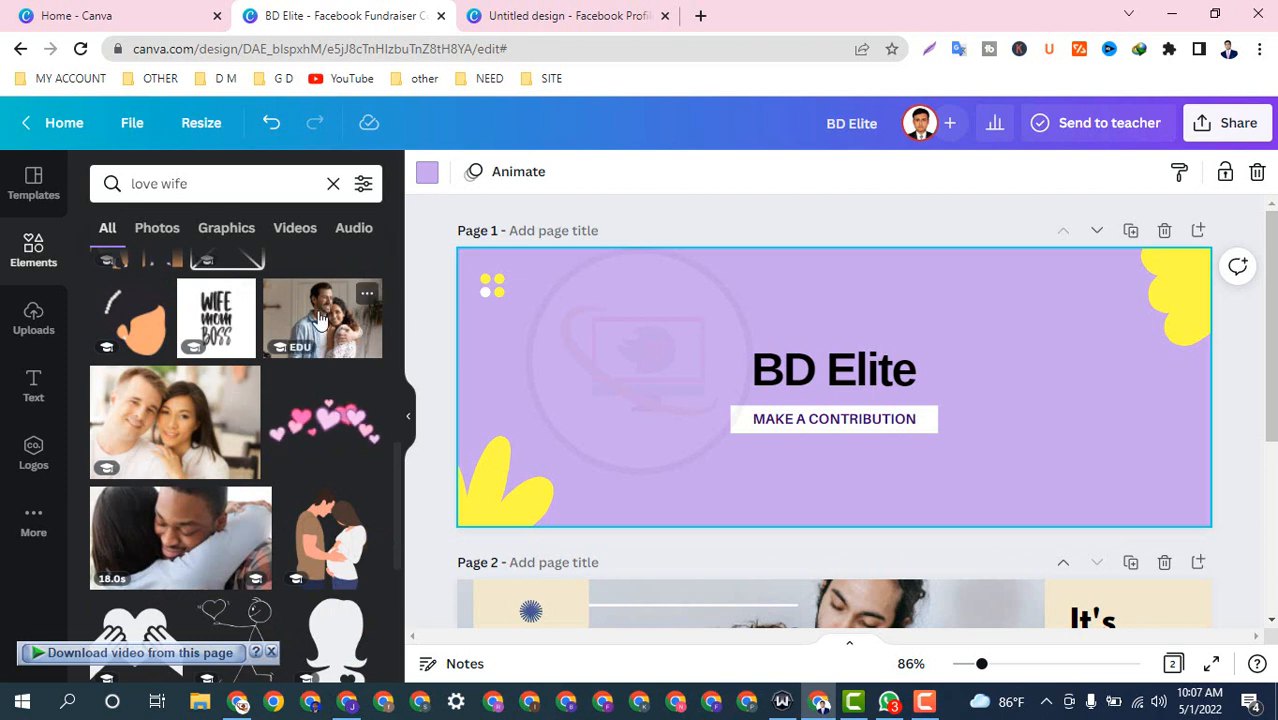
pyautogui.click(245, 417)
pyautogui.moveTo(827, 485); pyautogui.dragTo(1074, 560)
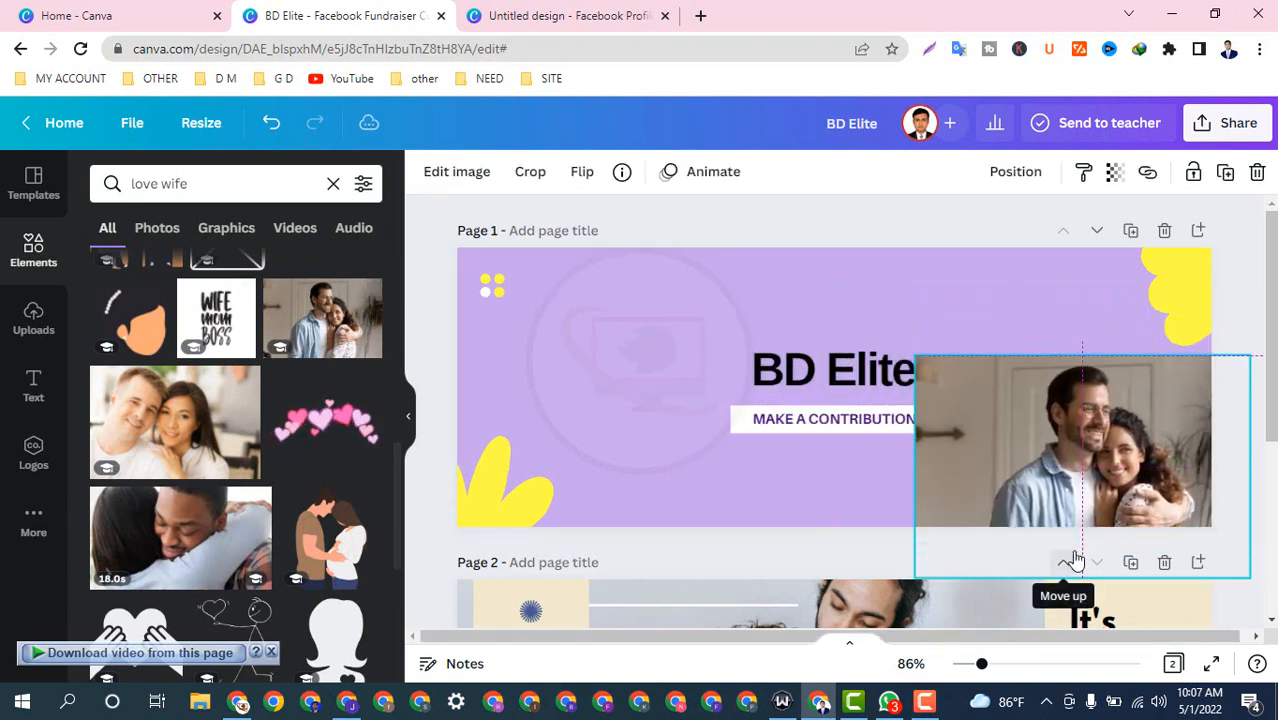
pyautogui.press('Delete')
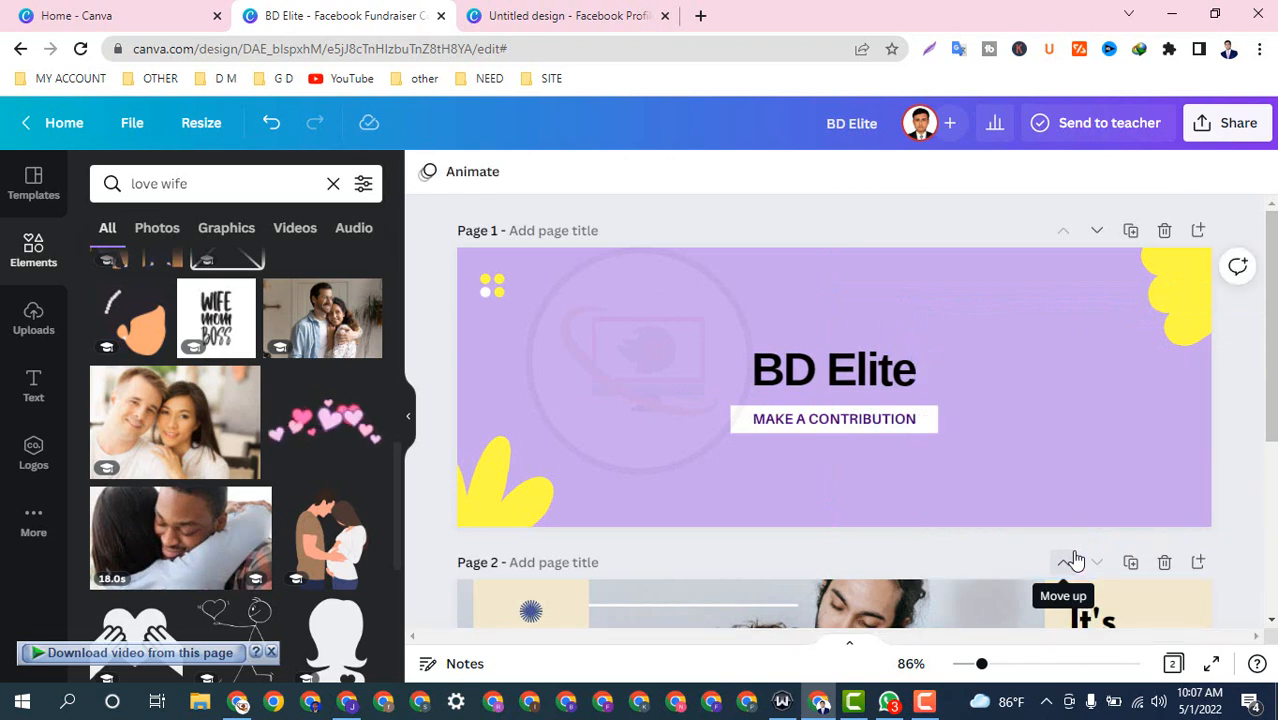
# Step: Add the expecting couple illustration, enlarge it and move it to the page's right side
pyautogui.scroll(-1, 188, 410)
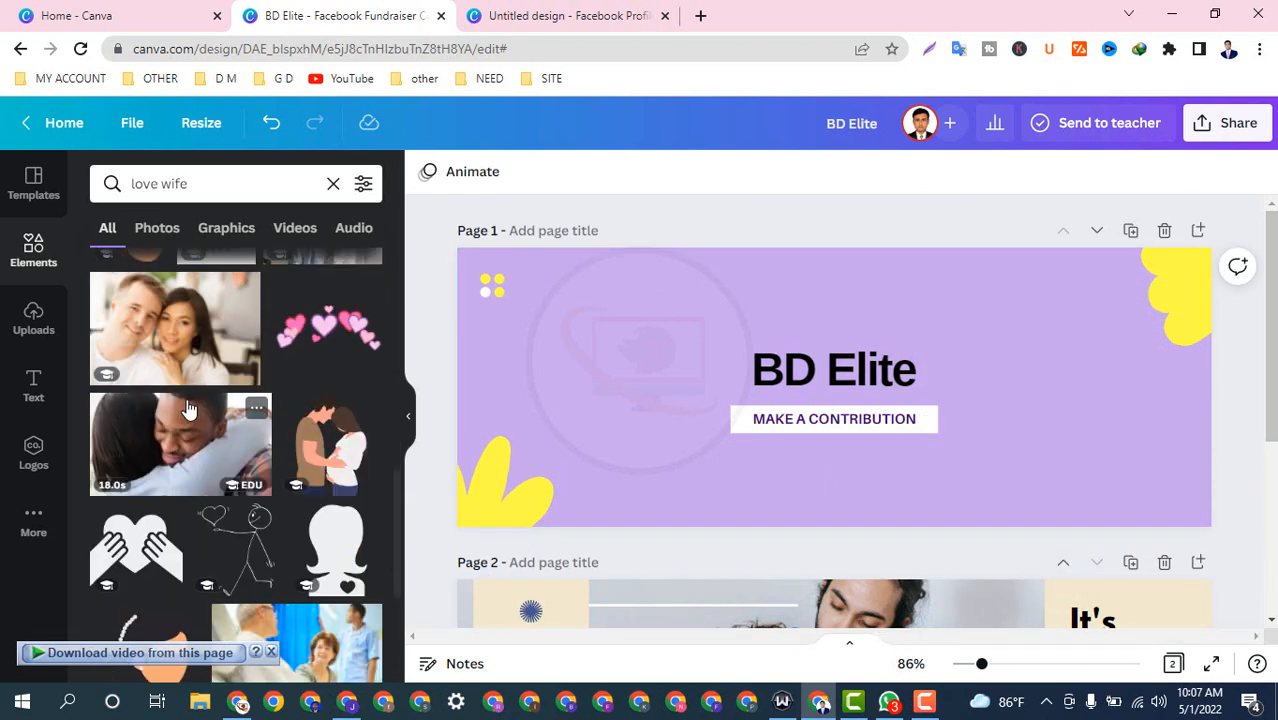
pyautogui.scroll(-2, 343, 462)
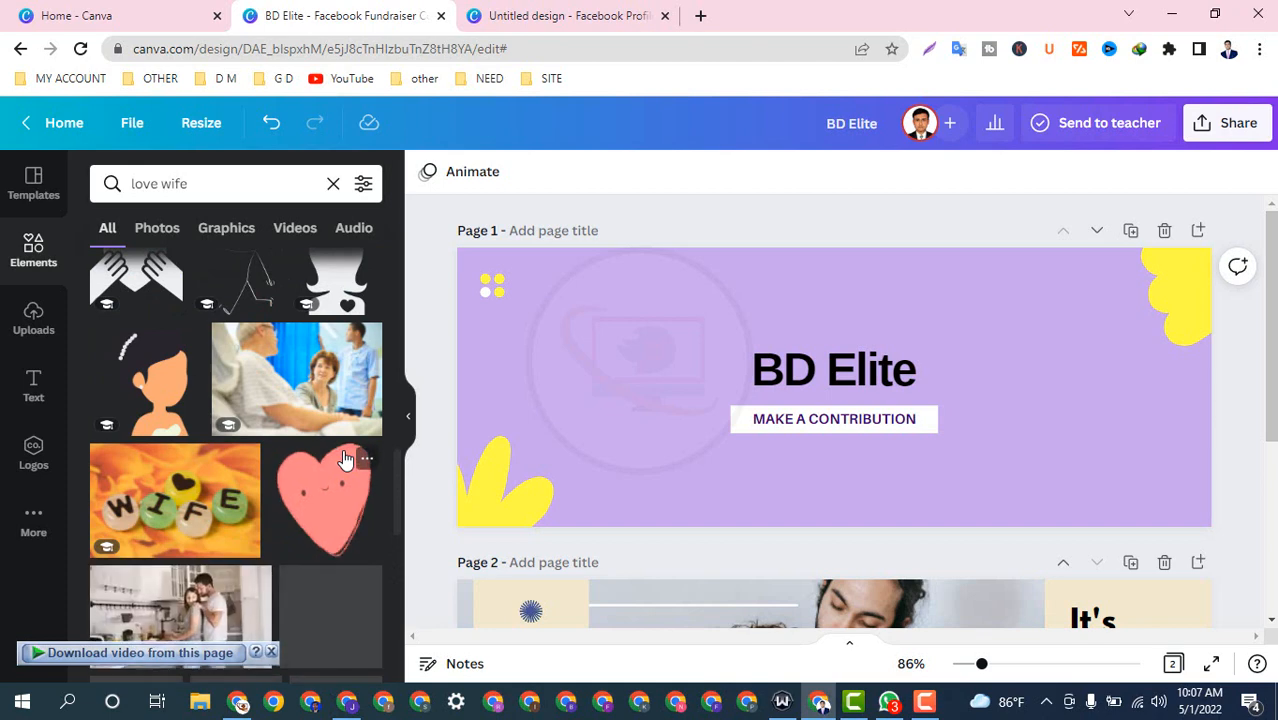
pyautogui.scroll(1, 345, 455)
pyautogui.scroll(1, 323, 322)
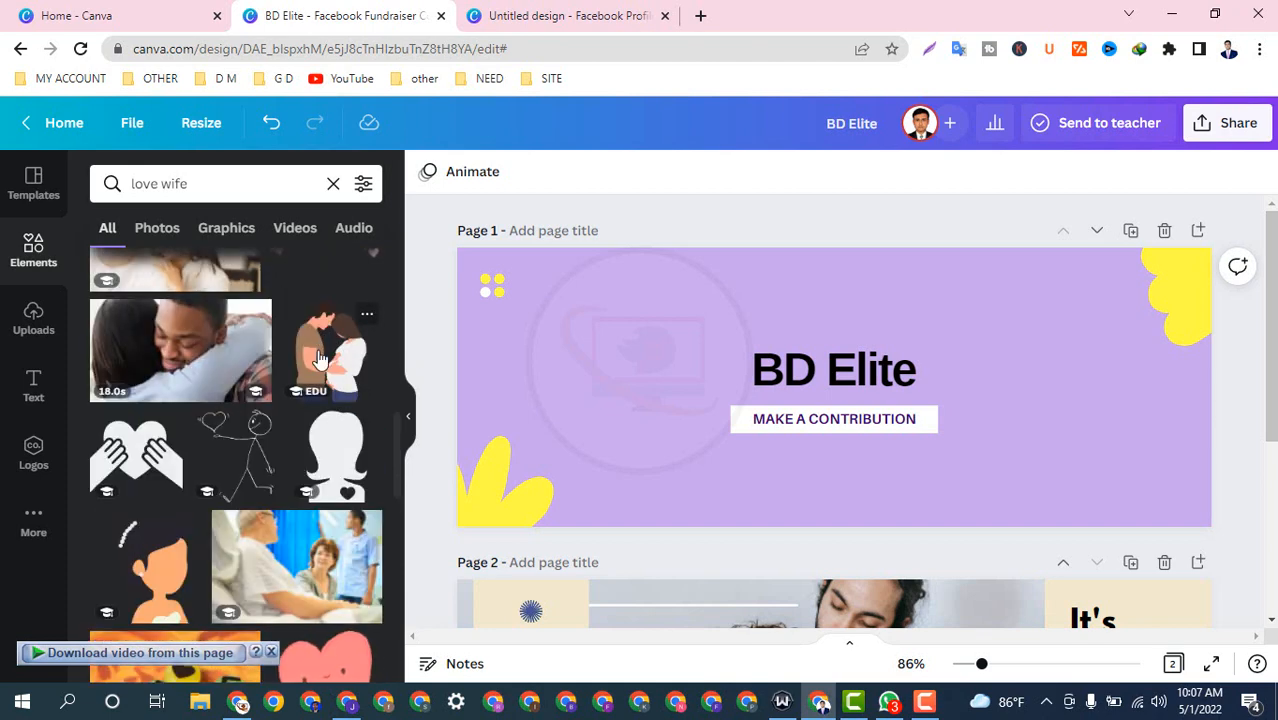
pyautogui.click(328, 350)
pyautogui.moveTo(879, 442); pyautogui.dragTo(1030, 551)
pyautogui.moveTo(915, 507); pyautogui.dragTo(1032, 503)
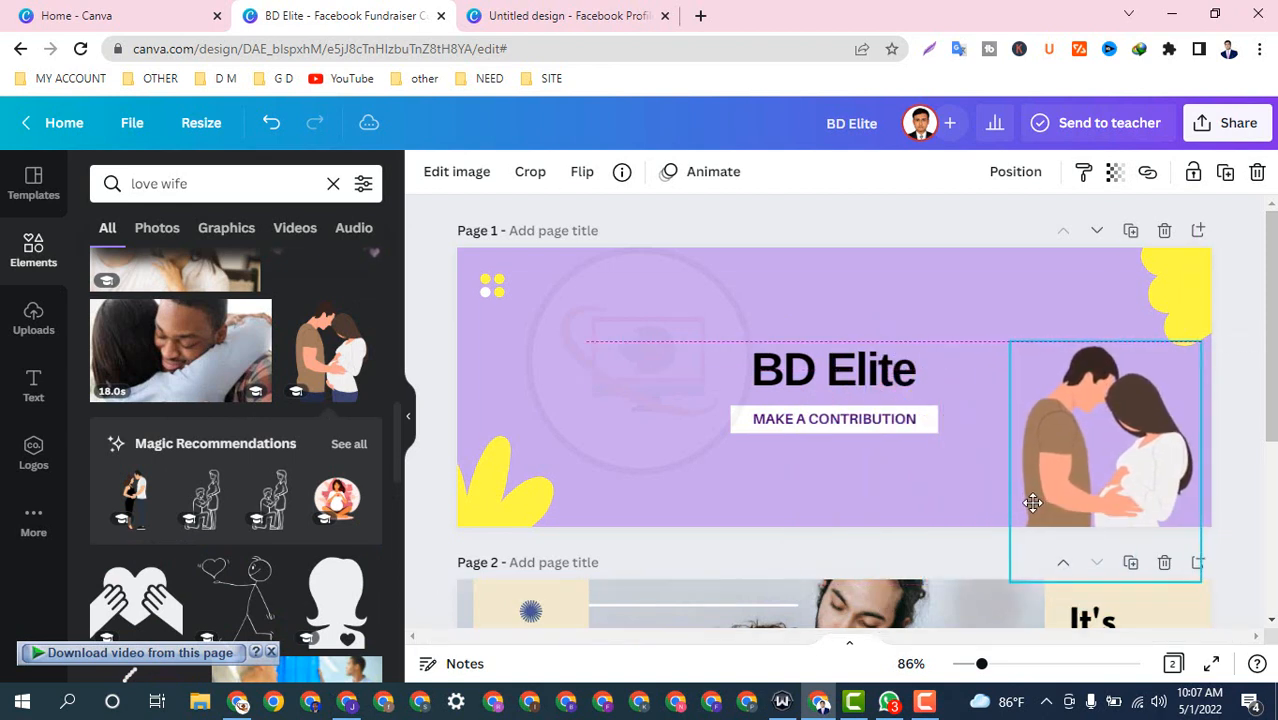
pyautogui.click(433, 348)
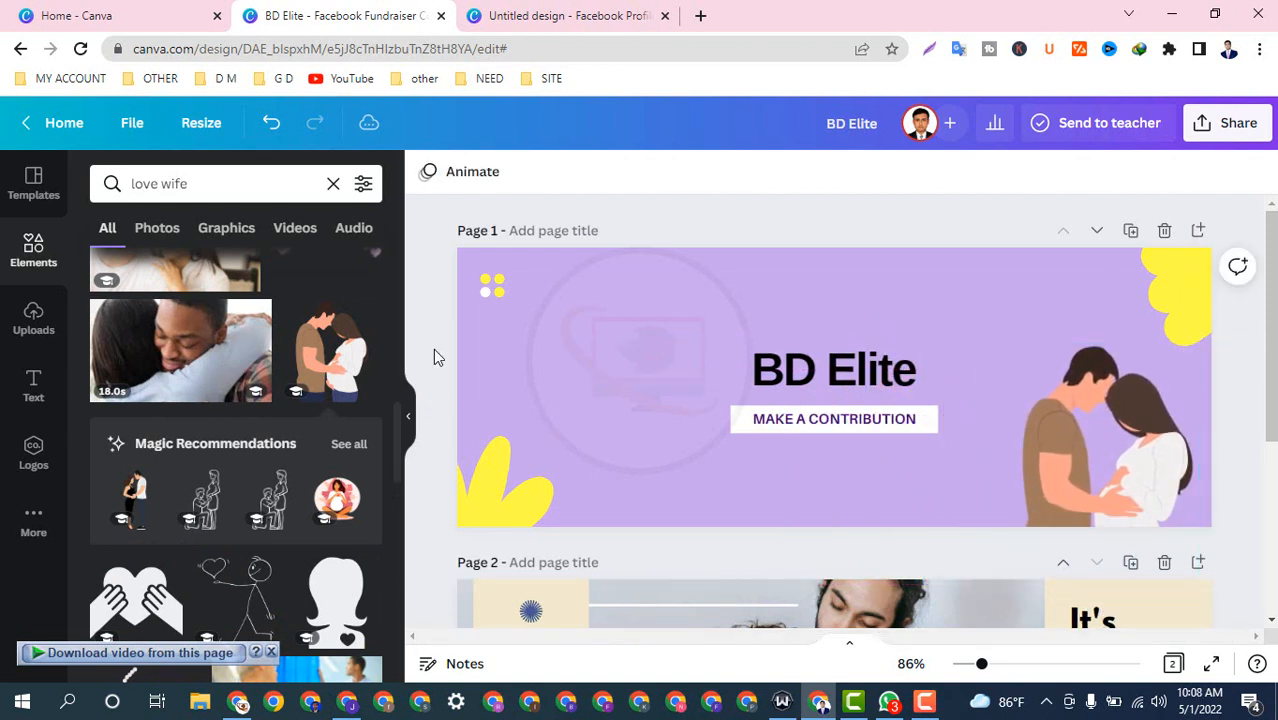
pyautogui.scroll(-3, 877, 392)
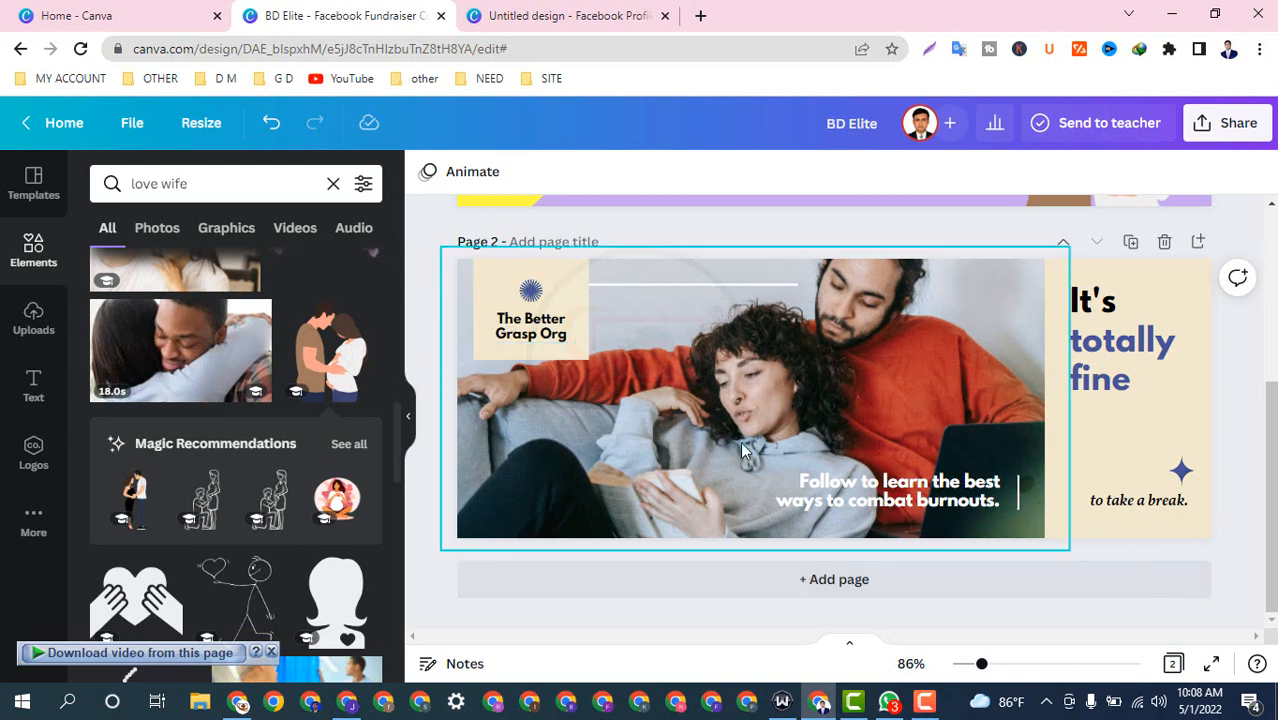
# Step: Delete 'It's totally fine', 'to take a break.' and the blue star, and slide the beige panel right
pyautogui.click(1107, 386)
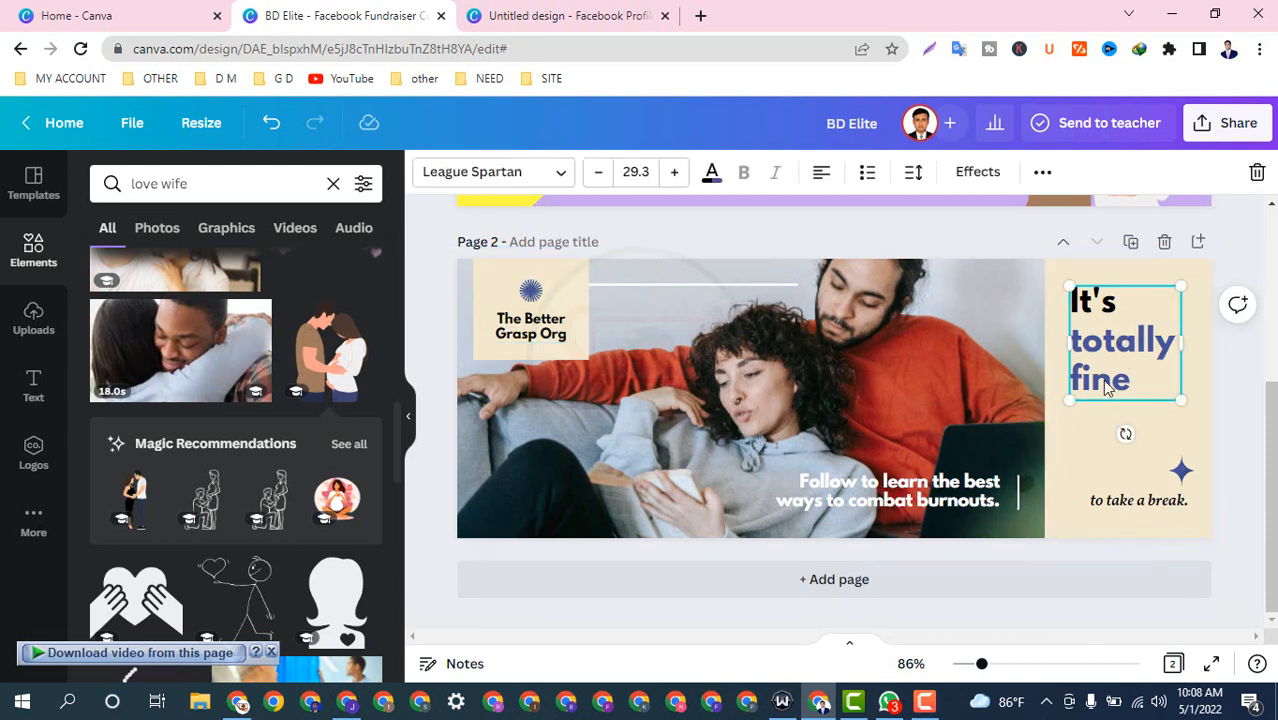
pyautogui.press('Delete')
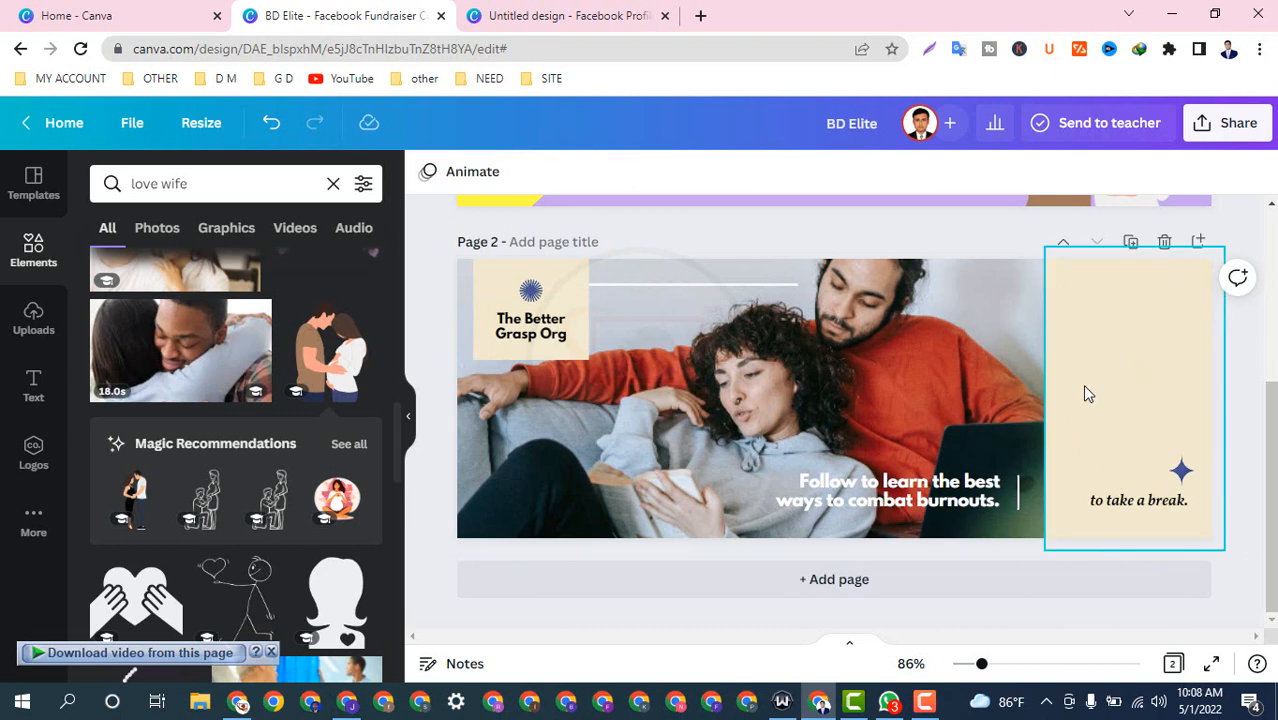
pyautogui.click(1136, 500)
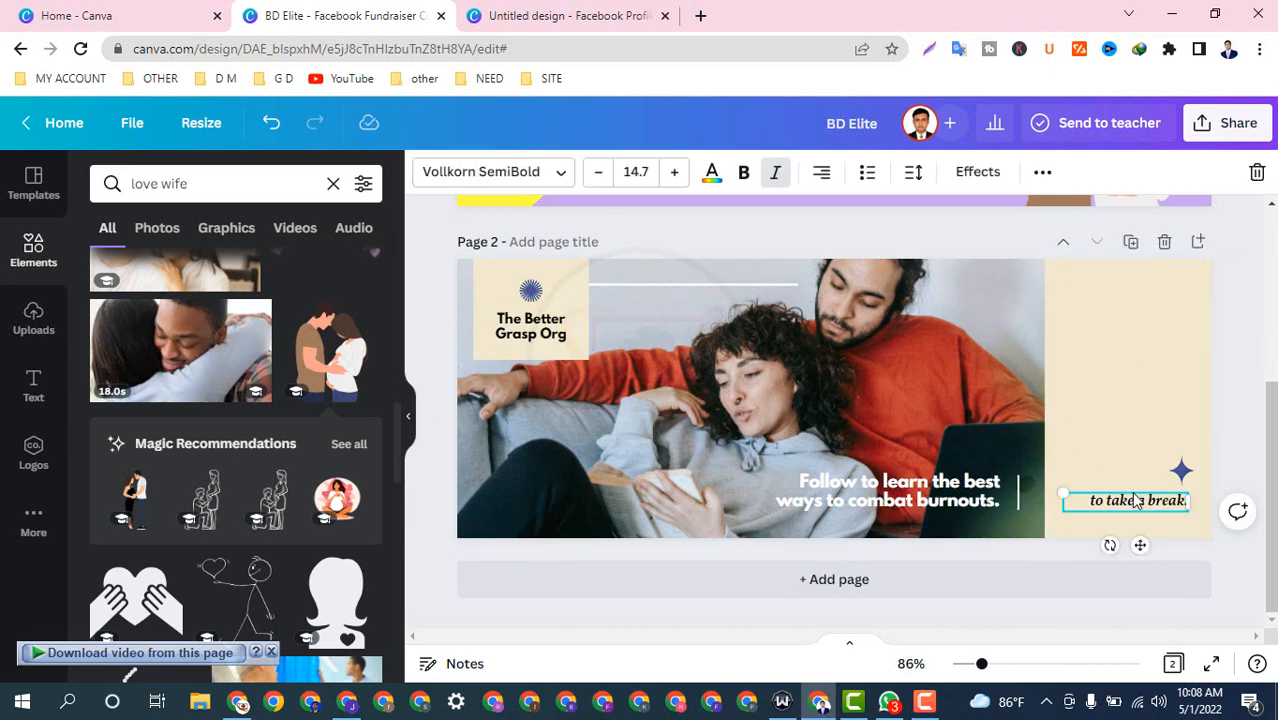
pyautogui.press('Delete')
pyautogui.moveTo(1136, 500); pyautogui.dragTo(1135, 474)
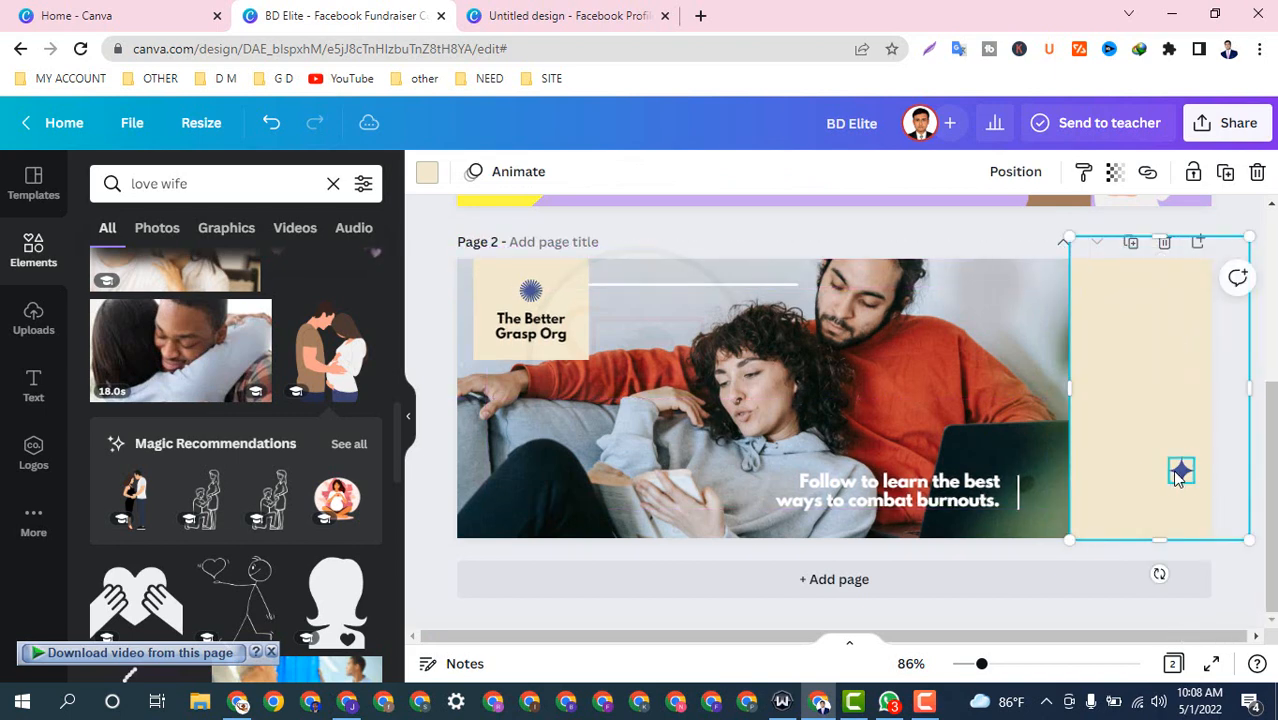
pyautogui.click(1180, 472)
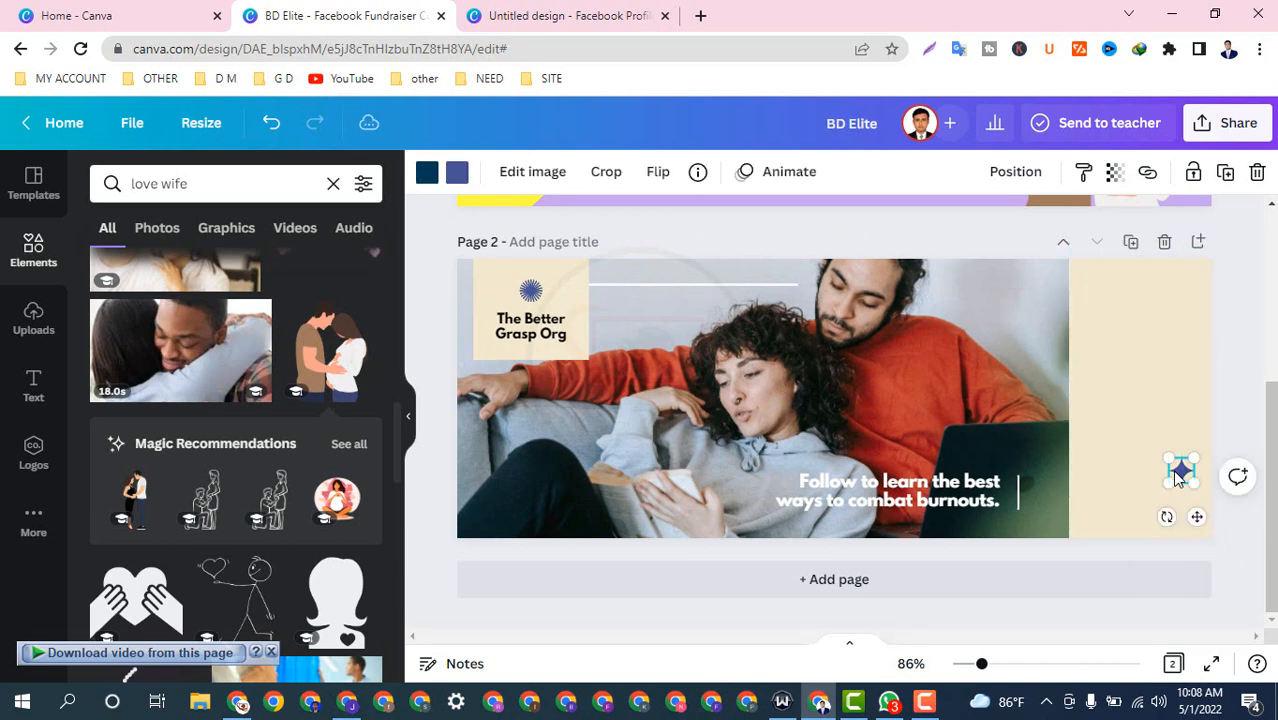
pyautogui.press('Delete')
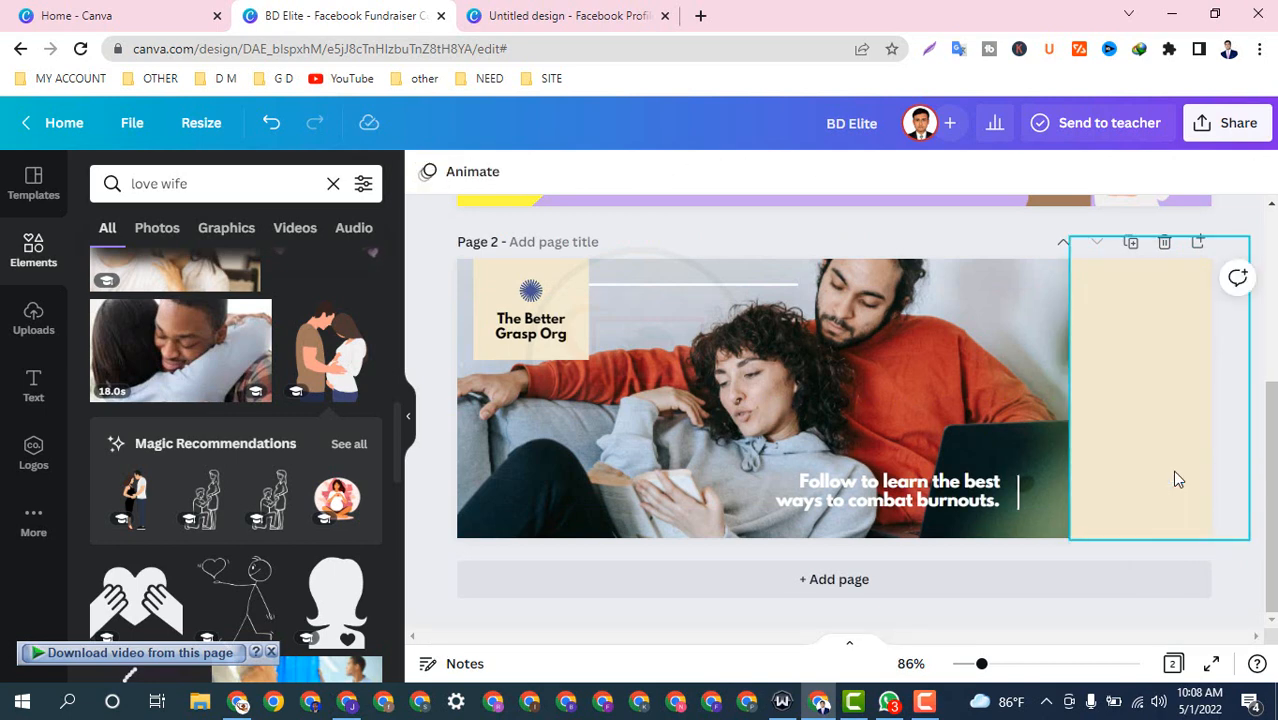
pyautogui.scroll(-5, 100, 365)
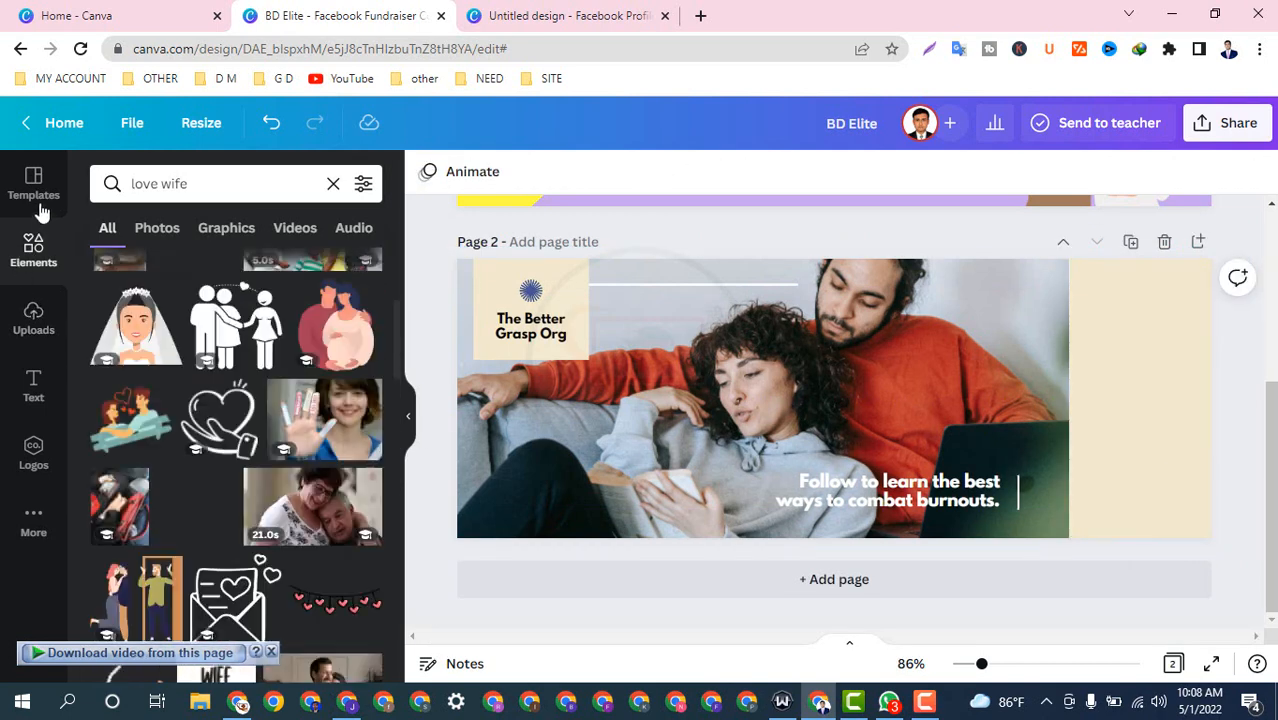
# Step: Apply the Dew Drive mobile clinic template to Page 2
pyautogui.click(38, 188)
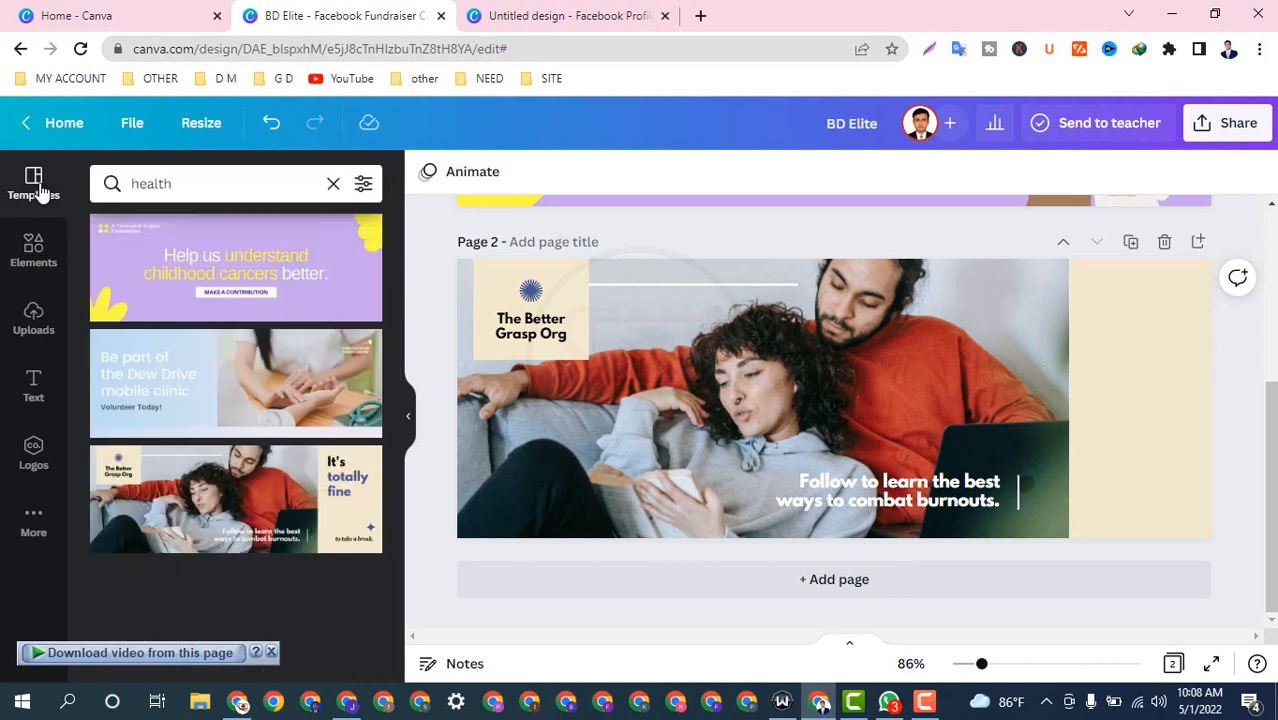
pyautogui.click(701, 402)
pyautogui.click(166, 377)
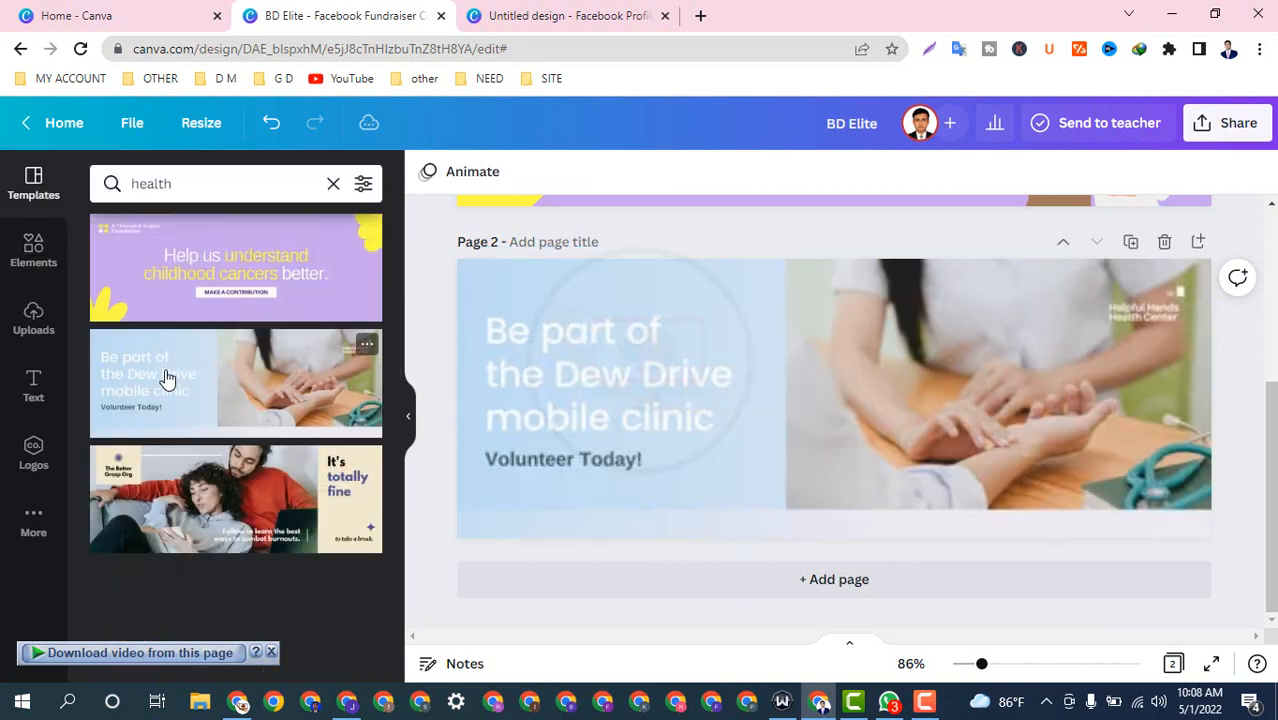
pyautogui.click(810, 506)
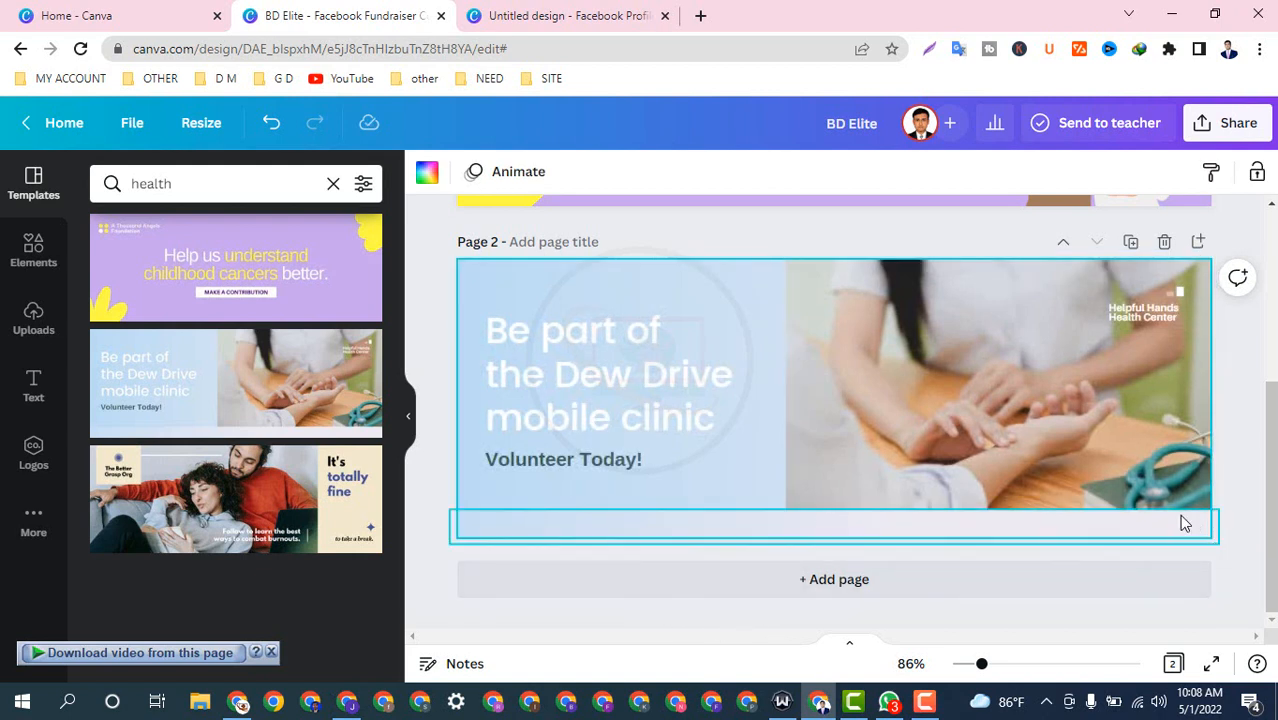
# Step: Change the headline to 'QUICK SHOPPING' and delete the 'Volunteer Today!' line
pyautogui.click(551, 353)
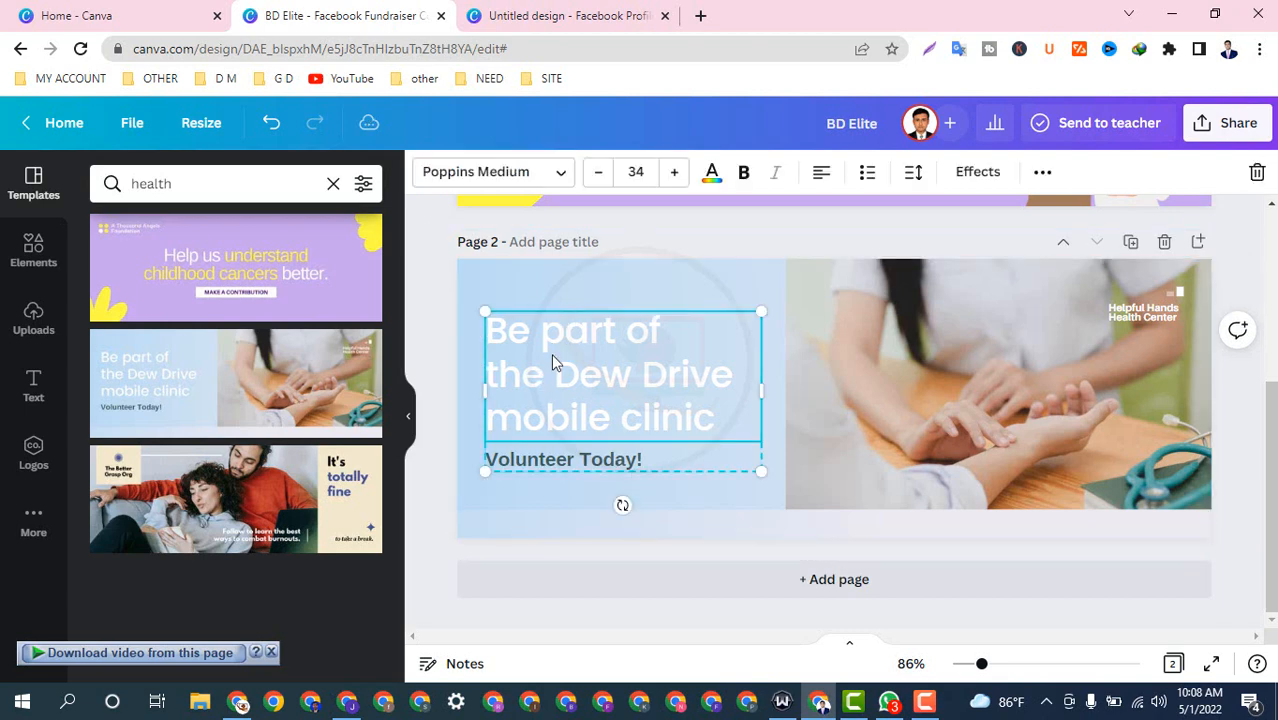
pyautogui.click(551, 353)
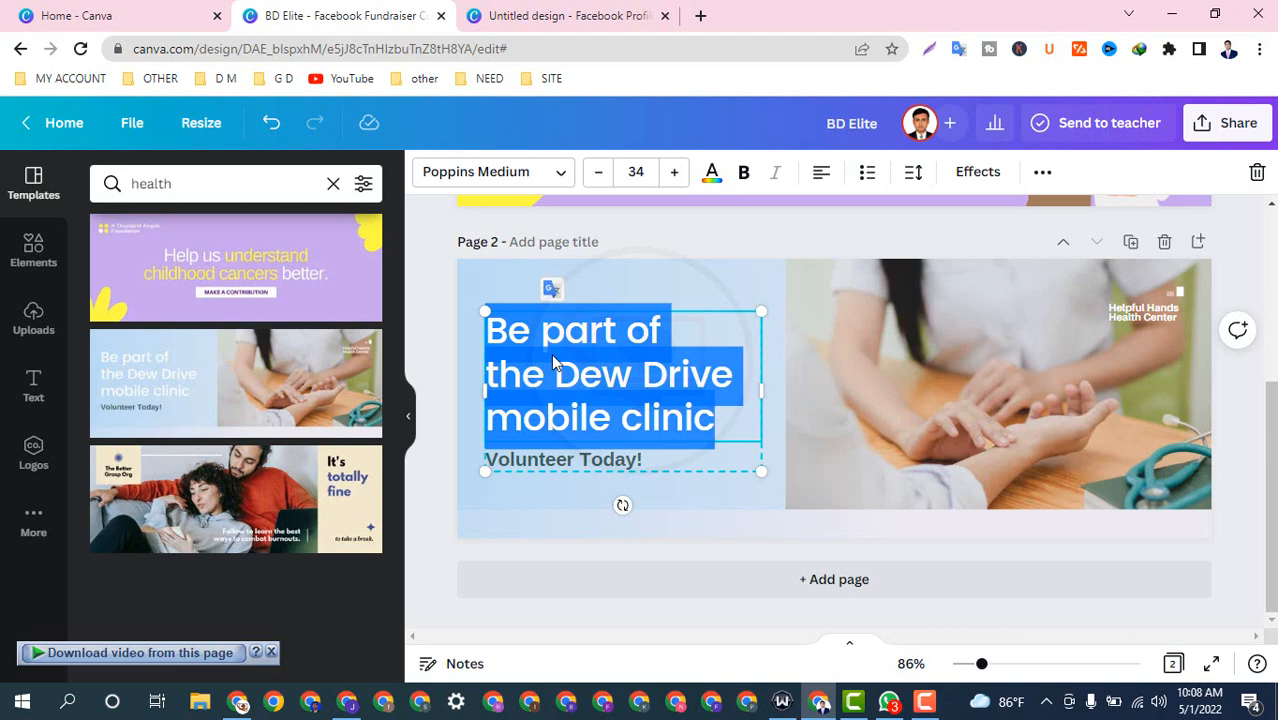
pyautogui.press('BackSpace')
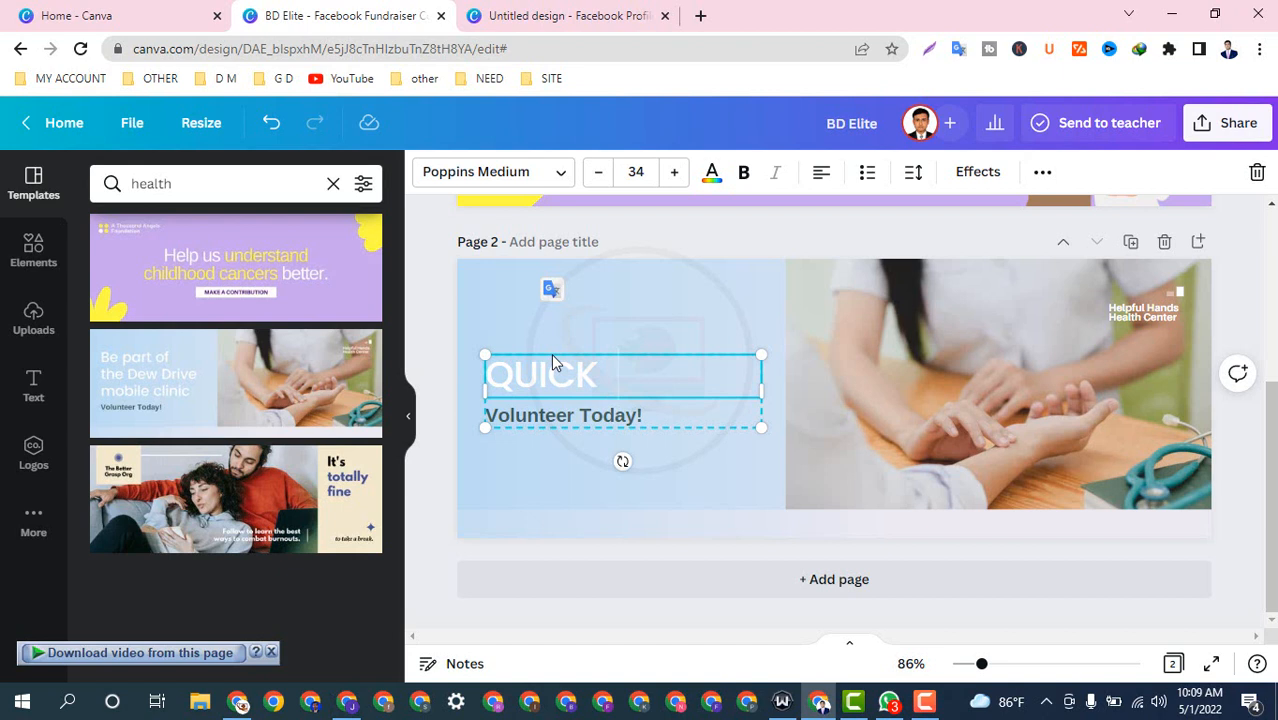
pyautogui.write('SHO')
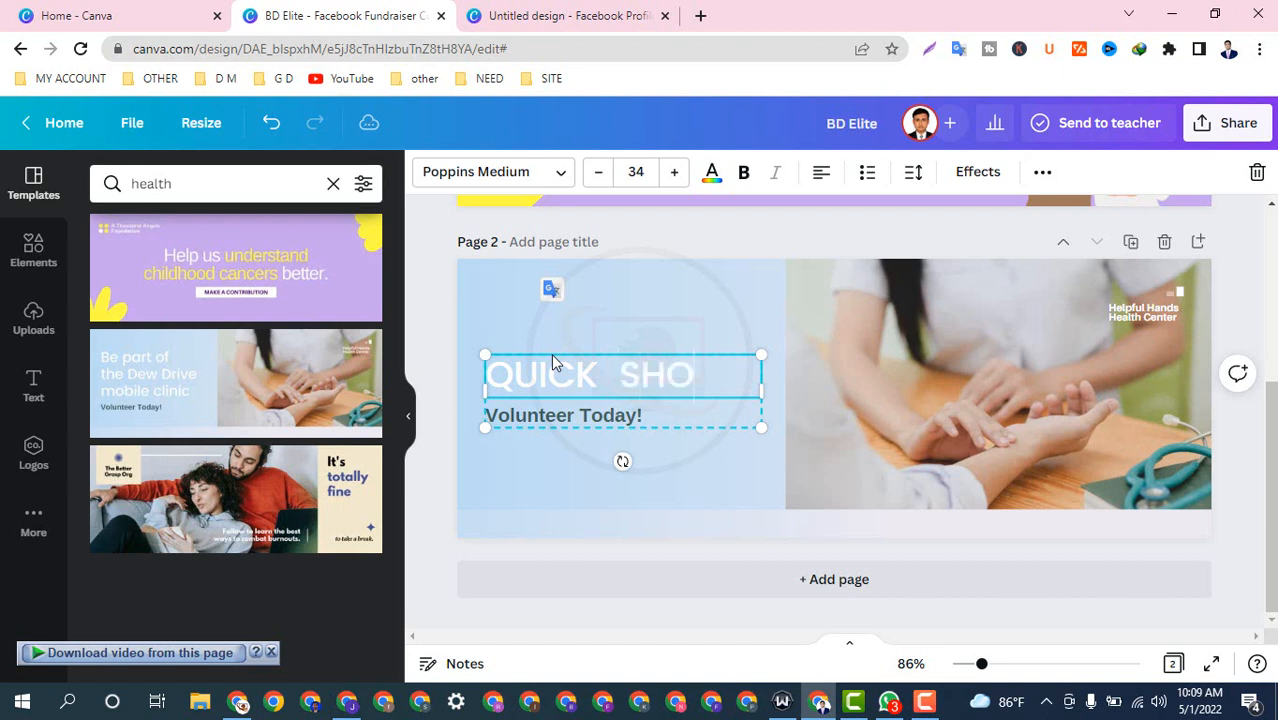
pyautogui.write('PPING')
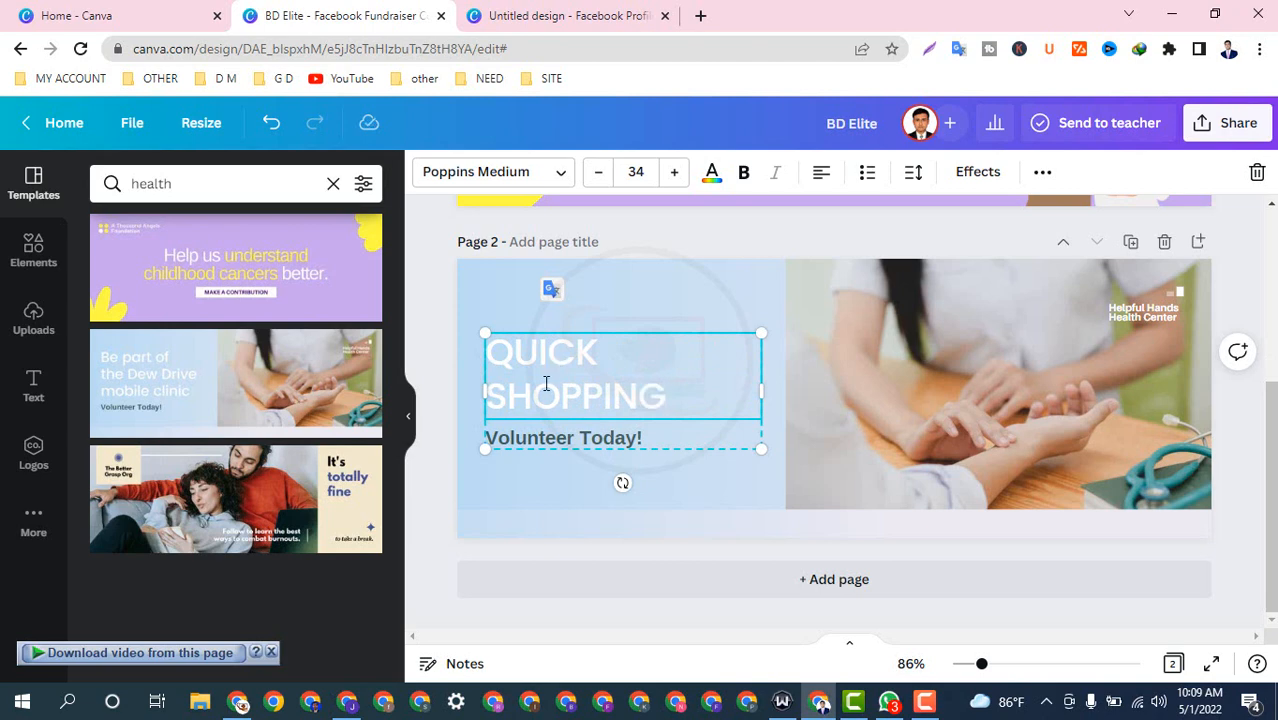
pyautogui.click(530, 490)
pyautogui.click(545, 442)
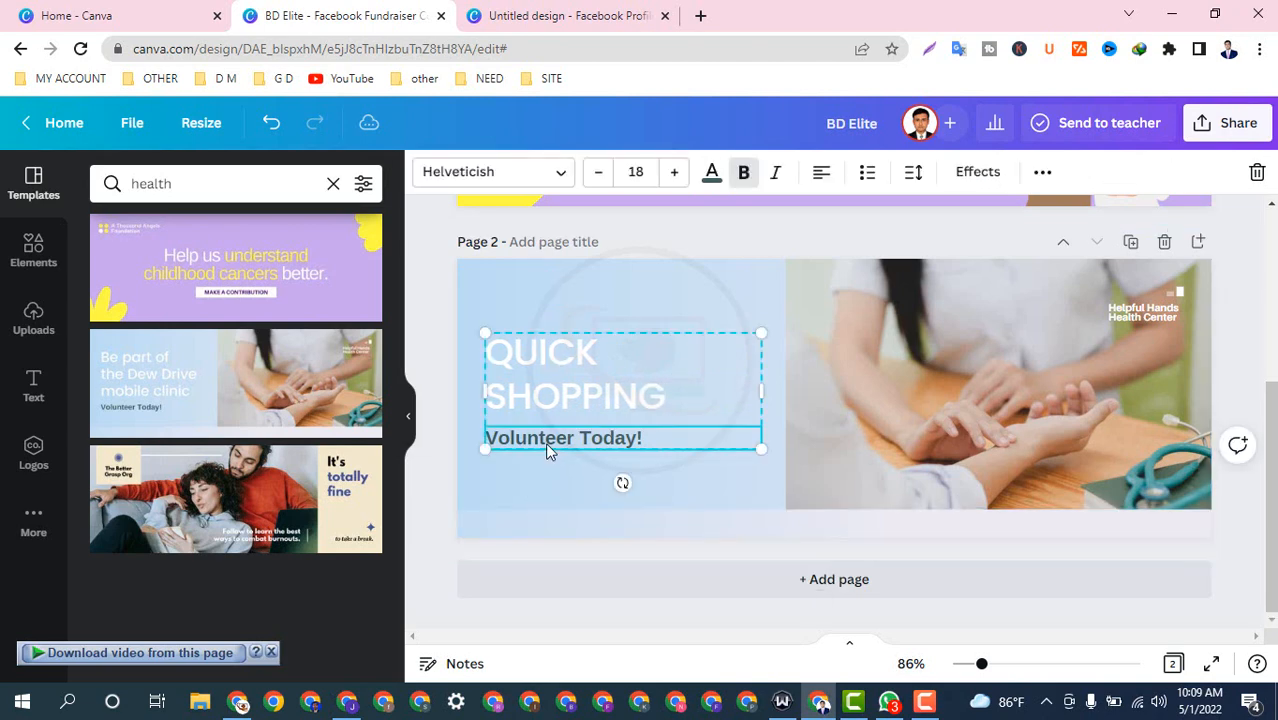
pyautogui.press('Delete')
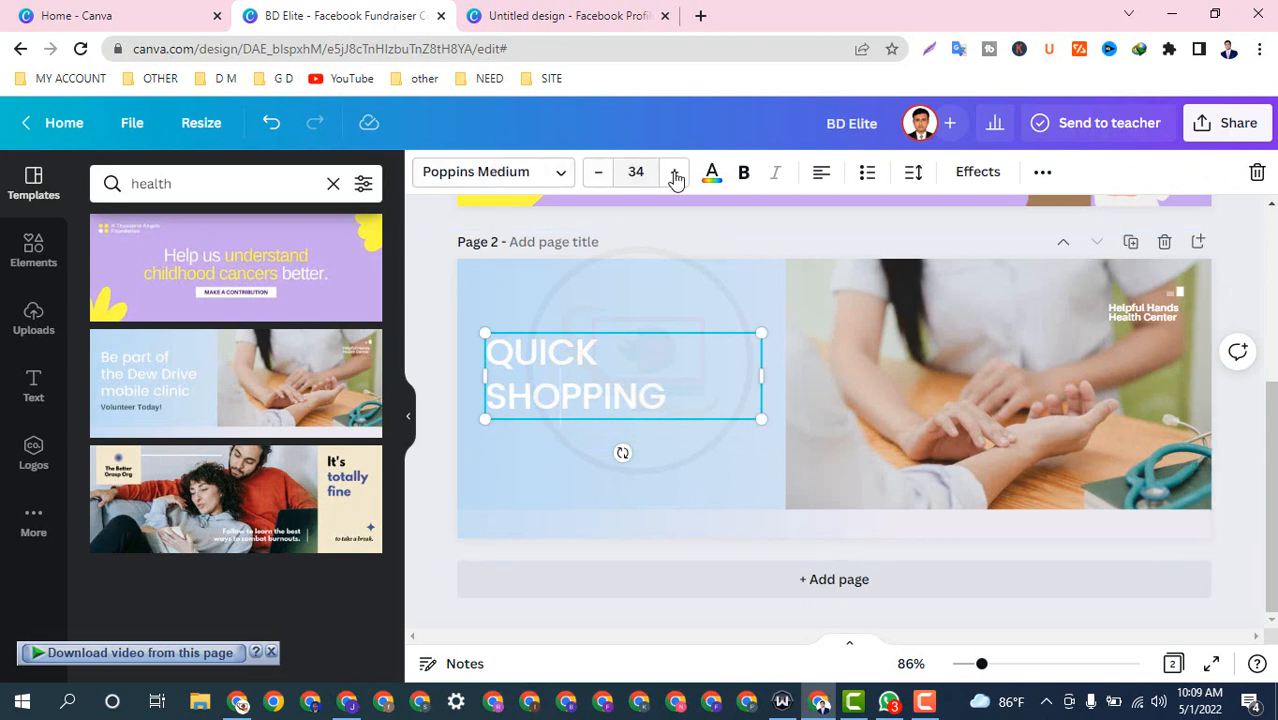
# Step: Make the QUICK SHOPPING heading red (#FF0000) and bold
pyautogui.click(712, 173)
pyautogui.click(108, 270)
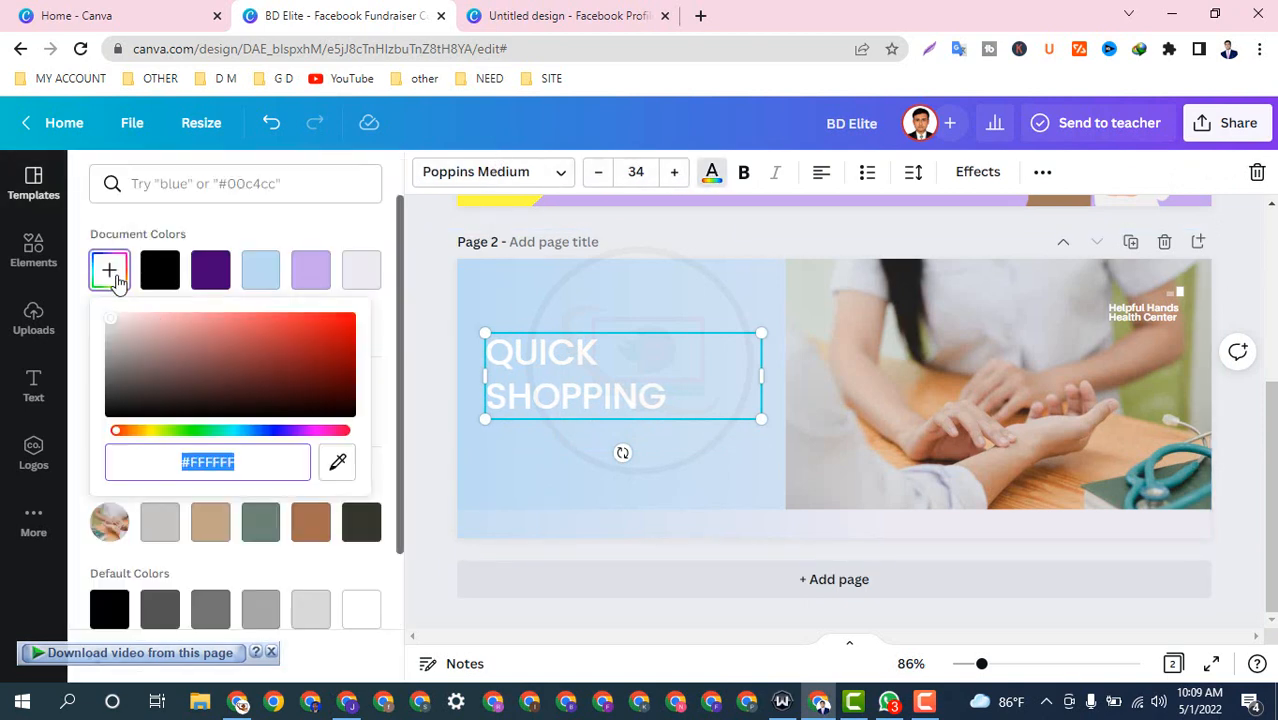
pyautogui.moveTo(323, 352); pyautogui.dragTo(374, 302)
pyautogui.click(548, 477)
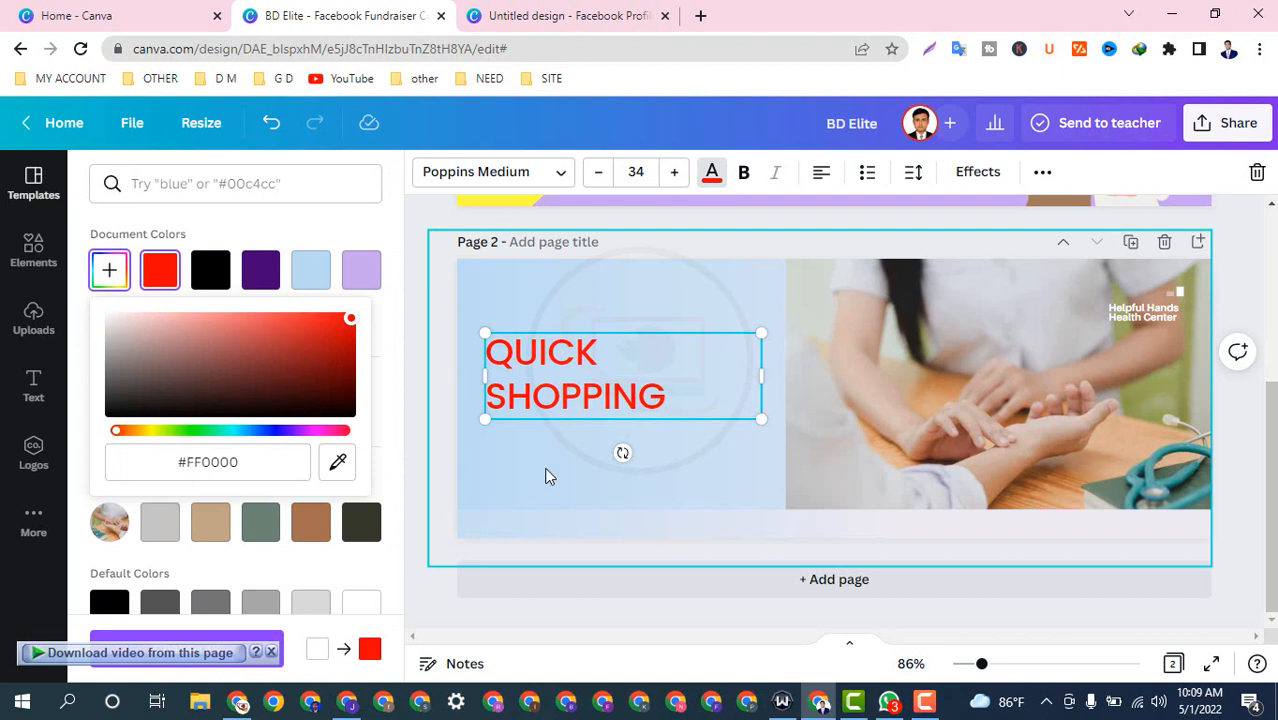
pyautogui.click(561, 396)
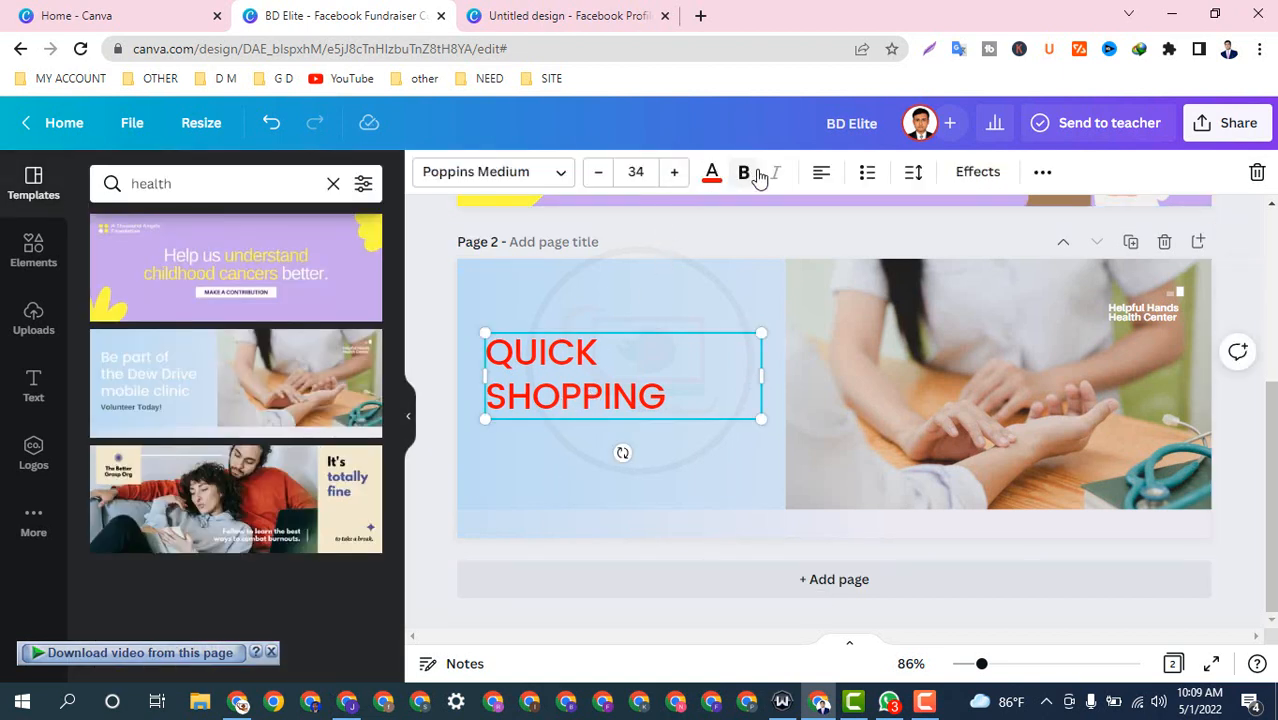
pyautogui.click(752, 174)
pyautogui.click(539, 507)
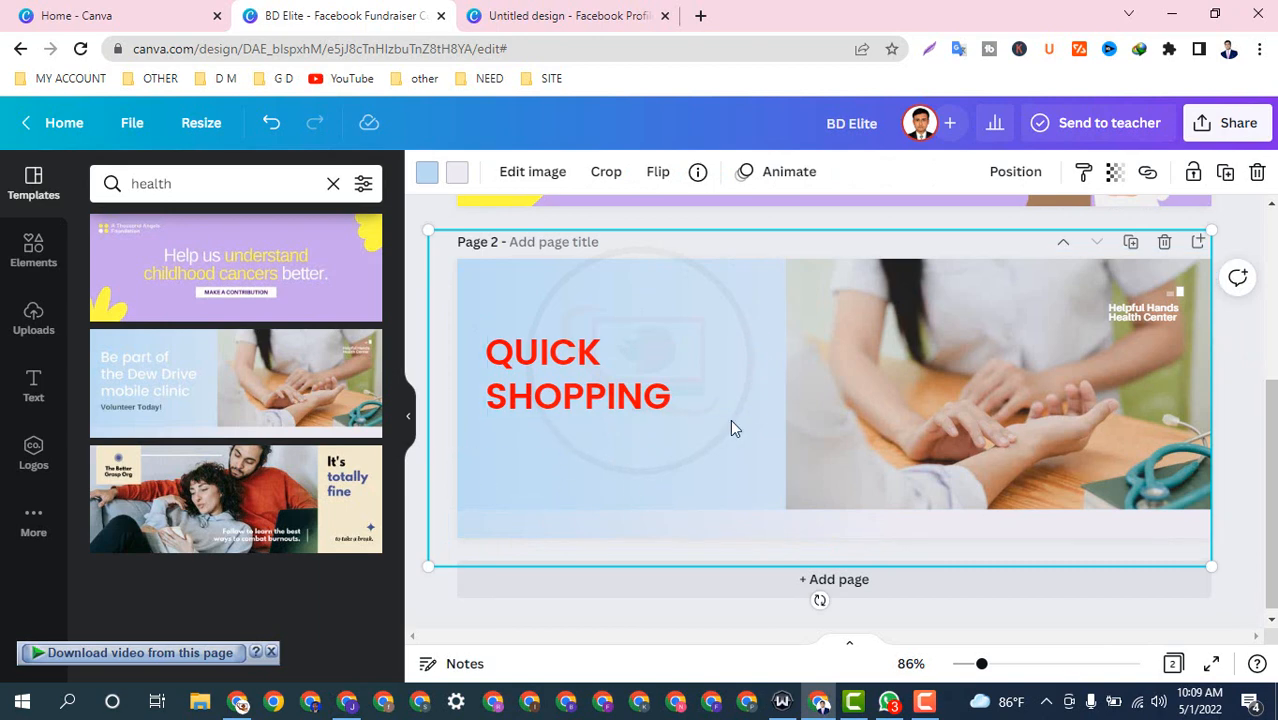
pyautogui.scroll(3, 730, 428)
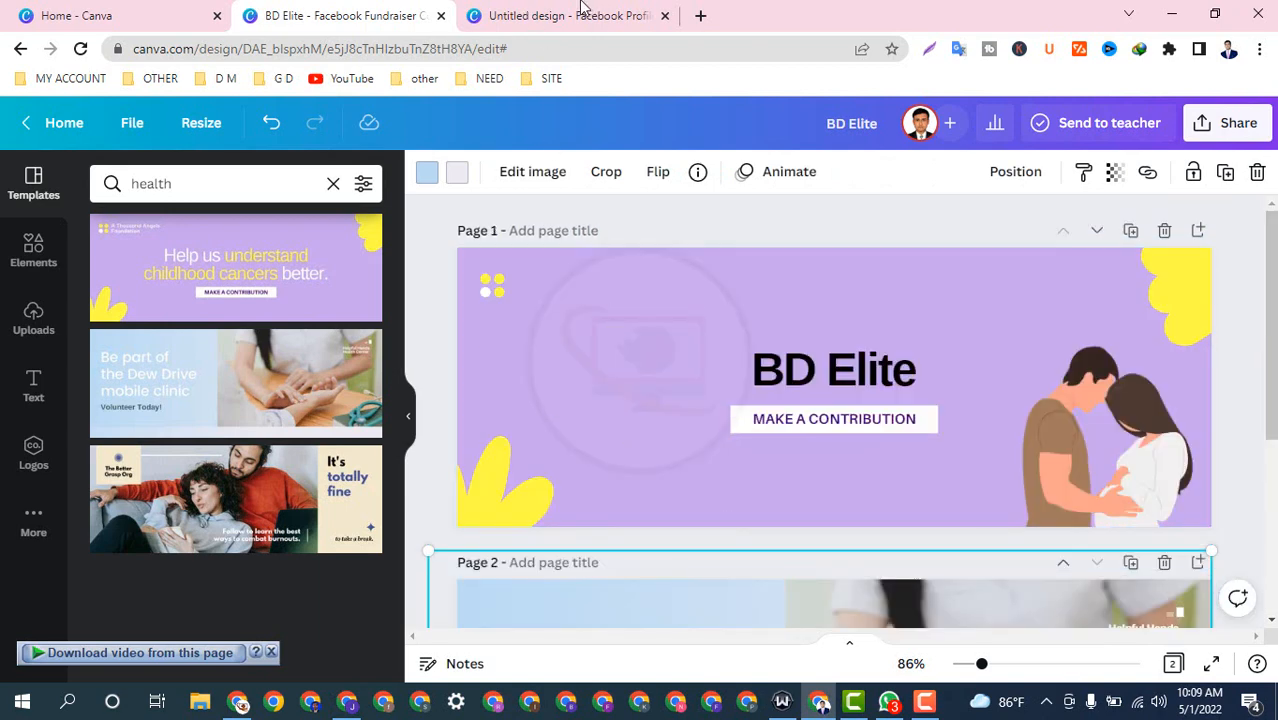
# Step: In the blank Facebook profile picture design, search templates for 'health'
pyautogui.click(563, 15)
pyautogui.click(798, 370)
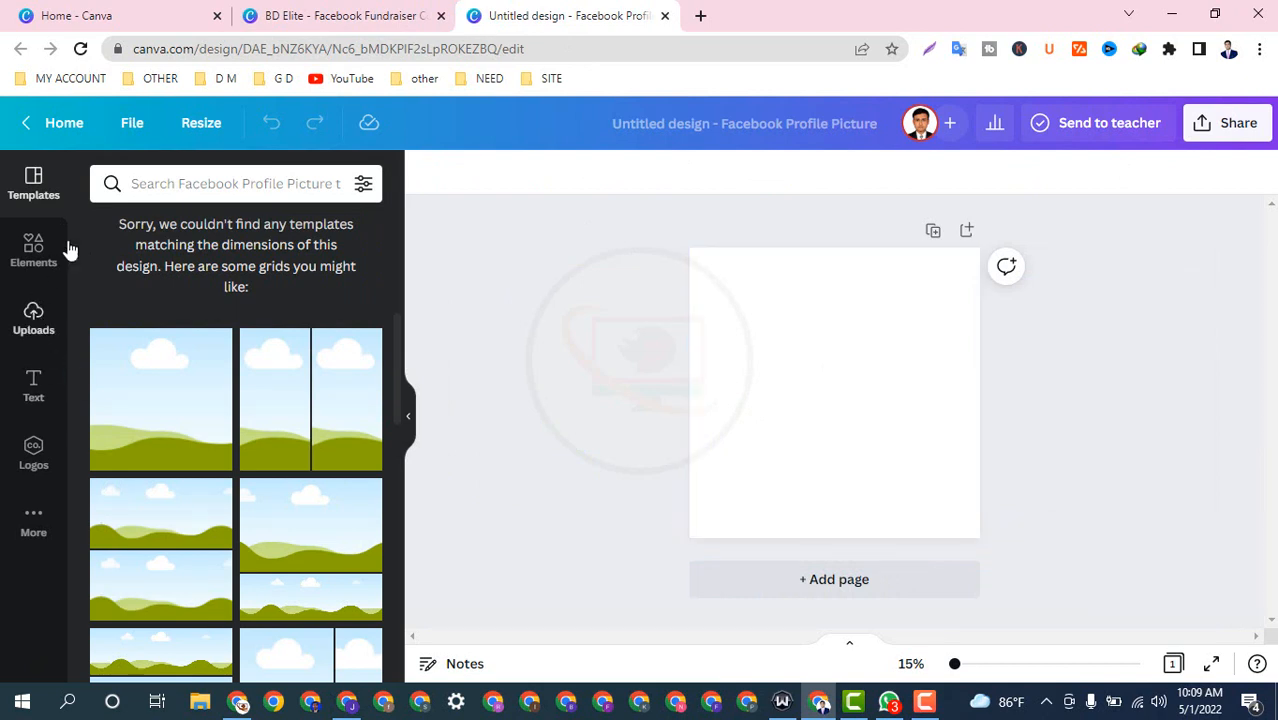
pyautogui.click(135, 185)
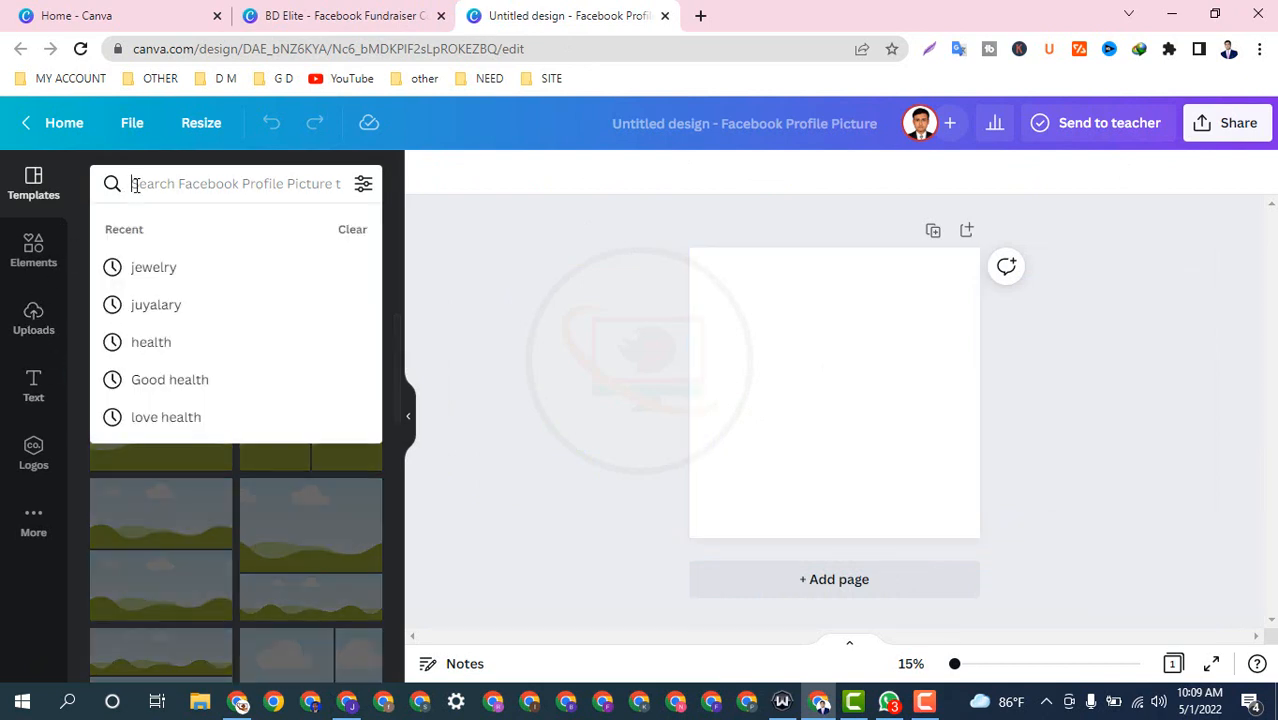
pyautogui.click(202, 340)
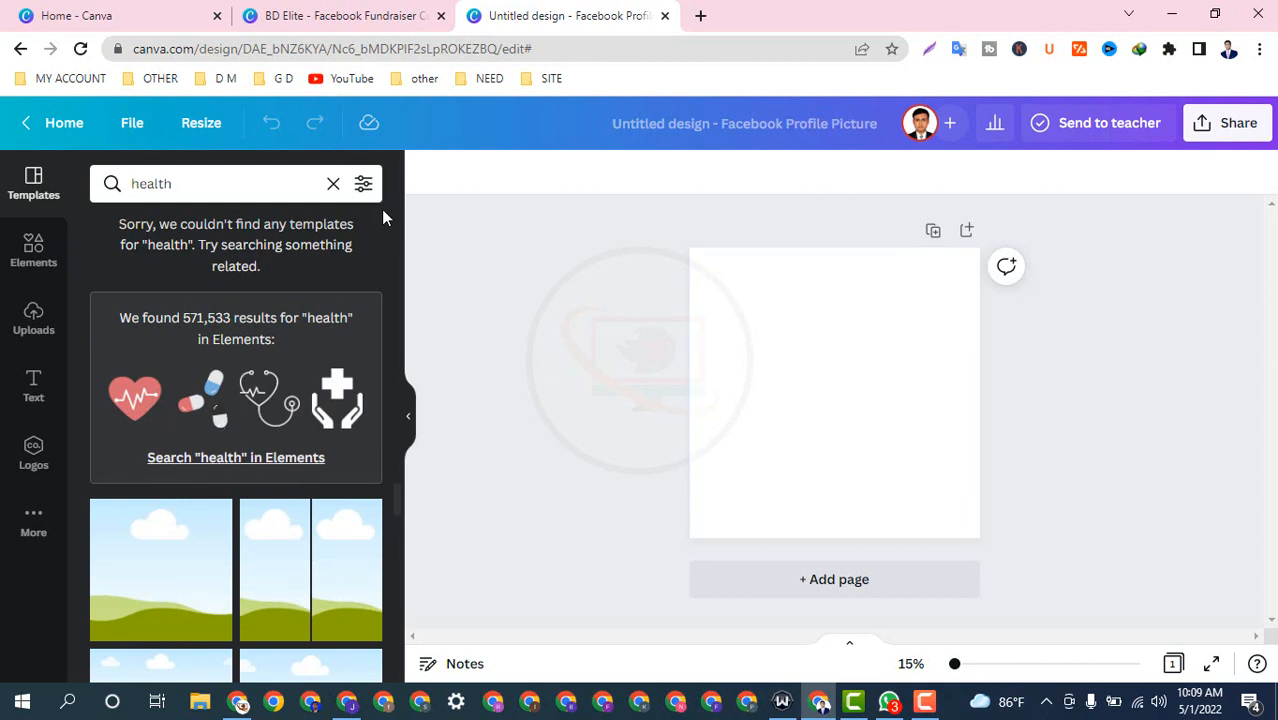
# Step: Check the Elements search, then return to Templates and clear the health search
pyautogui.click(38, 250)
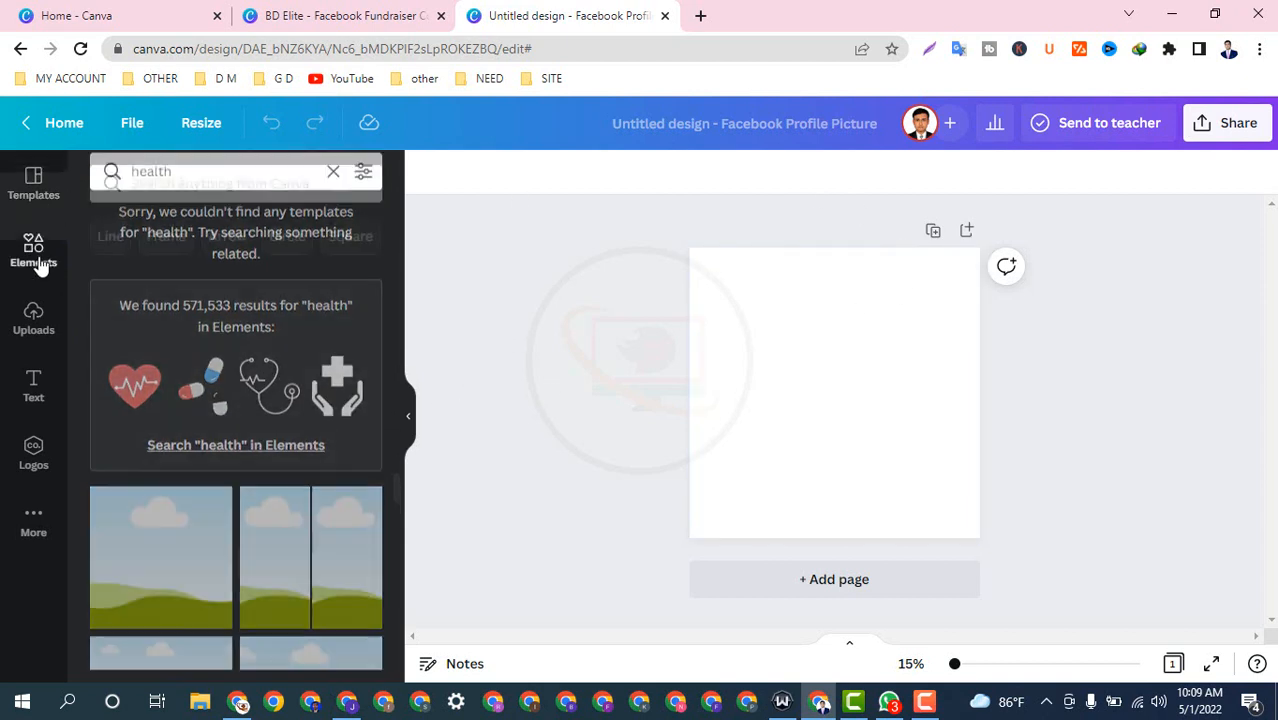
pyautogui.click(150, 183)
pyautogui.rightClick(153, 180)
pyautogui.press('Escape')
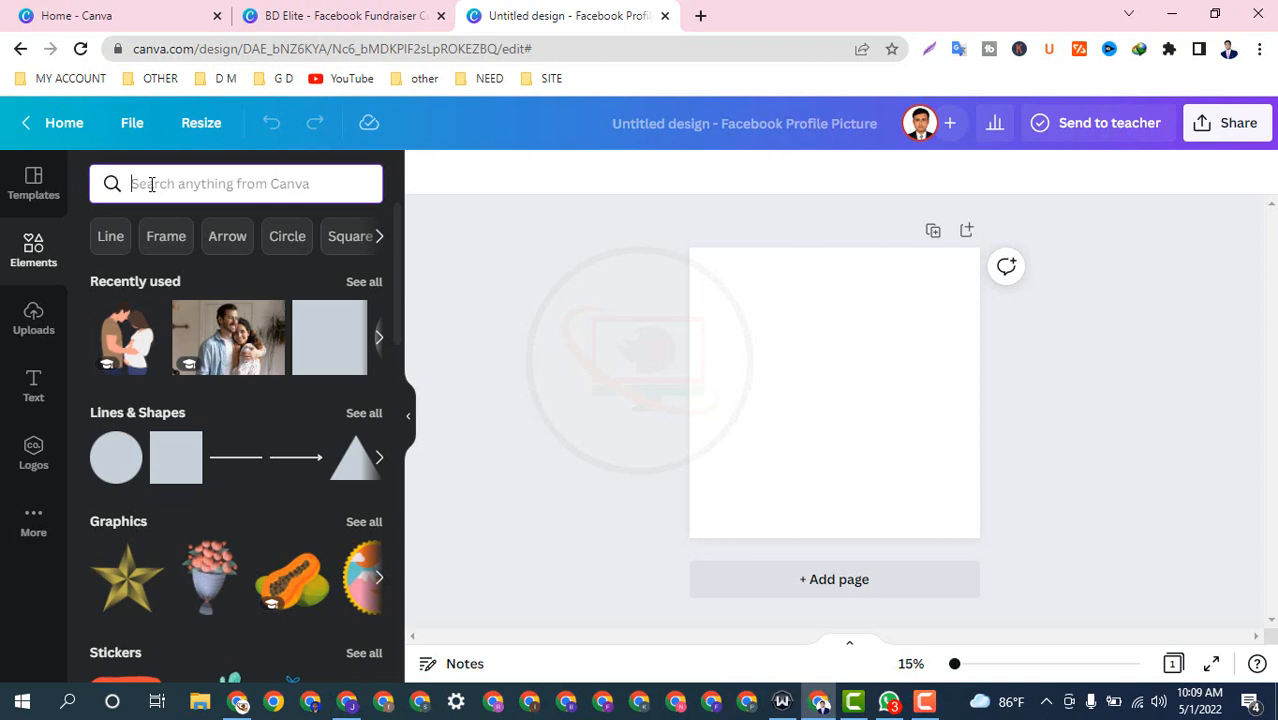
pyautogui.write('H')
pyautogui.press('BackSpace')
pyautogui.click(33, 183)
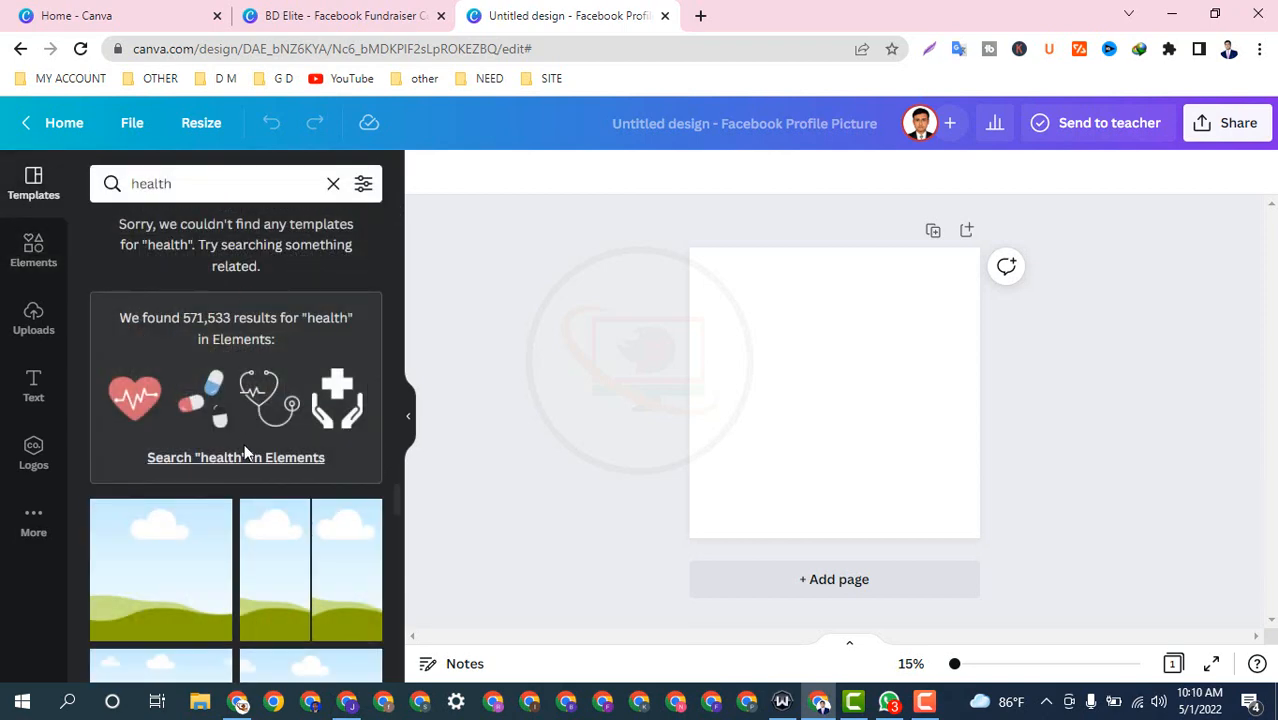
pyautogui.click(333, 183)
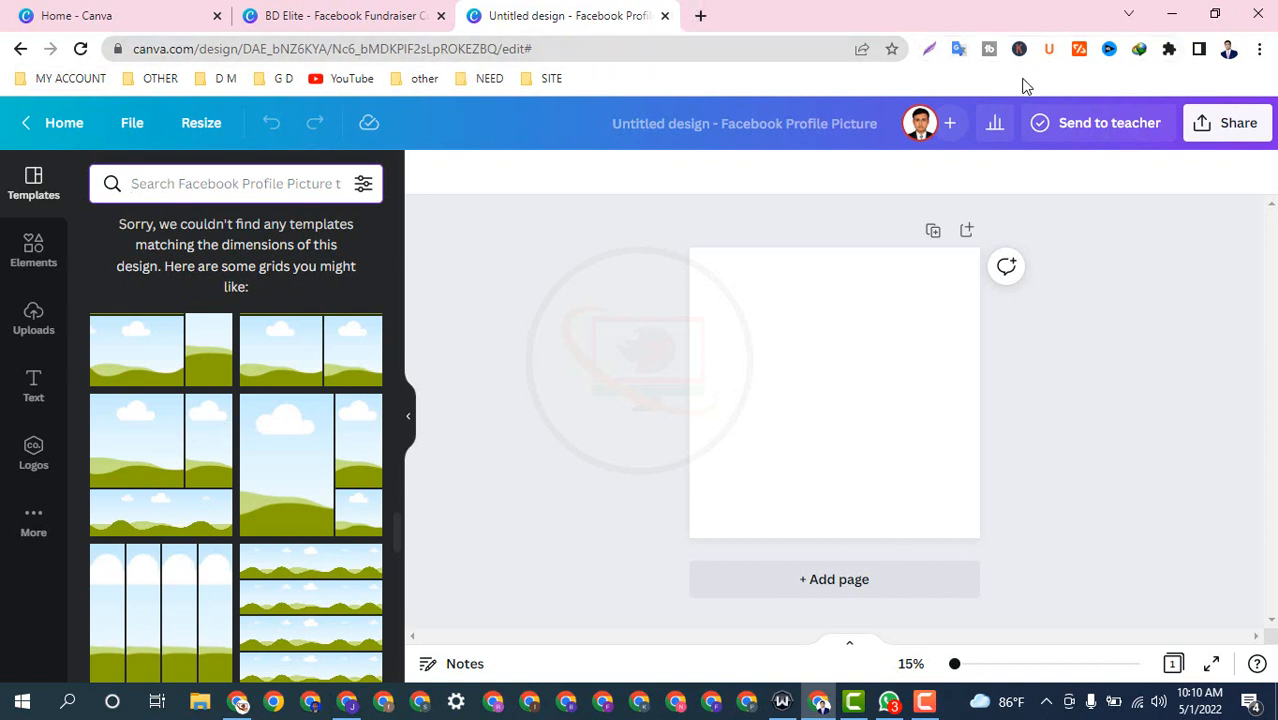
# Step: Close the profile picture design and start a new Logo design by searching 'LOGO' on Home
pyautogui.click(665, 15)
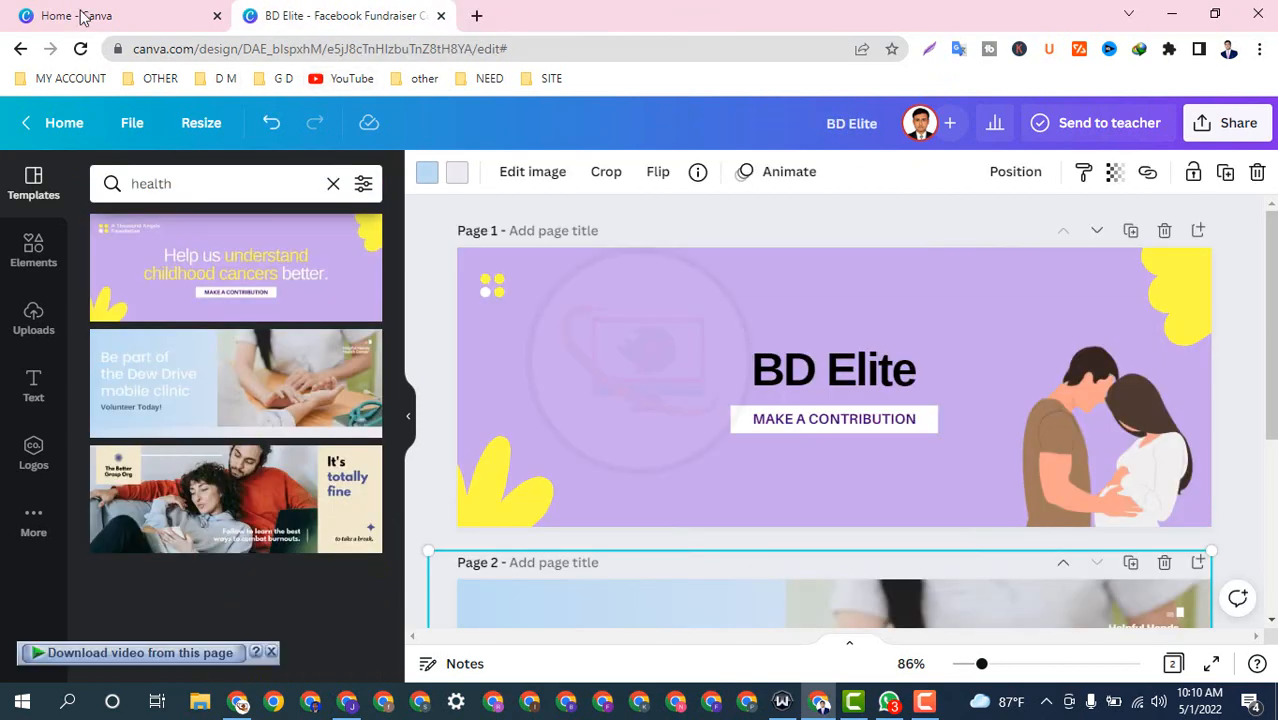
pyautogui.click(190, 15)
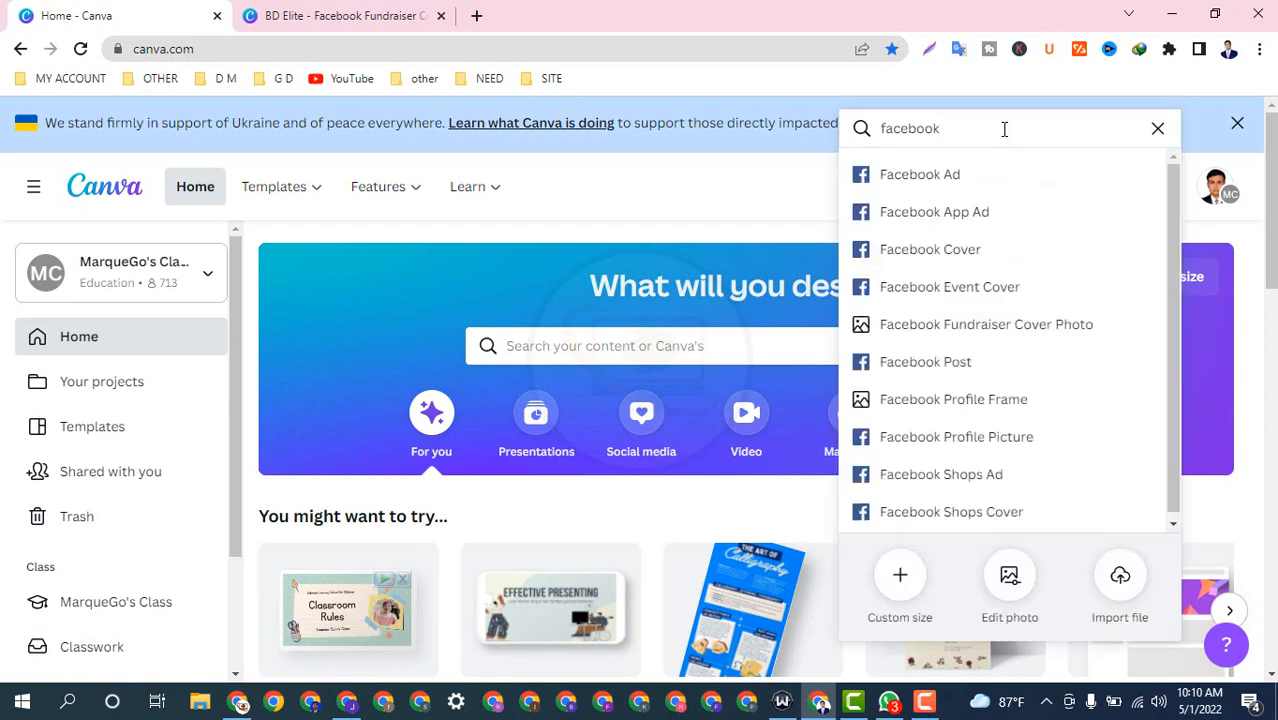
pyautogui.press('BackSpace')
pyautogui.press('BackSpace')
pyautogui.press('BackSpace')
pyautogui.press('BackSpace')
pyautogui.press('BackSpace')
pyautogui.press('BackSpace')
pyautogui.press('BackSpace')
pyautogui.press('BackSpace')
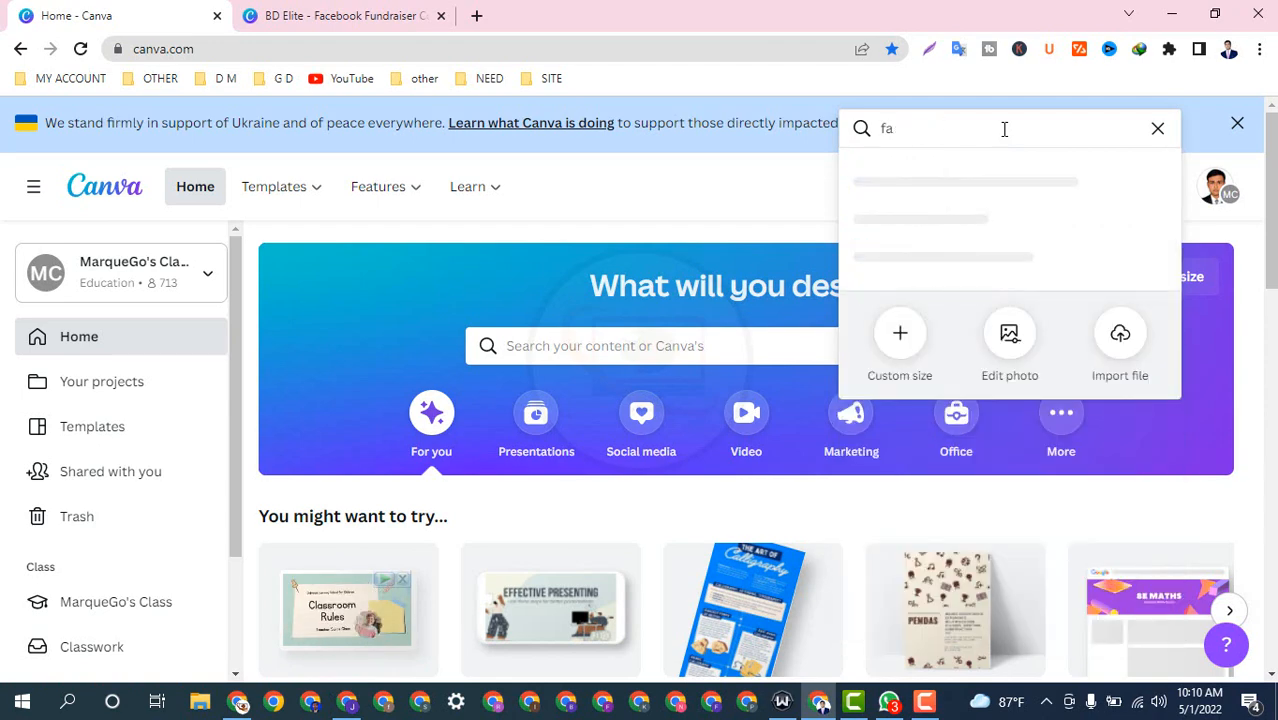
pyautogui.write('LO')
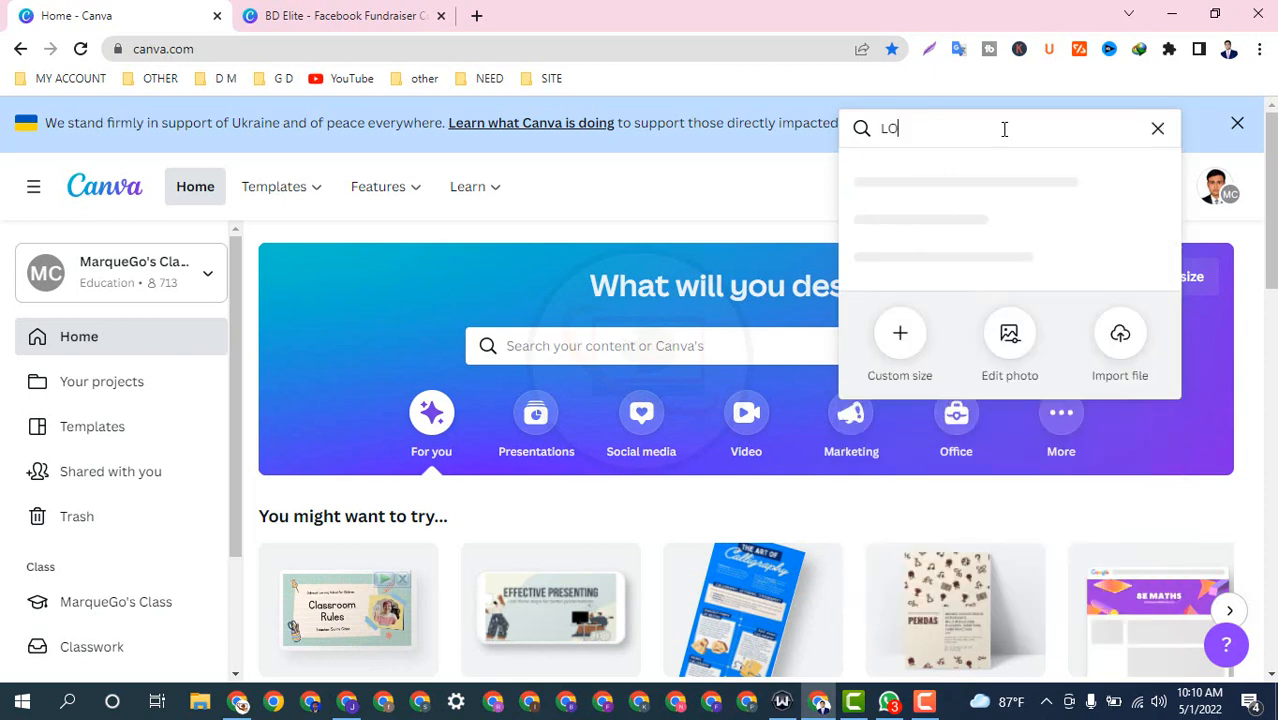
pyautogui.write('GO')
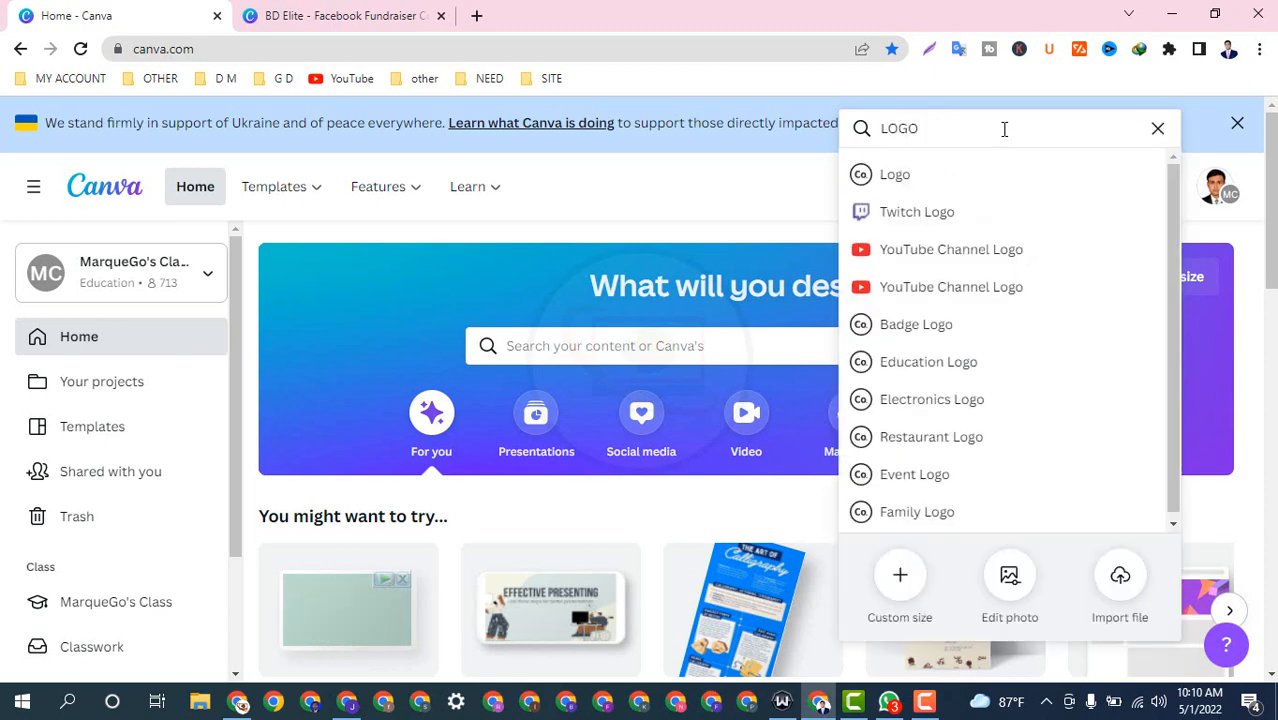
pyautogui.click(940, 178)
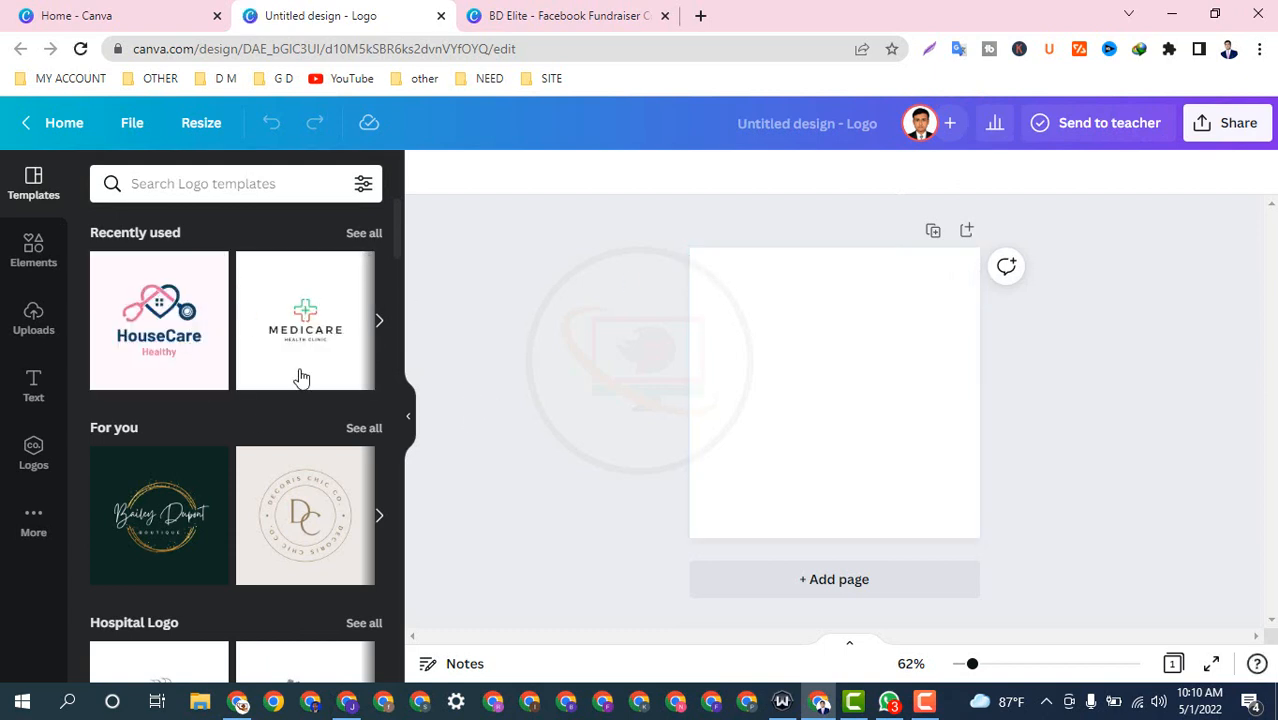
# Step: Apply the HouseCare template to page 1, add page 2 and apply Girl Power to it
pyautogui.click(163, 313)
pyautogui.click(850, 582)
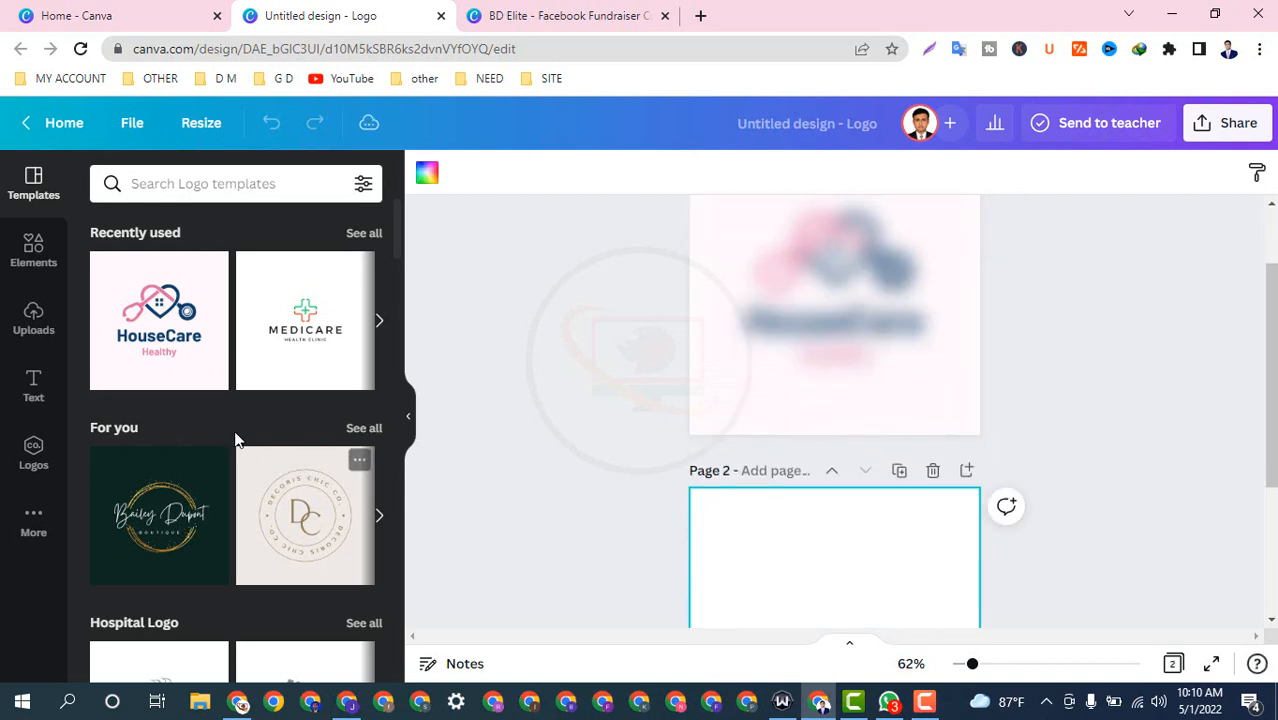
pyautogui.scroll(-4, 165, 405)
pyautogui.scroll(-3, 165, 405)
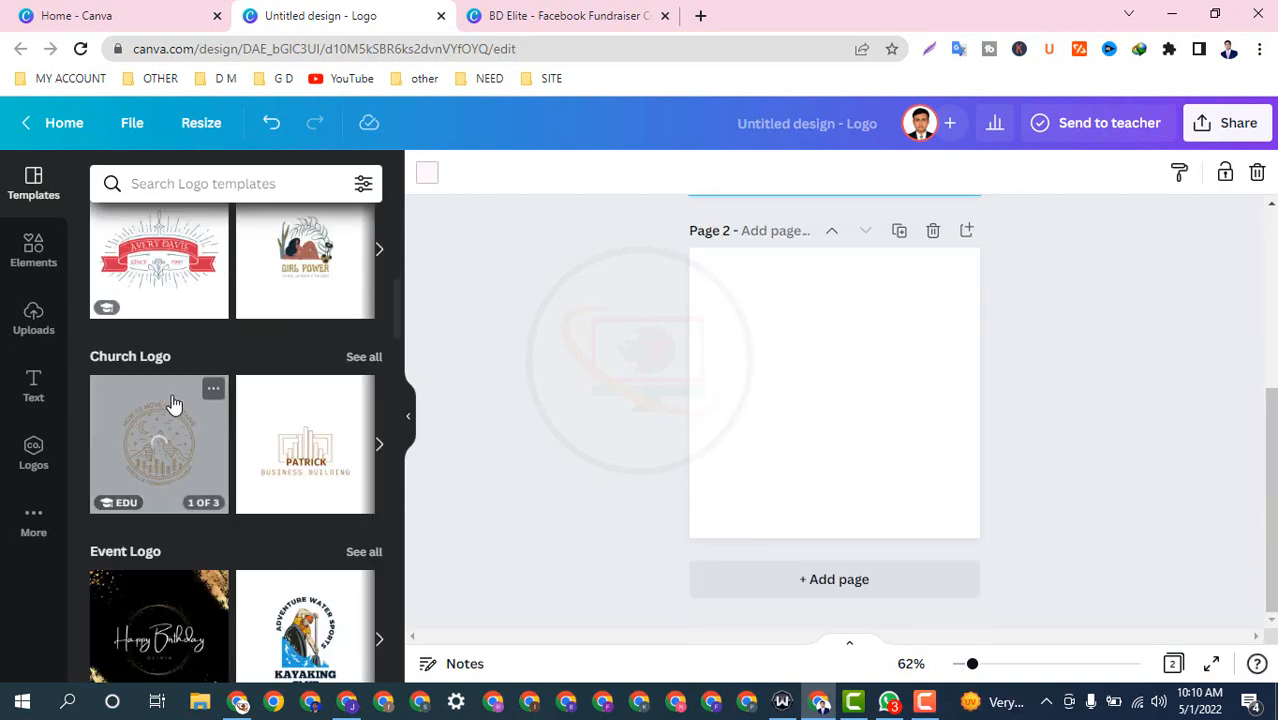
pyautogui.click(287, 265)
# Step: Add a third page and search logo templates for 'health'
pyautogui.click(822, 590)
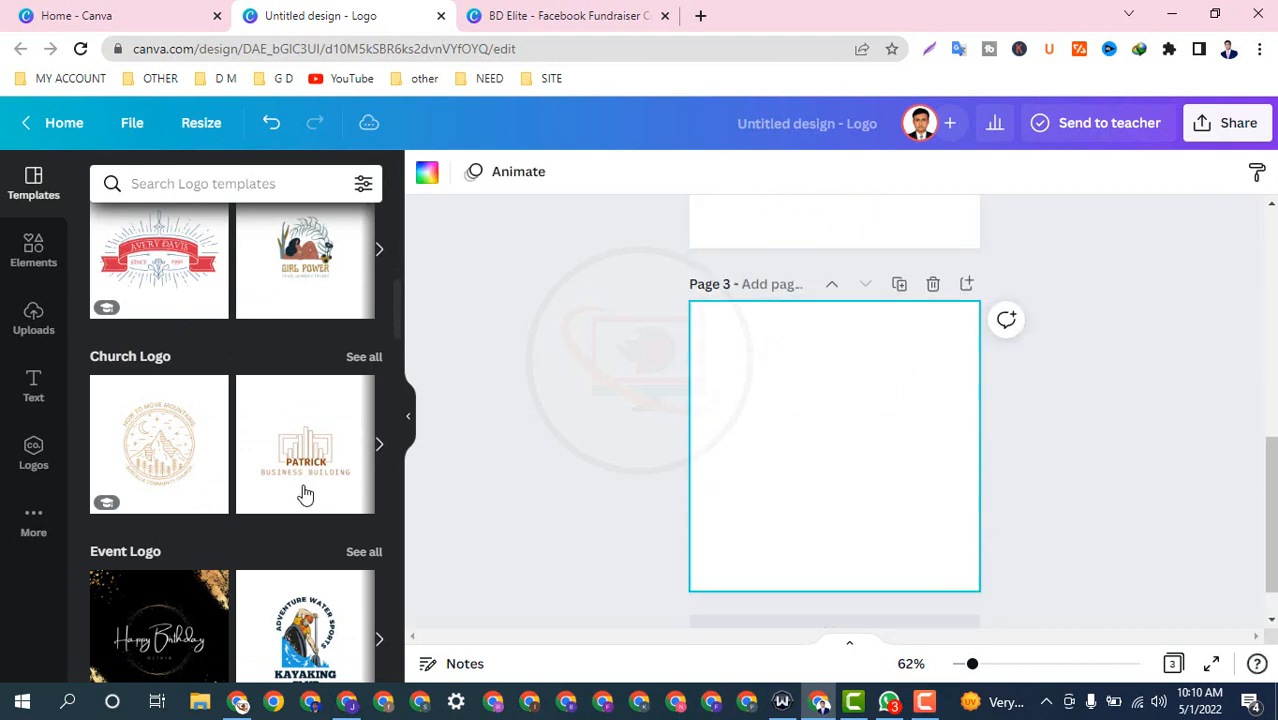
pyautogui.scroll(-4, 315, 493)
pyautogui.scroll(-7, 300, 490)
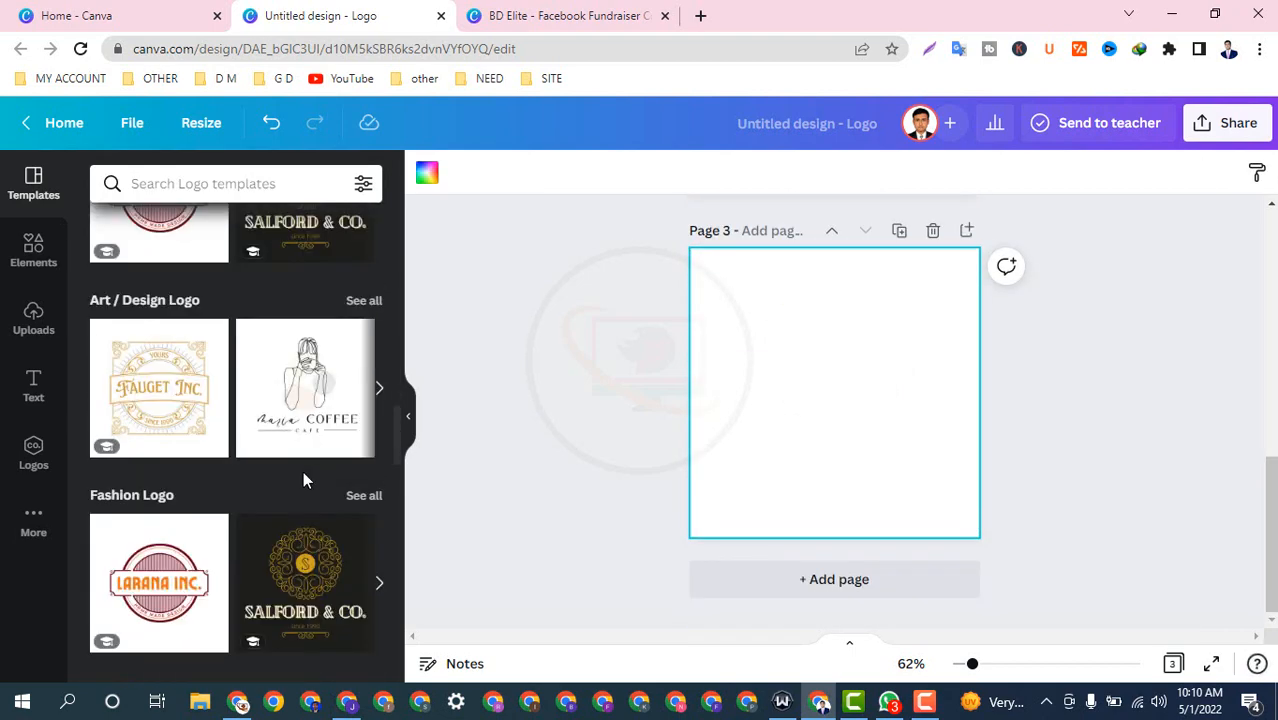
pyautogui.scroll(15, 303, 473)
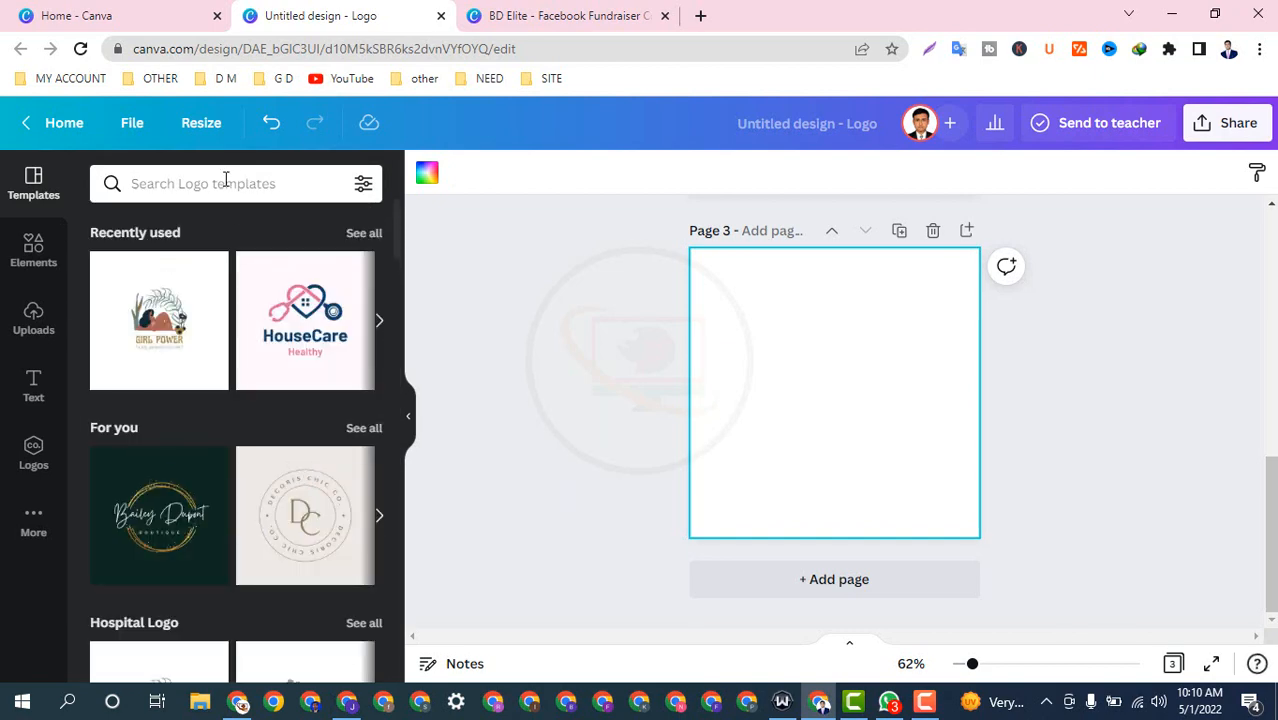
pyautogui.click(225, 183)
pyautogui.click(191, 275)
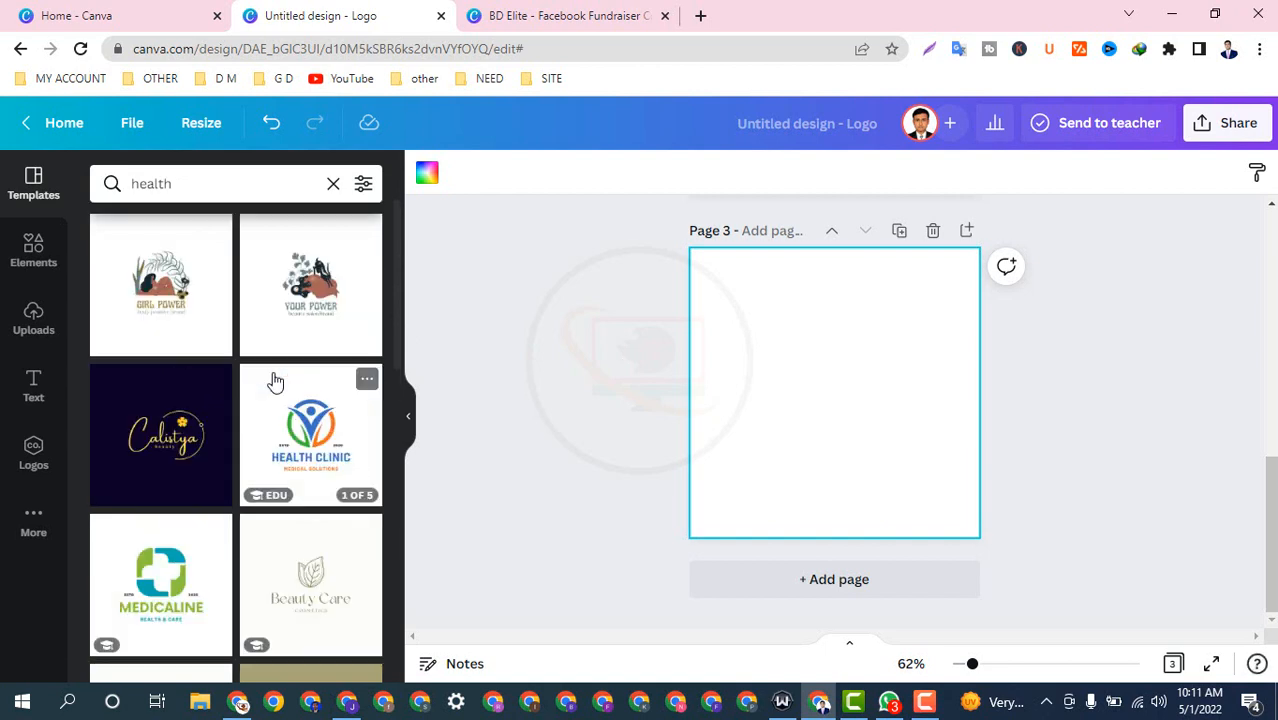
# Step: Apply the white Health Clinic Medical Solutions logo variant to page 3
pyautogui.scroll(-1, 275, 381)
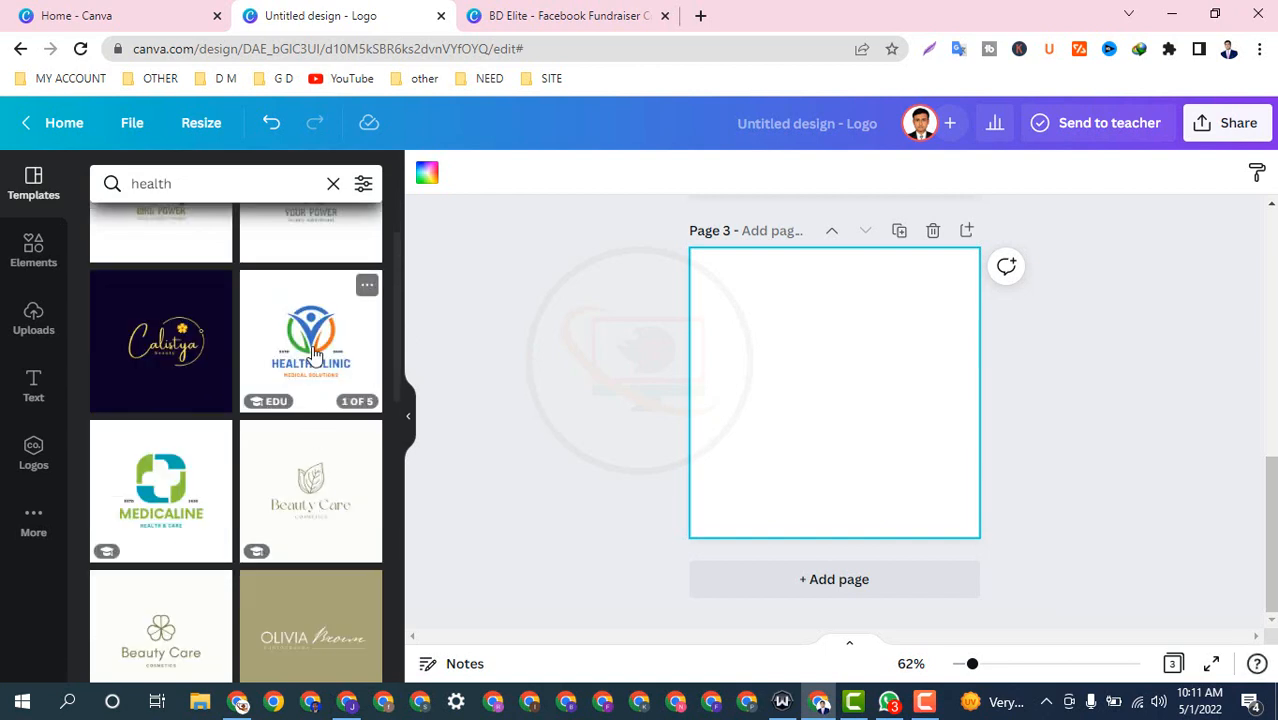
pyautogui.click(257, 366)
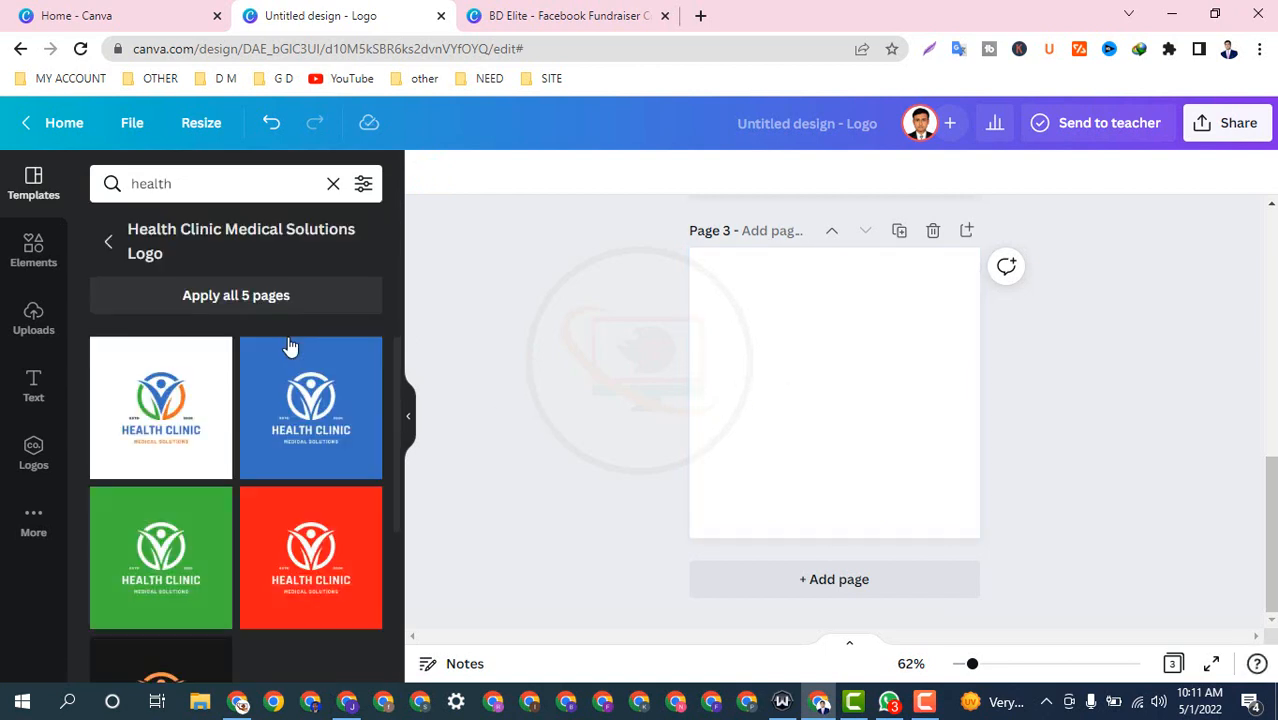
pyautogui.scroll(-2, 210, 475)
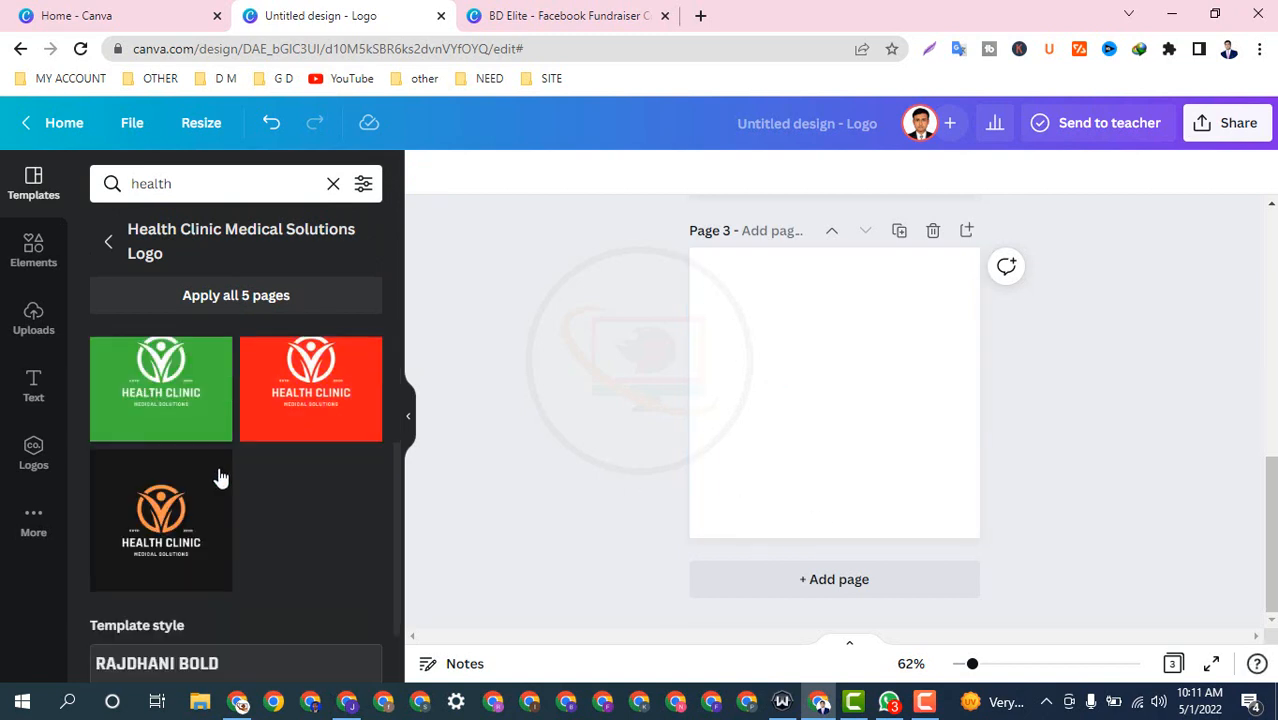
pyautogui.scroll(1, 291, 582)
pyautogui.scroll(1, 293, 580)
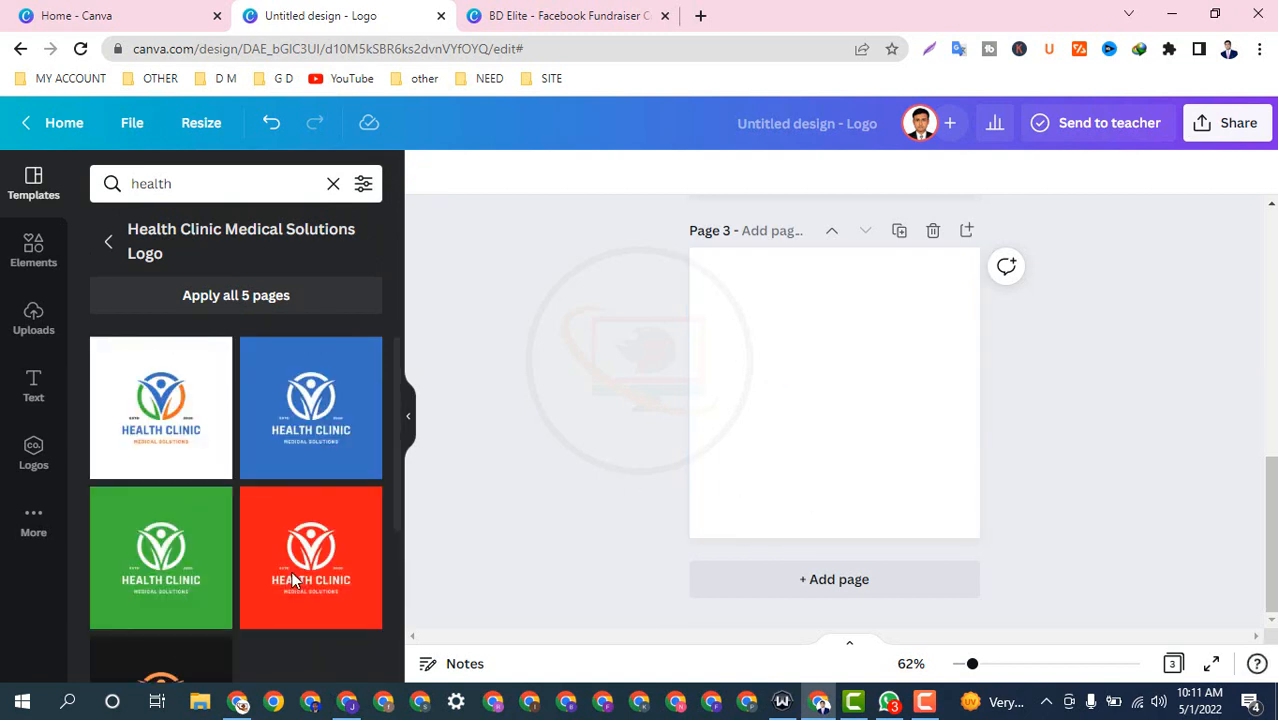
pyautogui.click(155, 385)
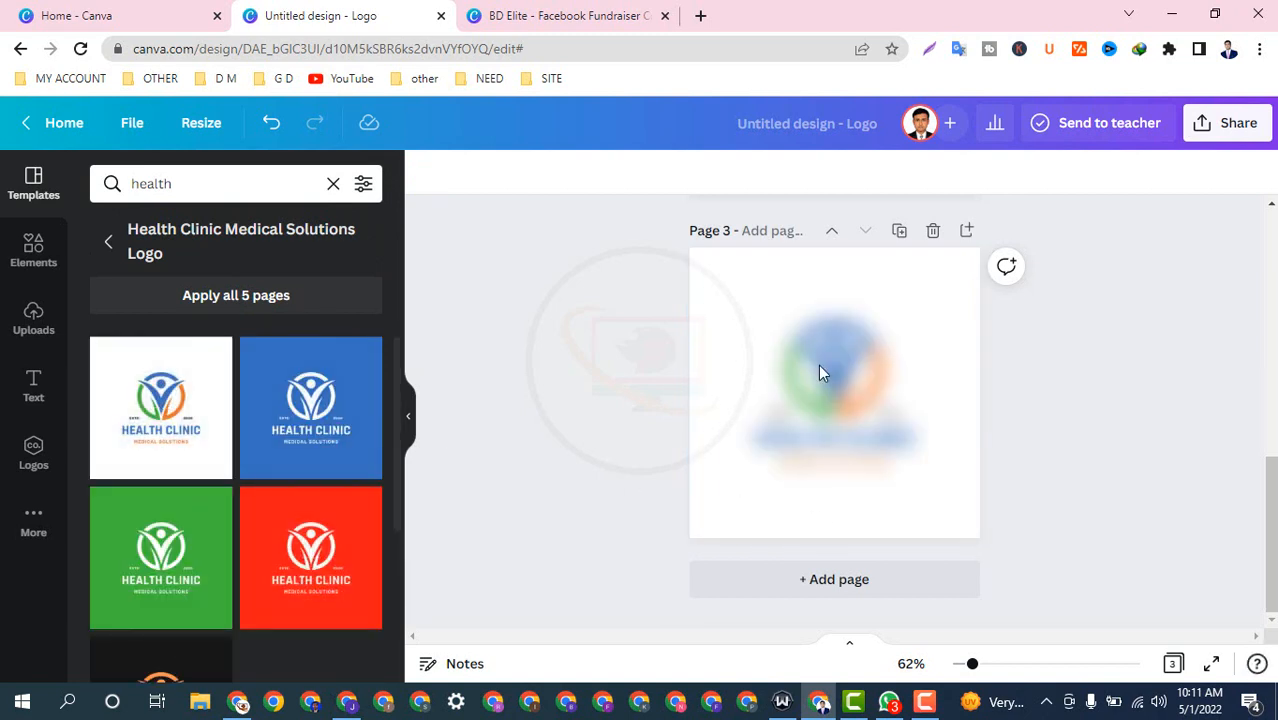
pyautogui.scroll(6, 820, 370)
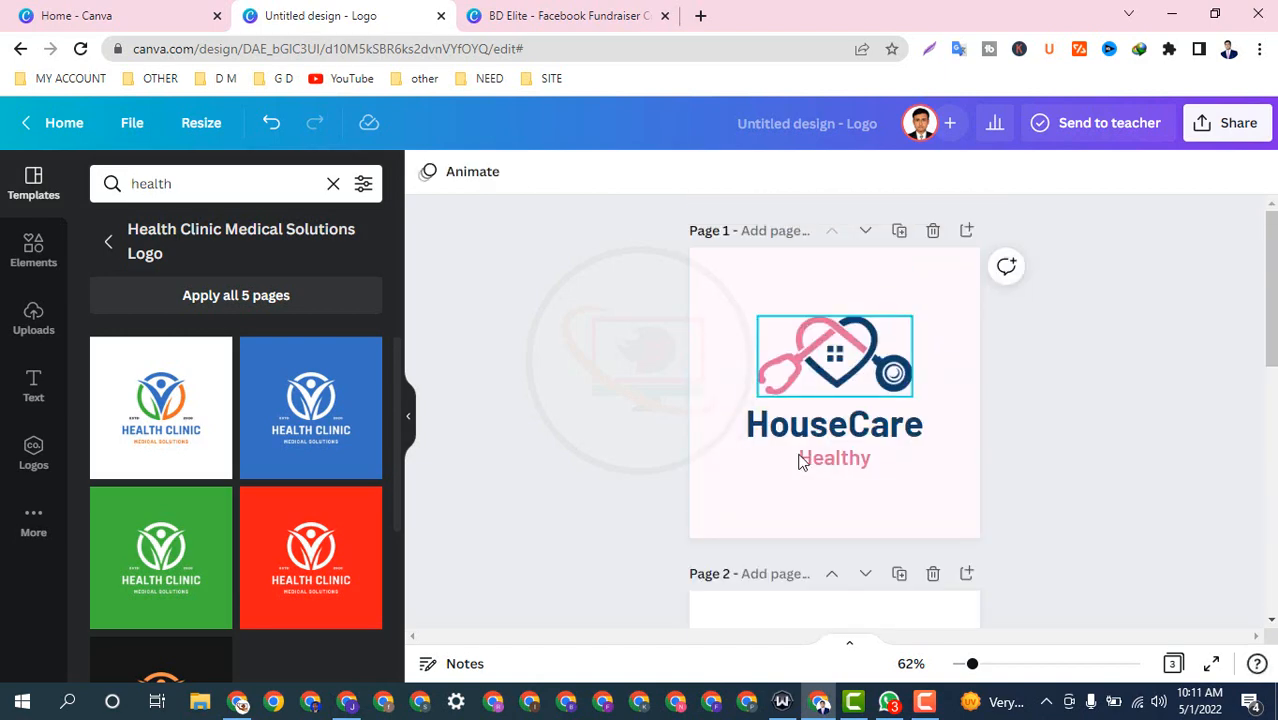
# Step: Copy the 'BD Elite' title text from the fundraiser cover design
pyautogui.click(843, 490)
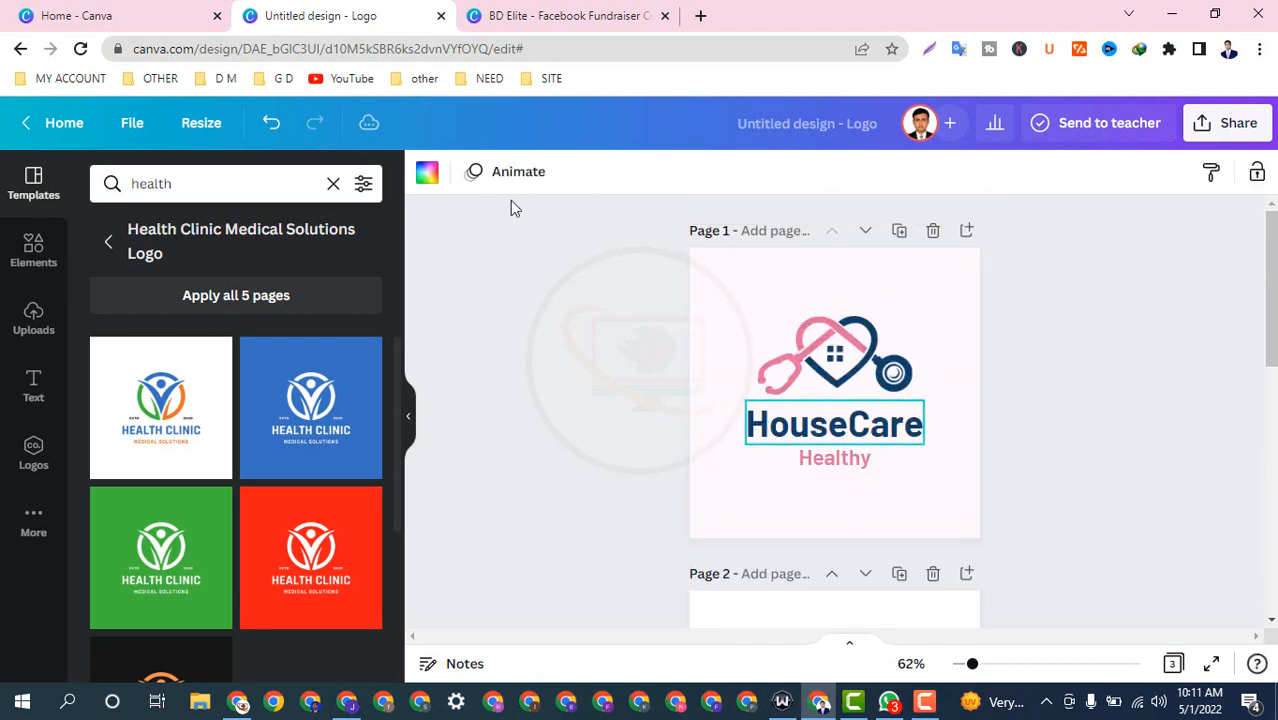
pyautogui.click(530, 15)
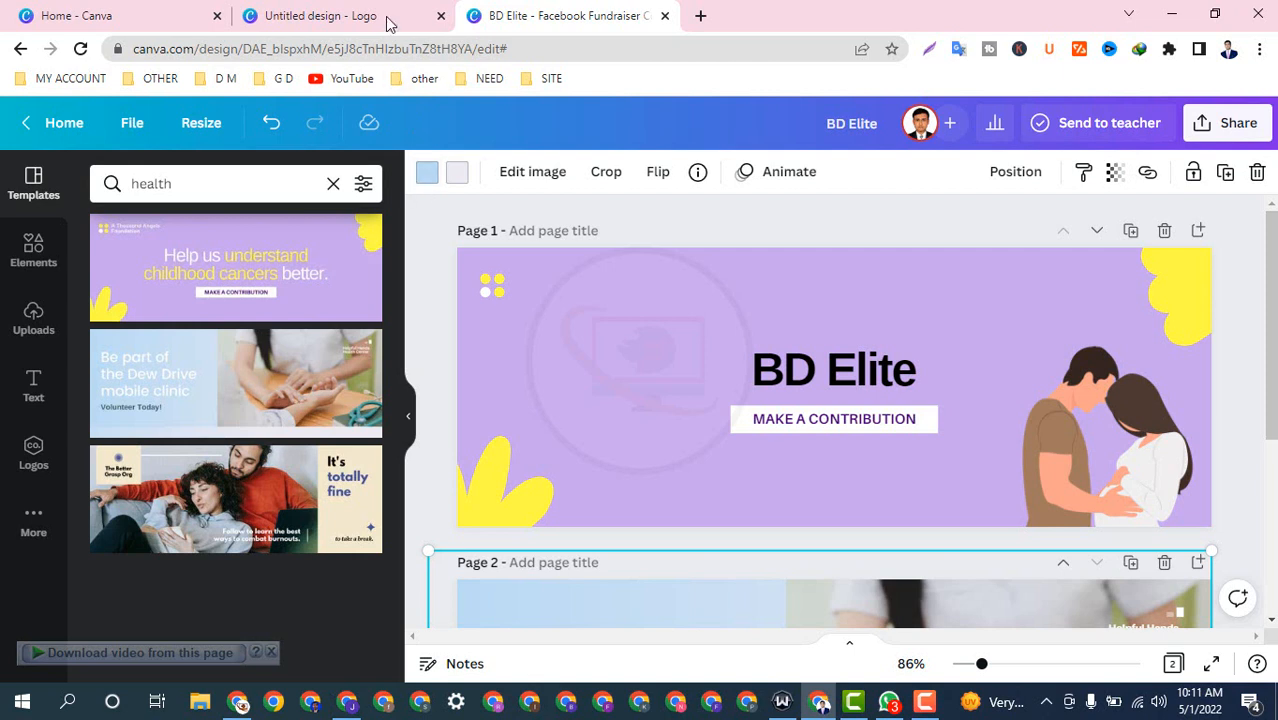
pyautogui.click(808, 372)
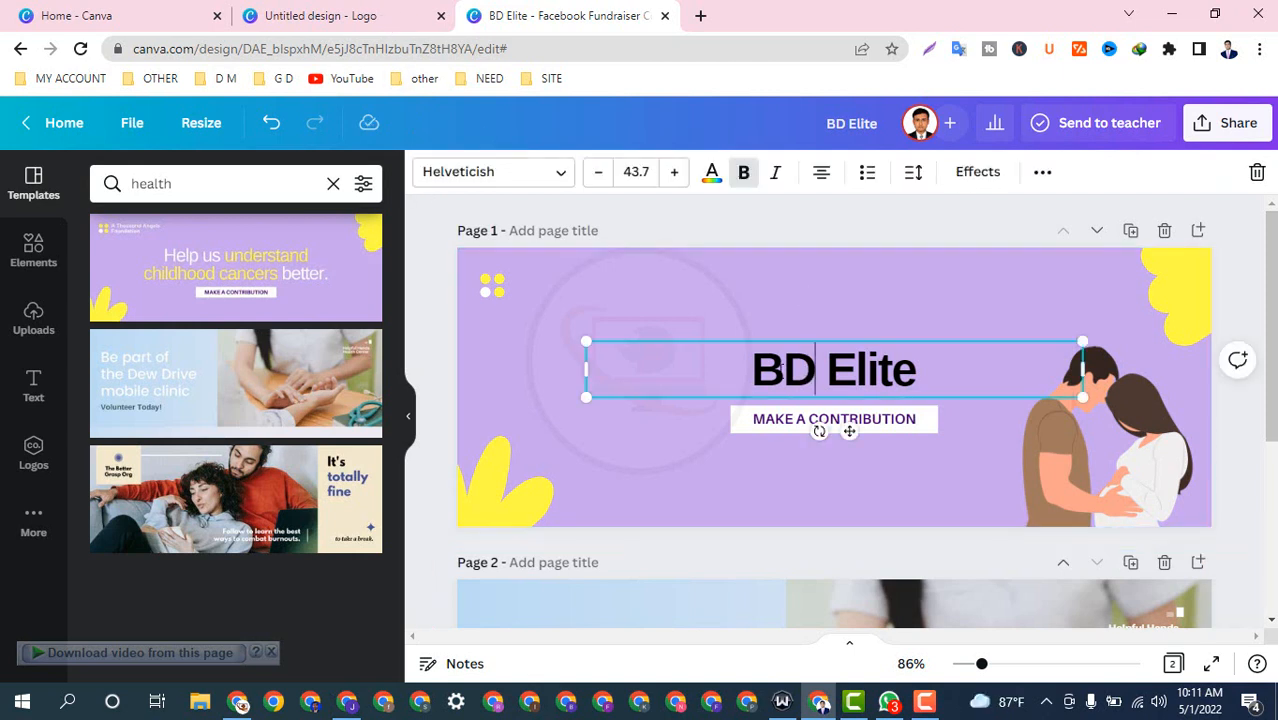
pyautogui.moveTo(762, 372); pyautogui.dragTo(912, 395)
pyautogui.rightClick(906, 388)
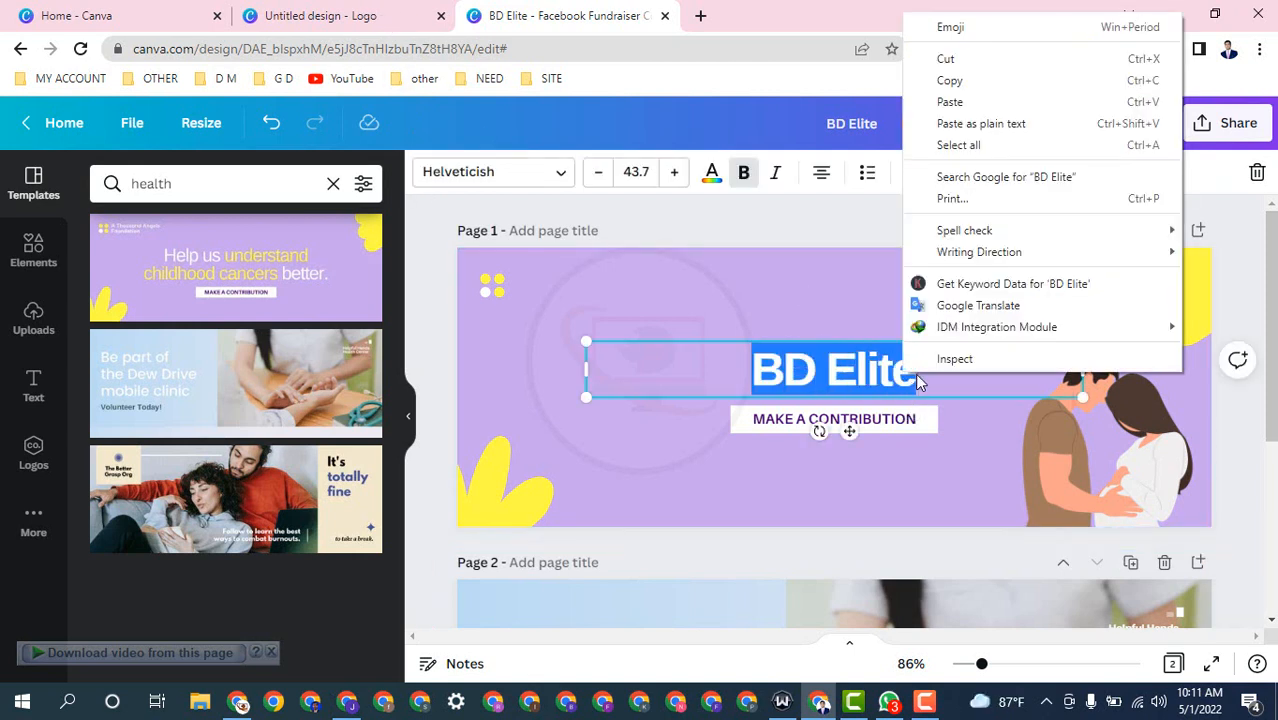
pyautogui.click(948, 80)
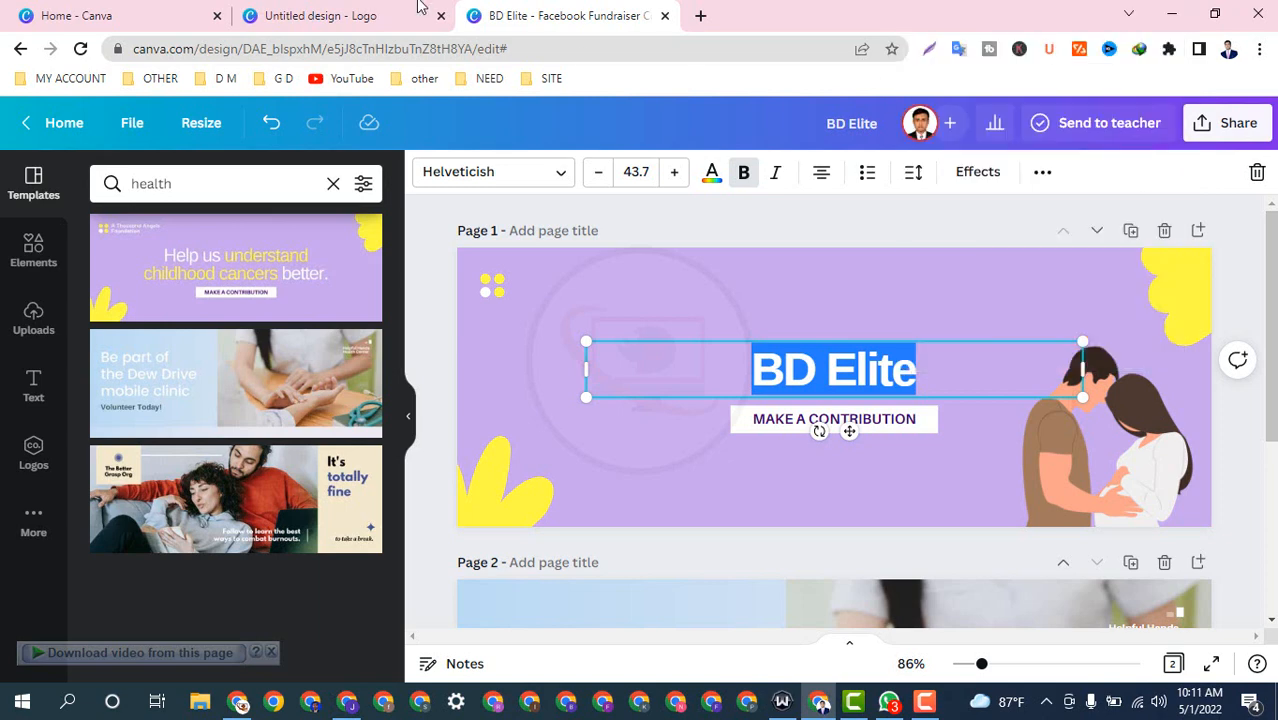
# Step: Paste 'BD Elite' over 'HouseCare' in the page 1 logo
pyautogui.click(350, 15)
pyautogui.click(804, 426)
pyautogui.doubleClick(804, 426)
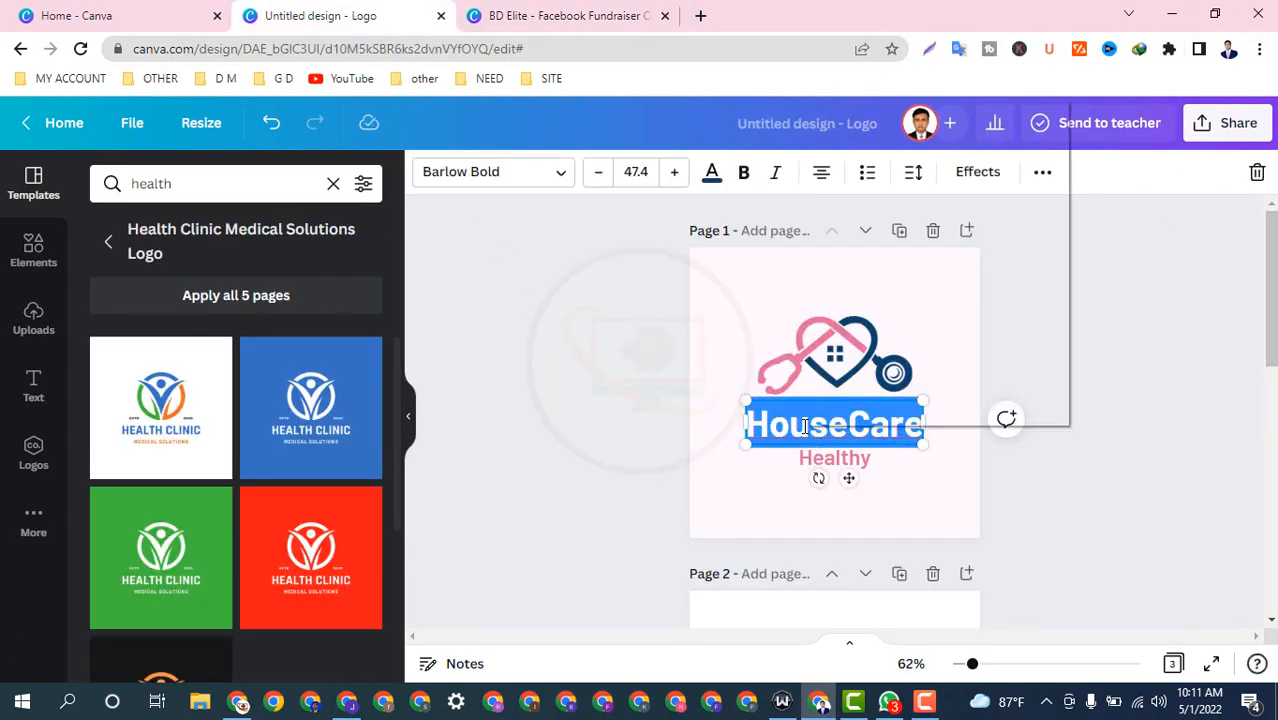
pyautogui.rightClick(804, 426)
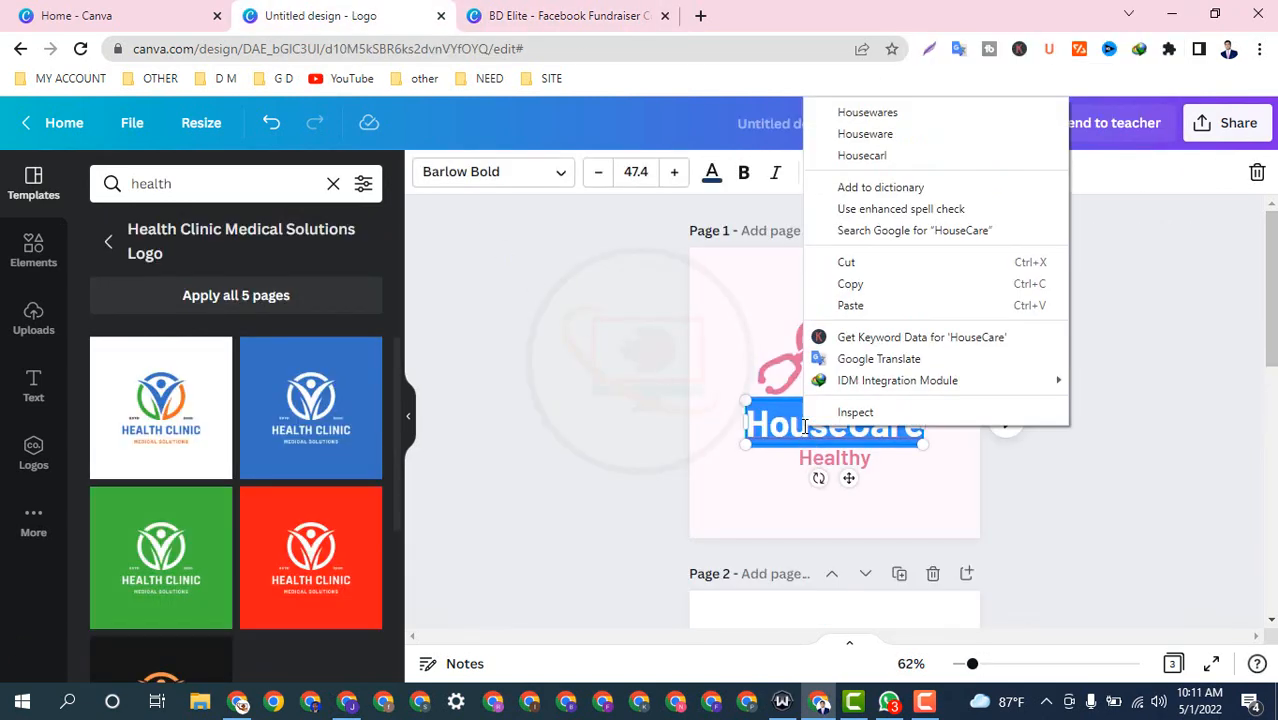
pyautogui.click(848, 305)
pyautogui.click(613, 442)
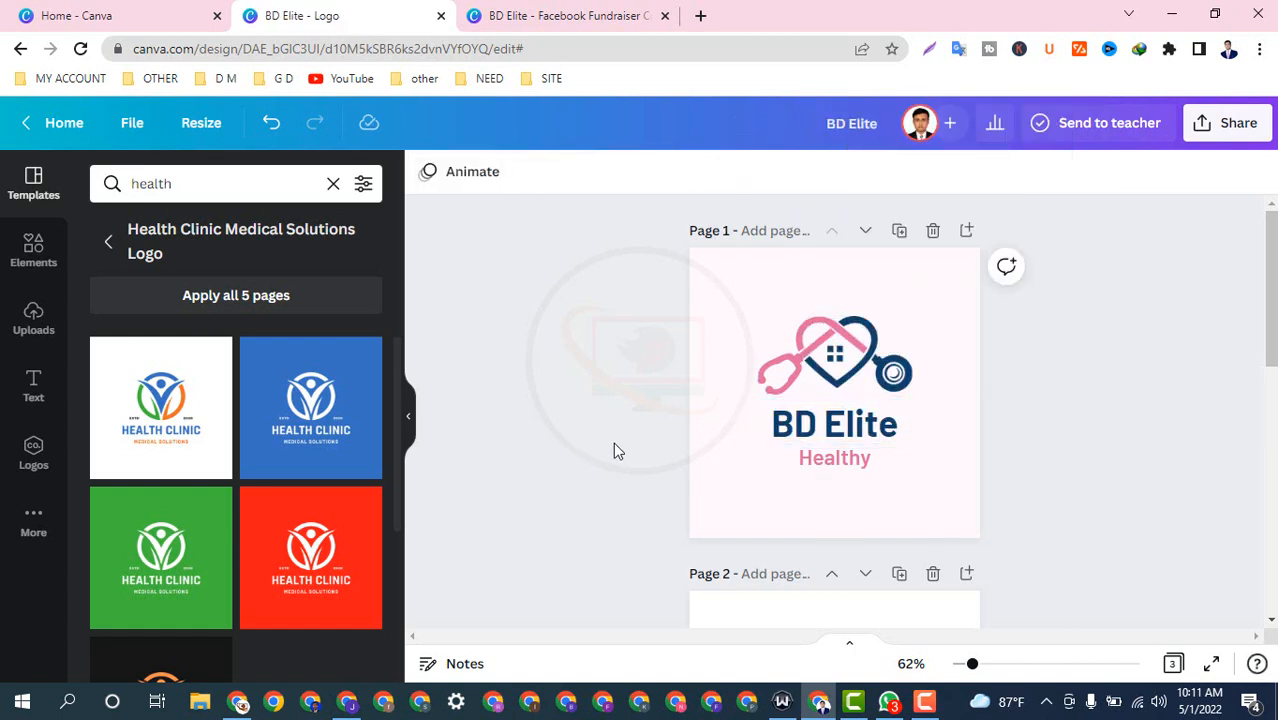
pyautogui.scroll(-5, 613, 442)
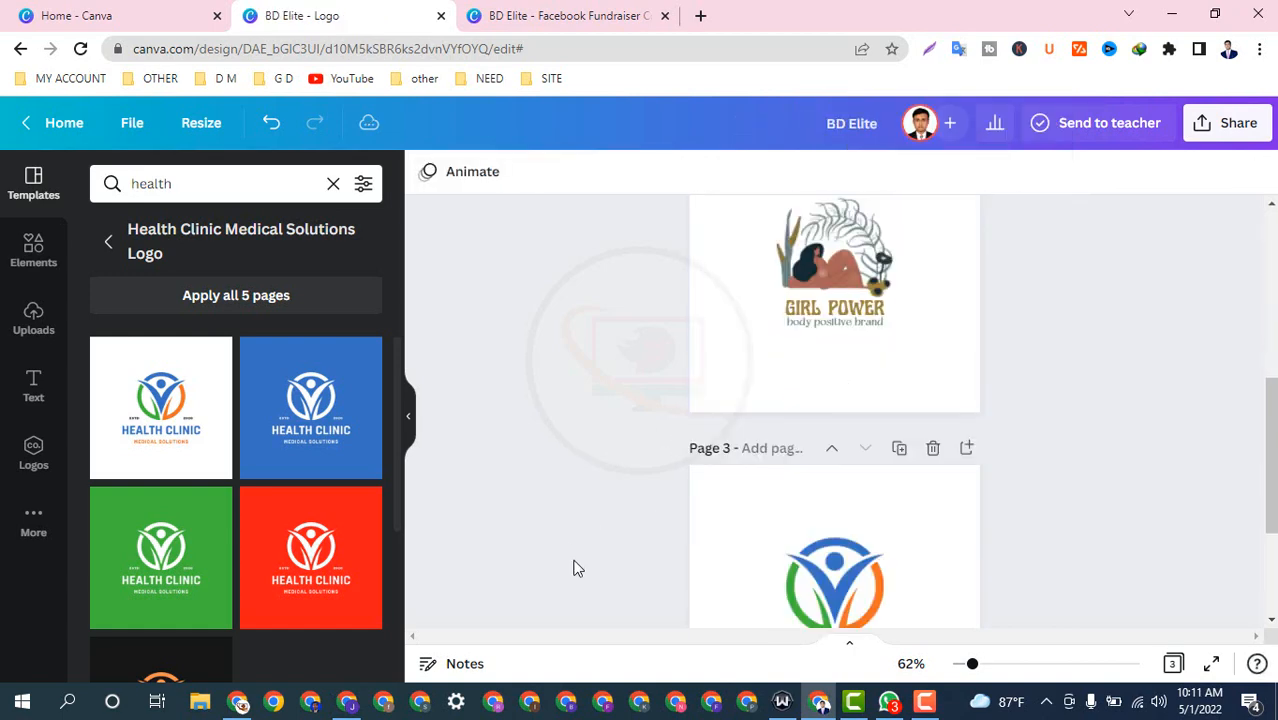
pyautogui.scroll(-2, 830, 546)
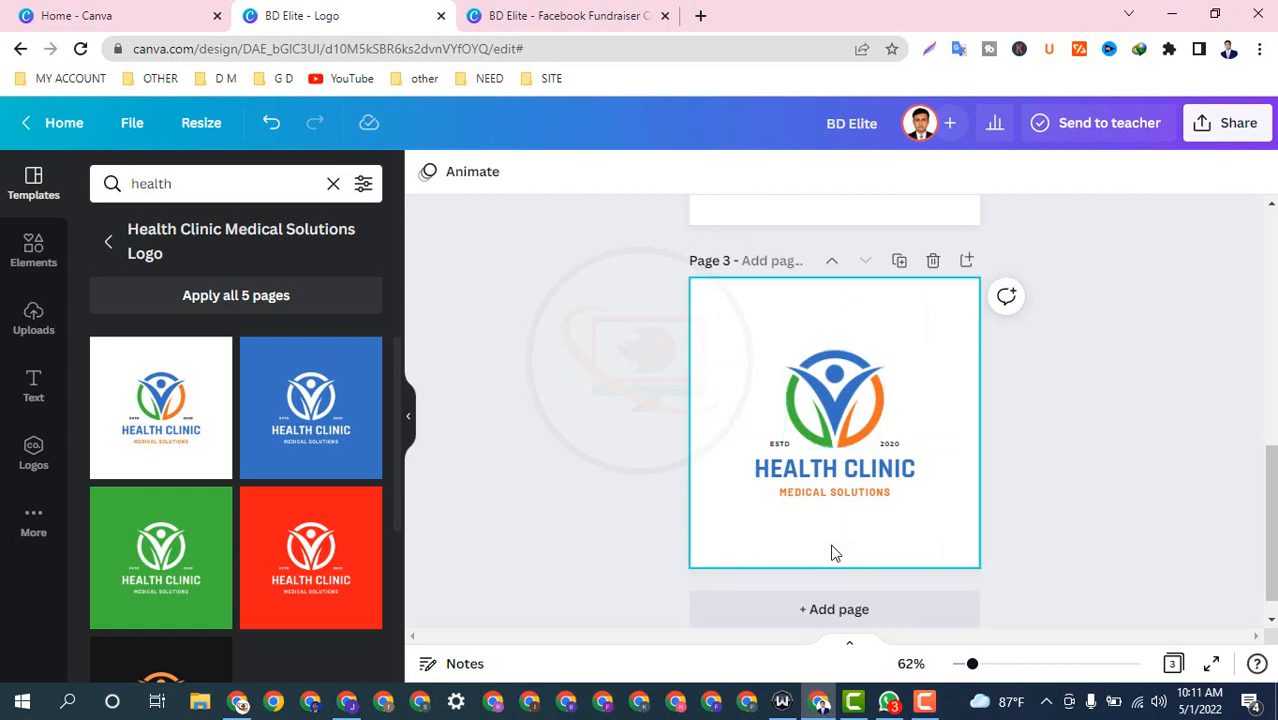
pyautogui.scroll(3, 855, 453)
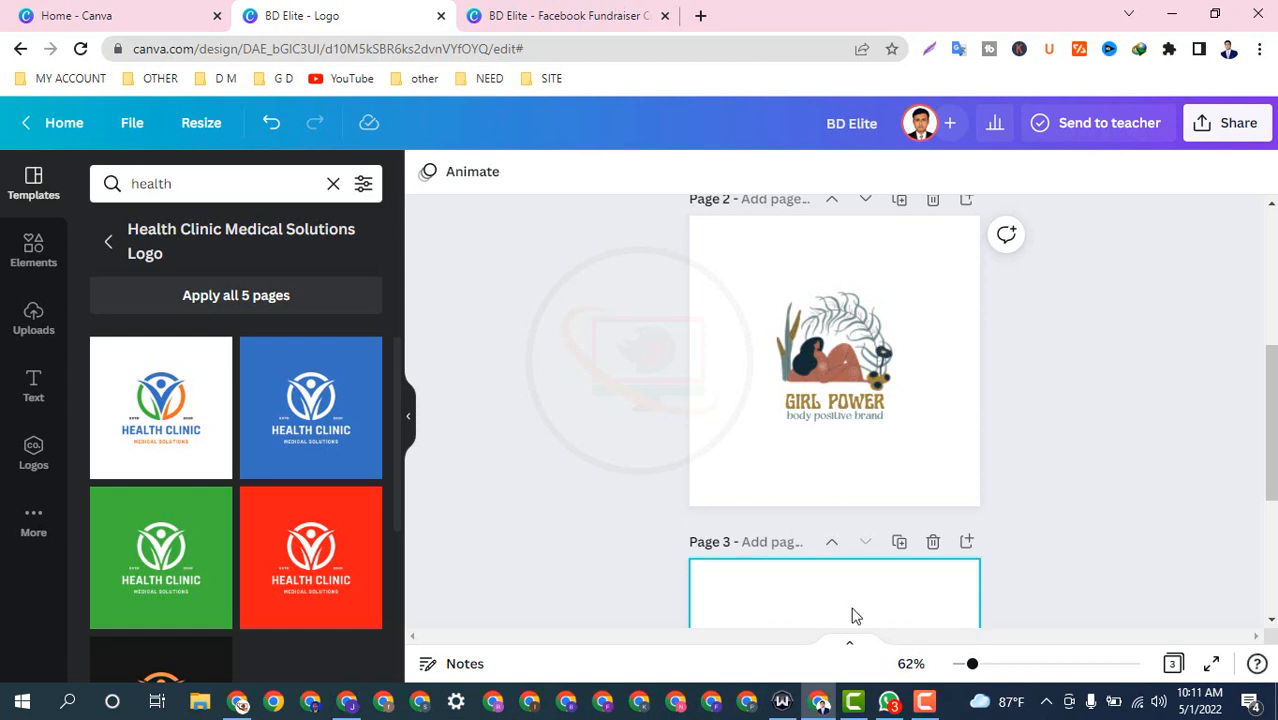
# Step: Copy the 'QUICK SHOPPING' text from the BD Elite fundraiser design
pyautogui.click(574, 12)
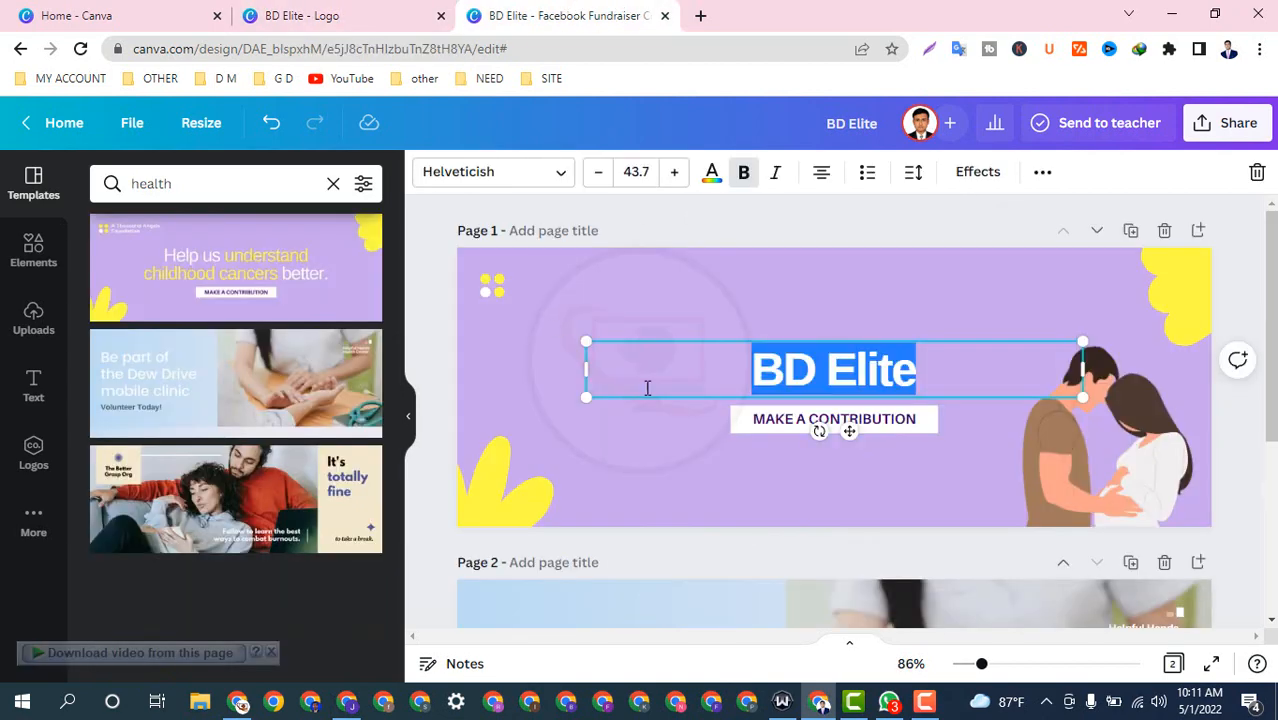
pyautogui.scroll(-3, 745, 440)
pyautogui.click(562, 417)
pyautogui.click(562, 417)
pyautogui.moveTo(498, 390); pyautogui.dragTo(730, 420)
pyautogui.rightClick(589, 431)
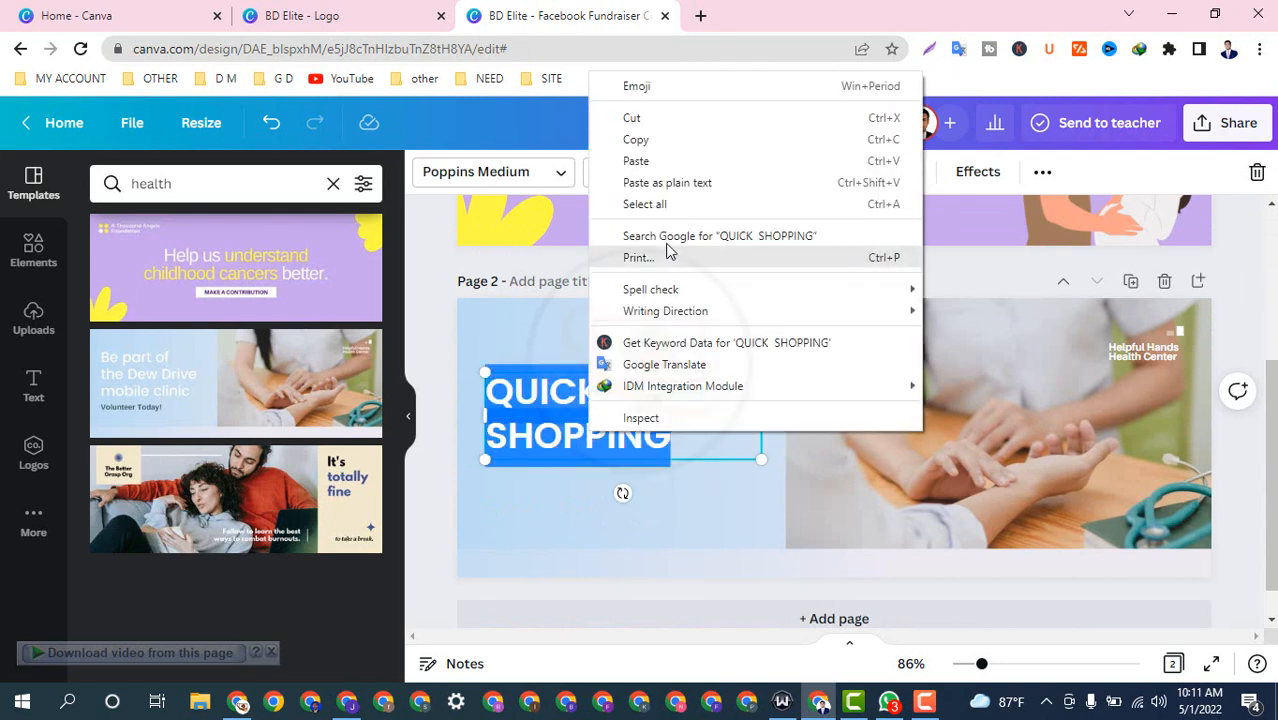
pyautogui.click(636, 139)
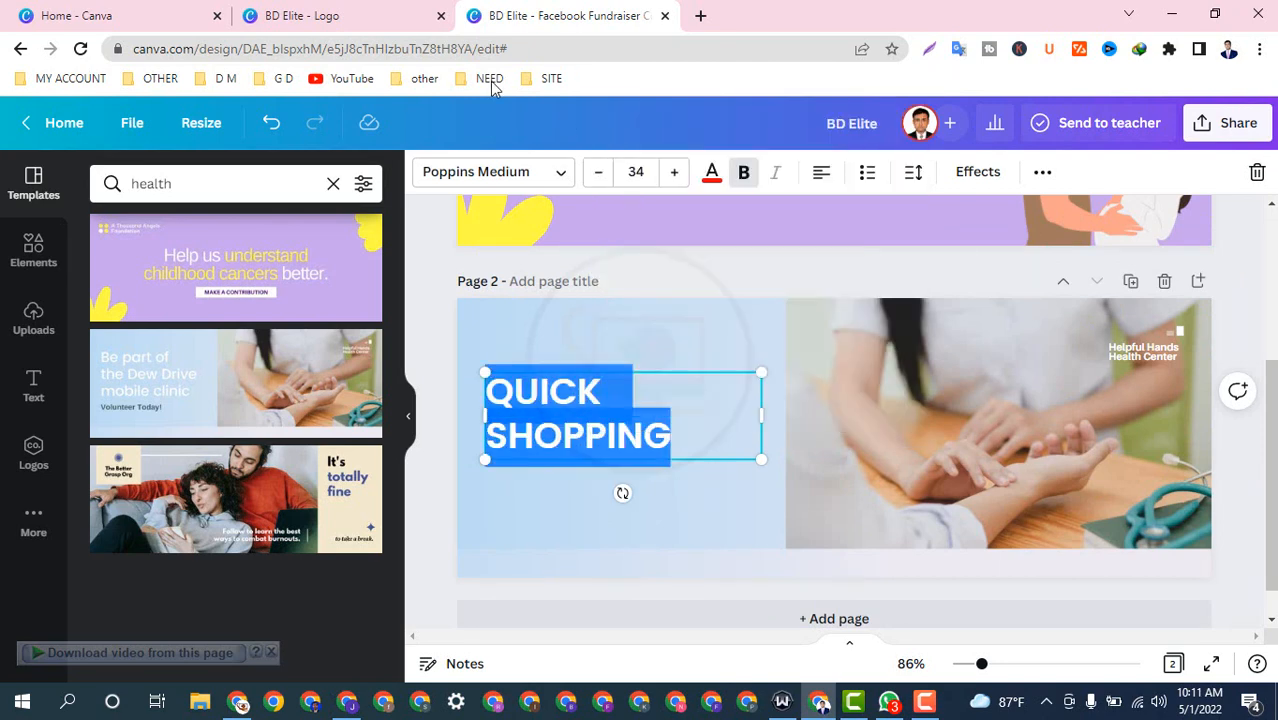
# Step: Paste 'QUICK SHOPPING' over 'GIRL POWER', widen it to one line and centre it above the tagline
pyautogui.click(388, 8)
pyautogui.click(815, 402)
pyautogui.tripleClick(815, 402)
pyautogui.rightClick(815, 402)
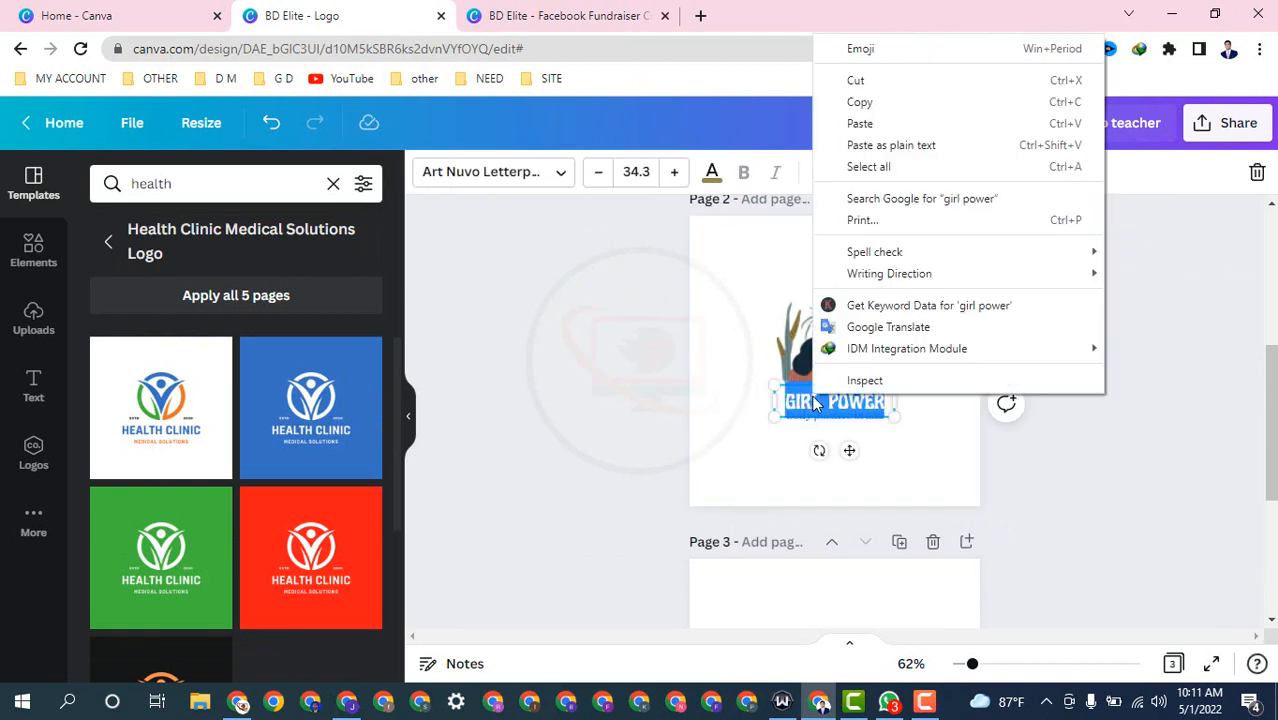
pyautogui.click(855, 124)
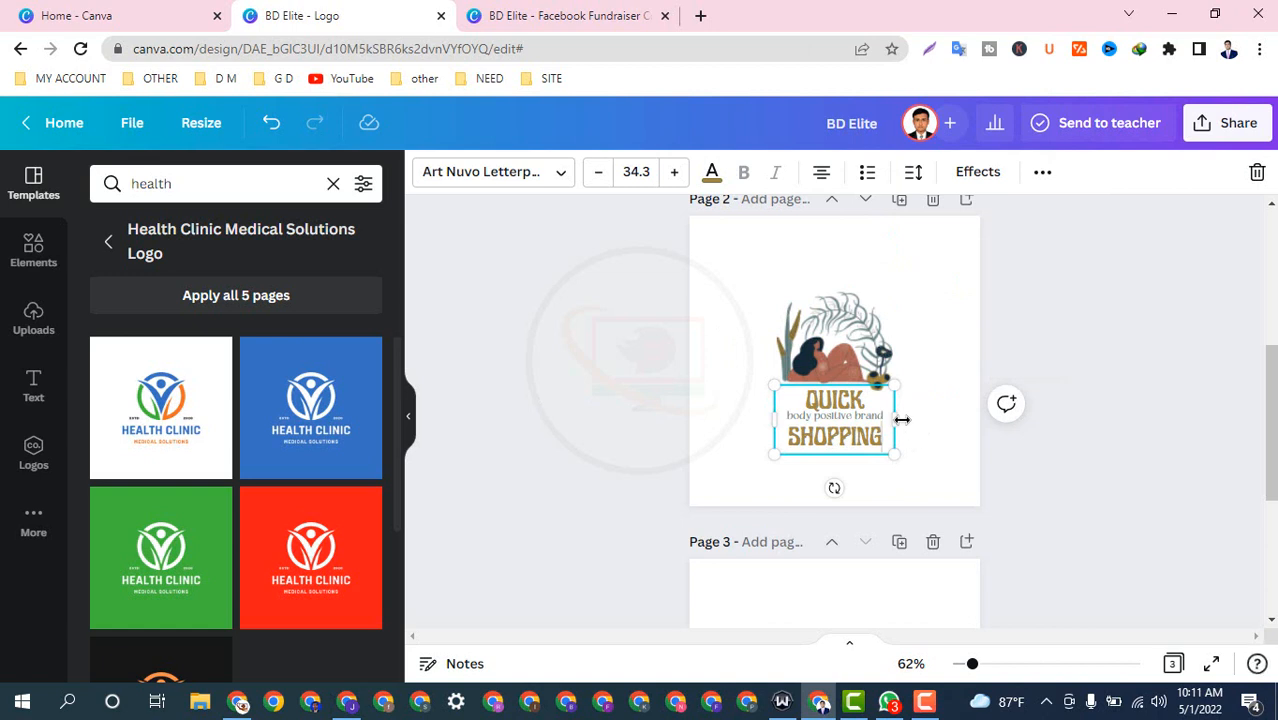
pyautogui.moveTo(984, 403)
pyautogui.mouseDown()
pyautogui.moveTo(1027, 394)
pyautogui.moveTo(987, 394)
pyautogui.mouseUp()
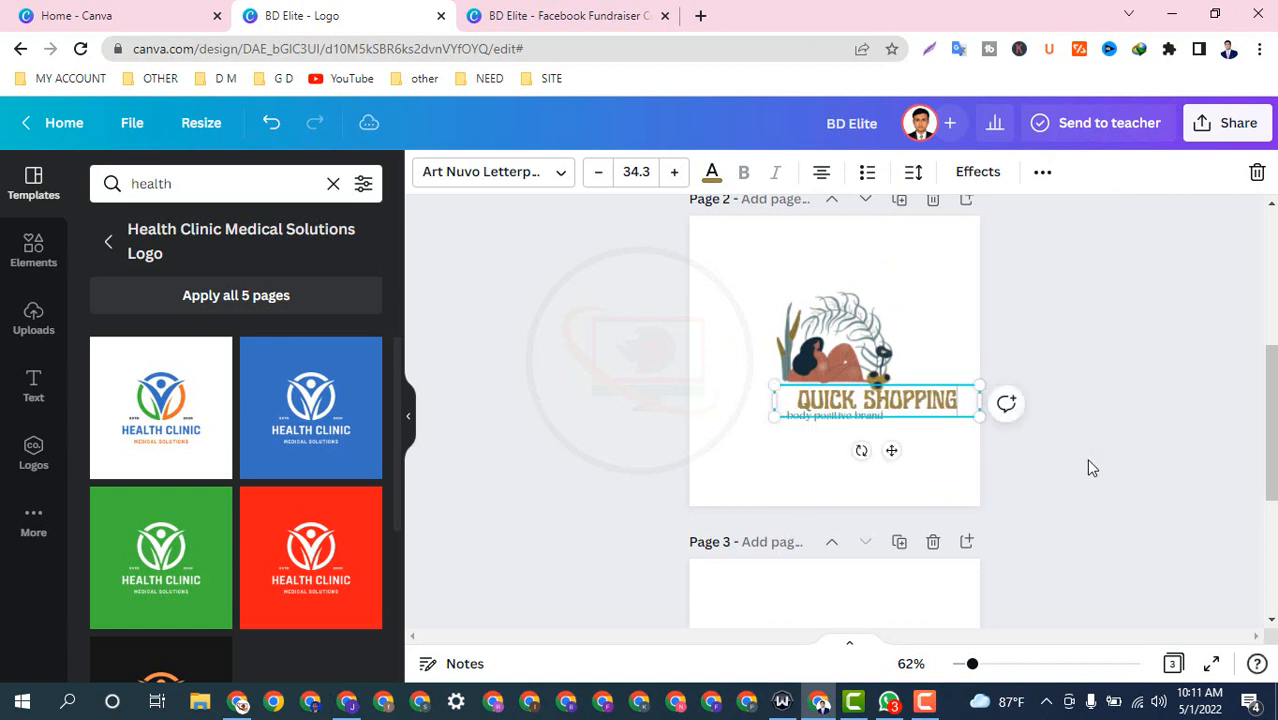
pyautogui.click(895, 420)
pyautogui.click(909, 397)
pyautogui.moveTo(909, 397); pyautogui.dragTo(866, 397)
pyautogui.click(462, 391)
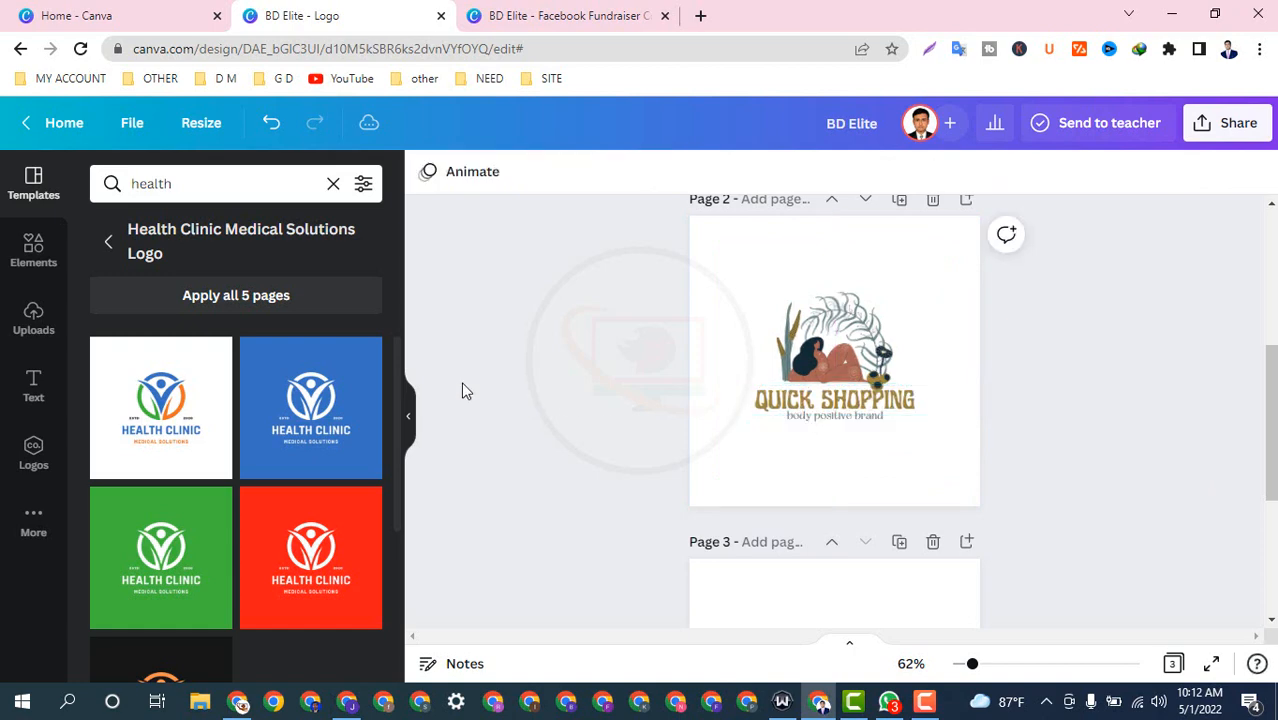
# Step: Download all 3 logo pages as PNG, saving BD Elite.zip through the IDM dialog
pyautogui.scroll(-3, 887, 577)
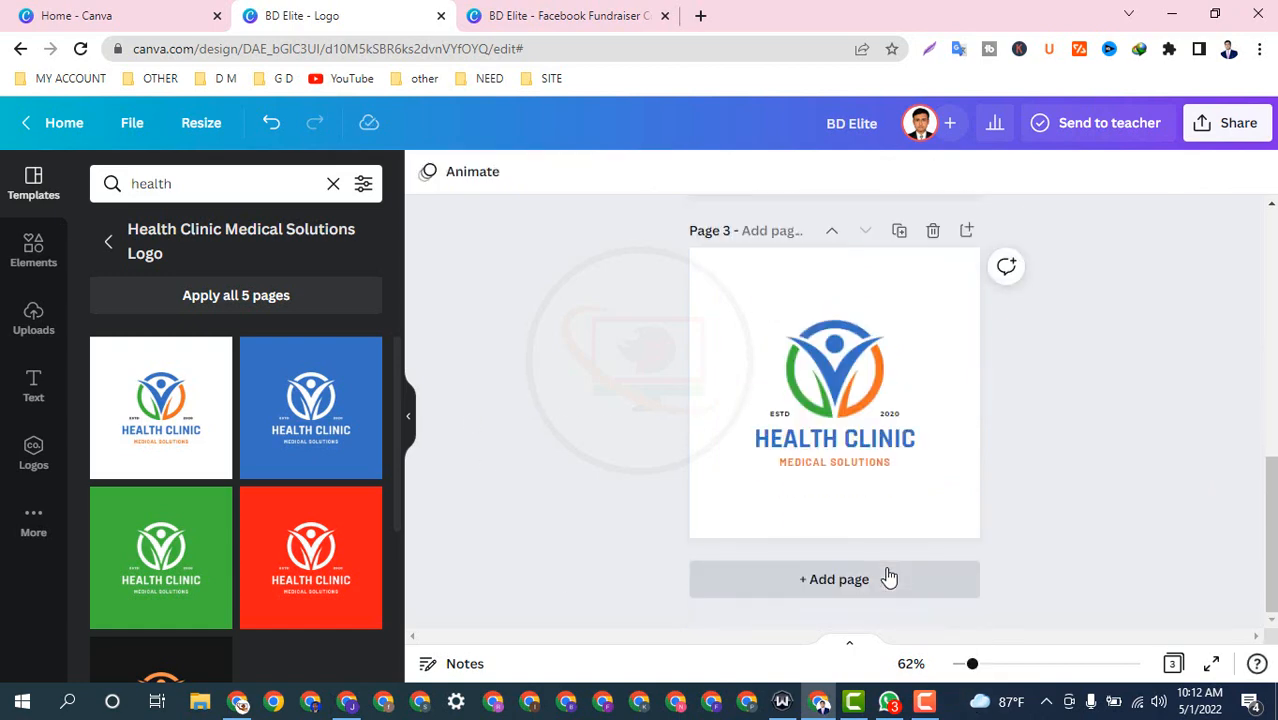
pyautogui.scroll(4, 889, 577)
pyautogui.scroll(3, 889, 577)
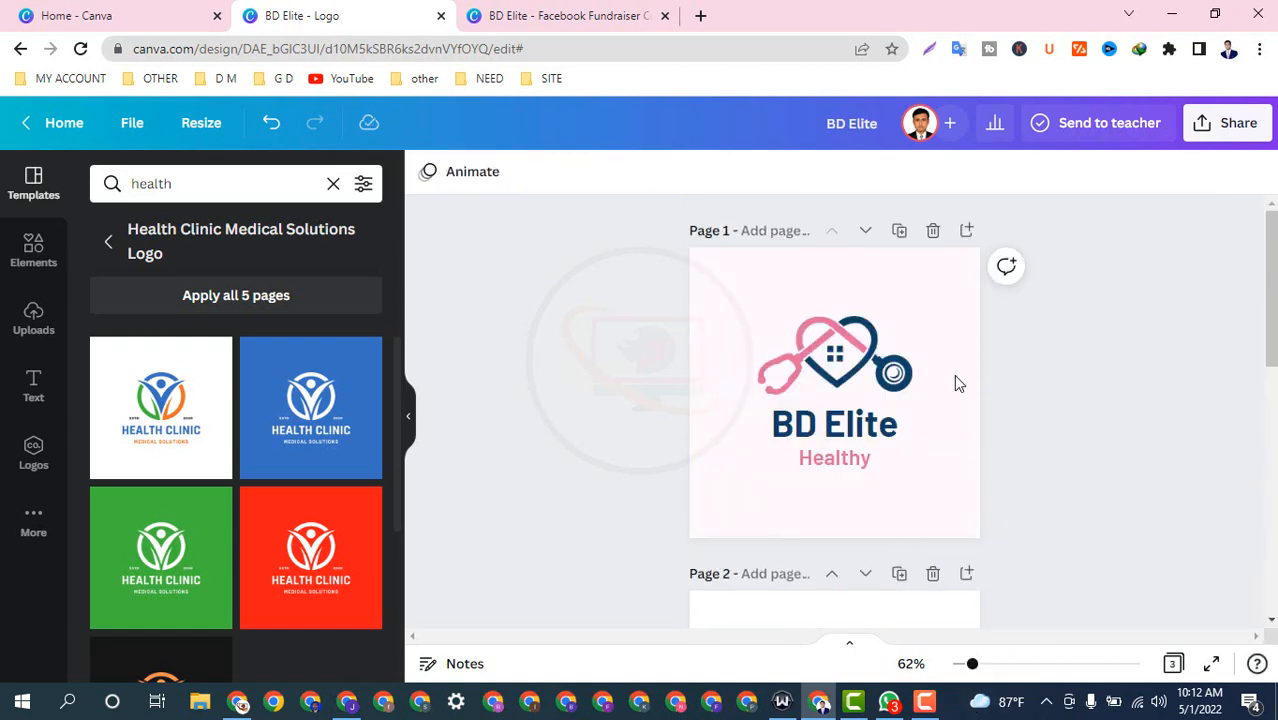
pyautogui.click(1249, 131)
pyautogui.scroll(-2, 975, 408)
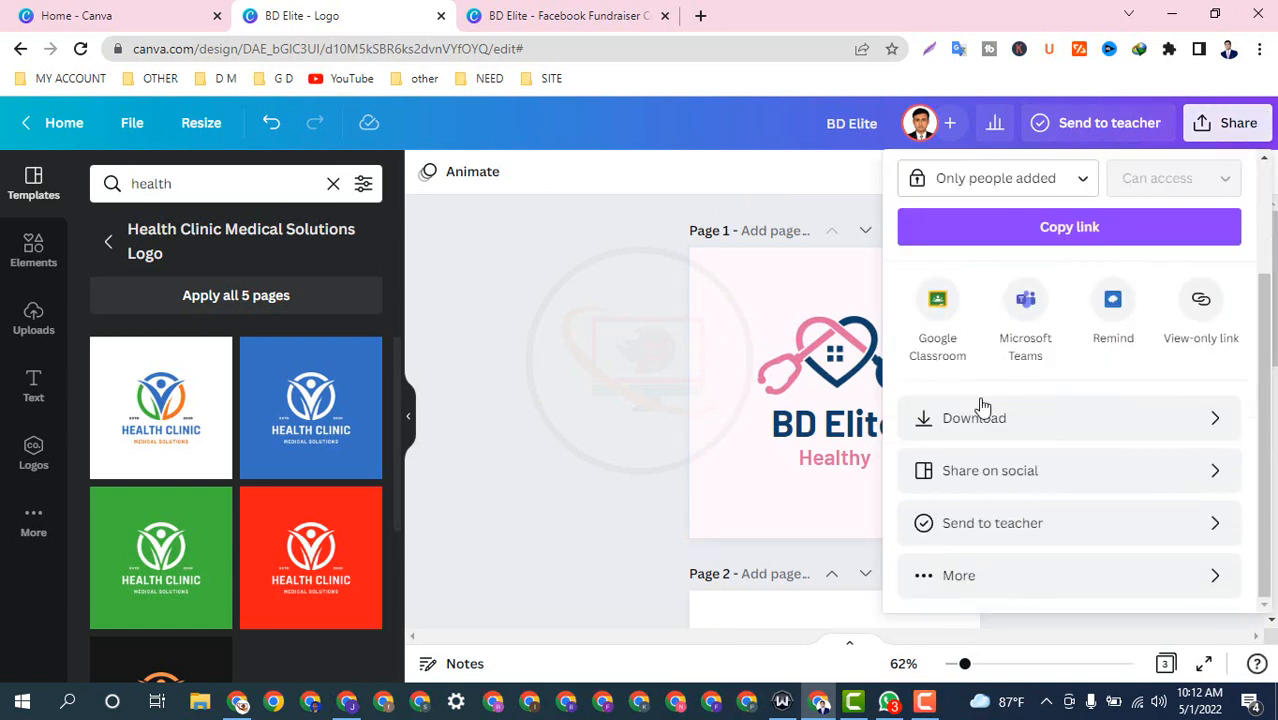
pyautogui.click(993, 418)
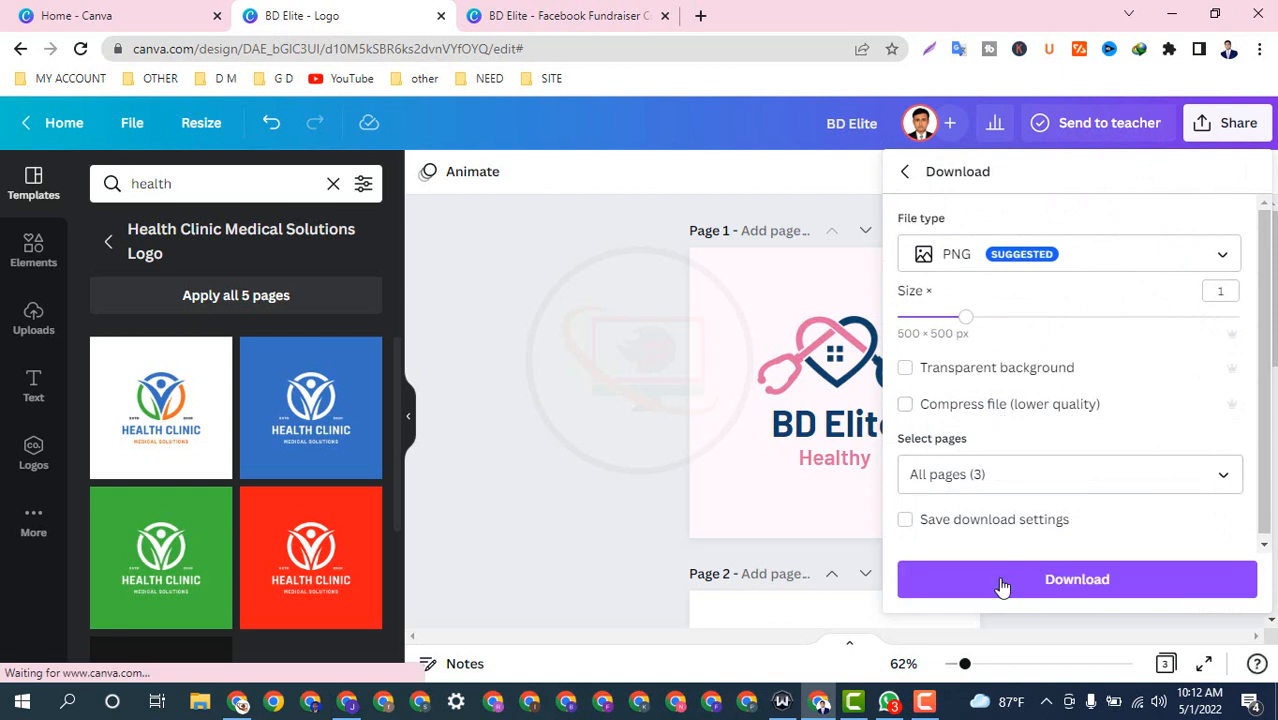
pyautogui.click(1003, 582)
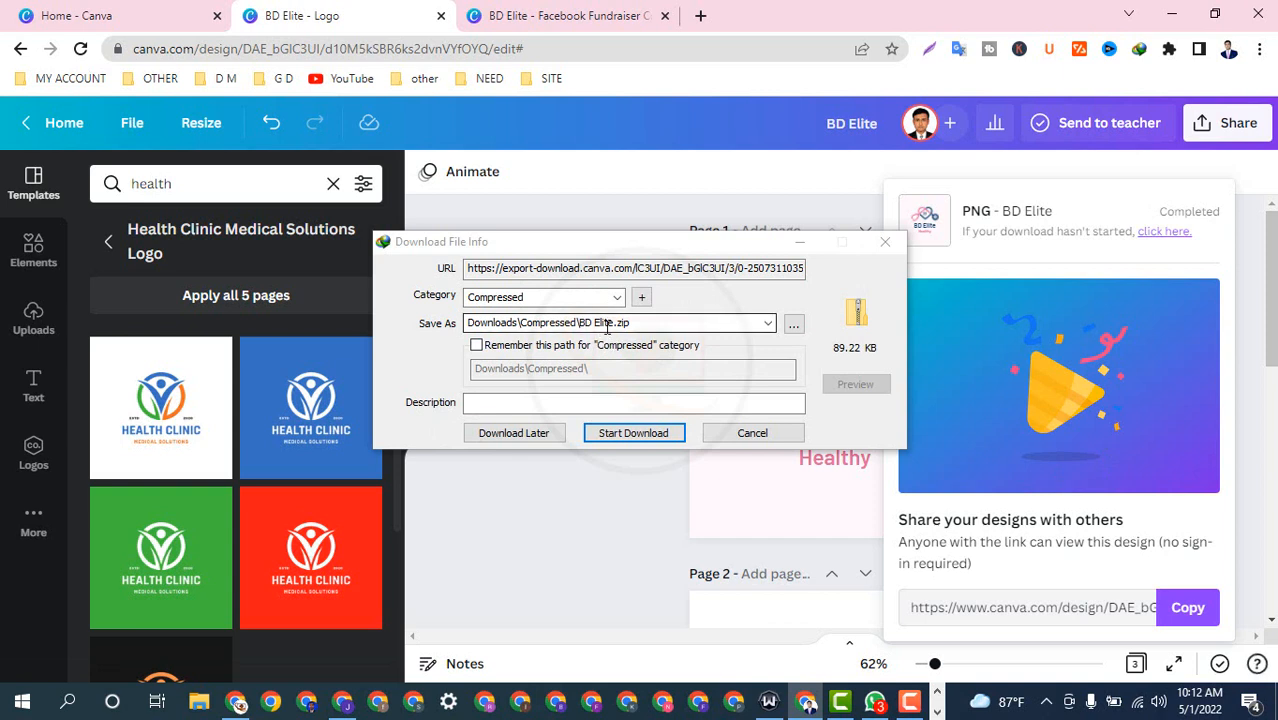
pyautogui.click(633, 433)
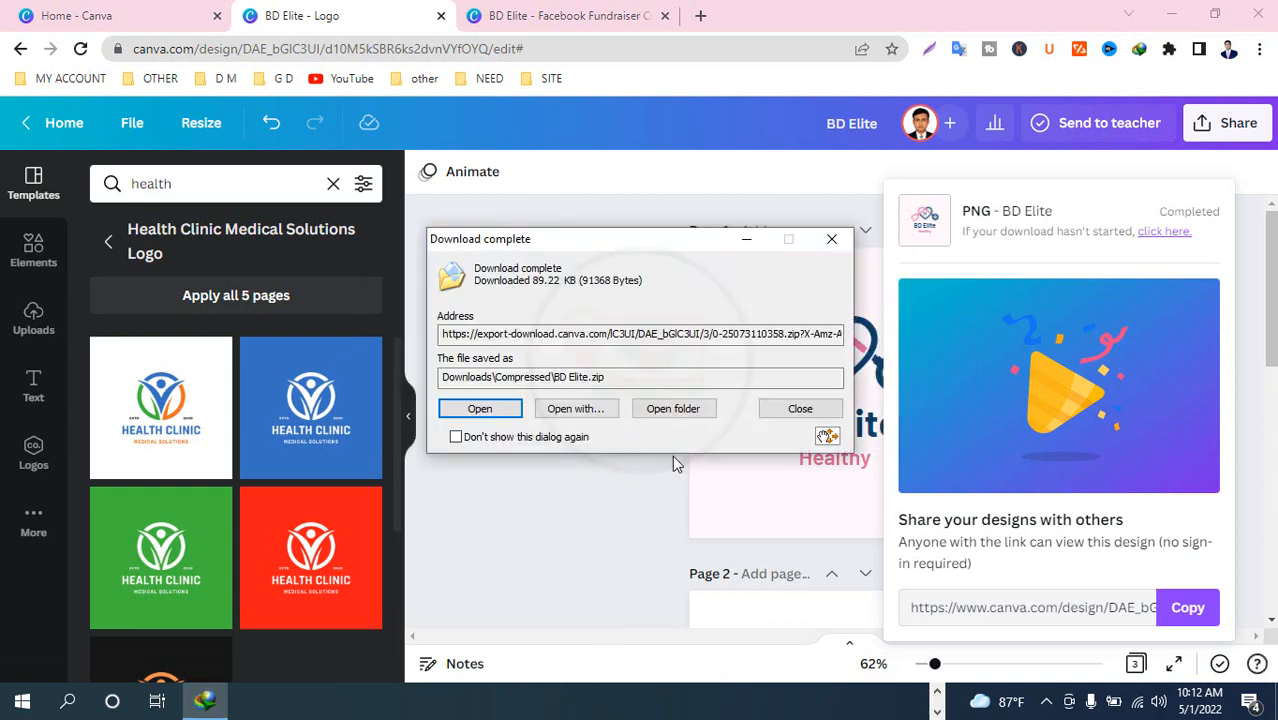
# Step: Switch to the BD Elite Fundraiser design and download both pages as PNG into BD Elite_2.zip
pyautogui.click(831, 239)
pyautogui.click(528, 12)
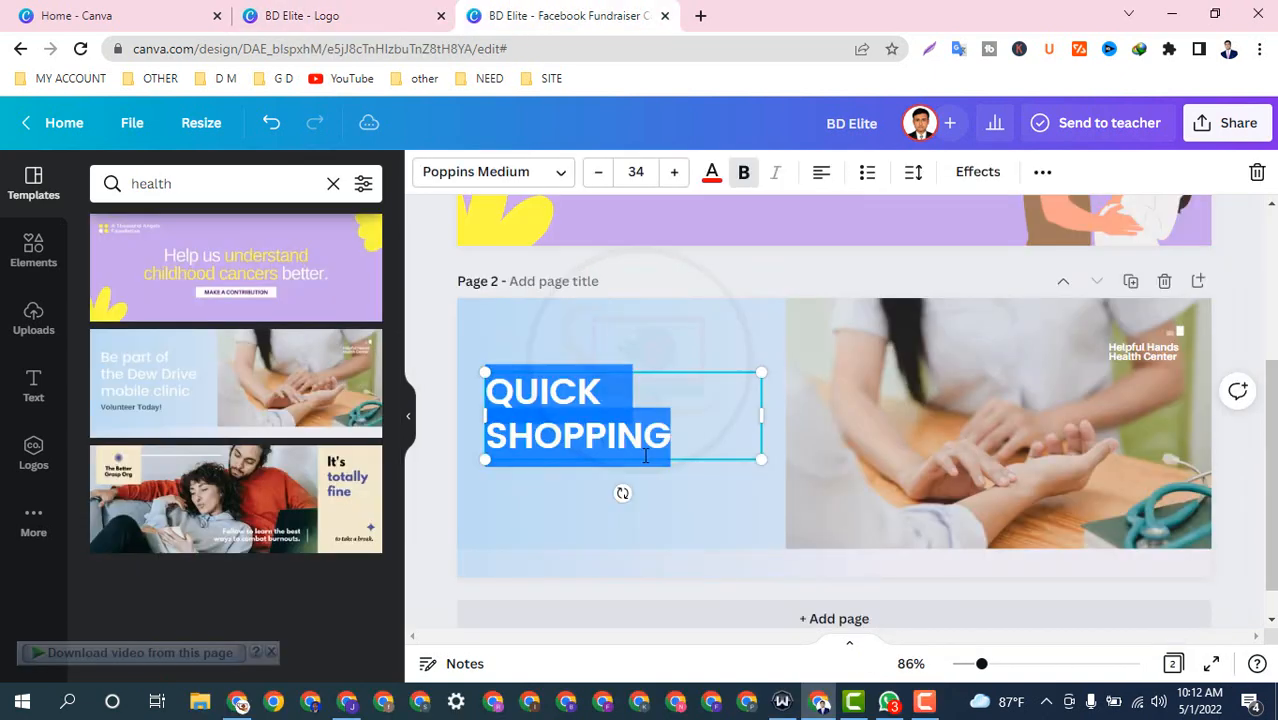
pyautogui.scroll(3, 645, 456)
pyautogui.click(757, 306)
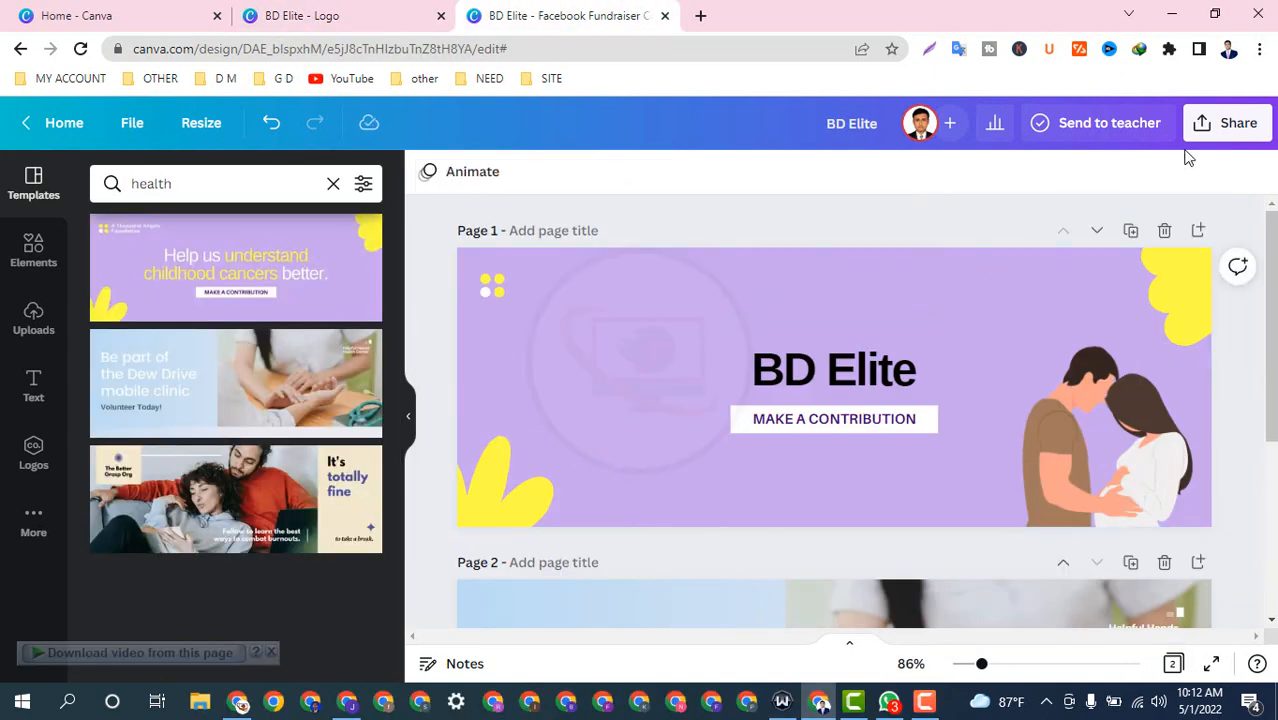
pyautogui.click(1218, 124)
pyautogui.scroll(-3, 990, 420)
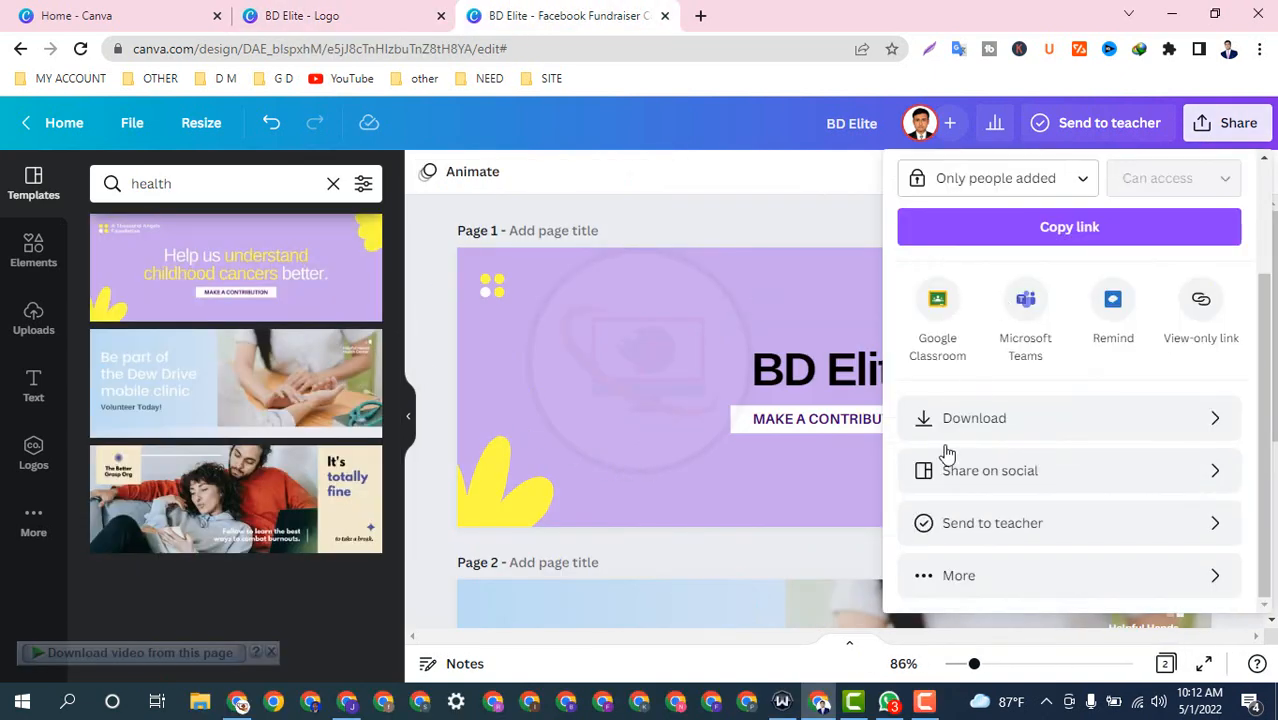
pyautogui.click(955, 431)
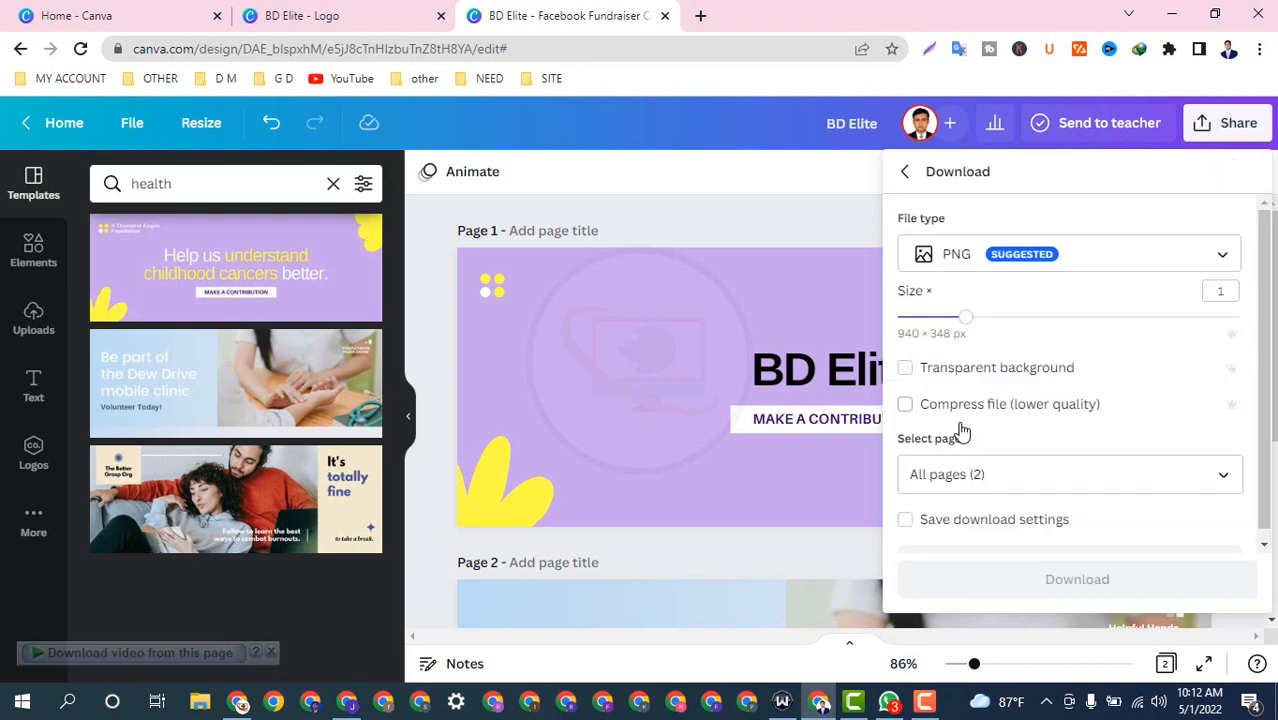
pyautogui.scroll(-2, 1012, 421)
pyautogui.click(1036, 597)
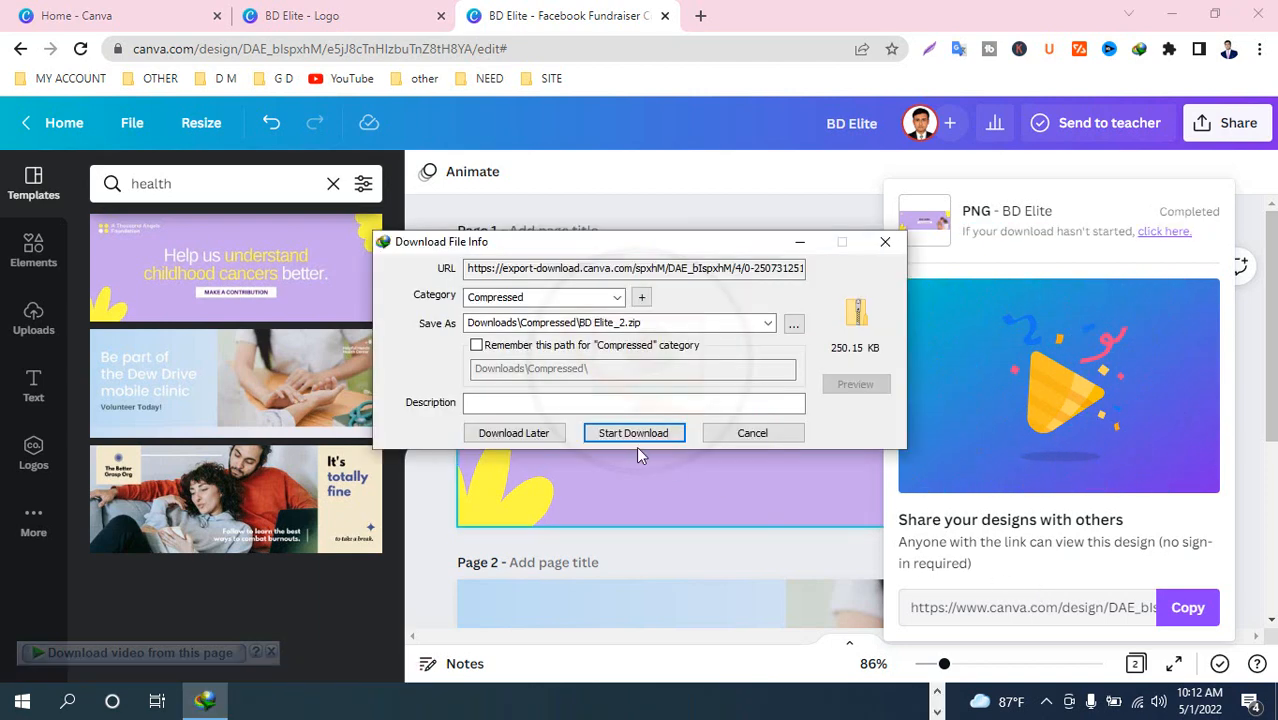
pyautogui.click(634, 432)
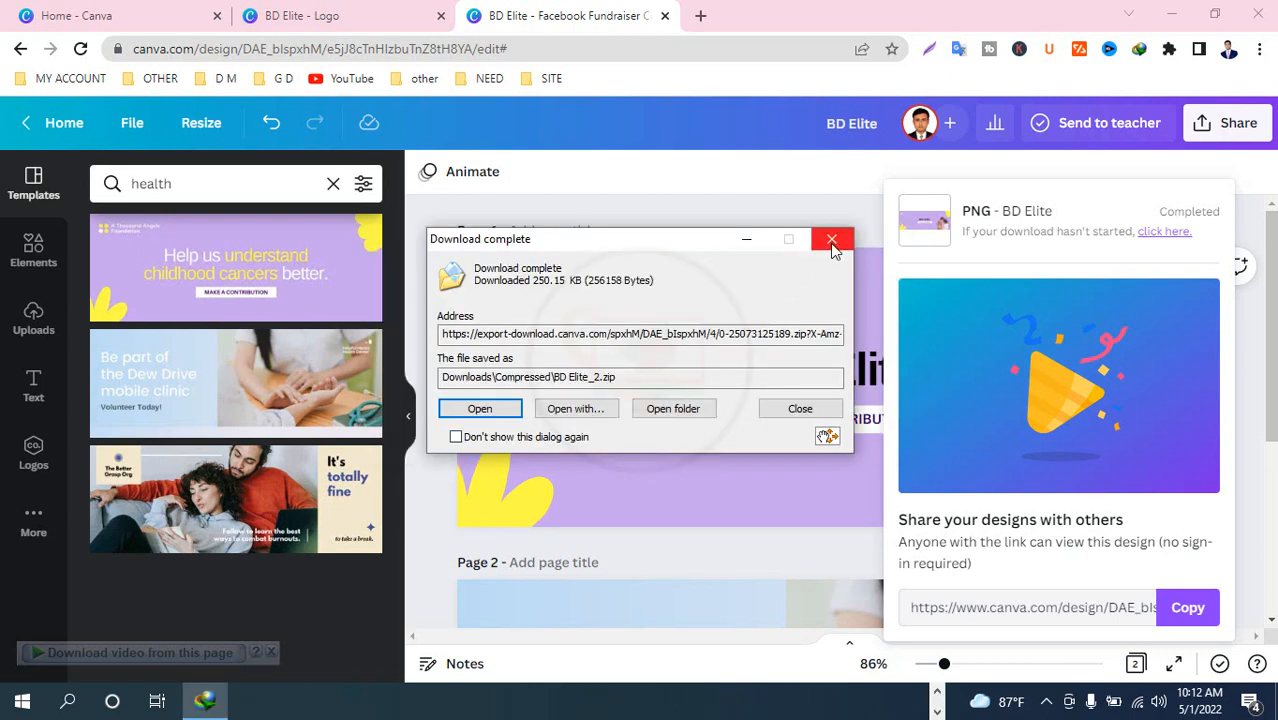
pyautogui.click(831, 241)
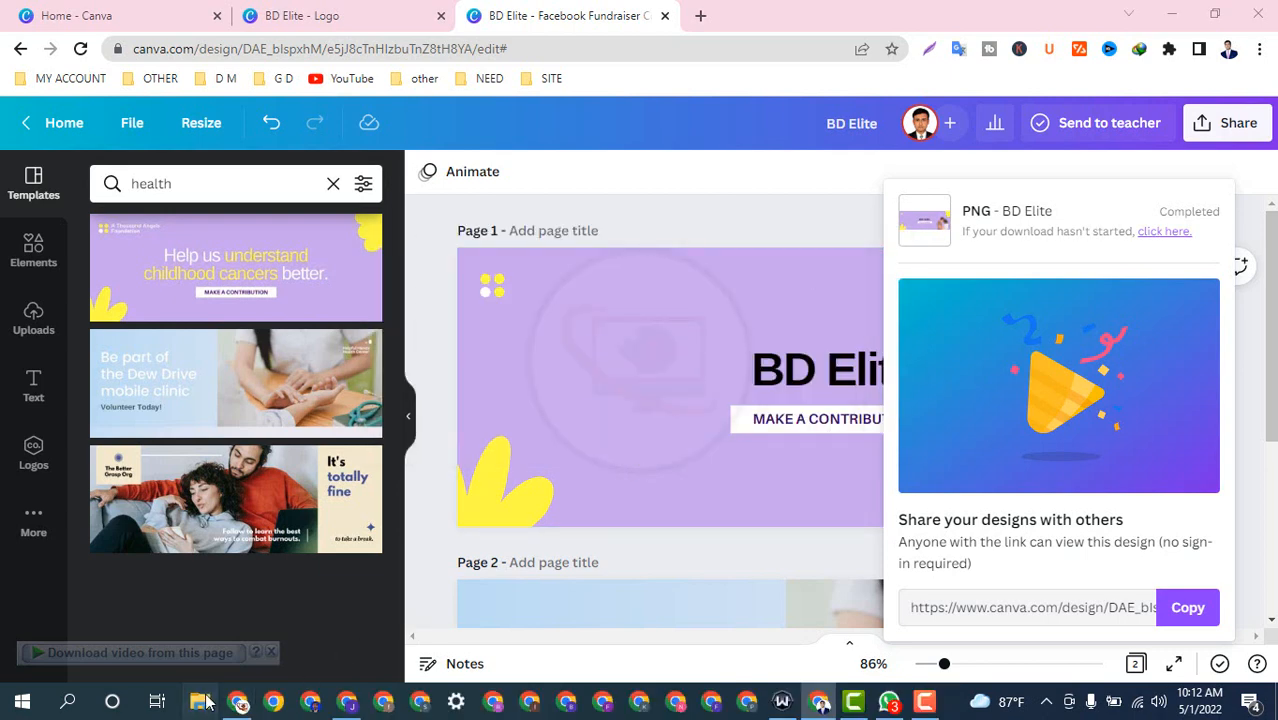
# Step: In Downloads > Compressed, extract the BD Elite zip into its own folder
pyautogui.click(200, 701)
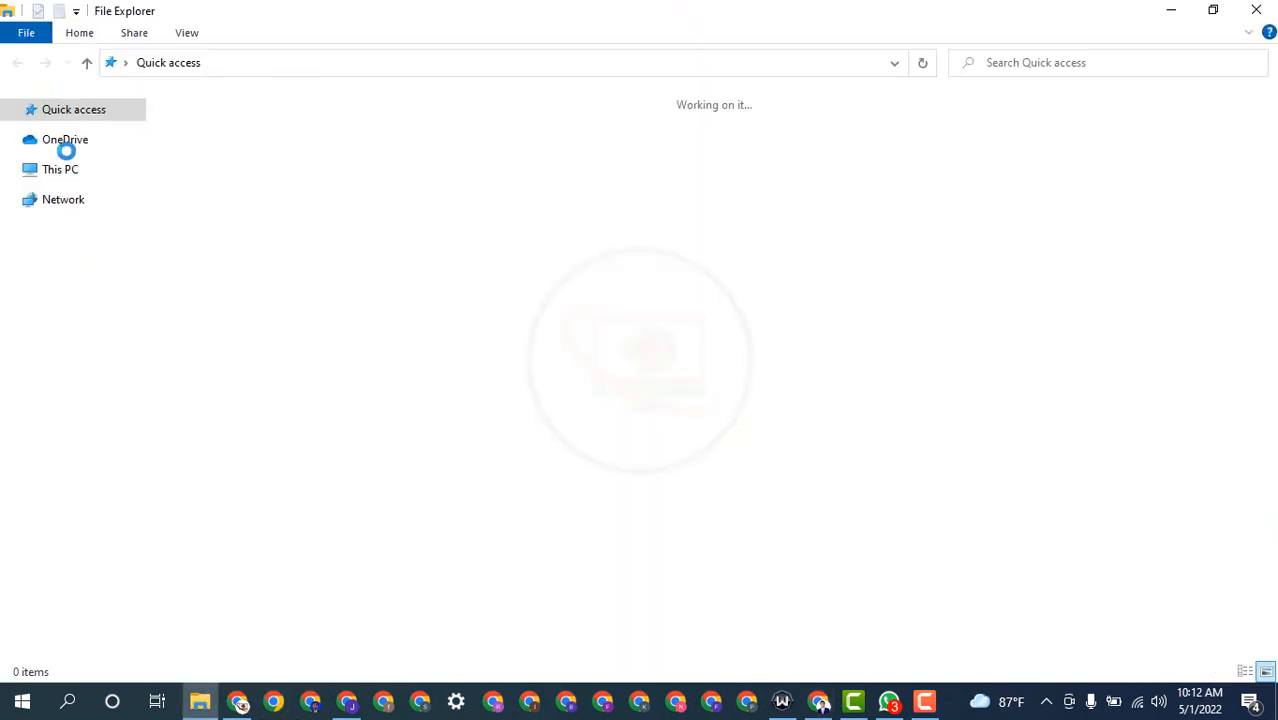
pyautogui.click(58, 260)
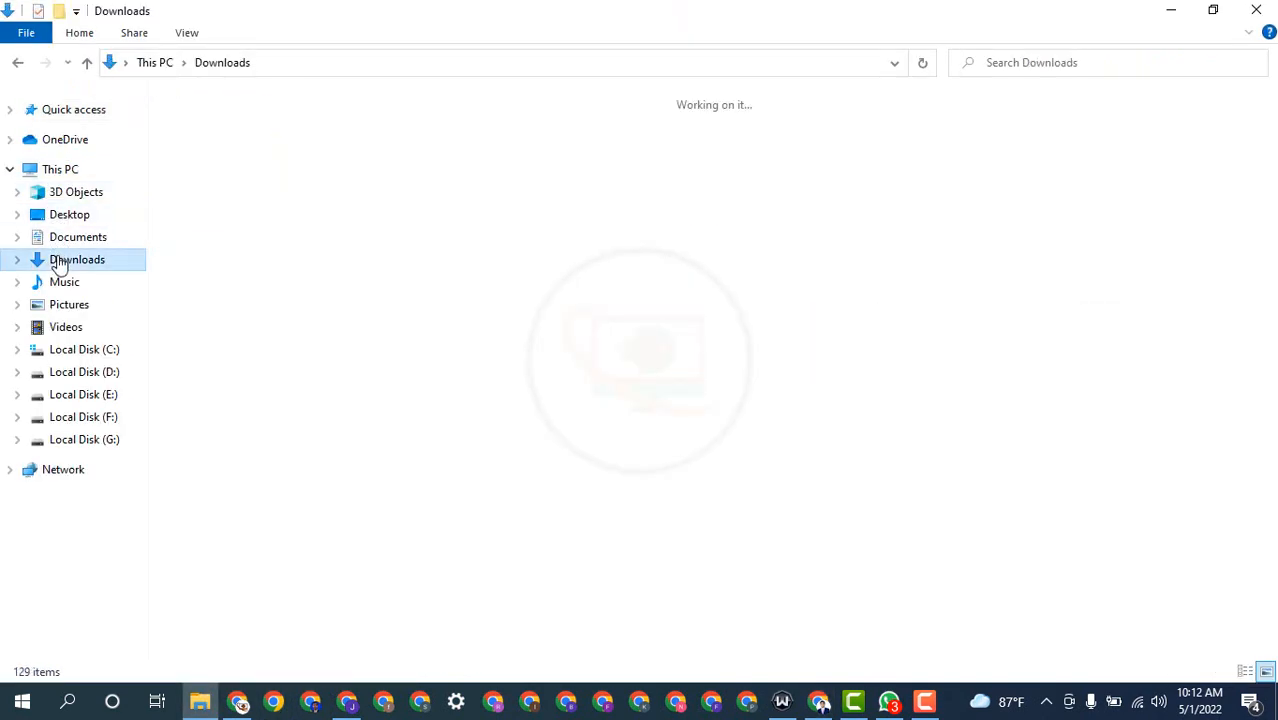
pyautogui.doubleClick(174, 195)
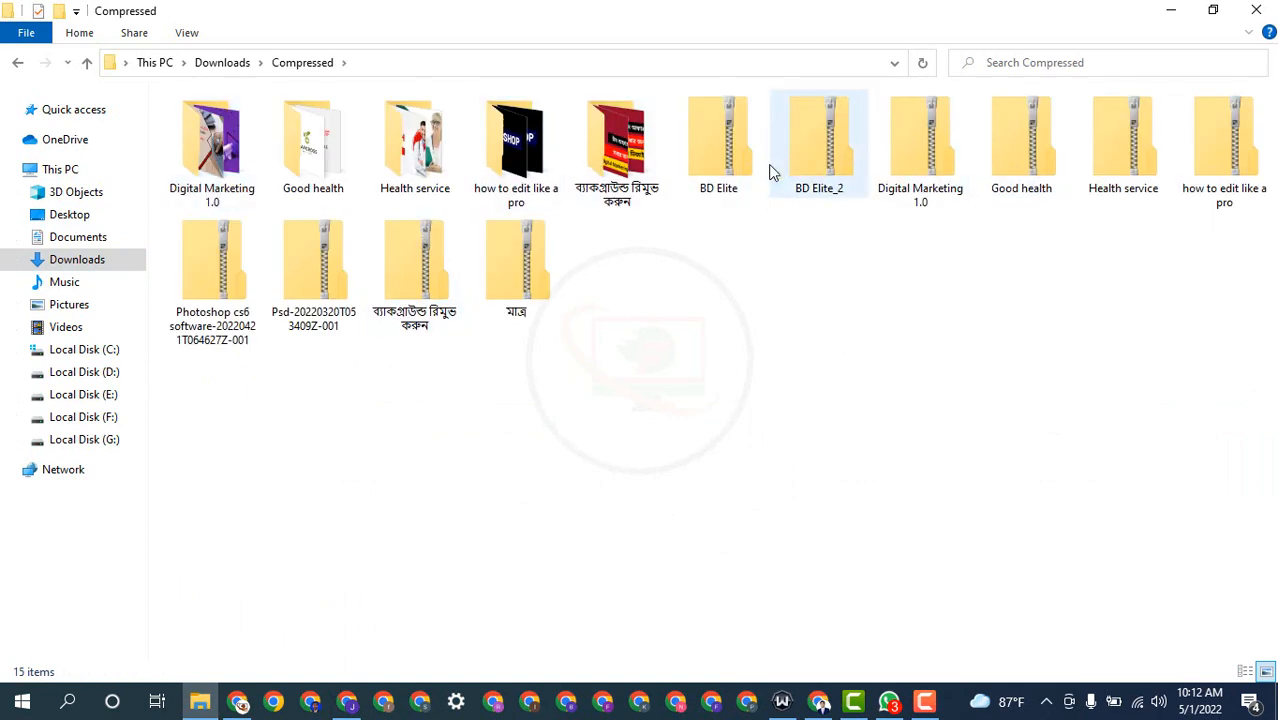
pyautogui.click(731, 152)
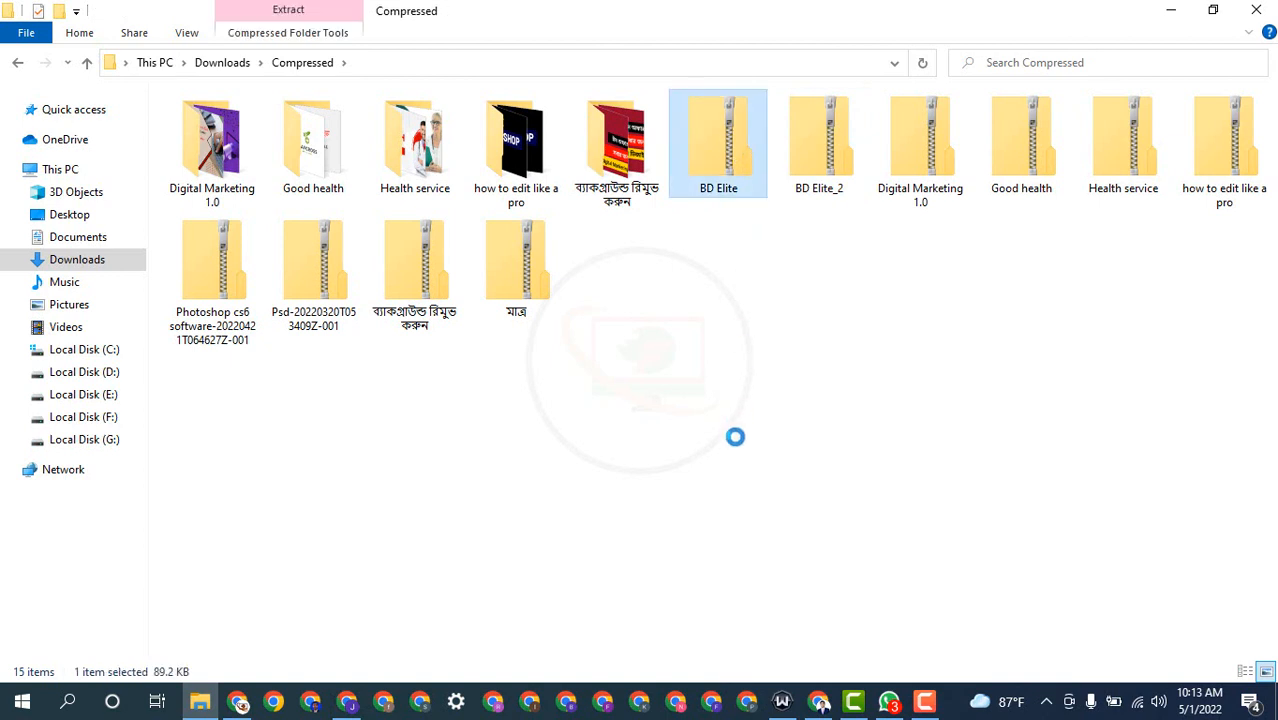
pyautogui.rightClick(728, 145)
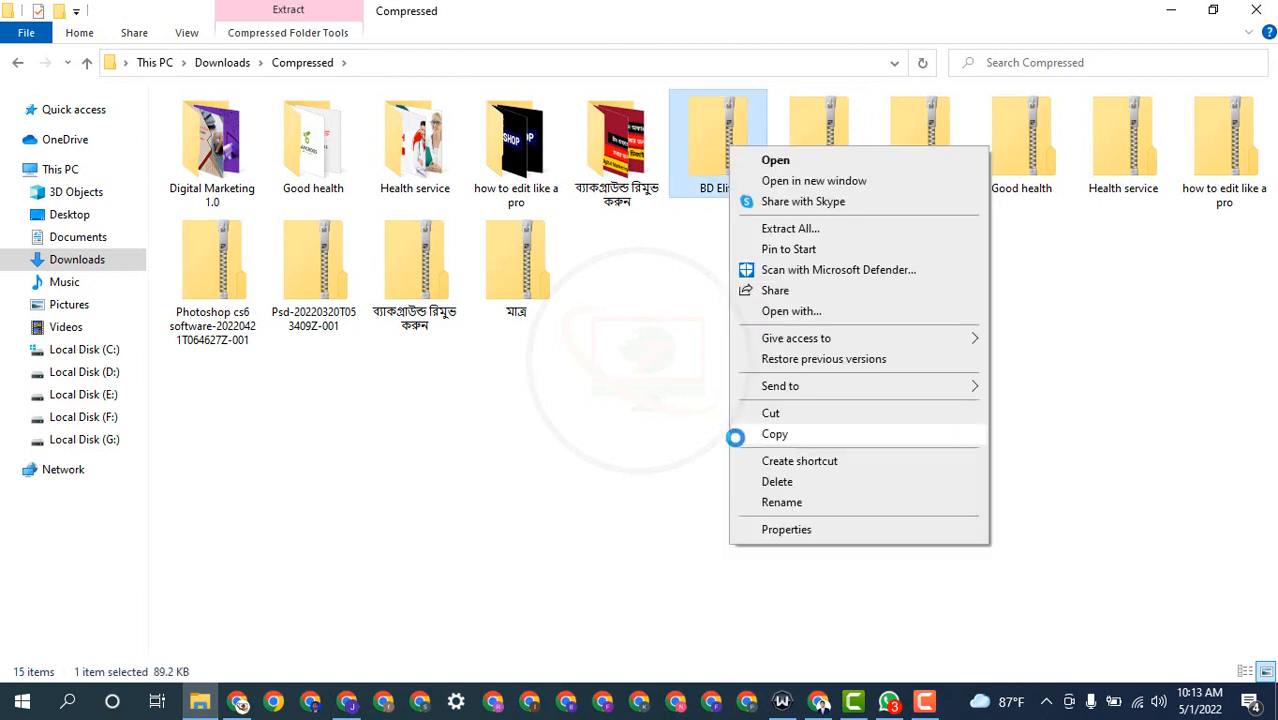
pyautogui.click(830, 230)
pyautogui.click(814, 541)
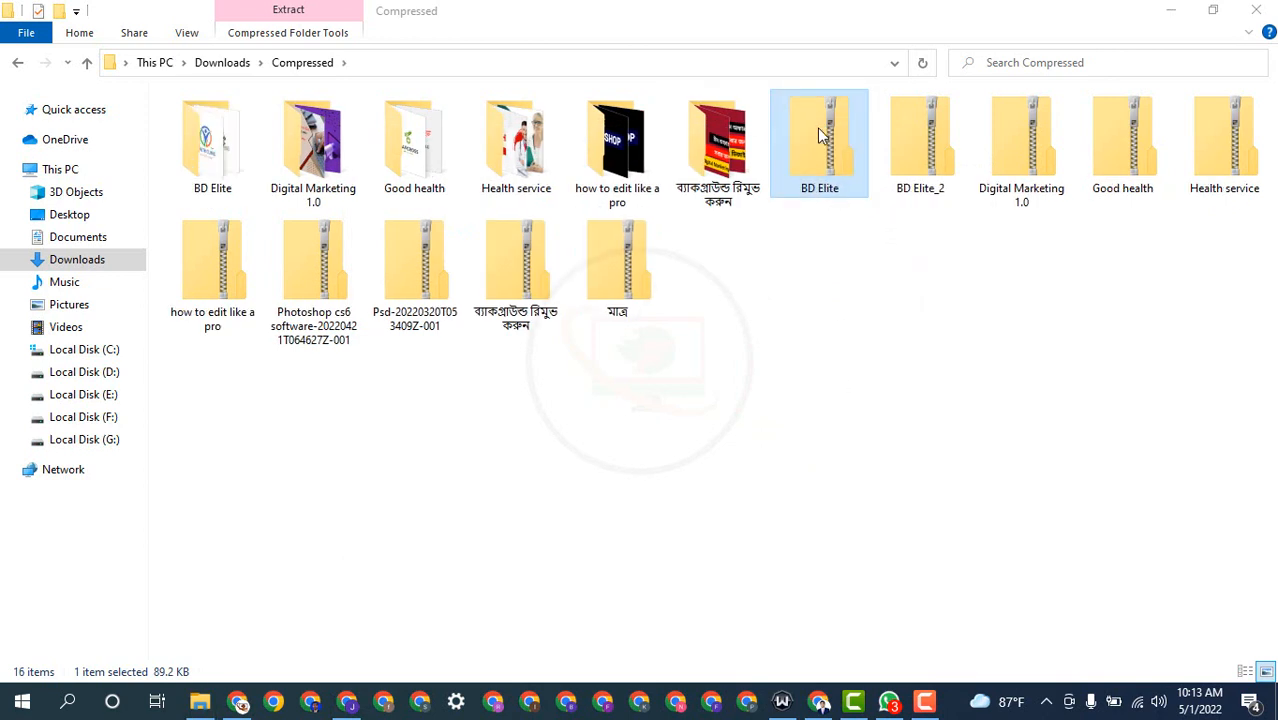
# Step: Extract BD Elite_2.zip, check both image folders, then minimize Explorer and Canva
pyautogui.rightClick(817, 127)
pyautogui.click(922, 113)
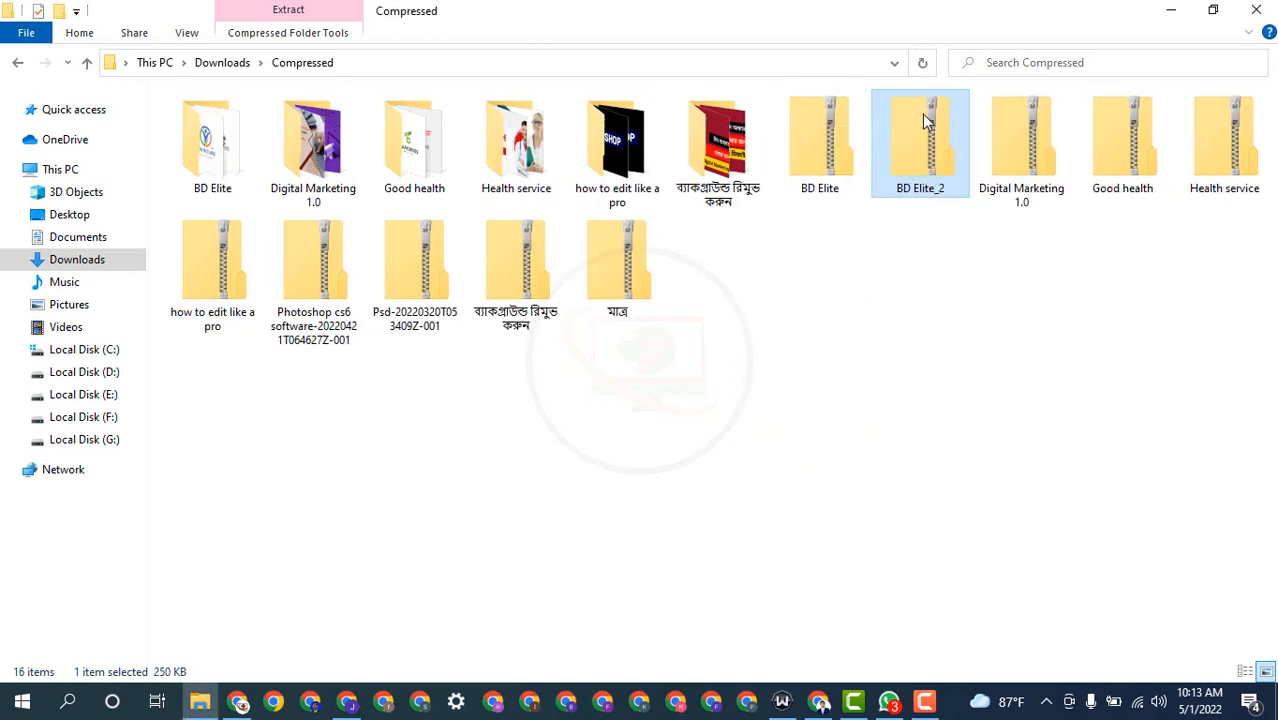
pyautogui.rightClick(922, 113)
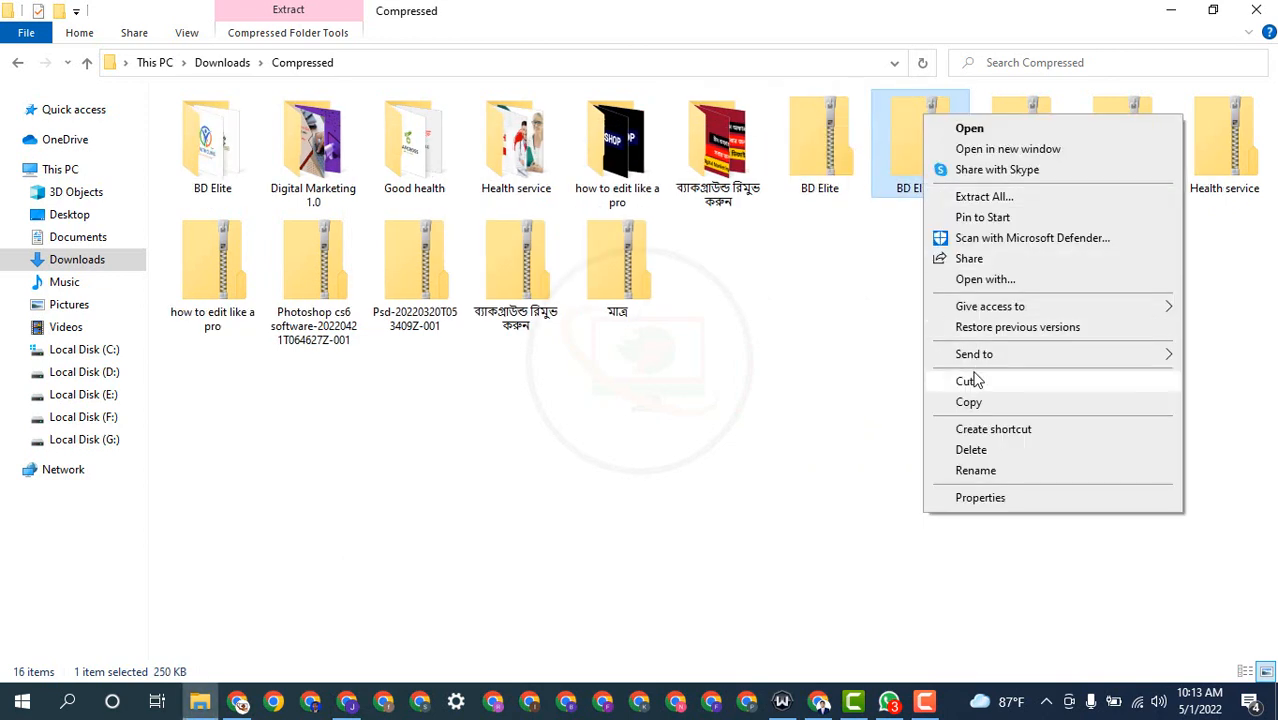
pyautogui.click(971, 197)
pyautogui.click(825, 533)
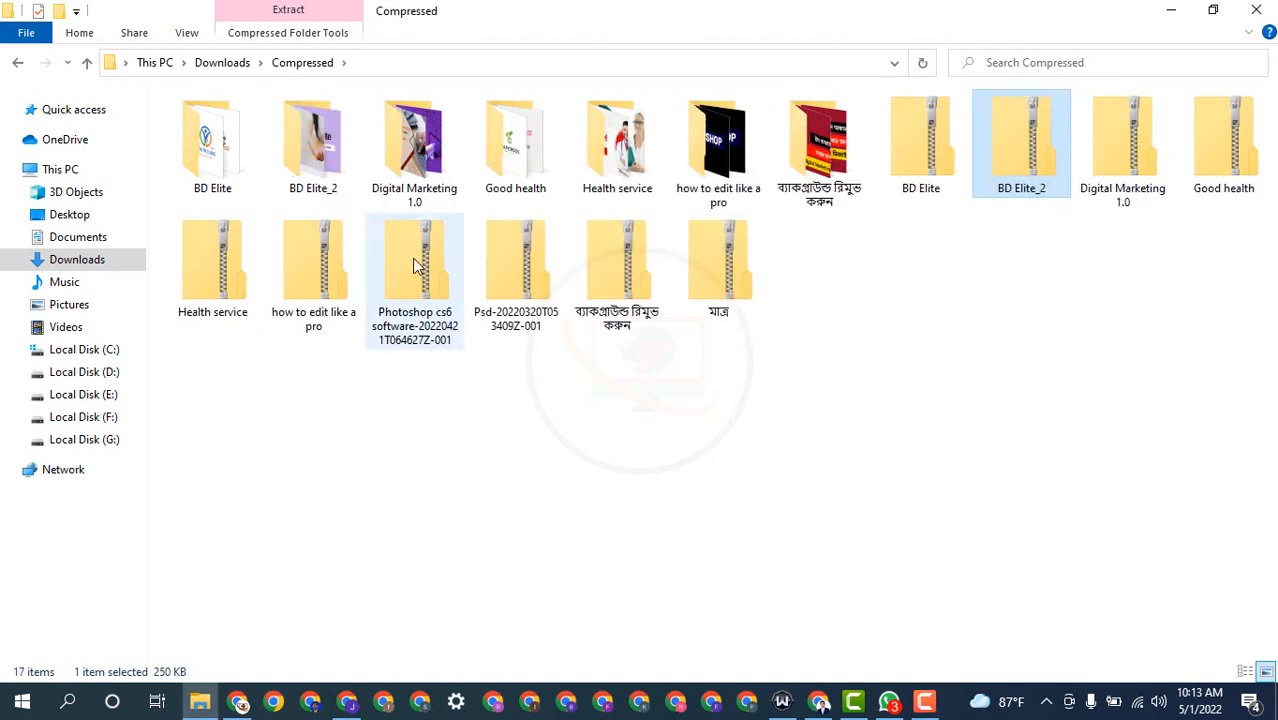
pyautogui.doubleClick(210, 150)
pyautogui.click(16, 64)
pyautogui.doubleClick(313, 150)
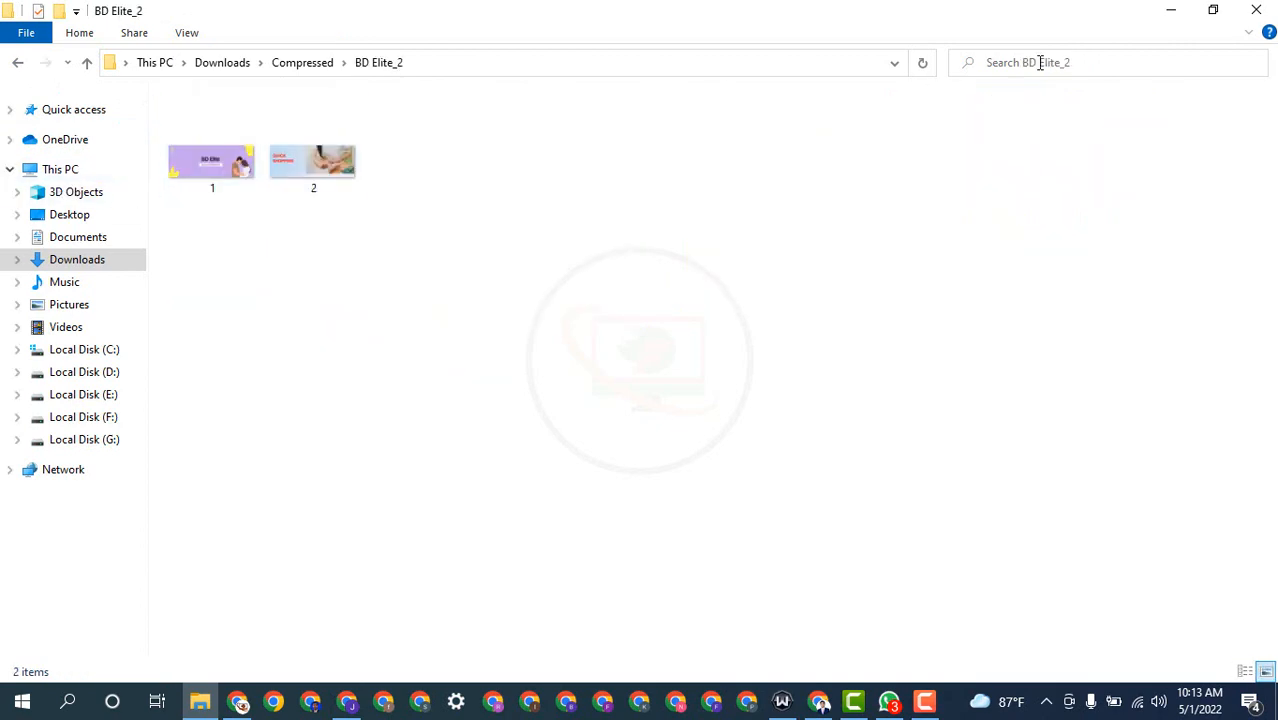
pyautogui.click(1171, 10)
pyautogui.click(1169, 9)
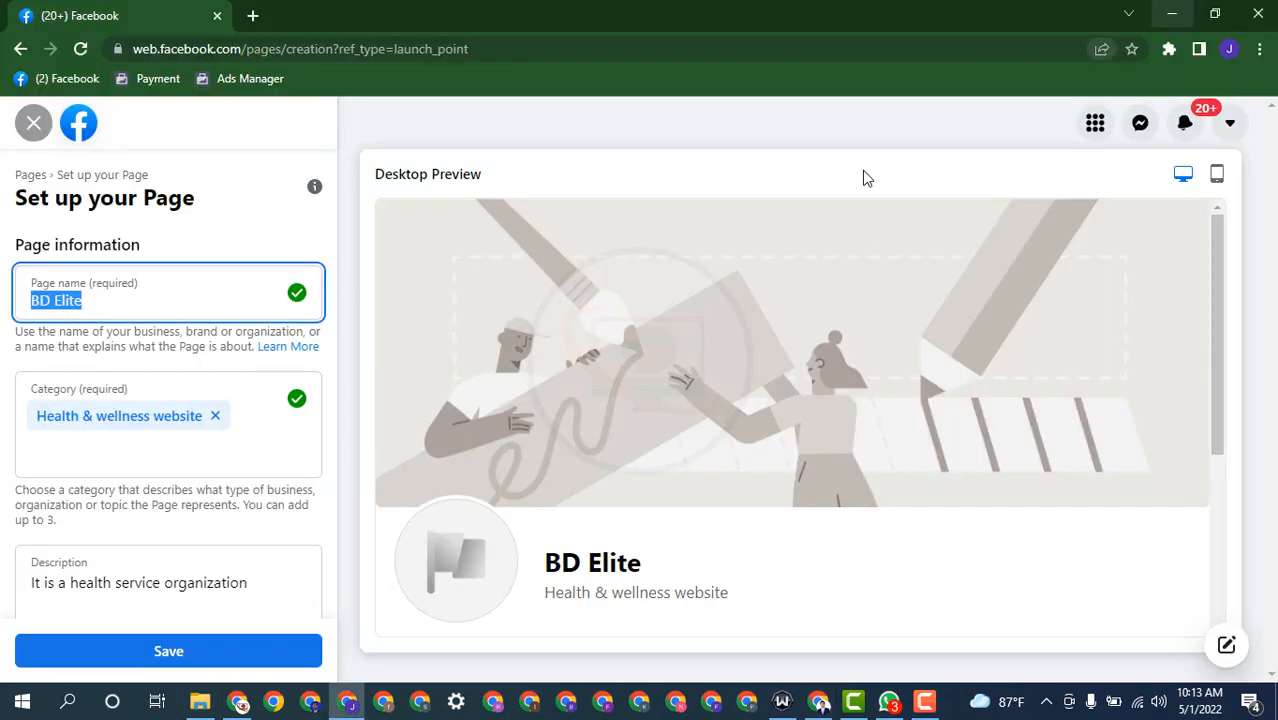
pyautogui.scroll(-5, 203, 380)
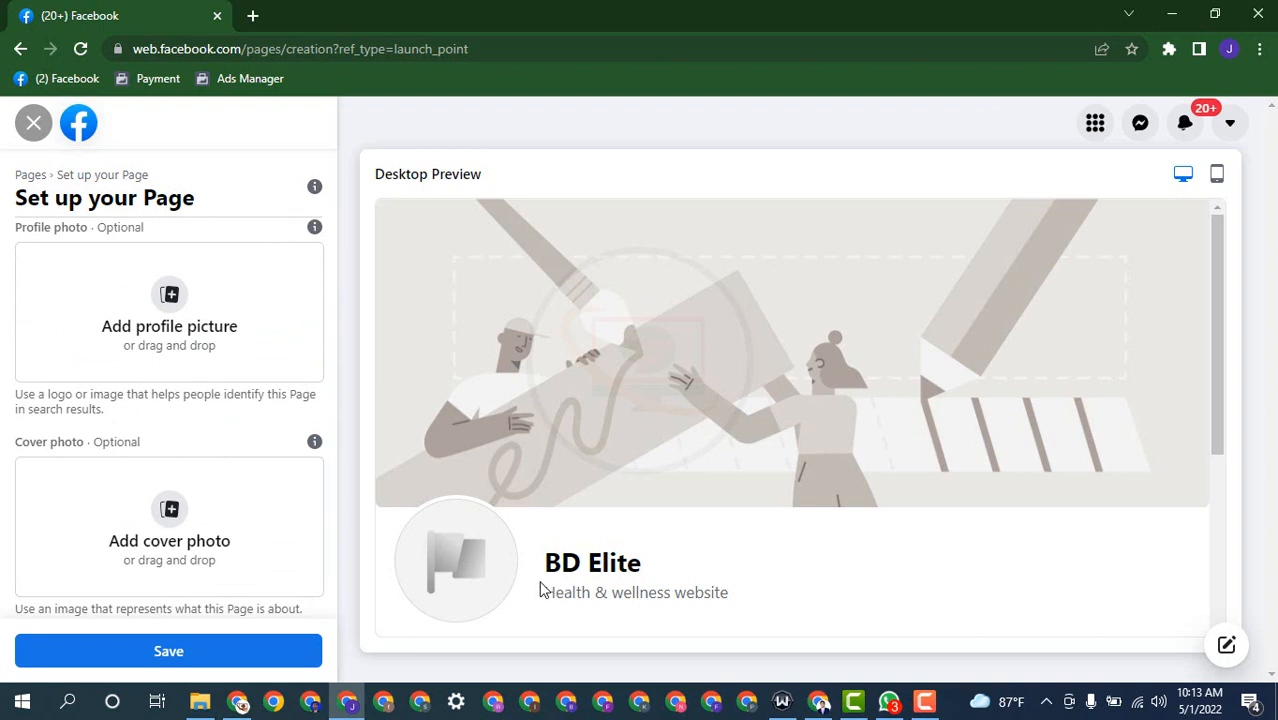
pyautogui.click(172, 298)
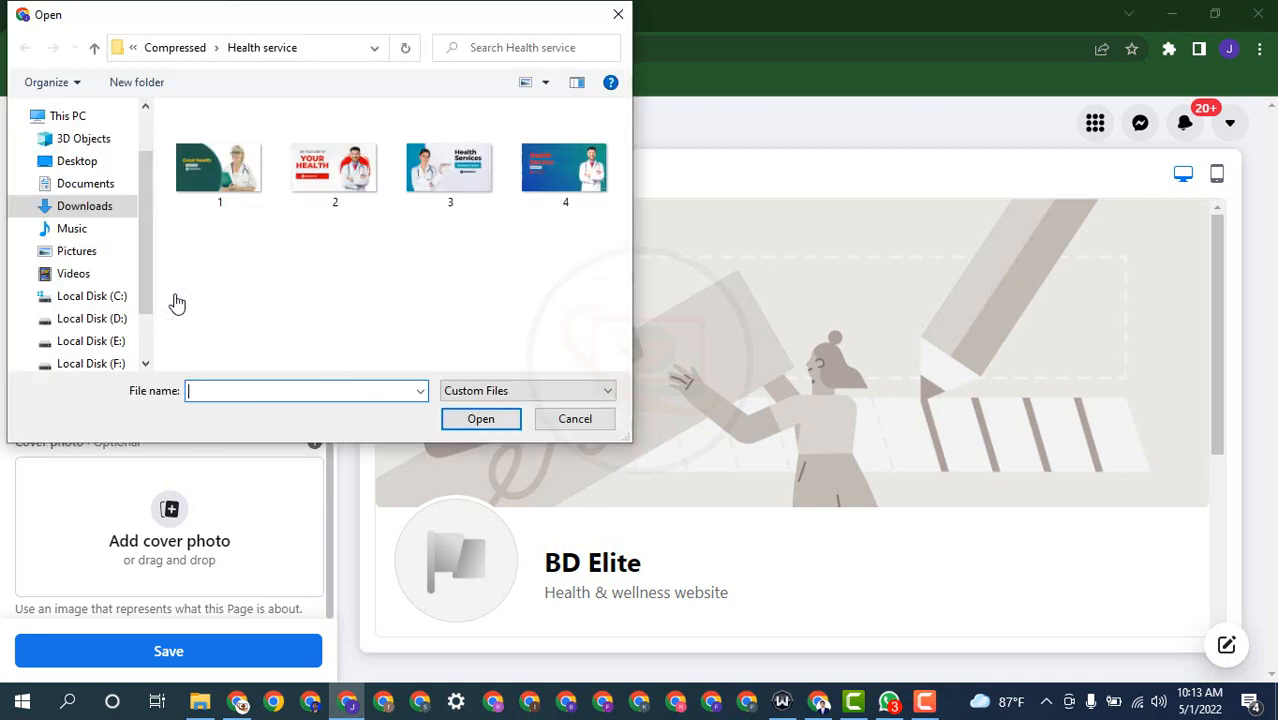
pyautogui.click(93, 49)
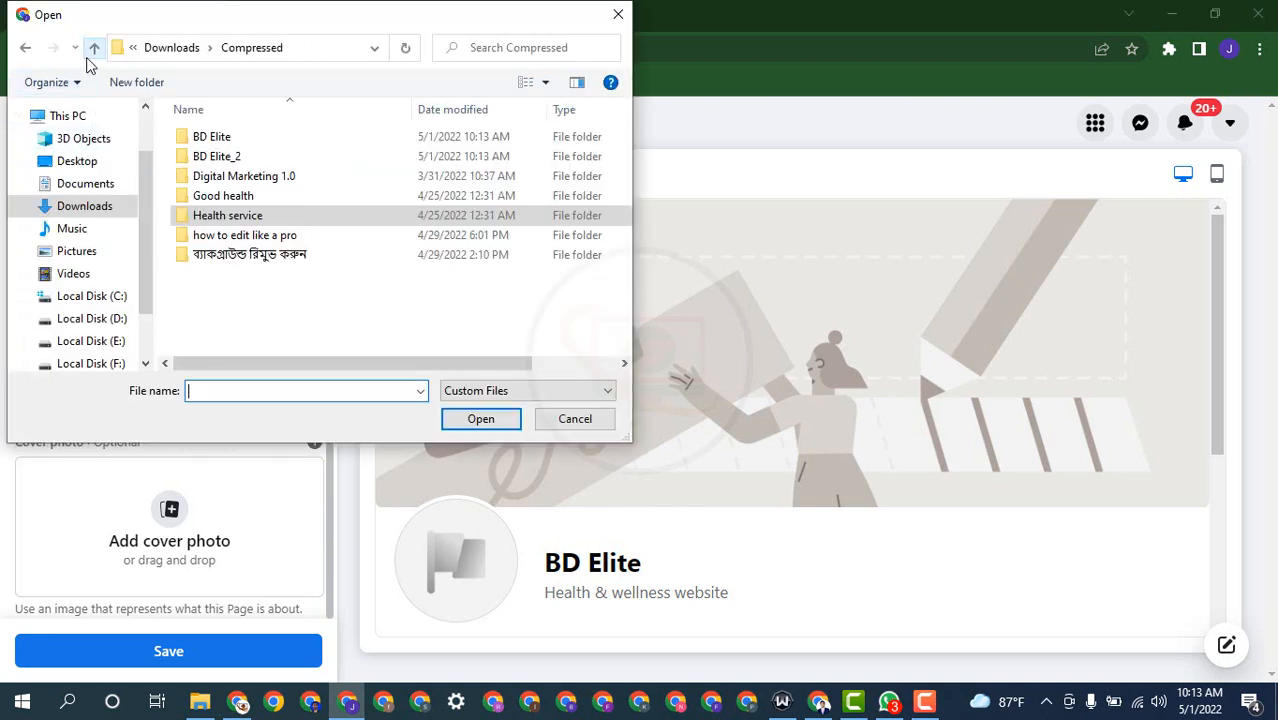
pyautogui.doubleClick(232, 142)
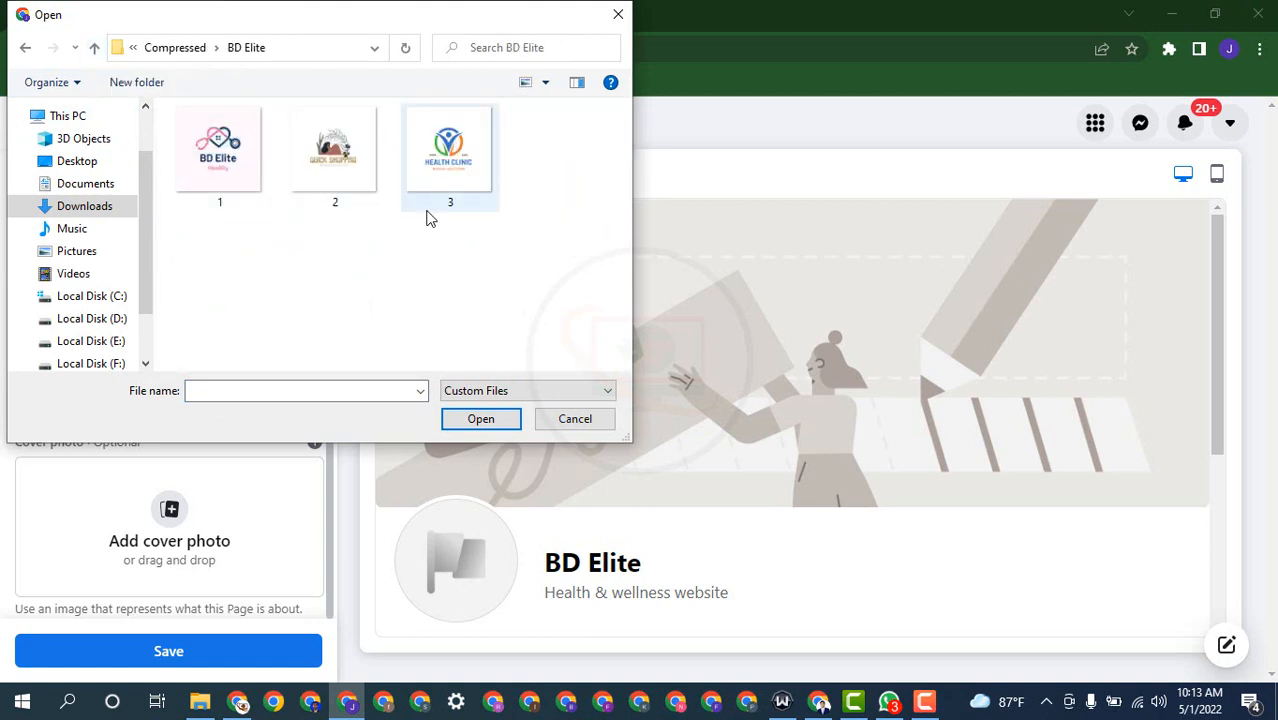
pyautogui.doubleClick(200, 167)
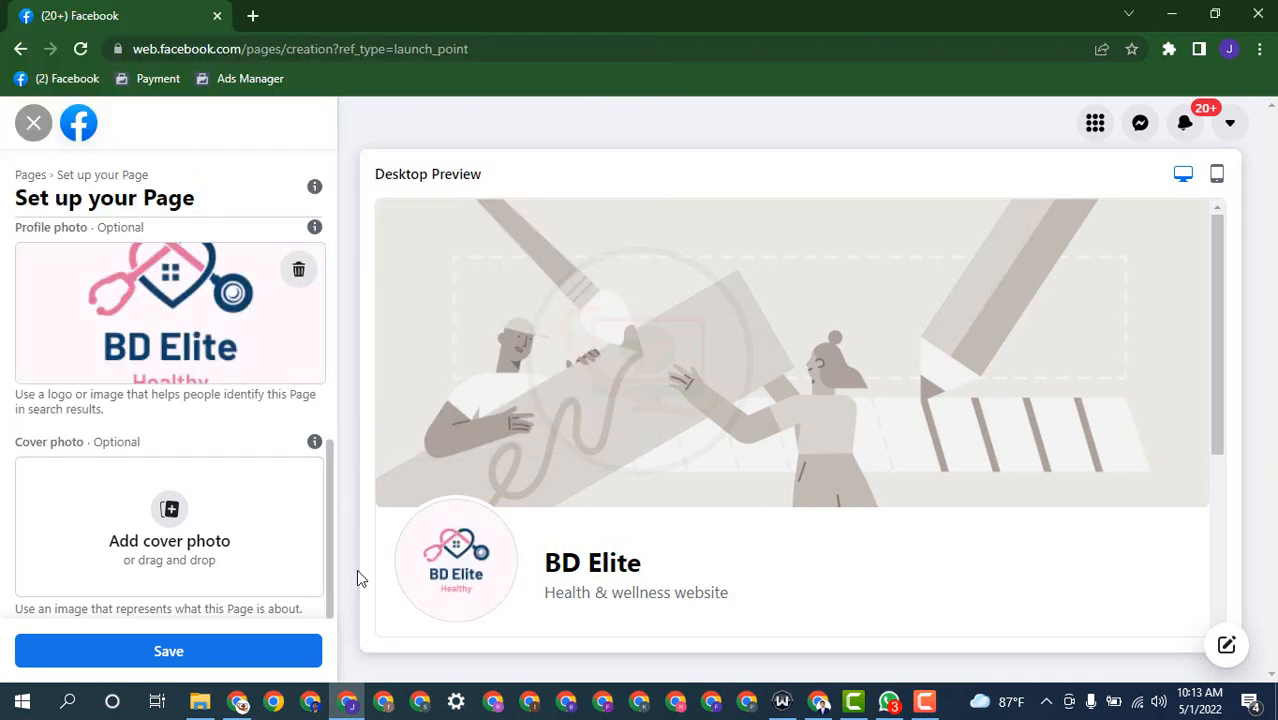
# Step: Use banner 1 from BD Elite_2 as the cover photo, shift it slightly left, and save
pyautogui.click(175, 520)
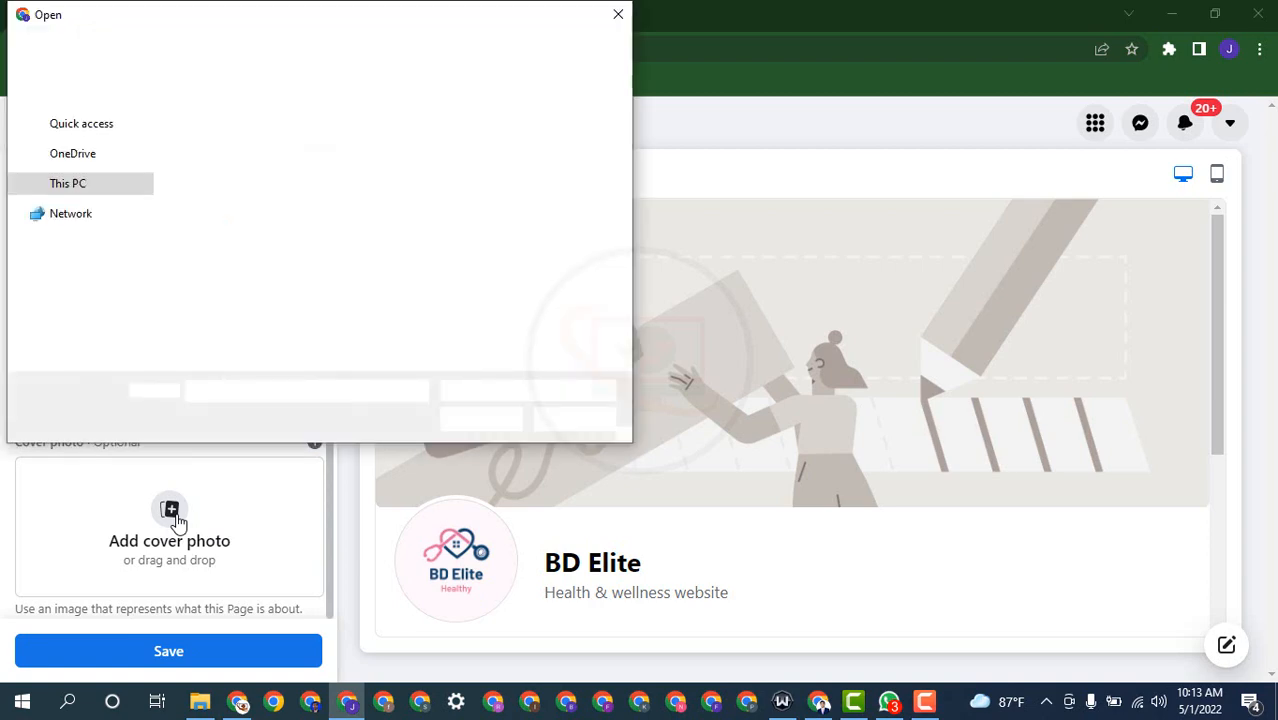
pyautogui.click(94, 49)
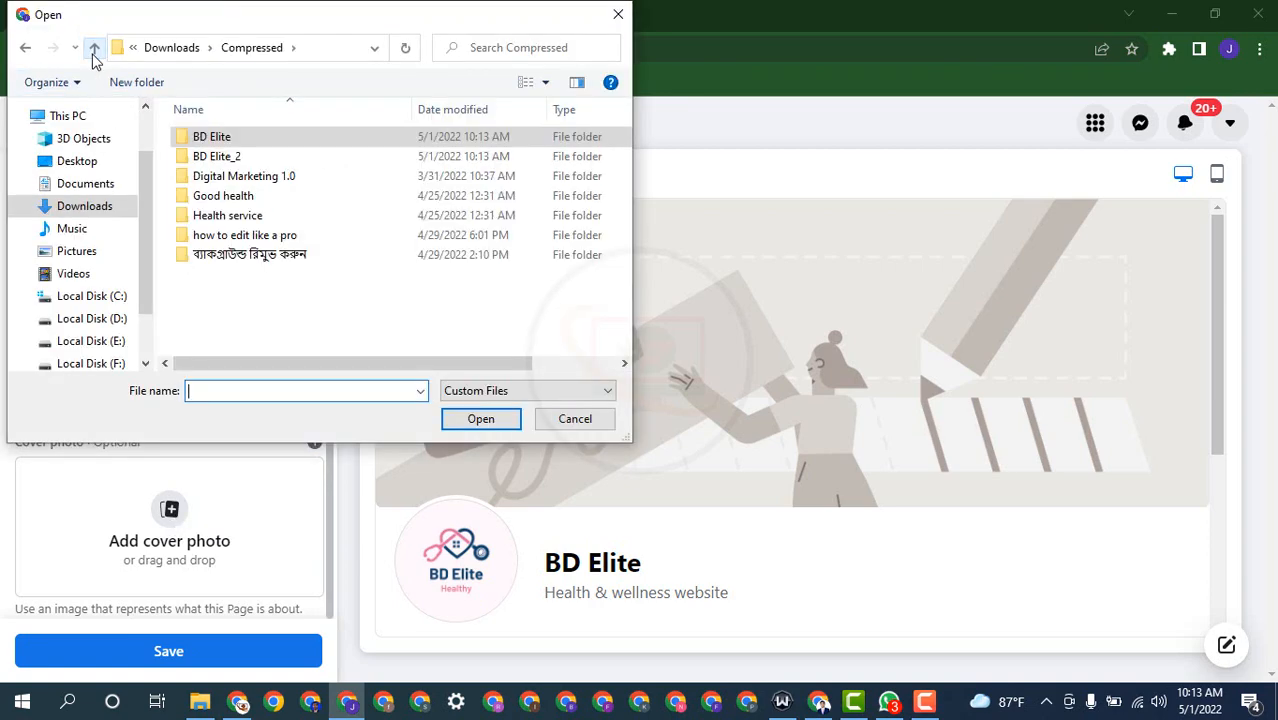
pyautogui.doubleClick(210, 157)
pyautogui.click(207, 176)
pyautogui.doubleClick(207, 176)
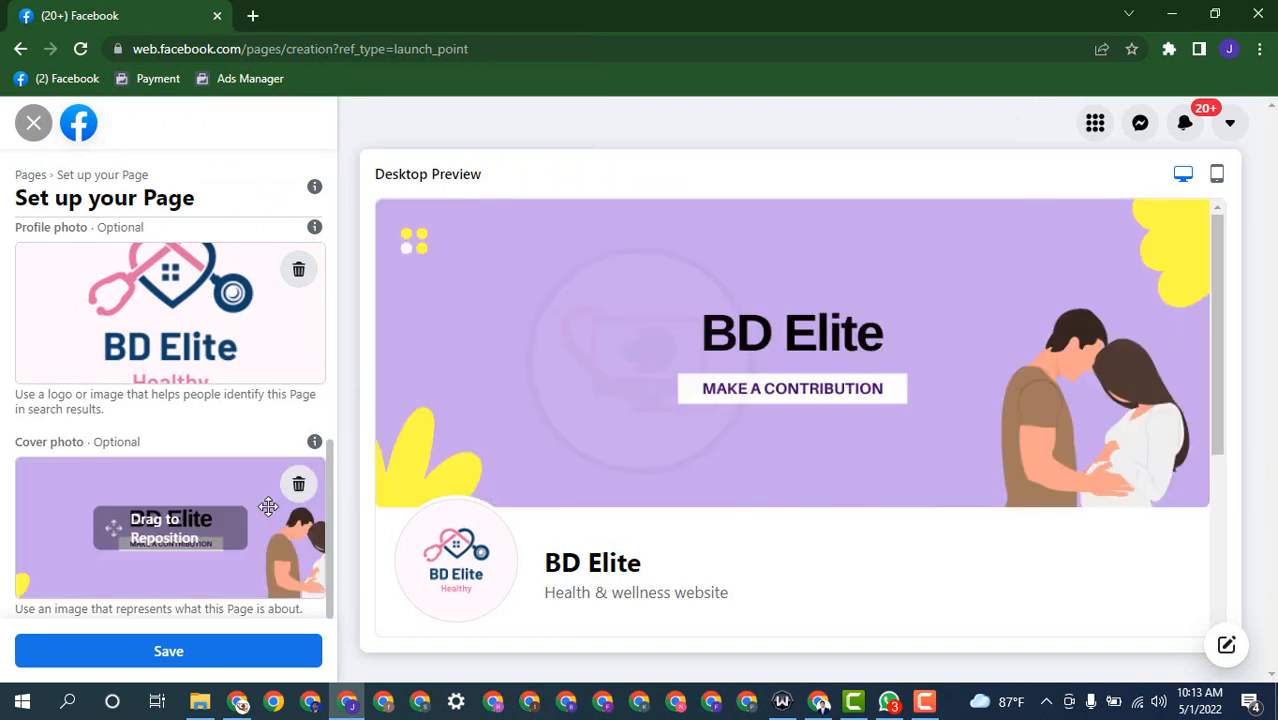
pyautogui.moveTo(235, 507); pyautogui.dragTo(199, 510)
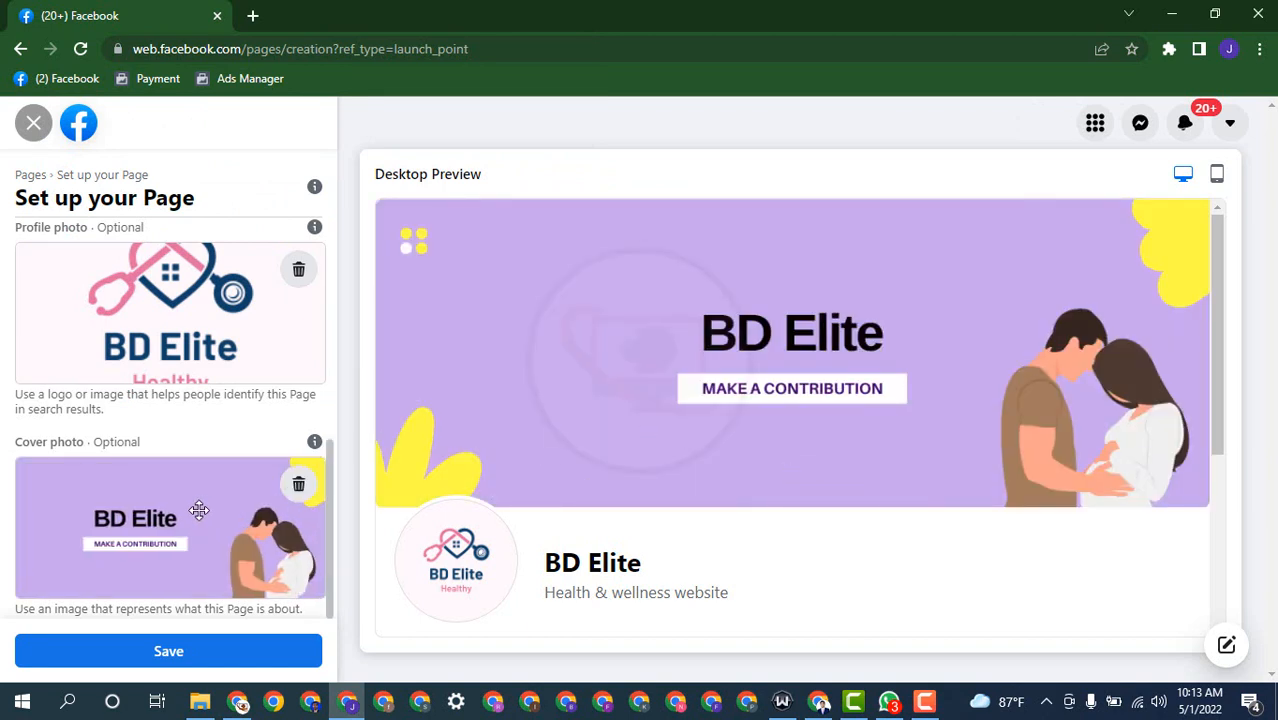
pyautogui.click(211, 660)
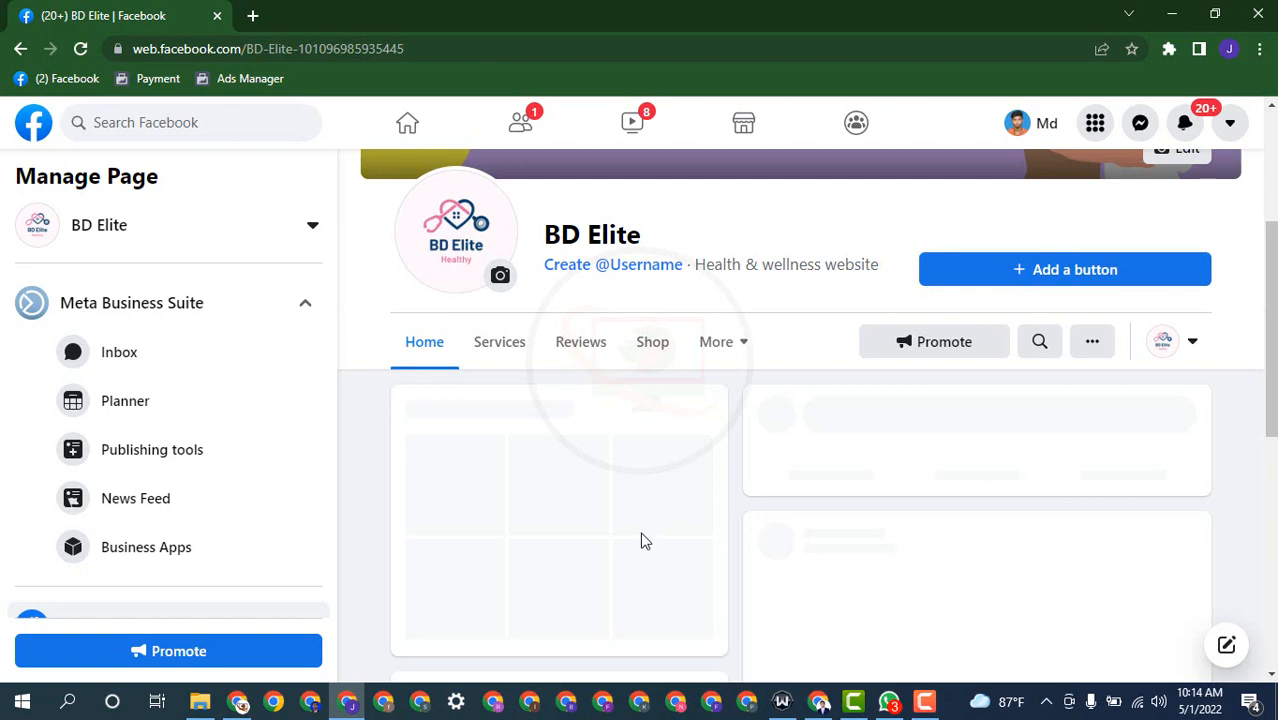
# Step: Expand Provide info and preferences in the setup guide to show the website and location tasks
pyautogui.scroll(-5, 488, 405)
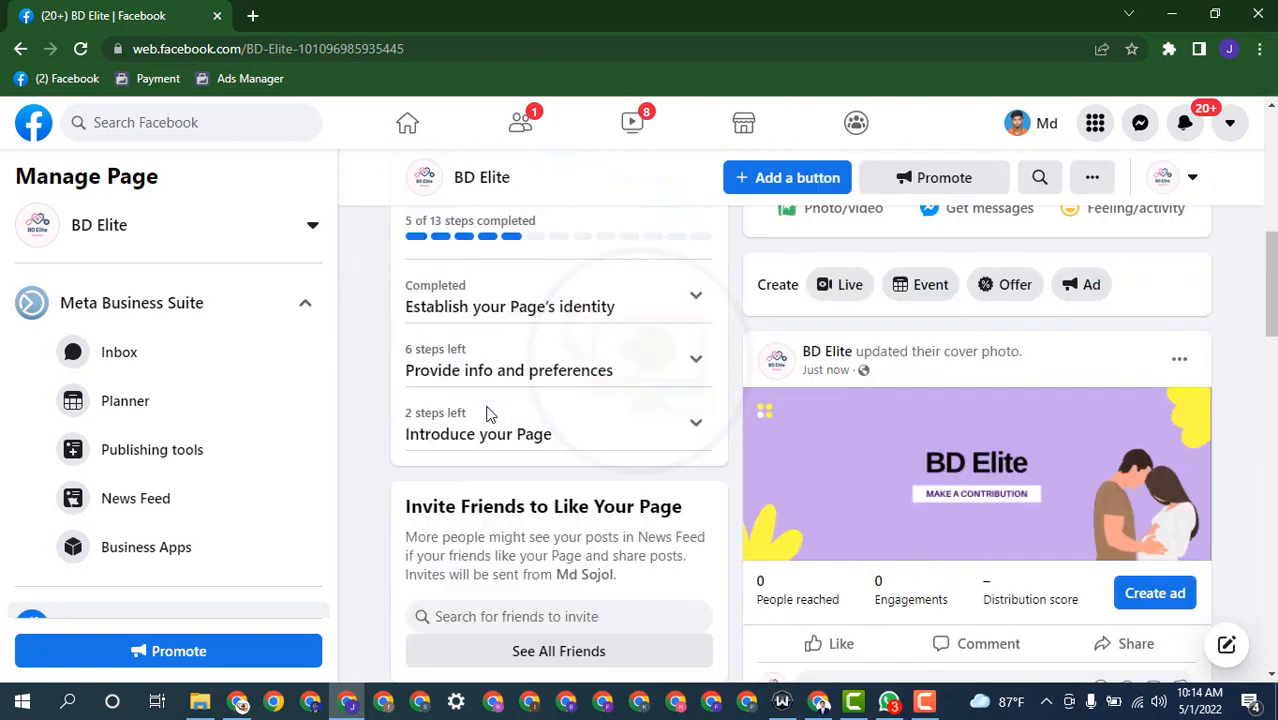
pyautogui.scroll(1, 637, 452)
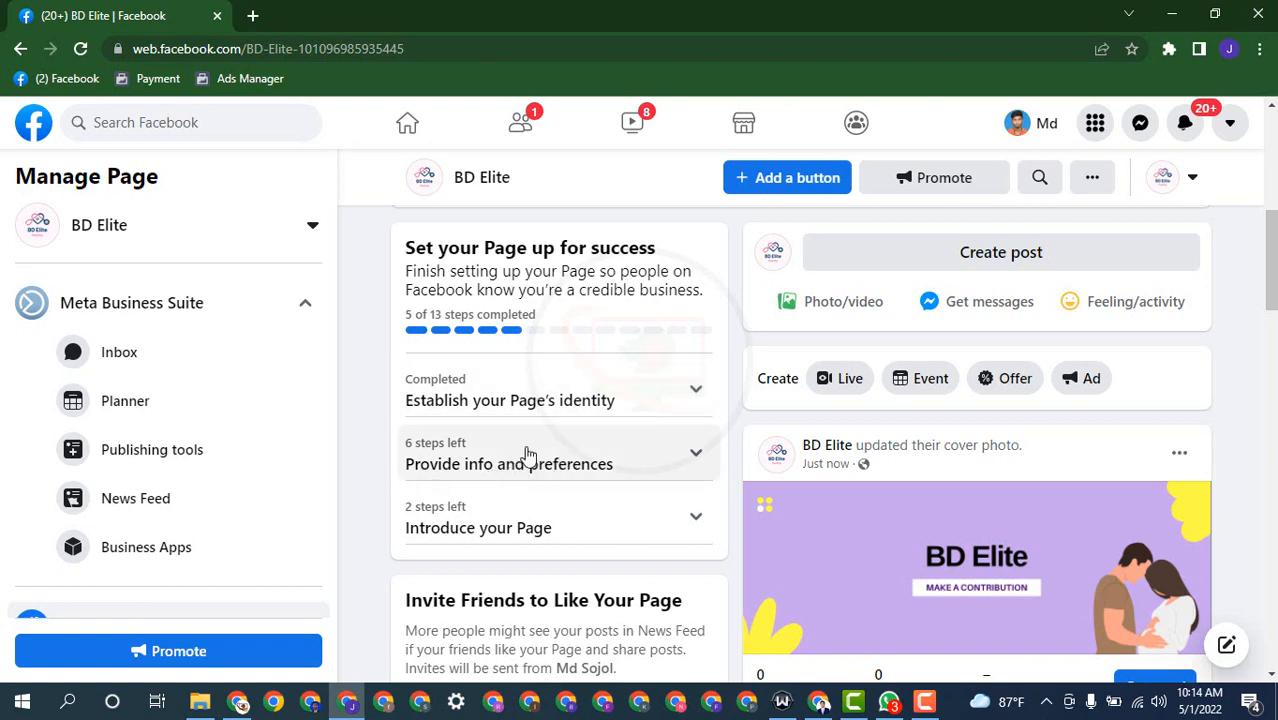
pyautogui.click(514, 474)
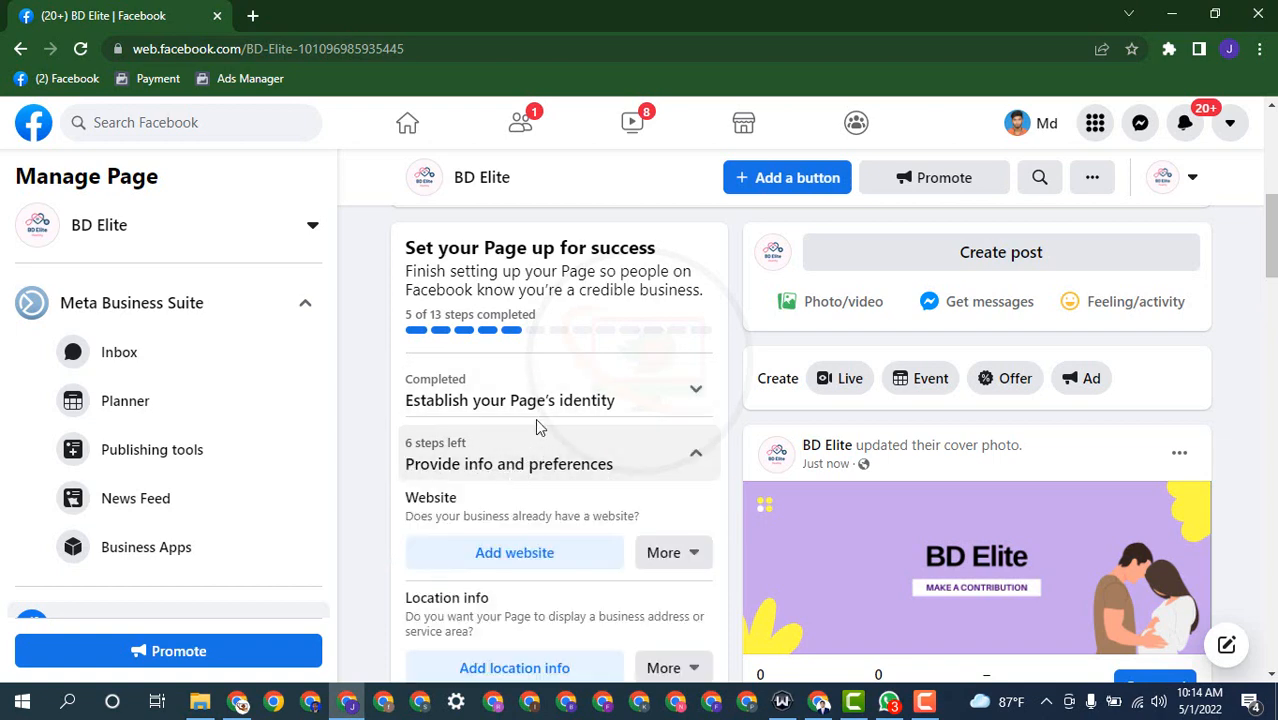
pyautogui.scroll(-1, 520, 450)
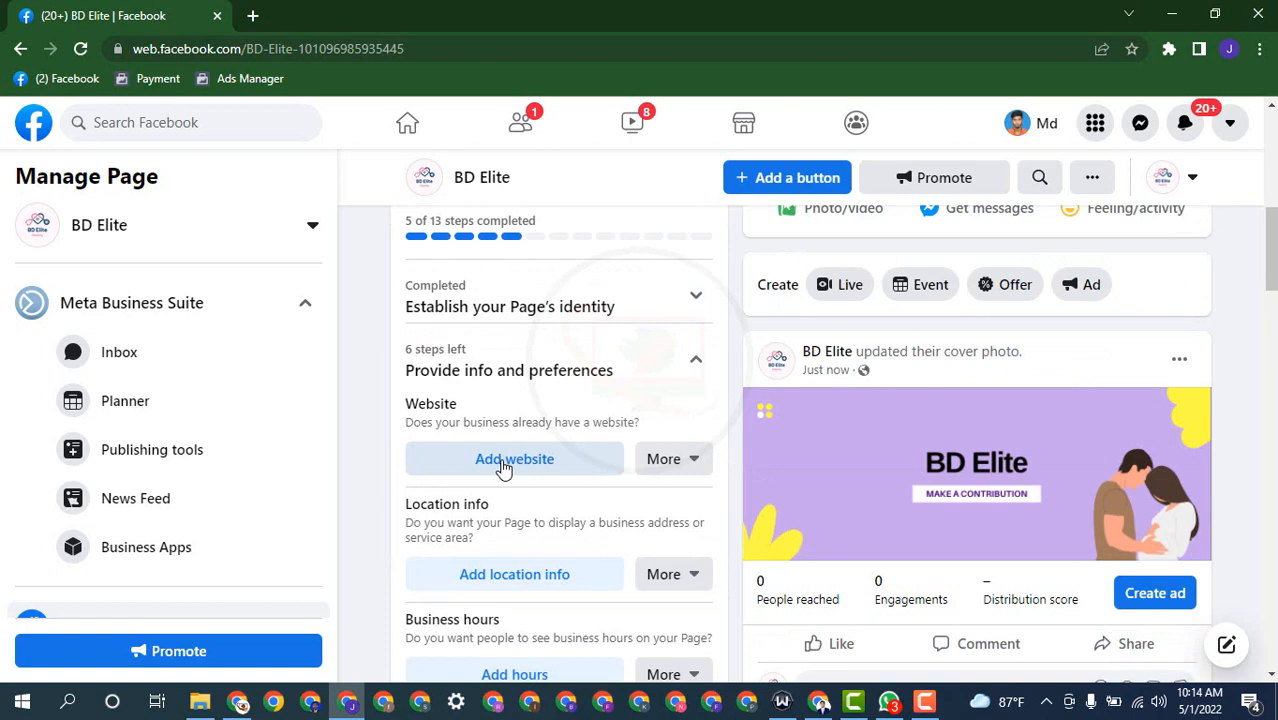
# Step: Enter bdelits.com as the Page's website, save it, and close Edit Page info
pyautogui.click(503, 468)
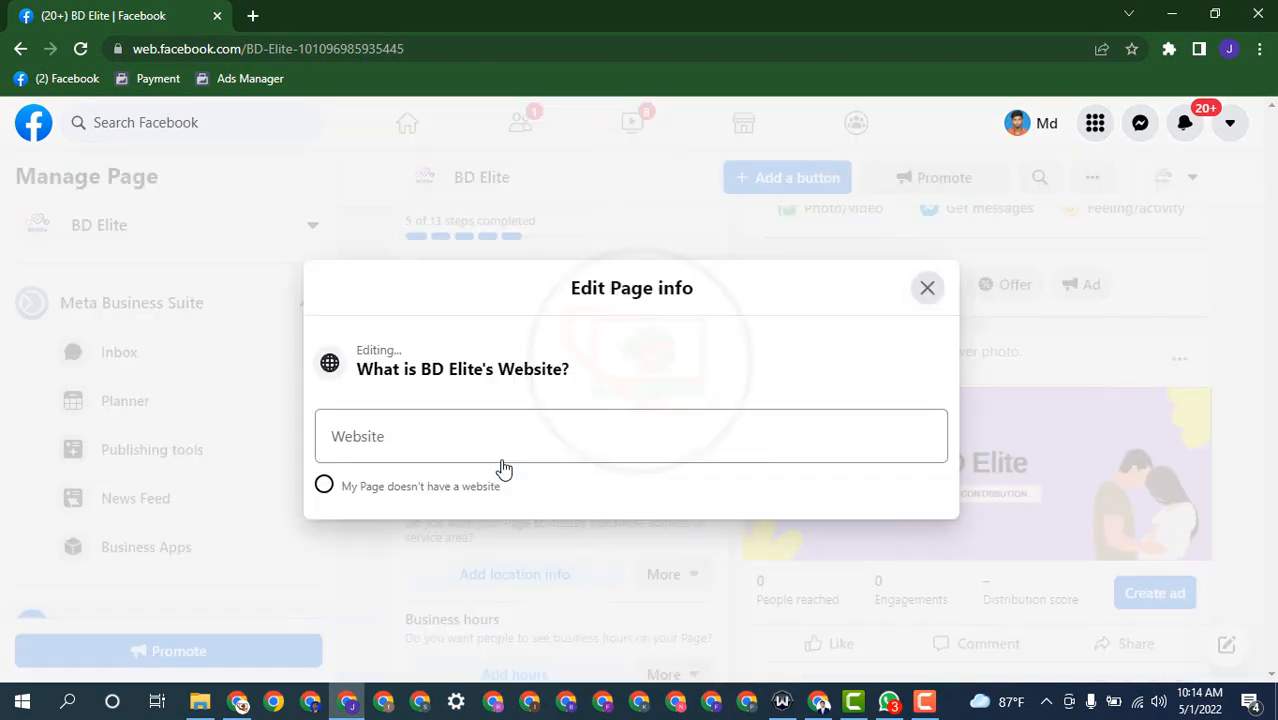
pyautogui.rightClick(469, 451)
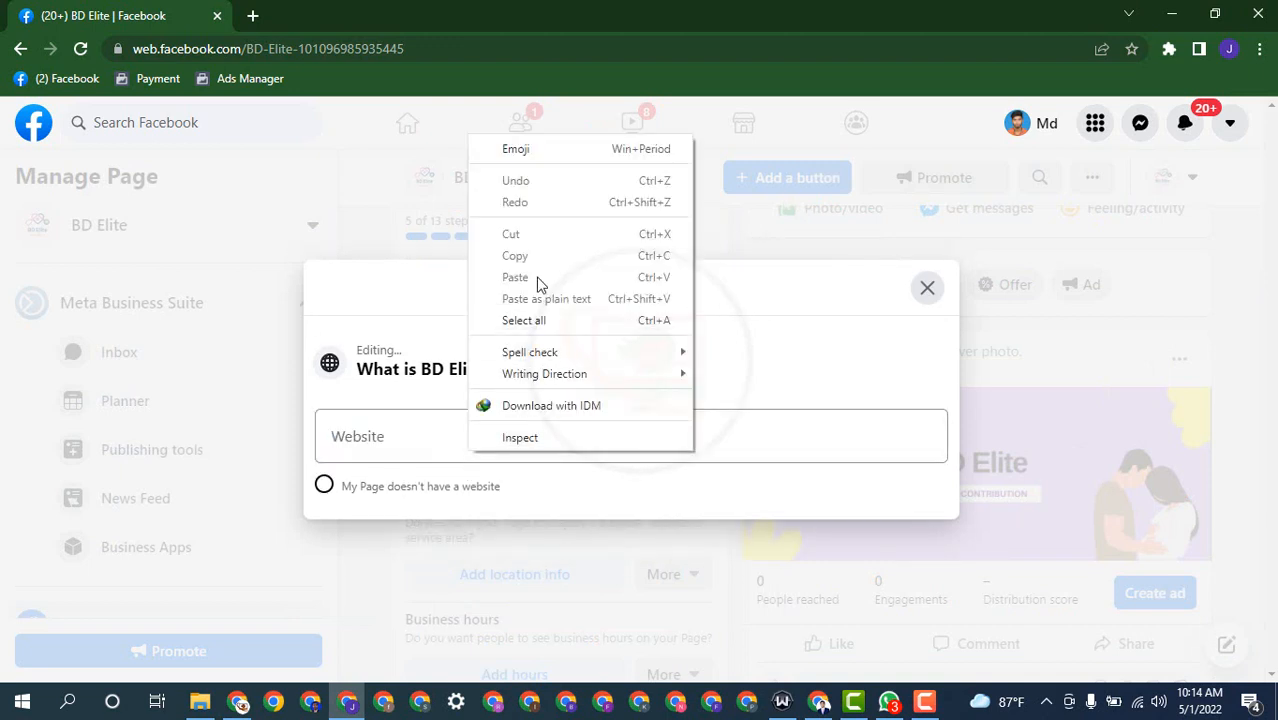
pyautogui.click(390, 432)
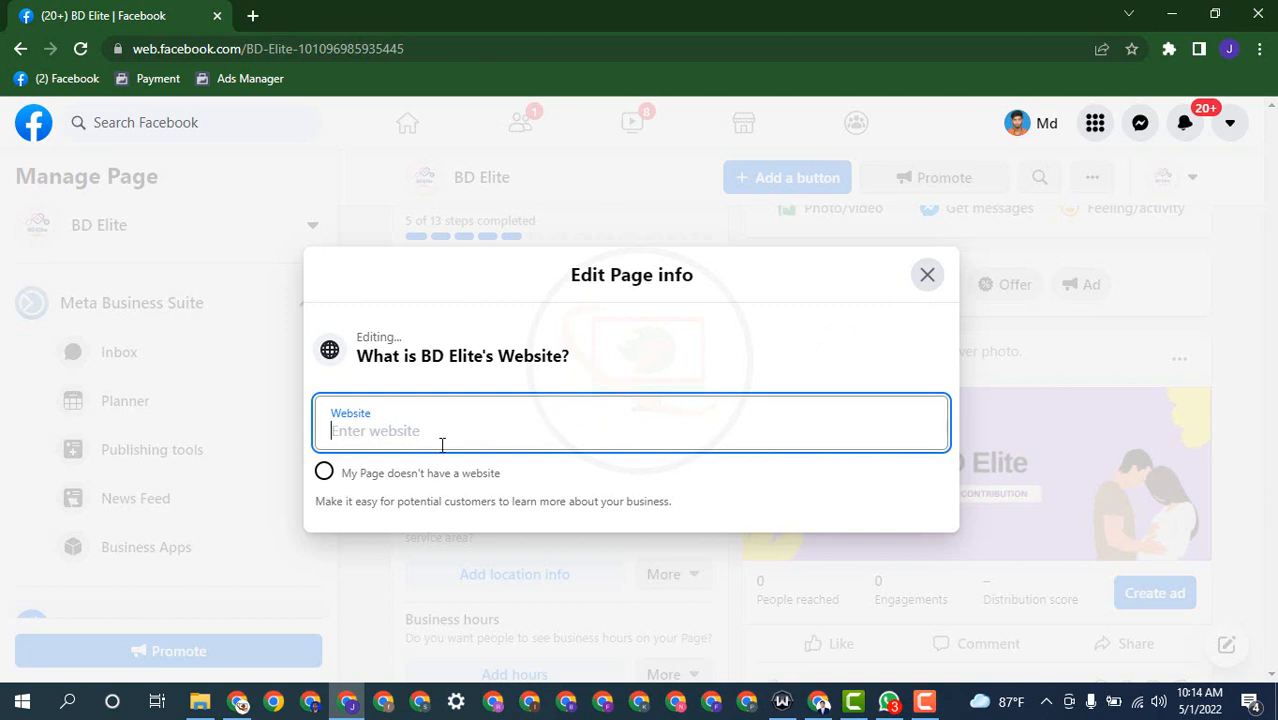
pyautogui.write('BD')
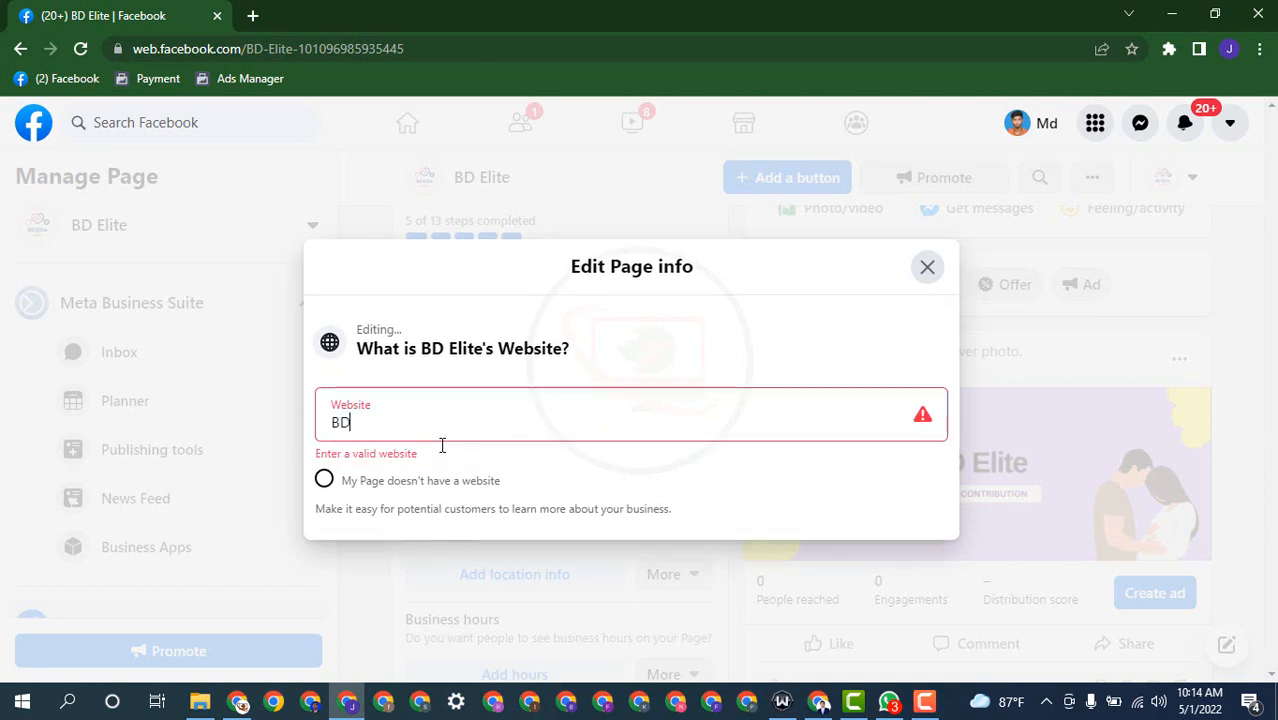
pyautogui.press('BackSpace')
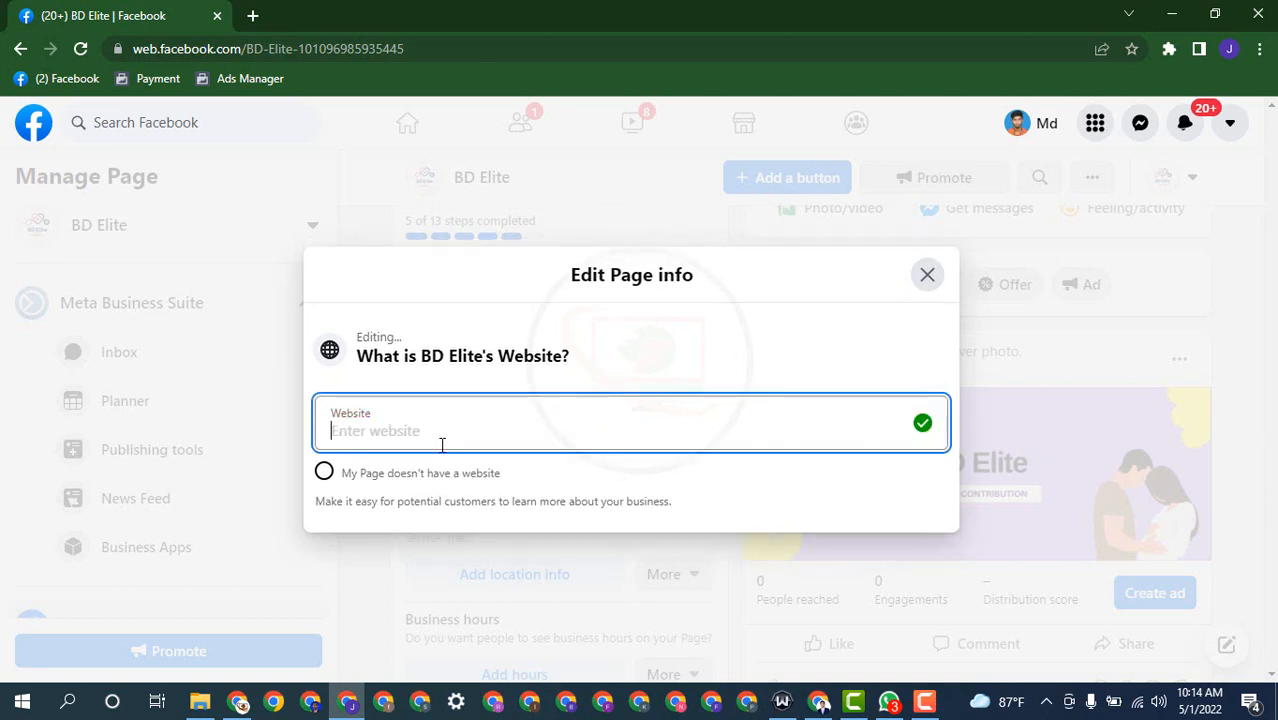
pyautogui.write('bdelits')
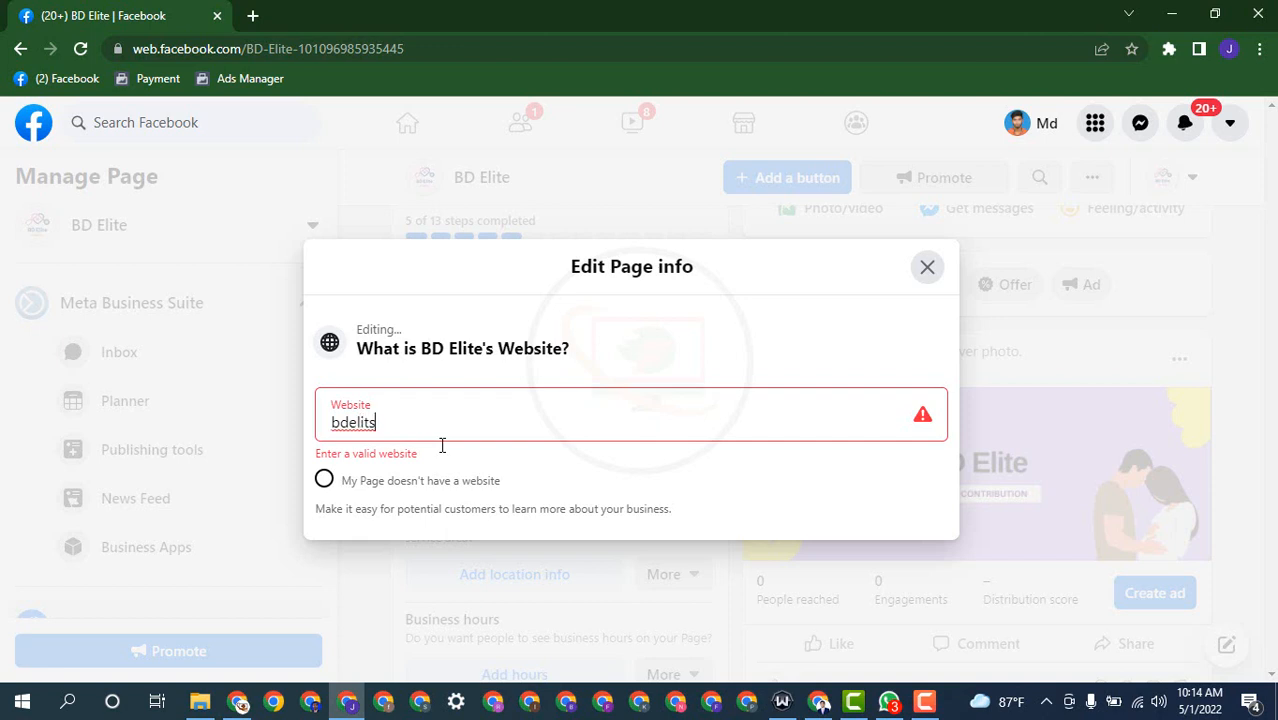
pyautogui.write('.c')
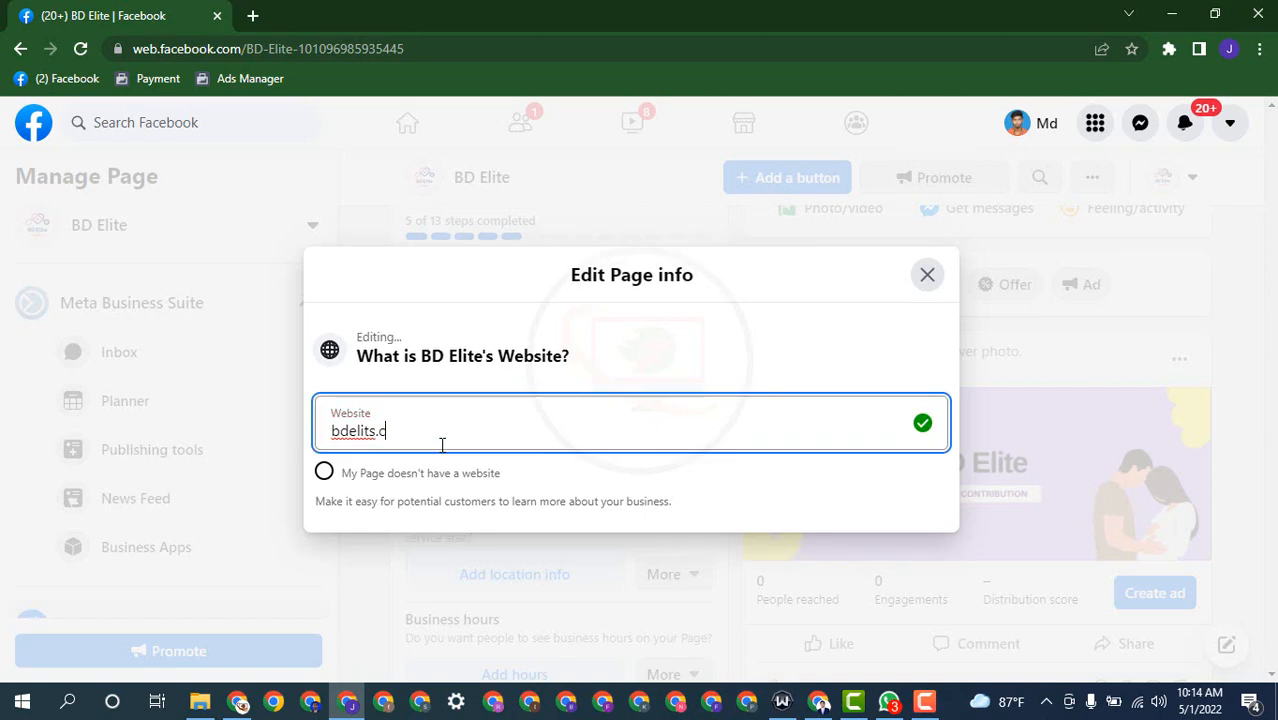
pyautogui.write('om')
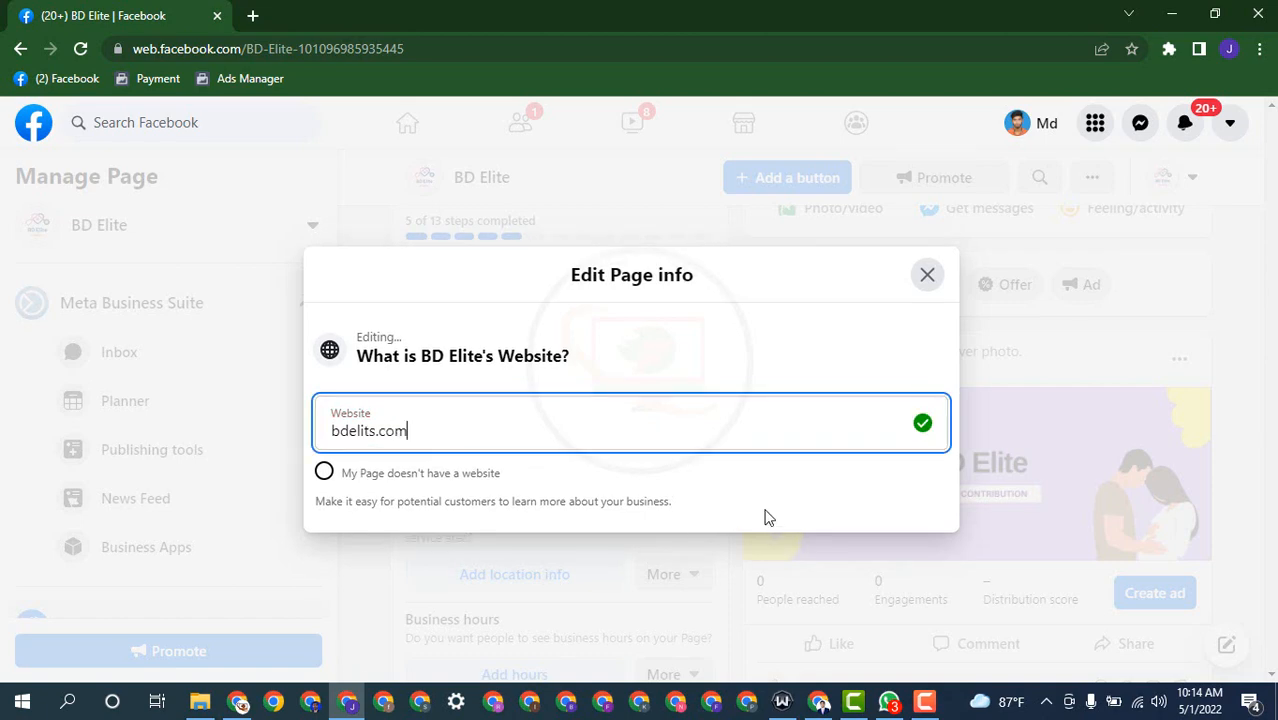
pyautogui.click(766, 508)
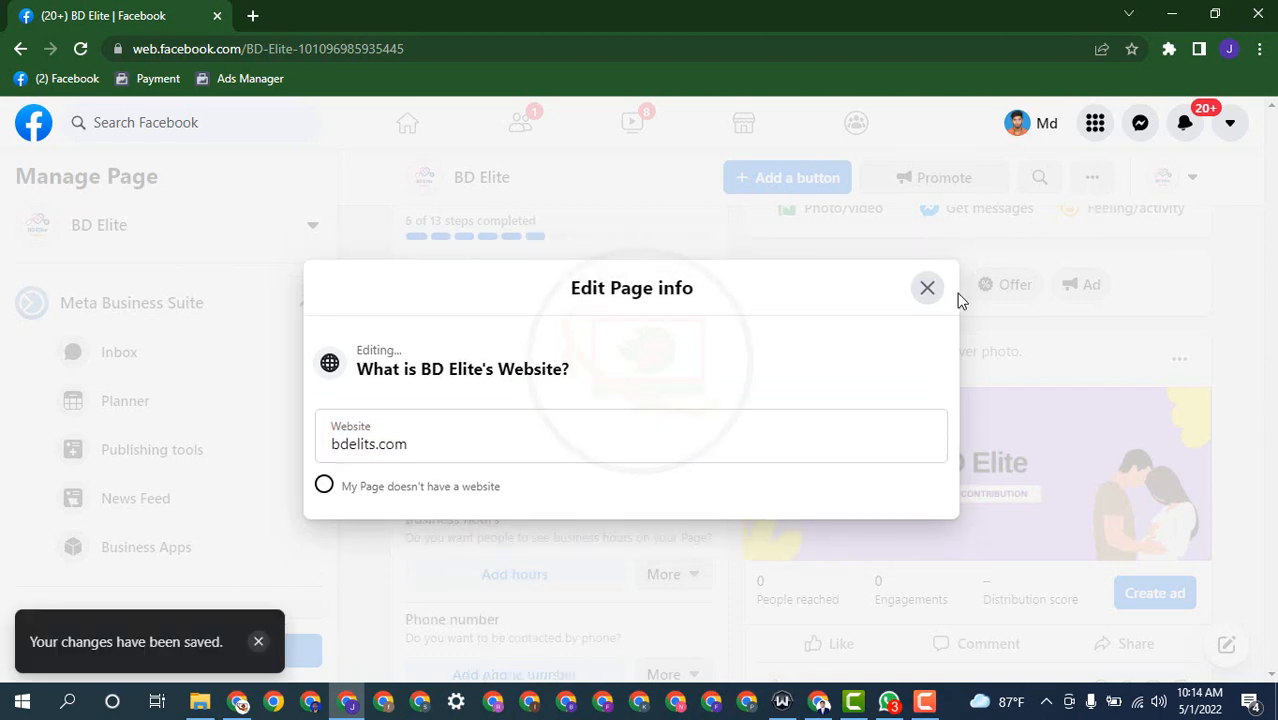
pyautogui.click(928, 289)
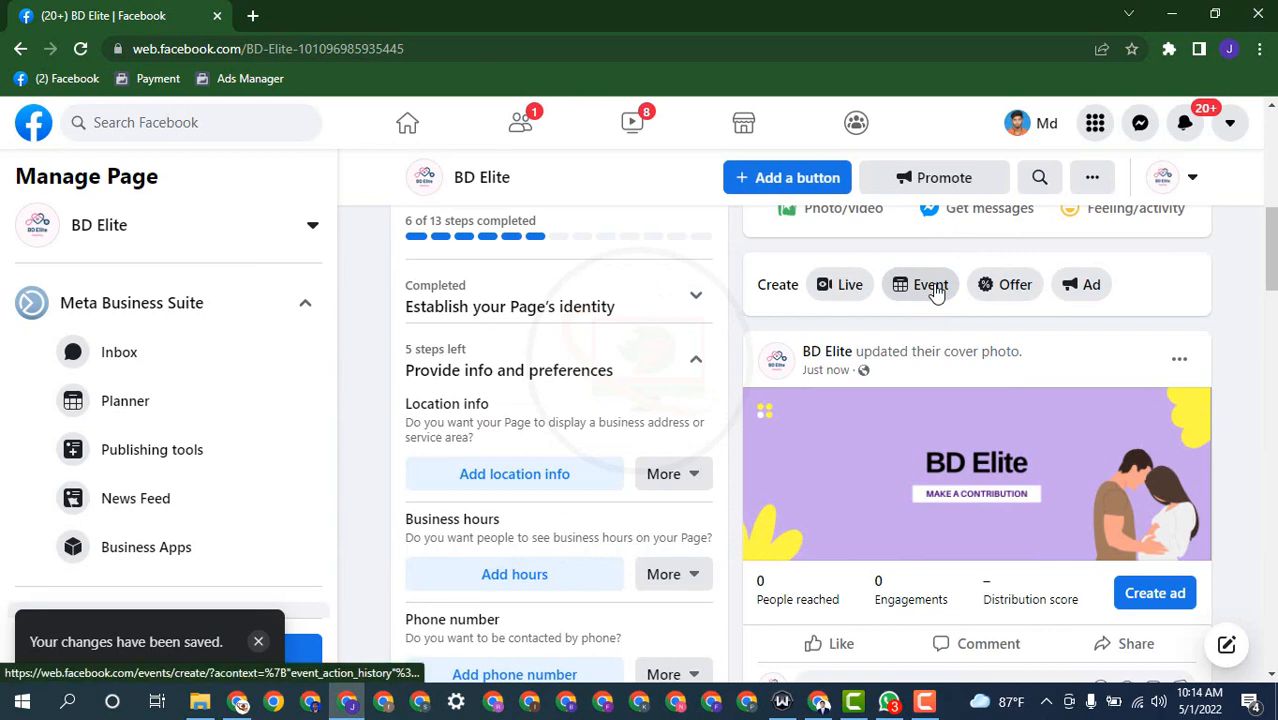
# Step: Set the Page's city to Dhaka, Dhaka Division, Bangladesh from the 'dha' suggestions
pyautogui.click(466, 370)
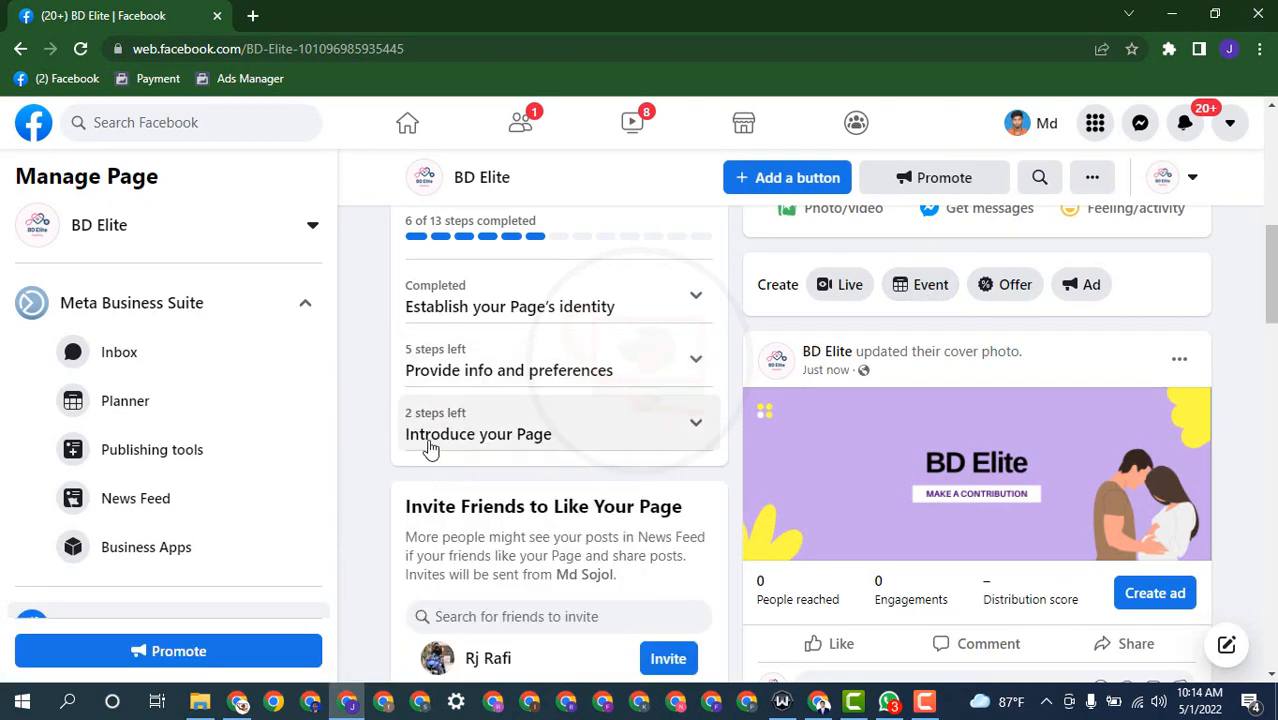
pyautogui.scroll(2, 480, 366)
pyautogui.scroll(-1, 540, 490)
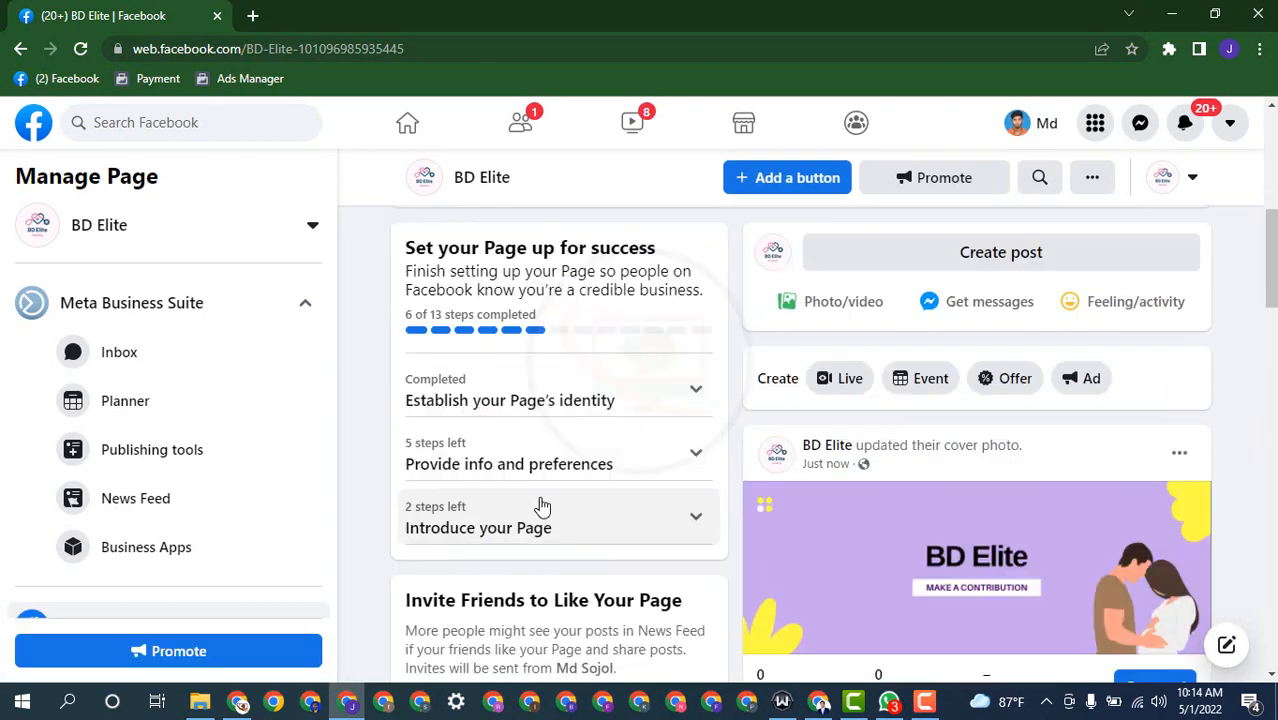
pyautogui.click(515, 455)
pyautogui.scroll(-1, 540, 457)
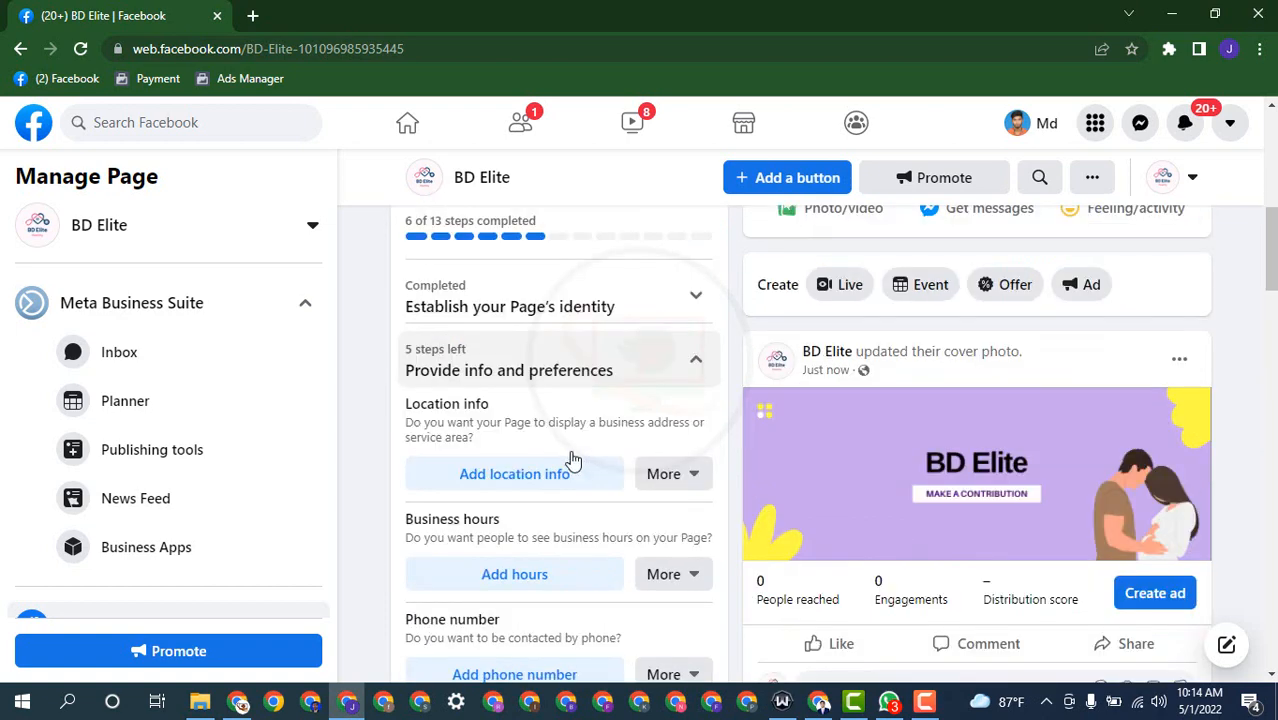
pyautogui.click(534, 487)
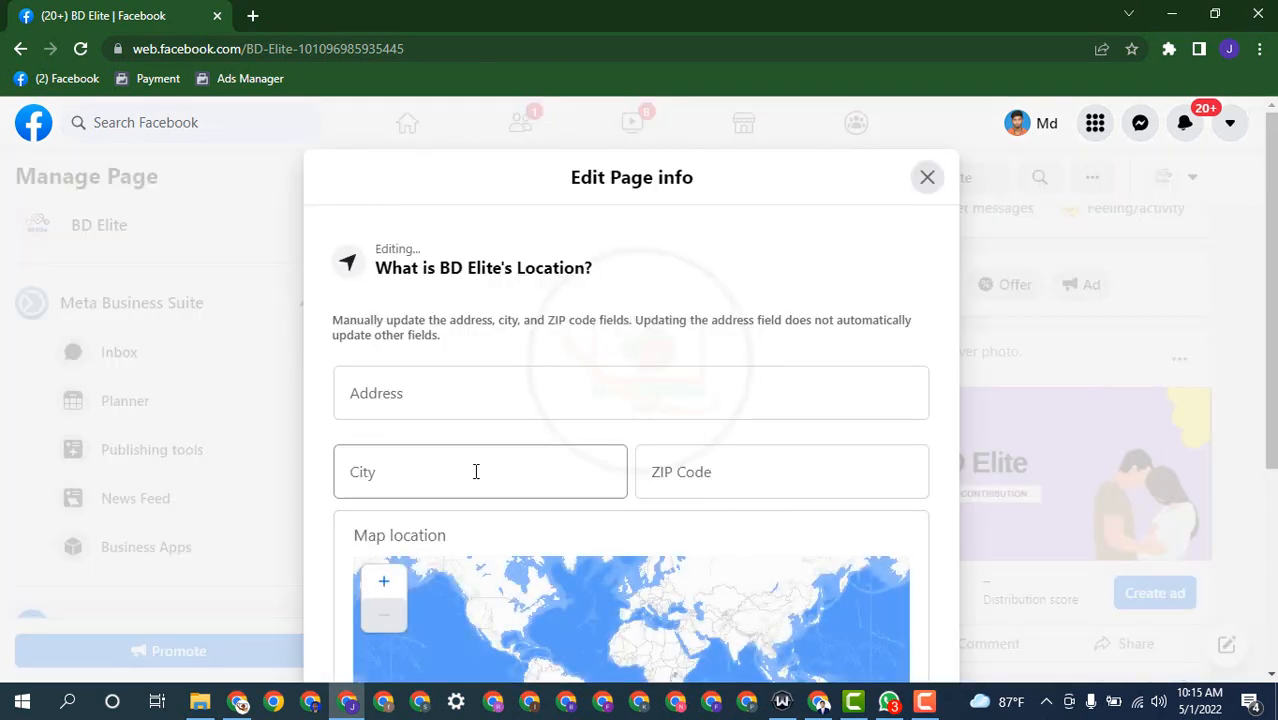
pyautogui.click(476, 472)
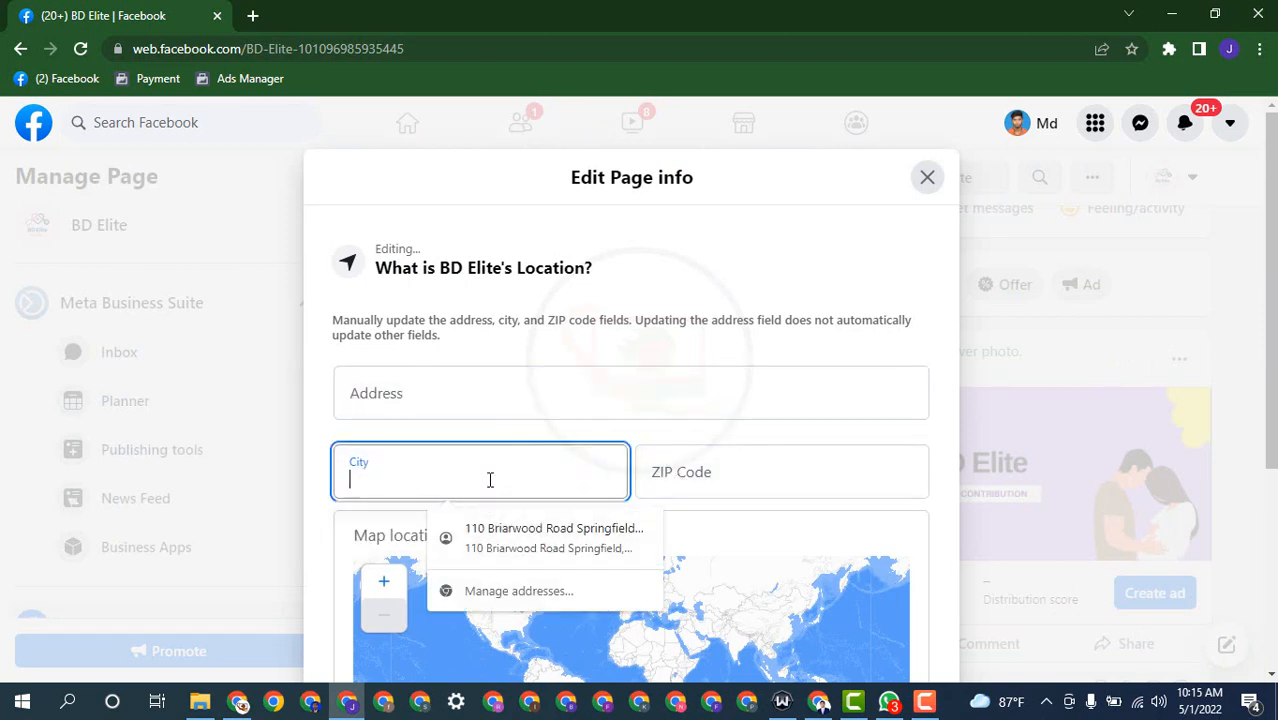
pyautogui.write('d')
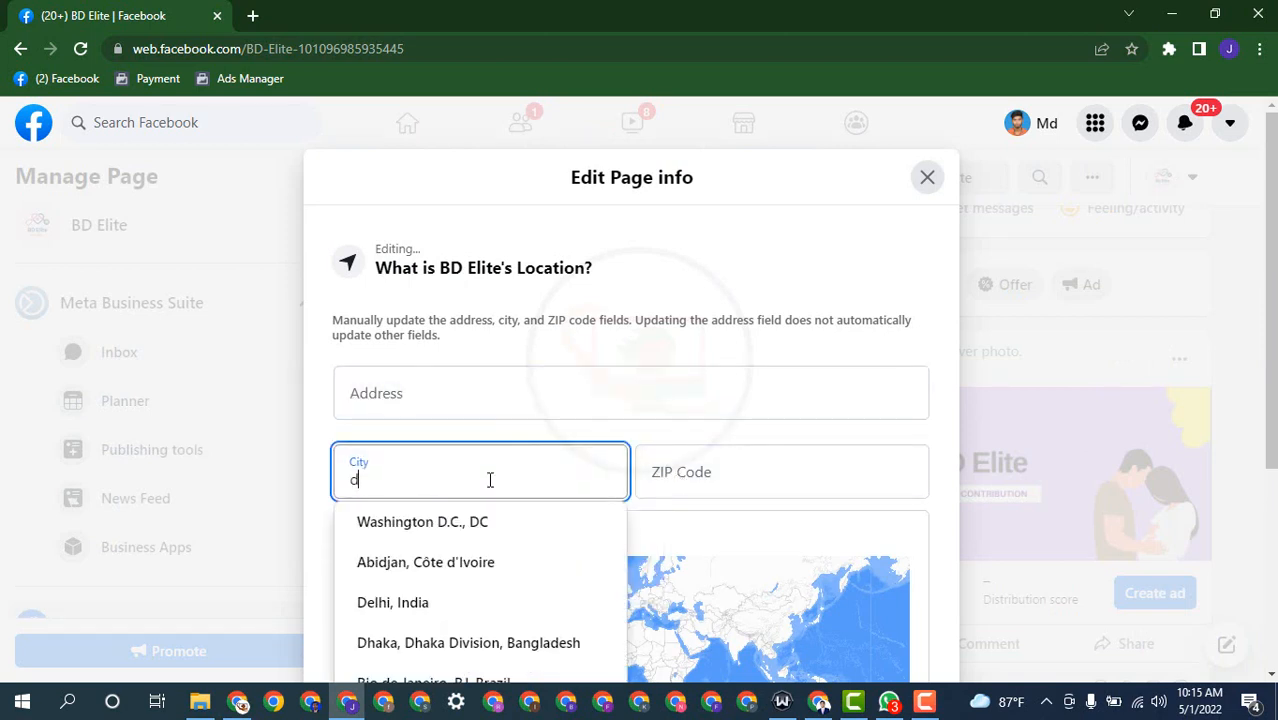
pyautogui.write('hak')
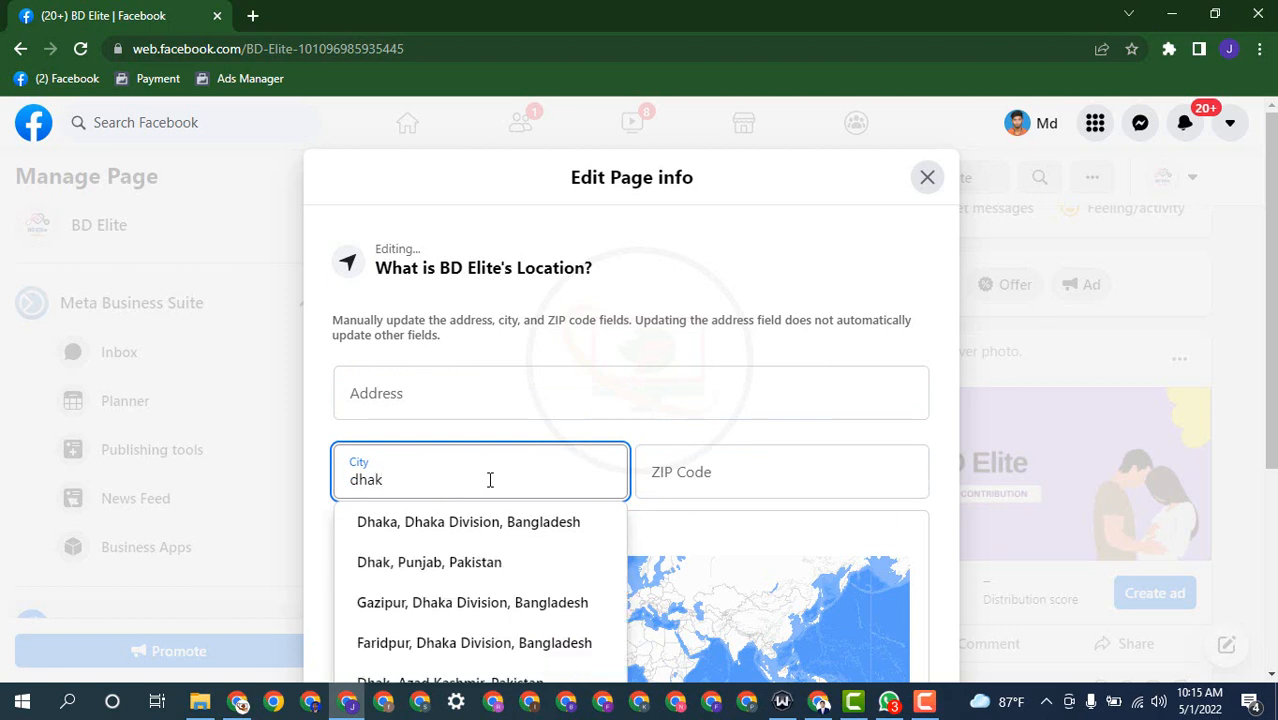
pyautogui.click(470, 530)
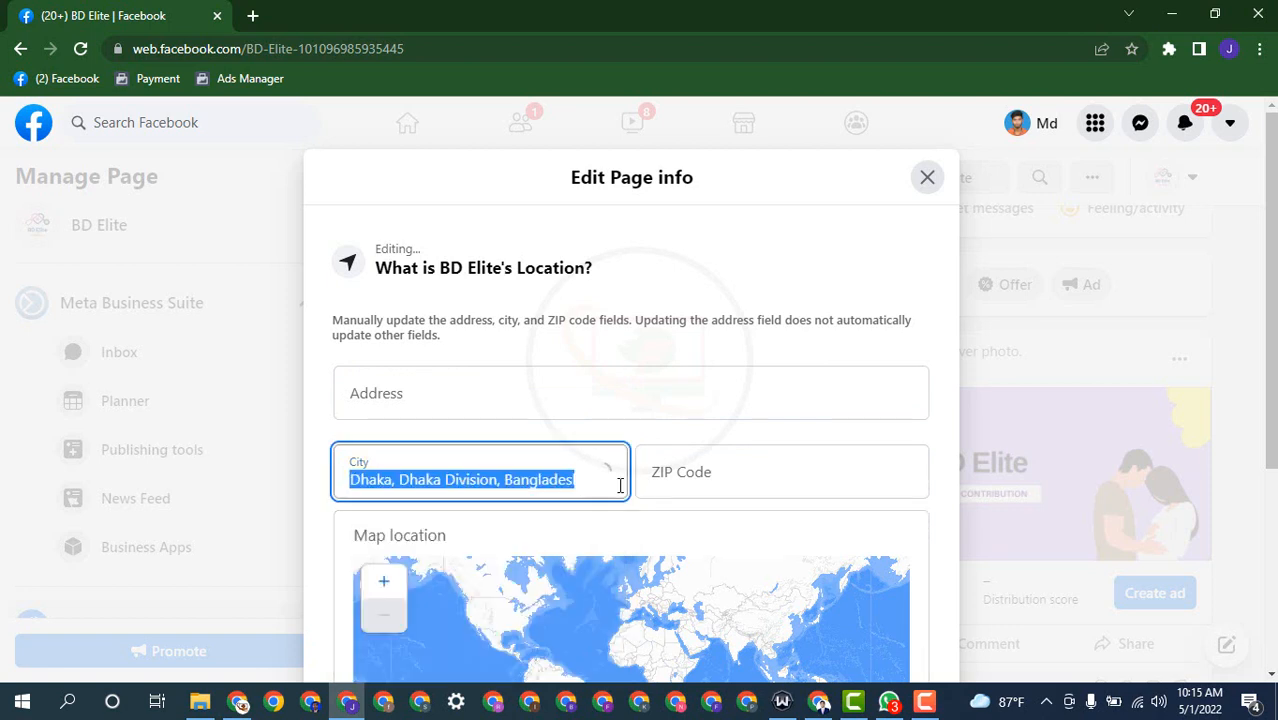
# Step: Fill in ZIP code 2282 and close the Page info editor
pyautogui.click(703, 484)
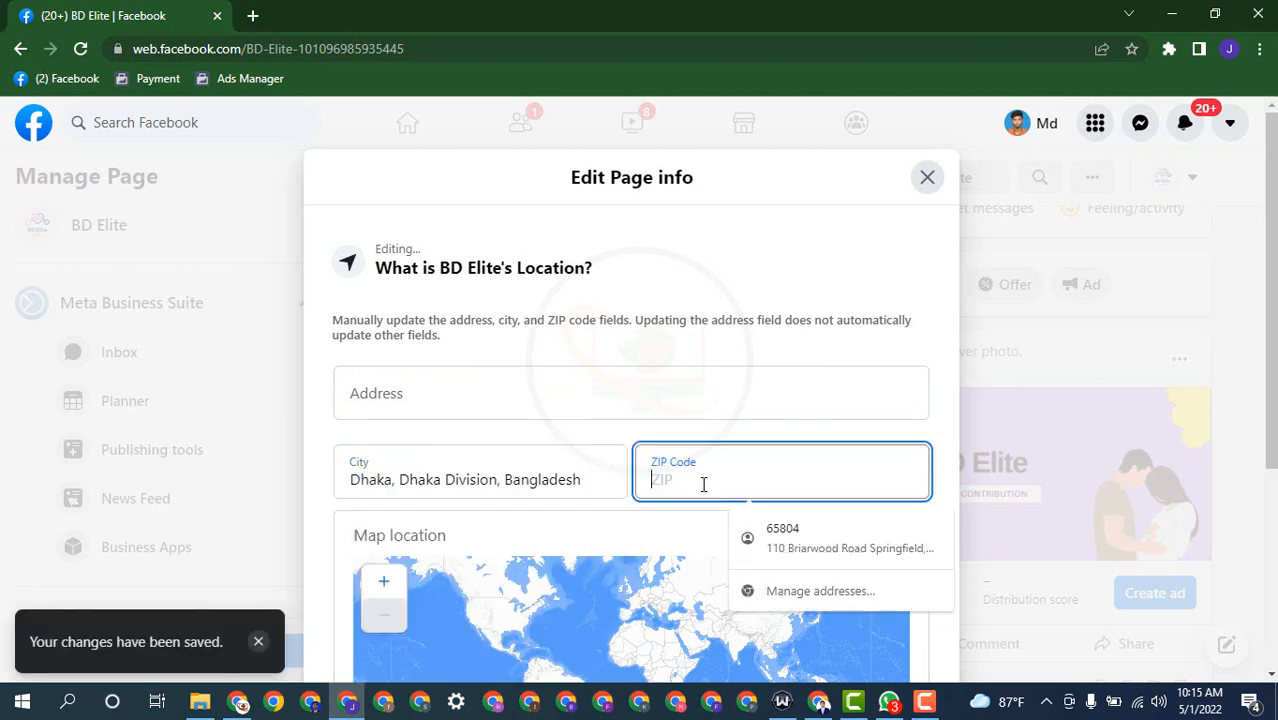
pyautogui.write('2282')
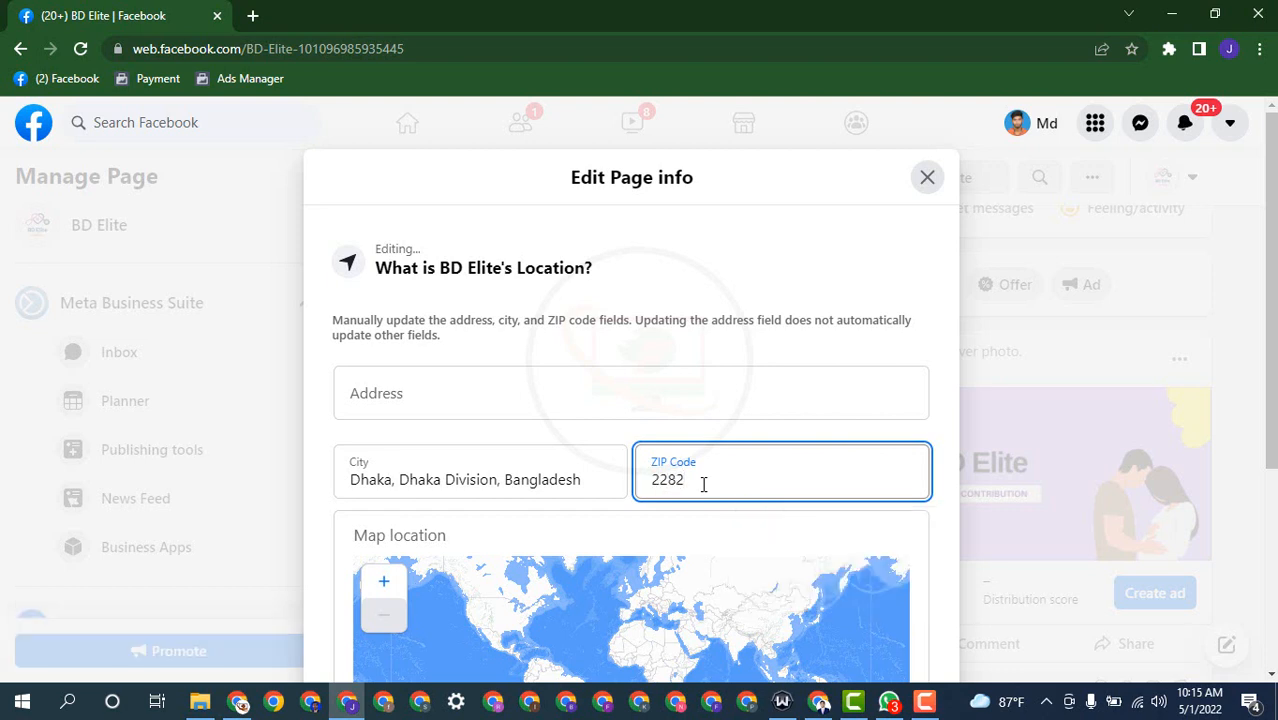
pyautogui.click(956, 505)
pyautogui.scroll(-1, 870, 512)
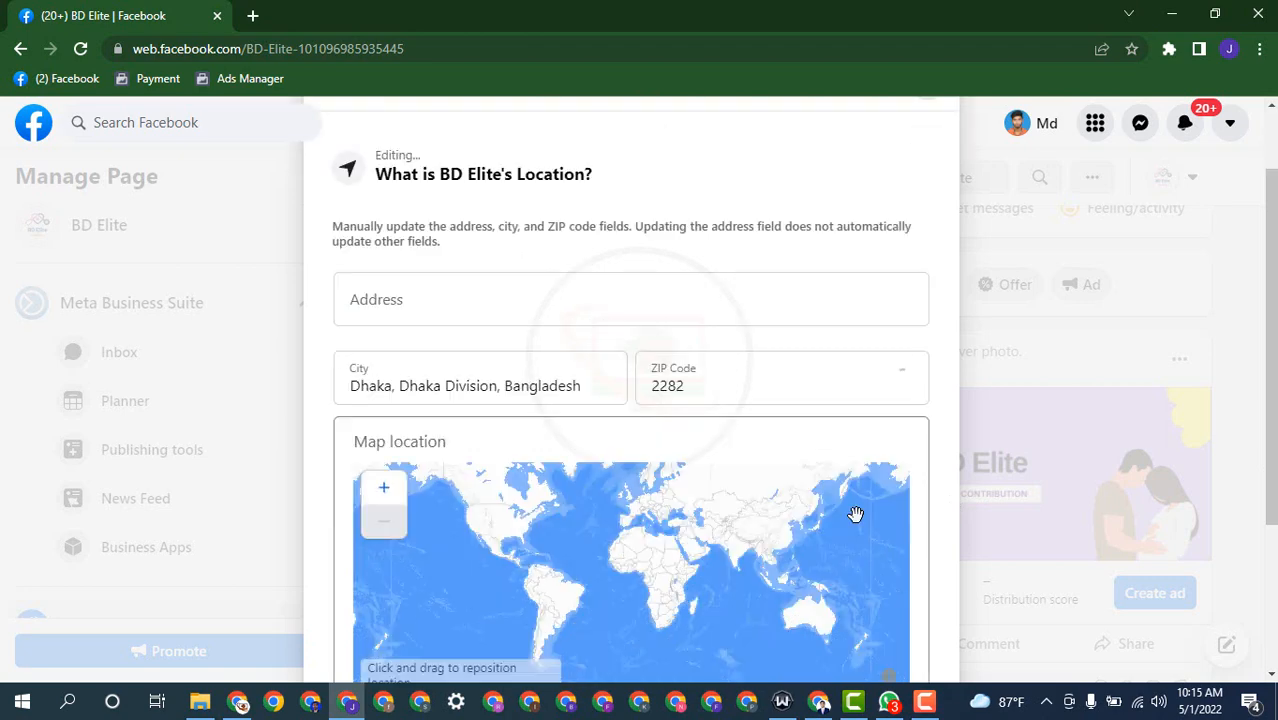
pyautogui.scroll(-3, 300, 540)
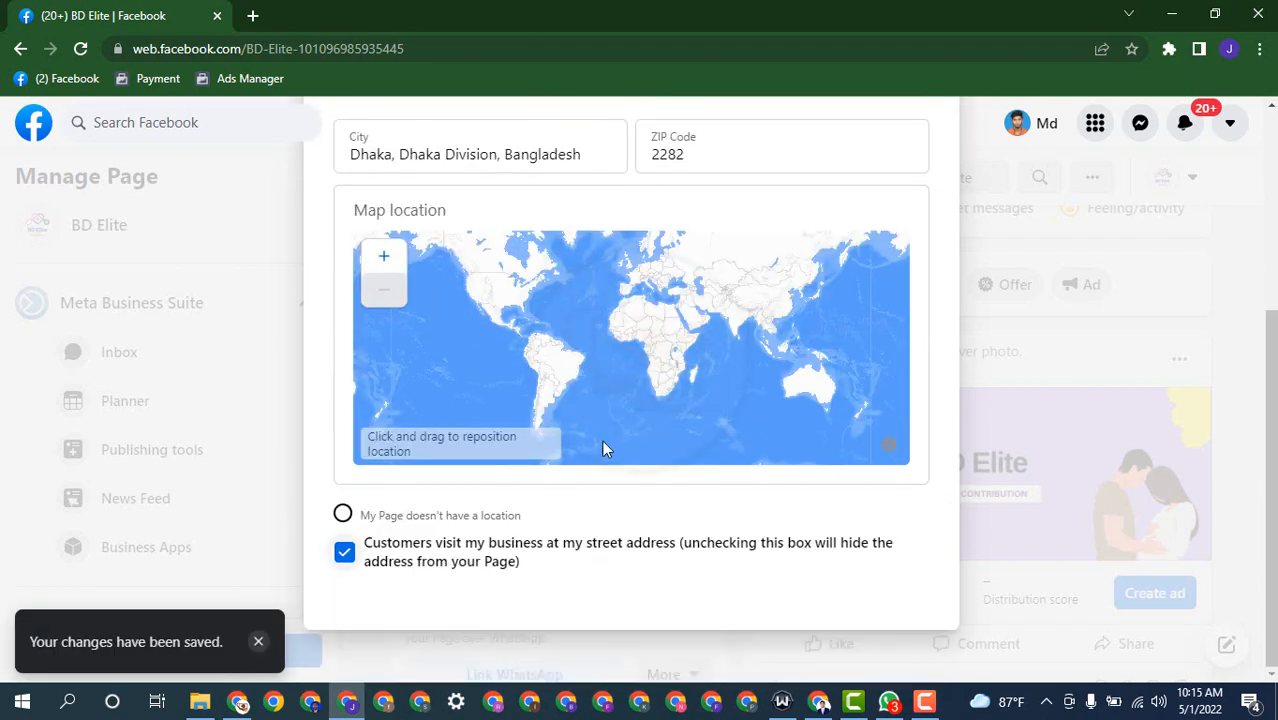
pyautogui.scroll(2, 862, 451)
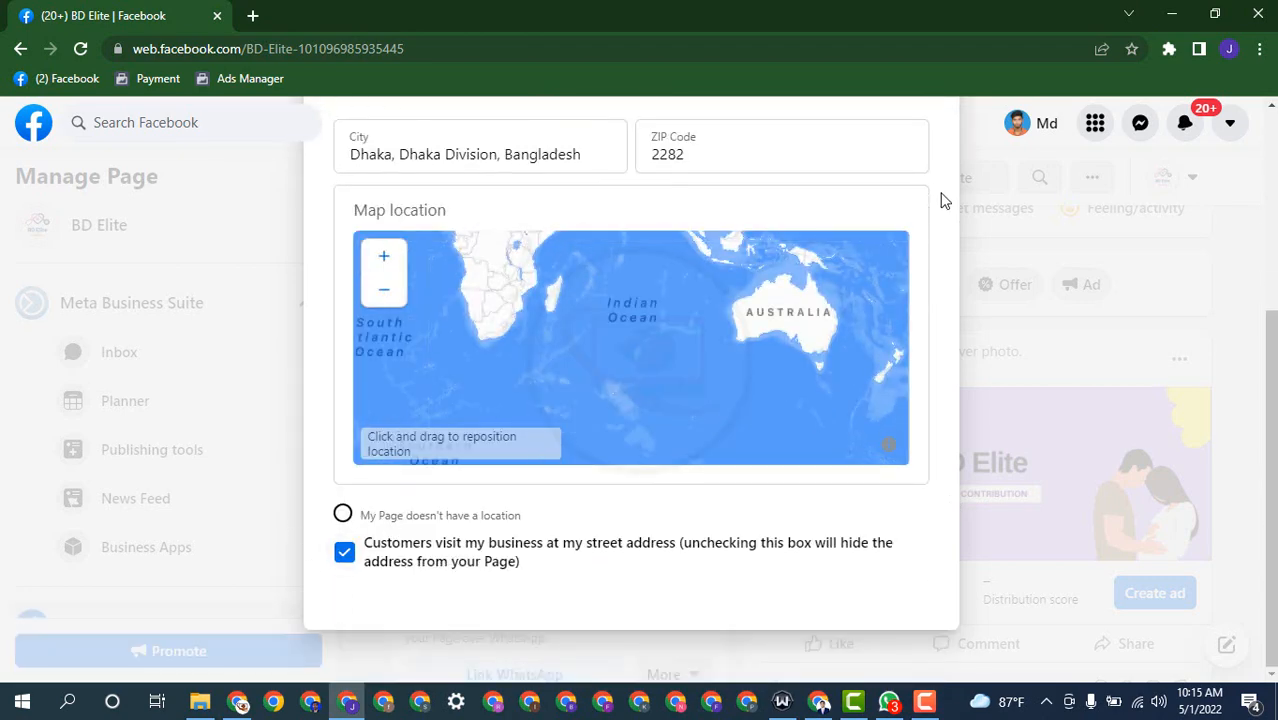
pyautogui.scroll(4, 945, 220)
pyautogui.click(924, 177)
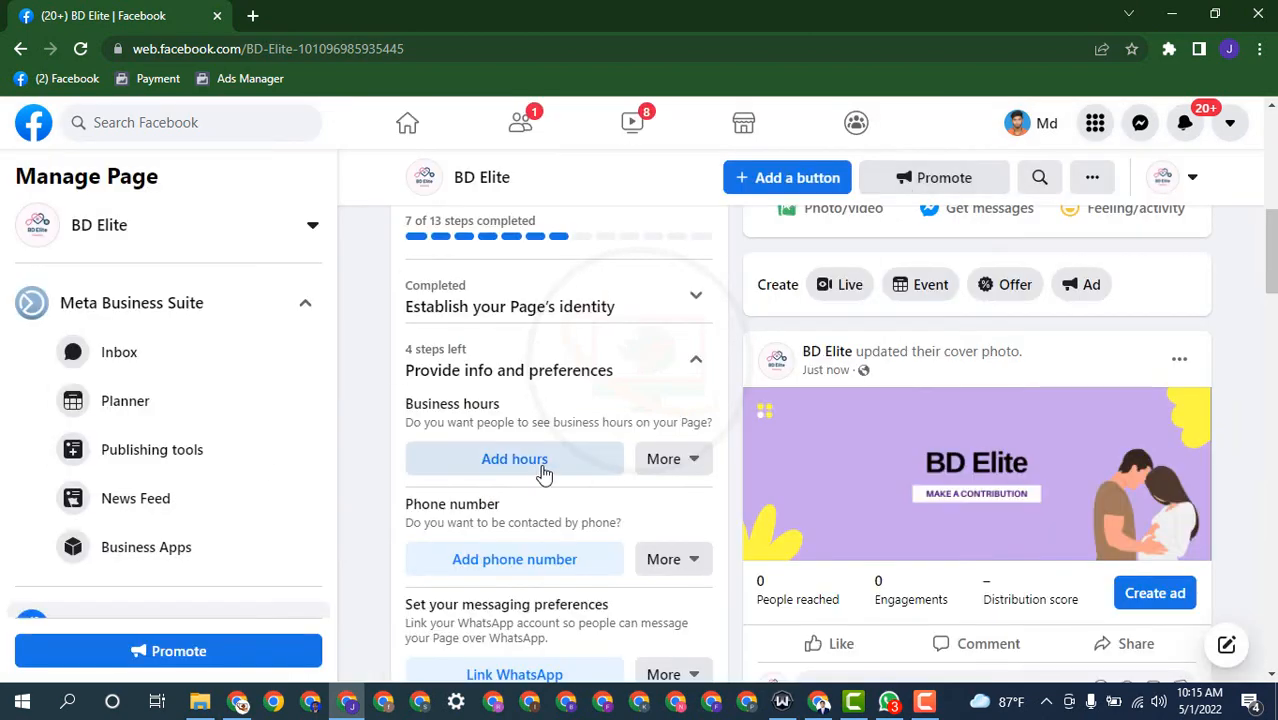
# Step: Set the Page's business hours to Always open
pyautogui.click(507, 388)
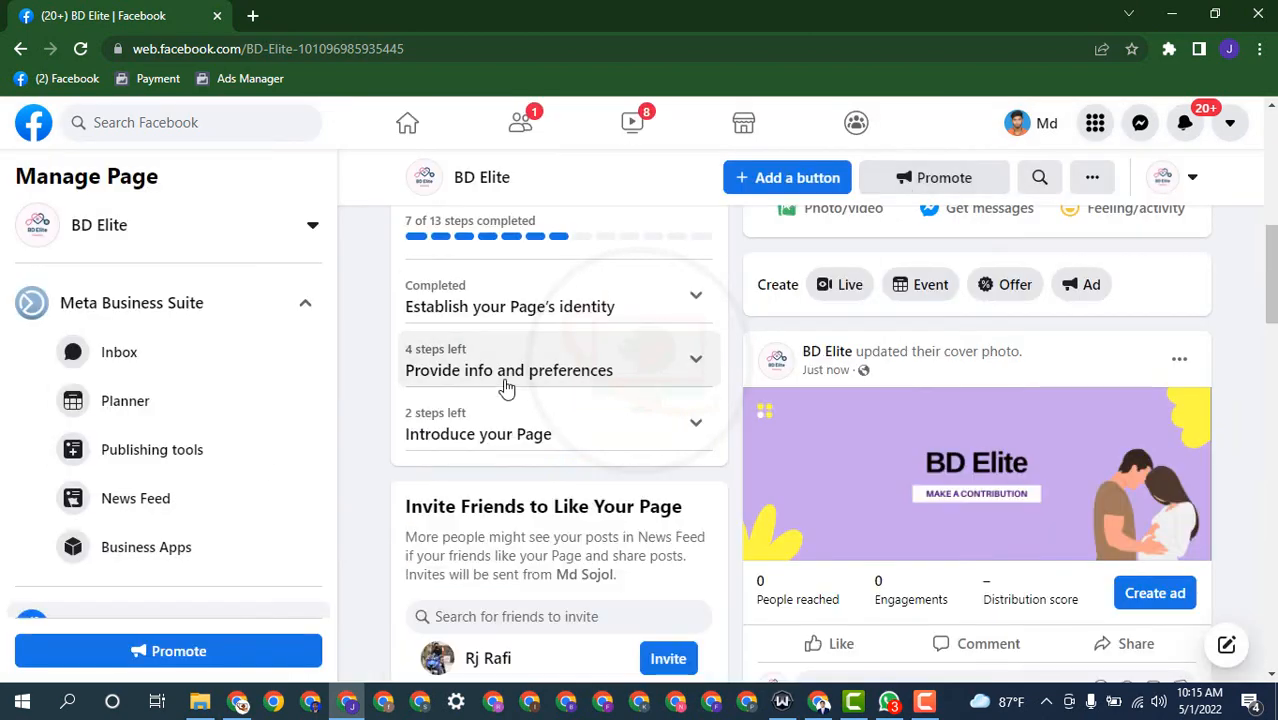
pyautogui.click(507, 385)
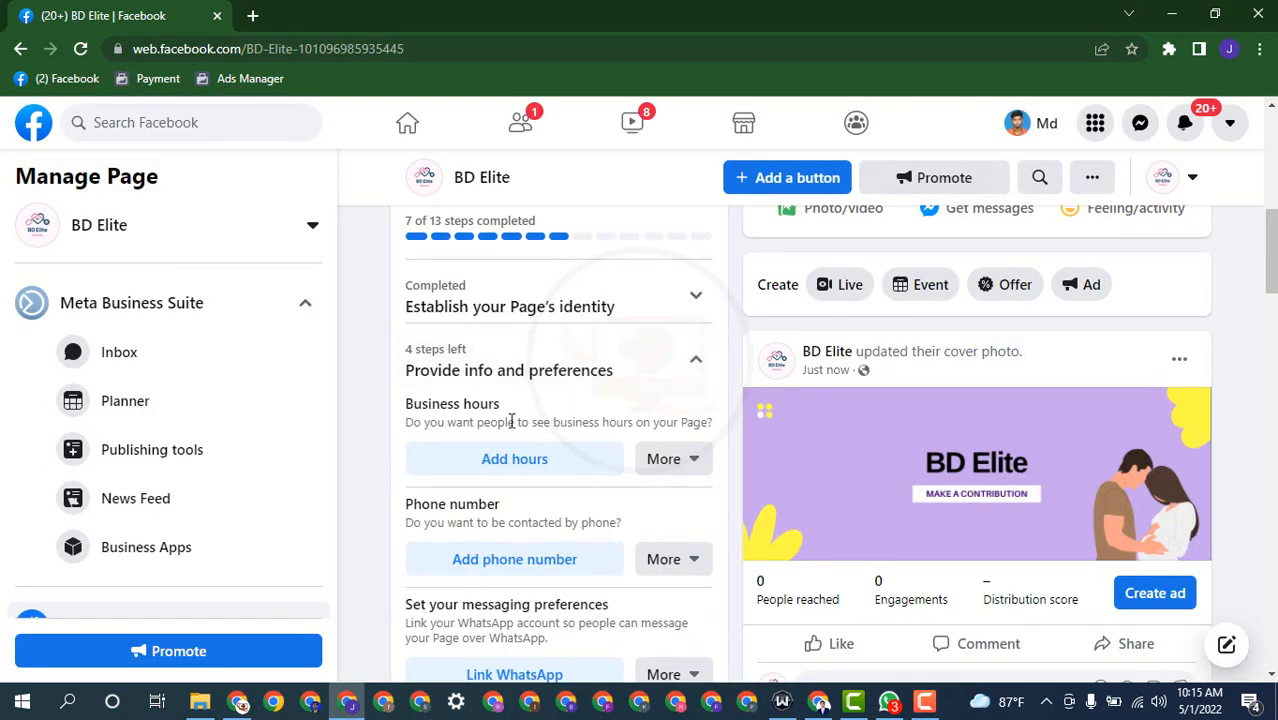
pyautogui.scroll(-1, 510, 430)
pyautogui.click(490, 364)
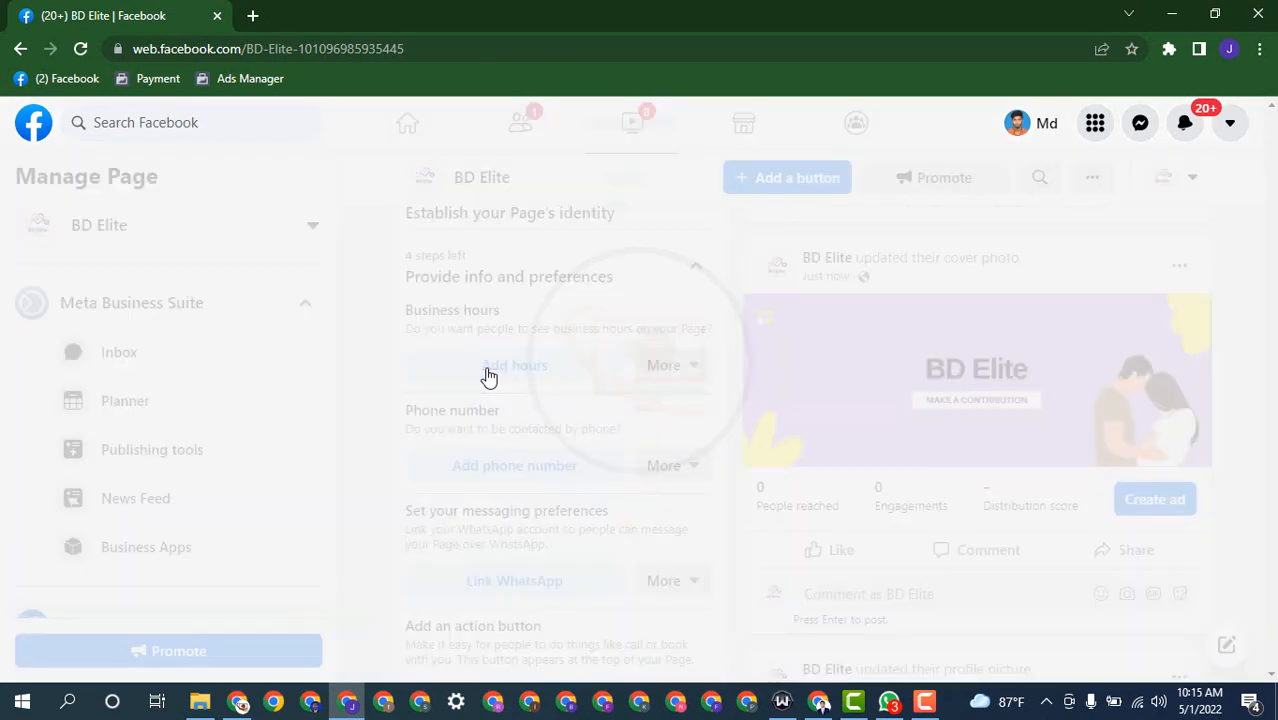
pyautogui.click(427, 406)
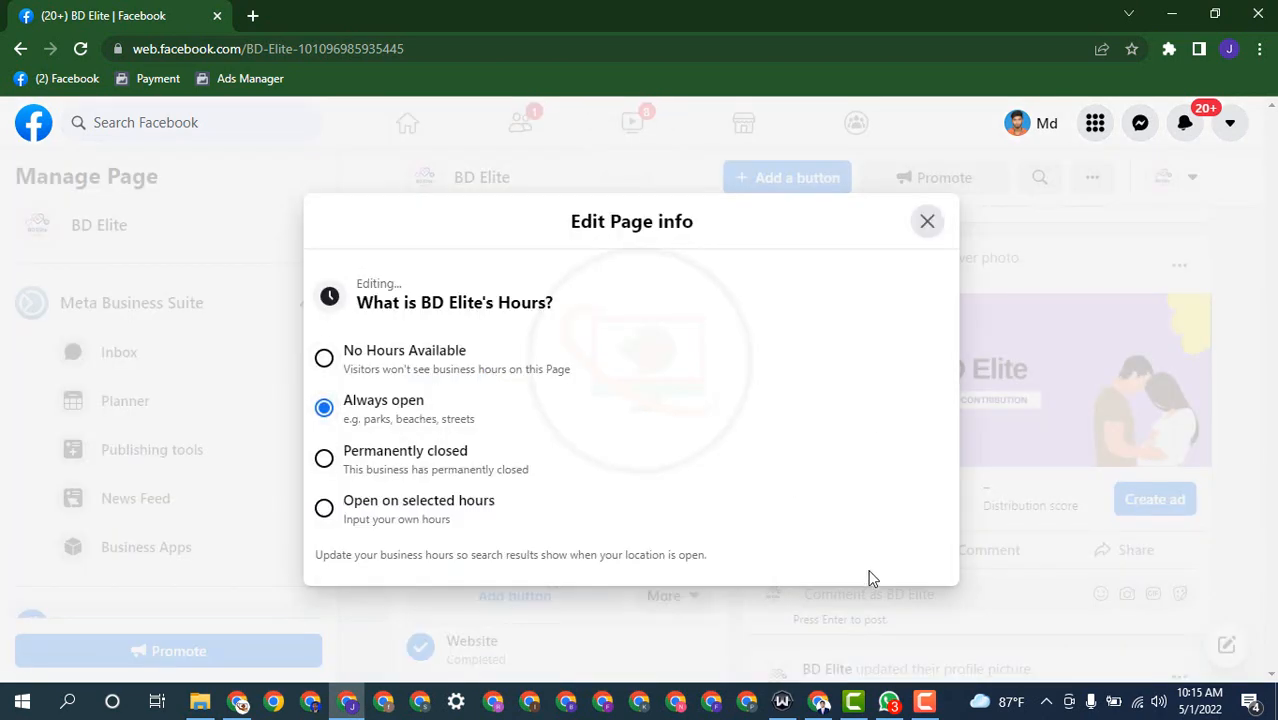
pyautogui.click(927, 221)
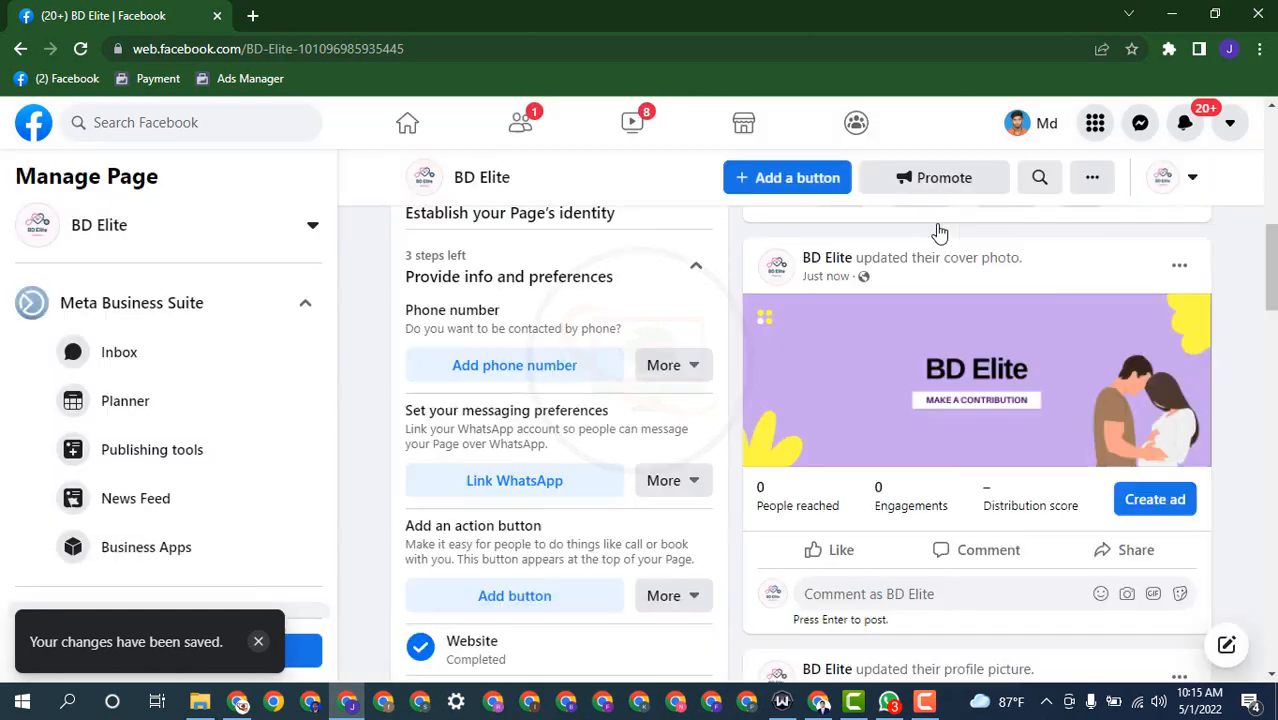
# Step: Add the business phone number to the Page and close the editor
pyautogui.click(457, 380)
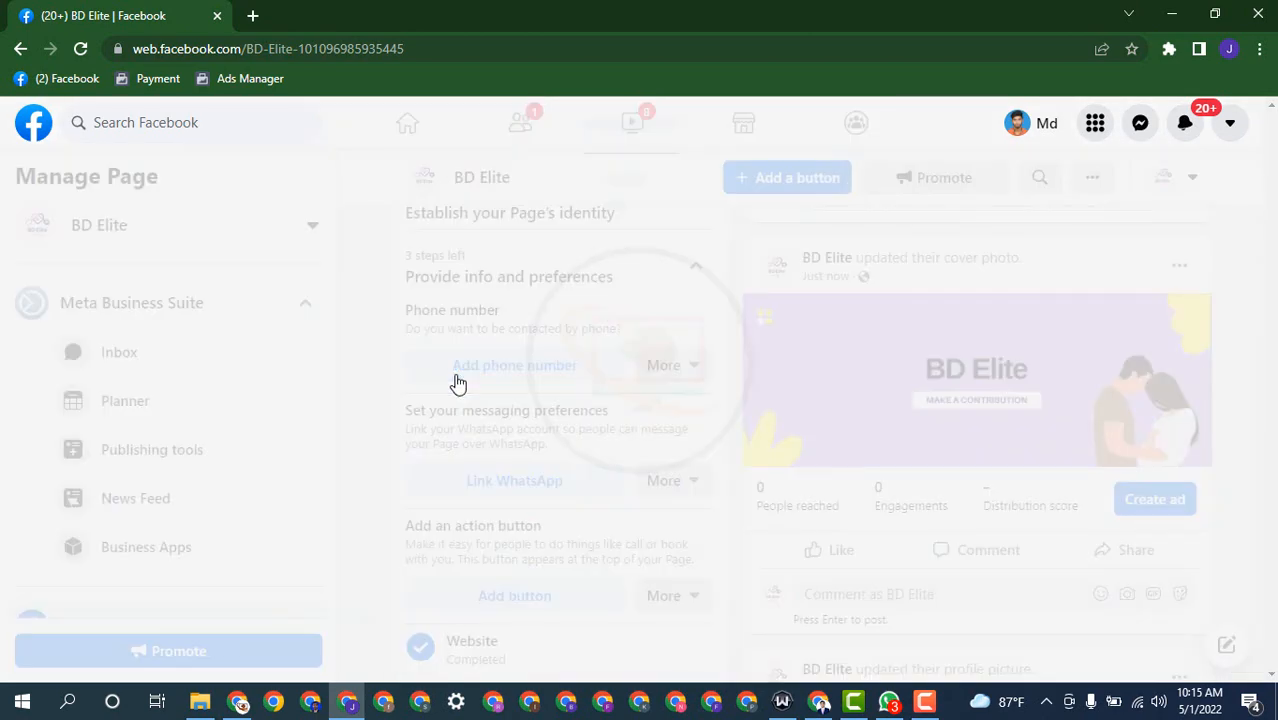
pyautogui.click(502, 443)
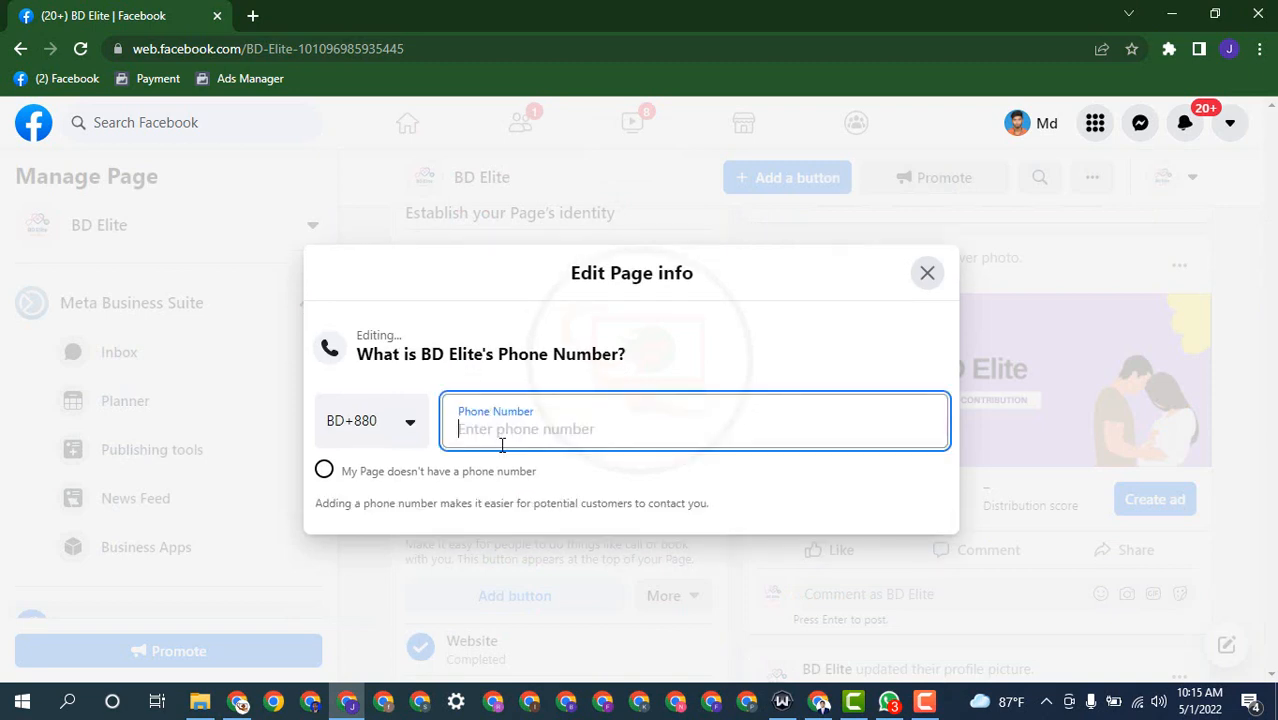
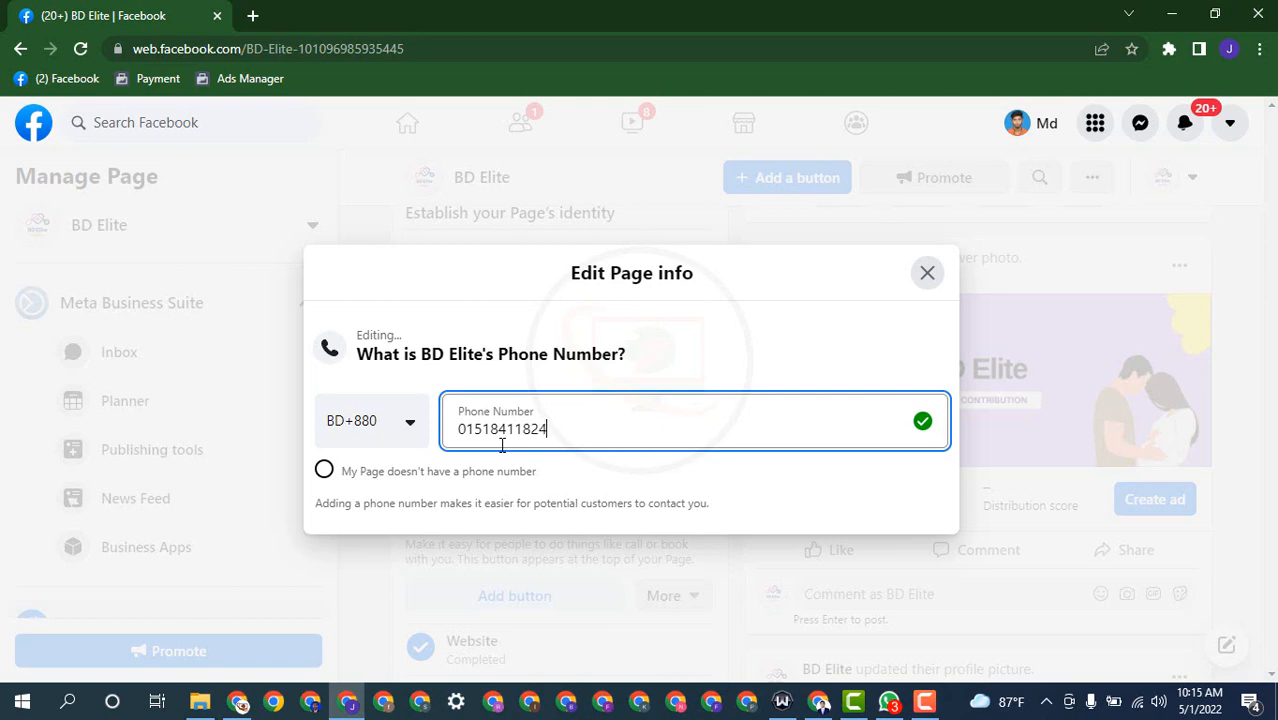
pyautogui.click(836, 508)
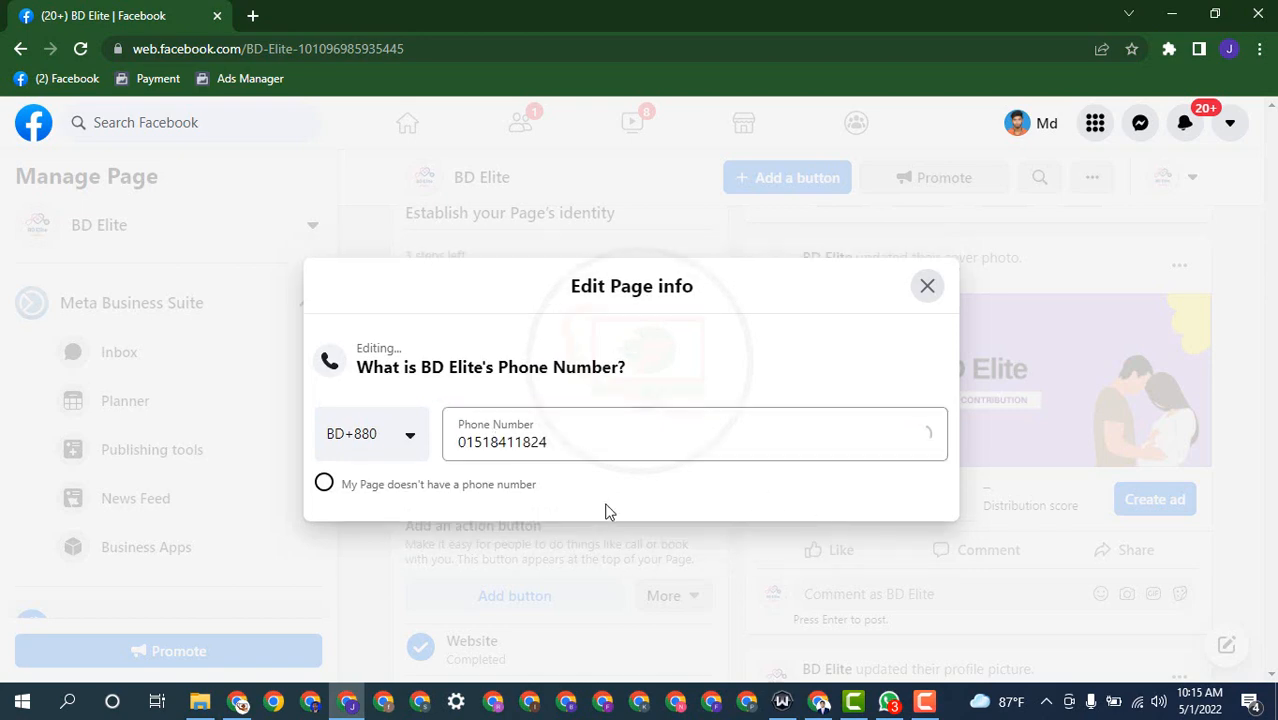
pyautogui.click(927, 286)
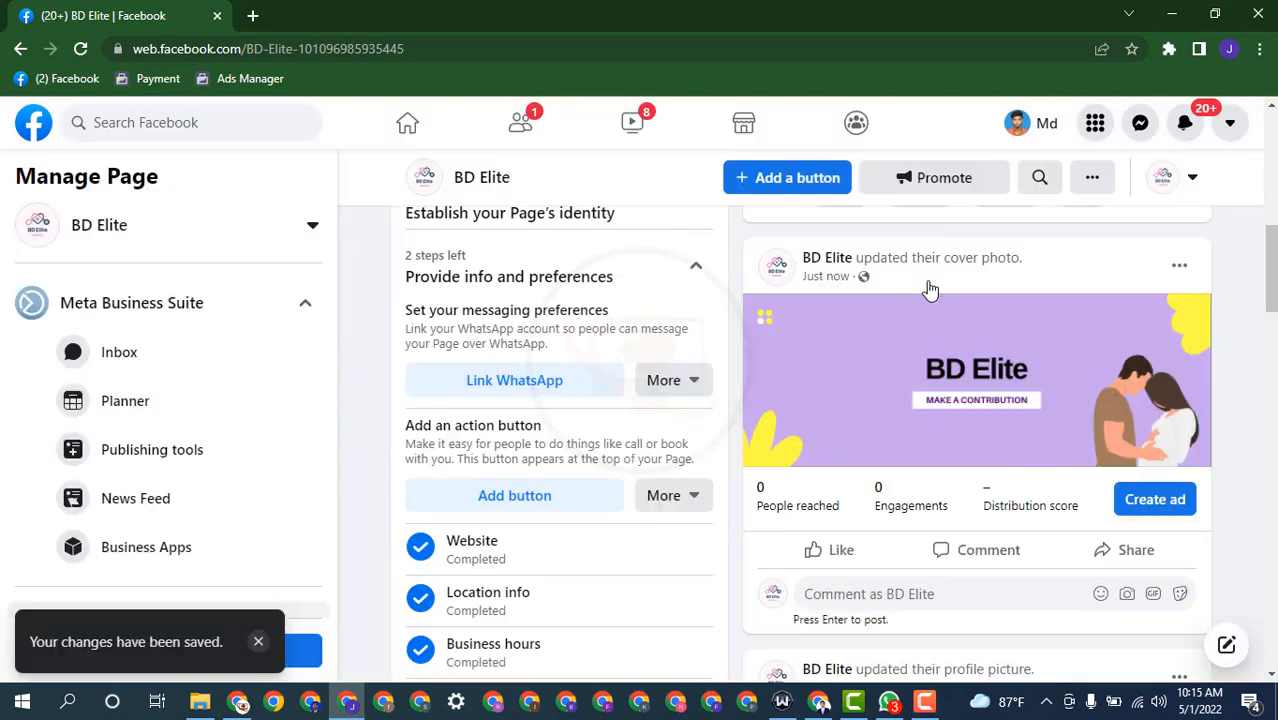
pyautogui.scroll(-2, 540, 488)
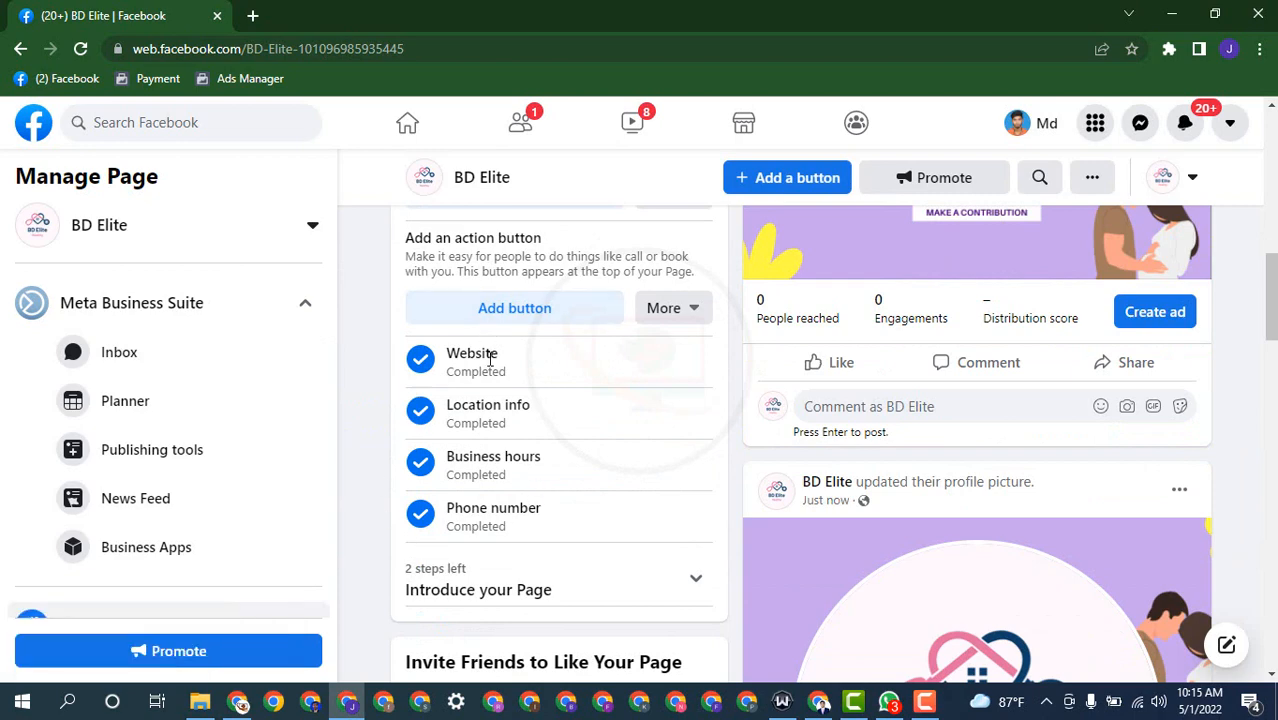
pyautogui.scroll(1, 500, 345)
pyautogui.scroll(1, 556, 397)
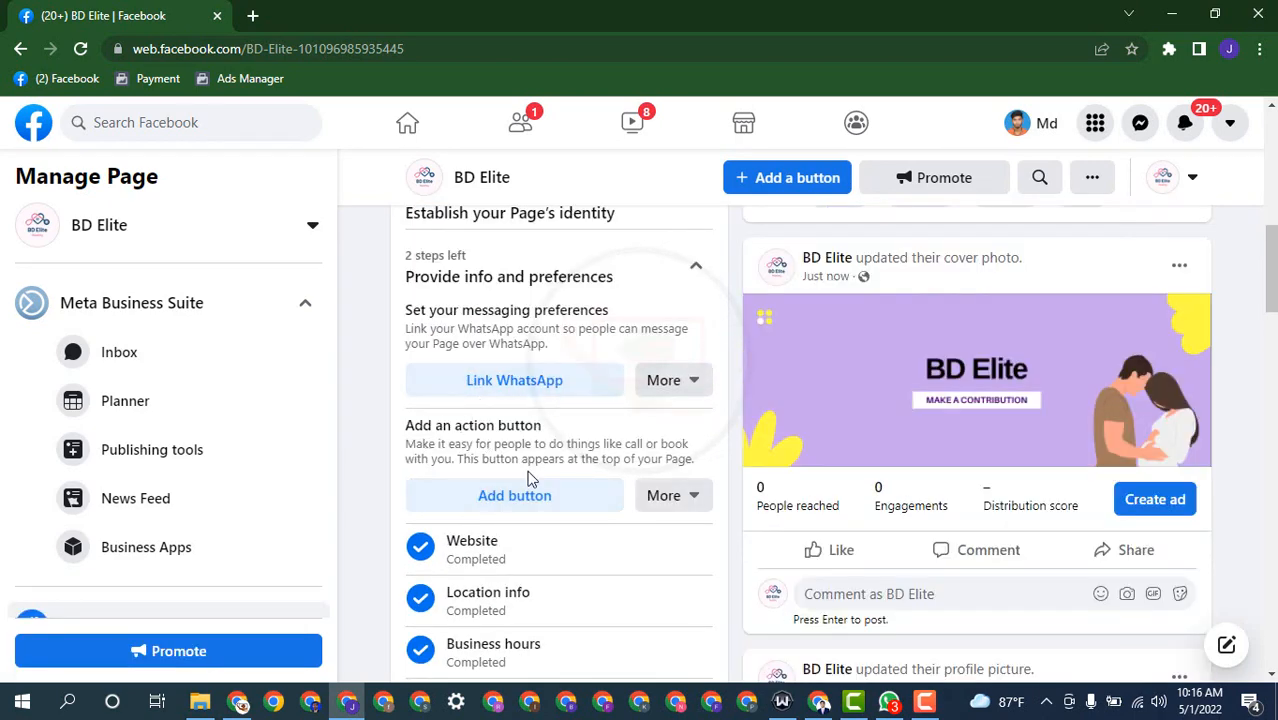
# Step: Add a Send message action button and save the suggested chat FAQ
pyautogui.click(518, 500)
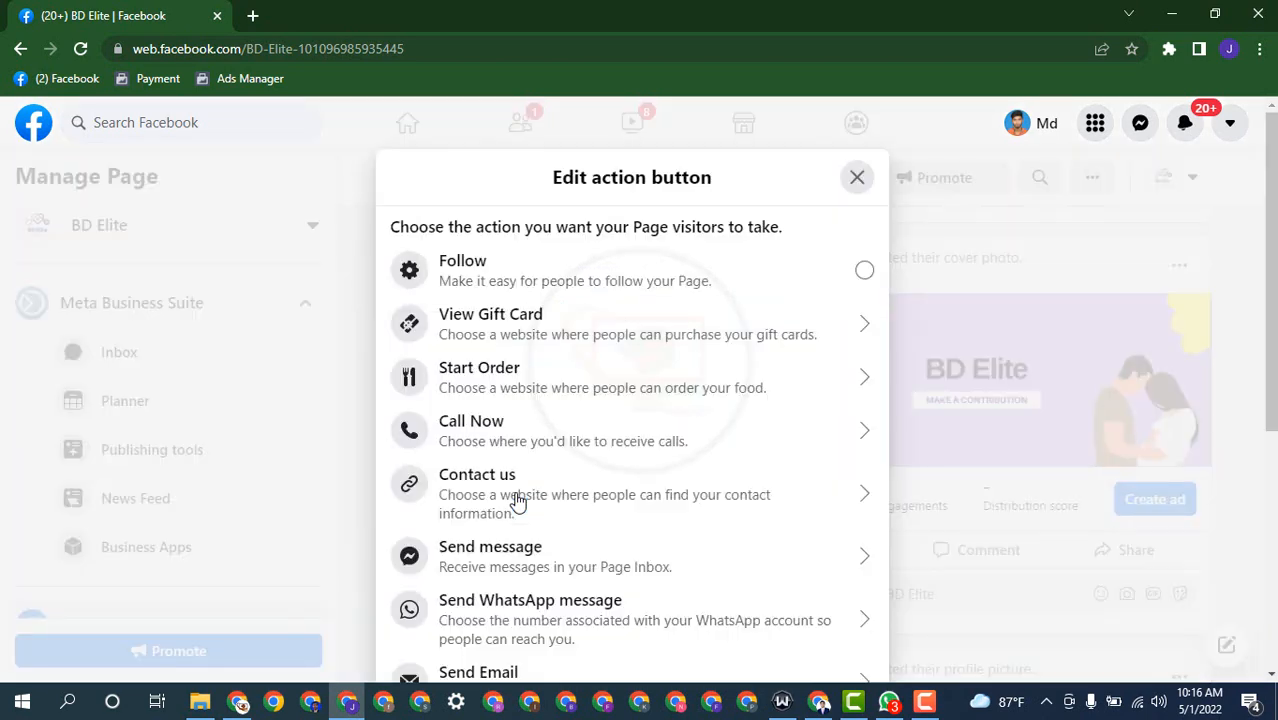
pyautogui.click(478, 572)
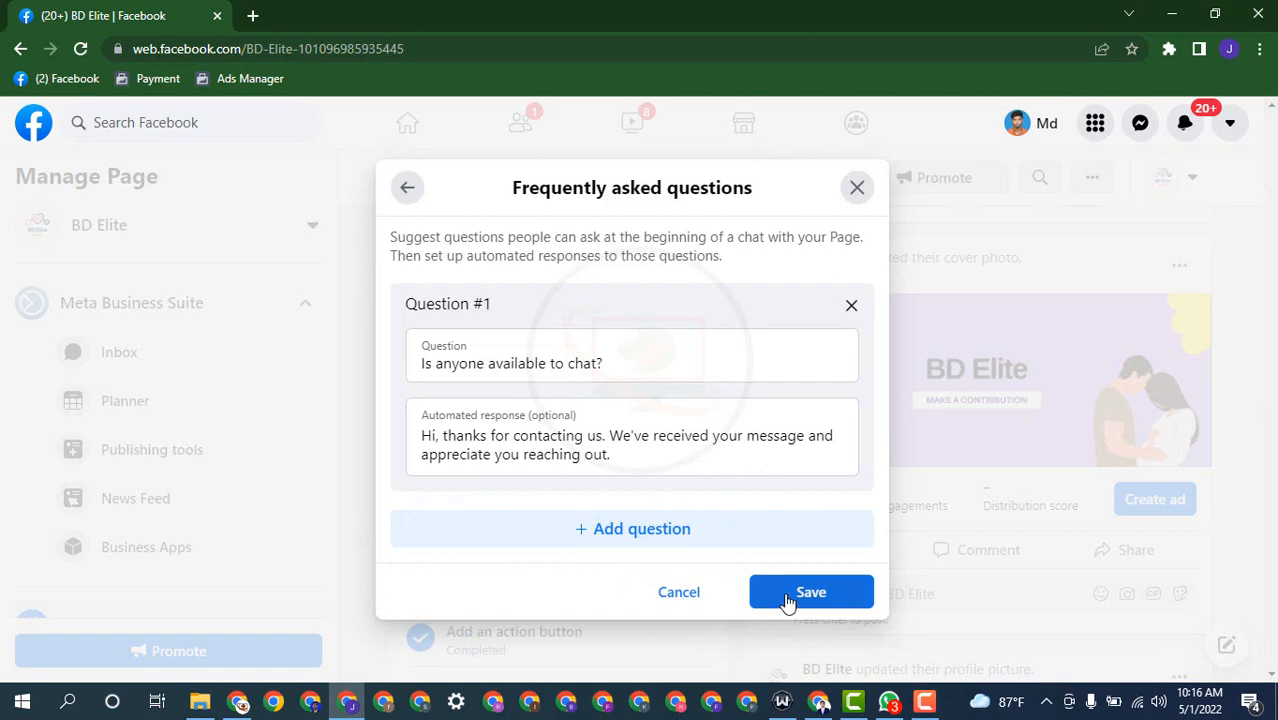
pyautogui.click(788, 598)
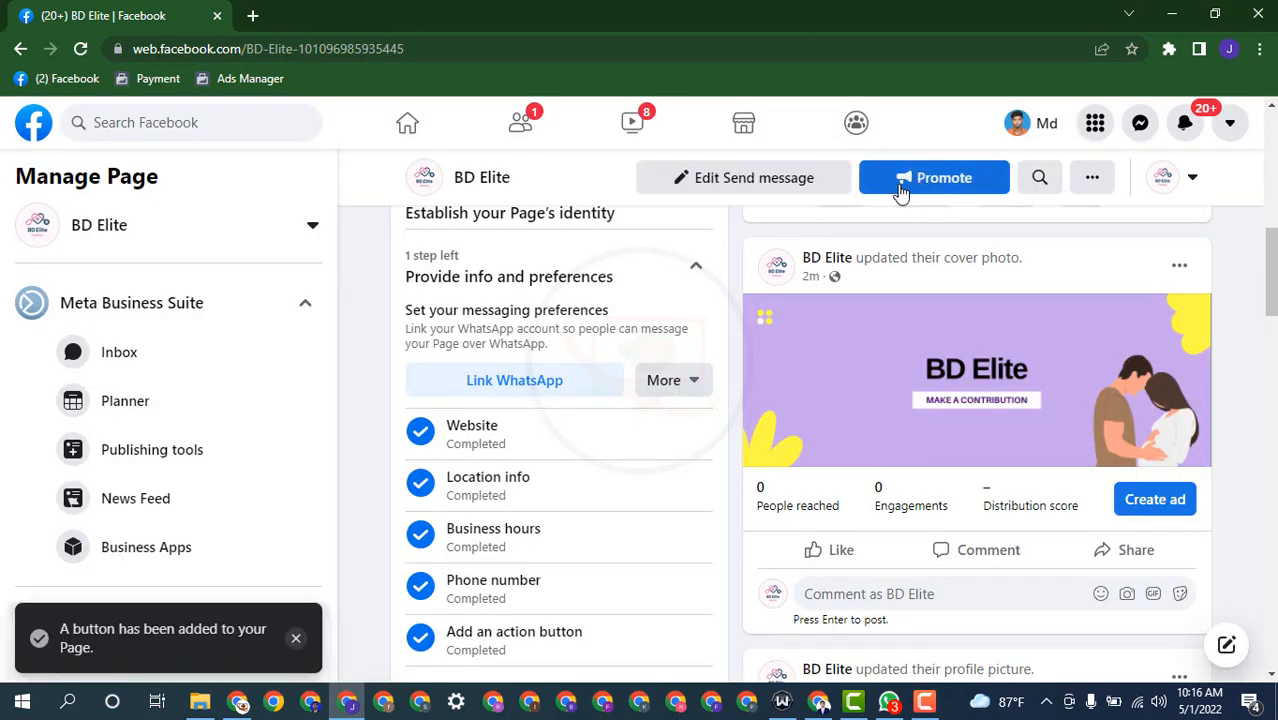
# Step: Expand Introduce your Page and bring up the Invite friends list
pyautogui.scroll(2, 619, 365)
pyautogui.scroll(-4, 619, 365)
pyautogui.scroll(1, 619, 365)
pyautogui.scroll(-2, 619, 365)
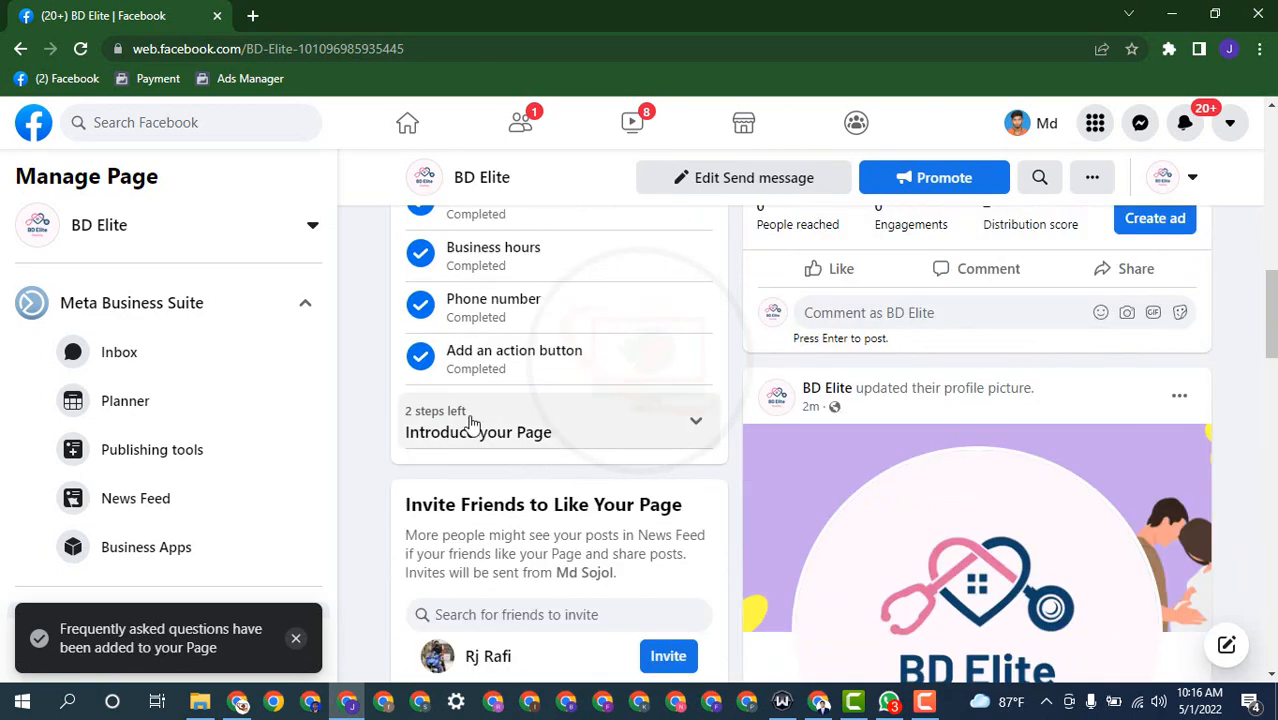
pyautogui.click(472, 423)
pyautogui.scroll(-1, 570, 385)
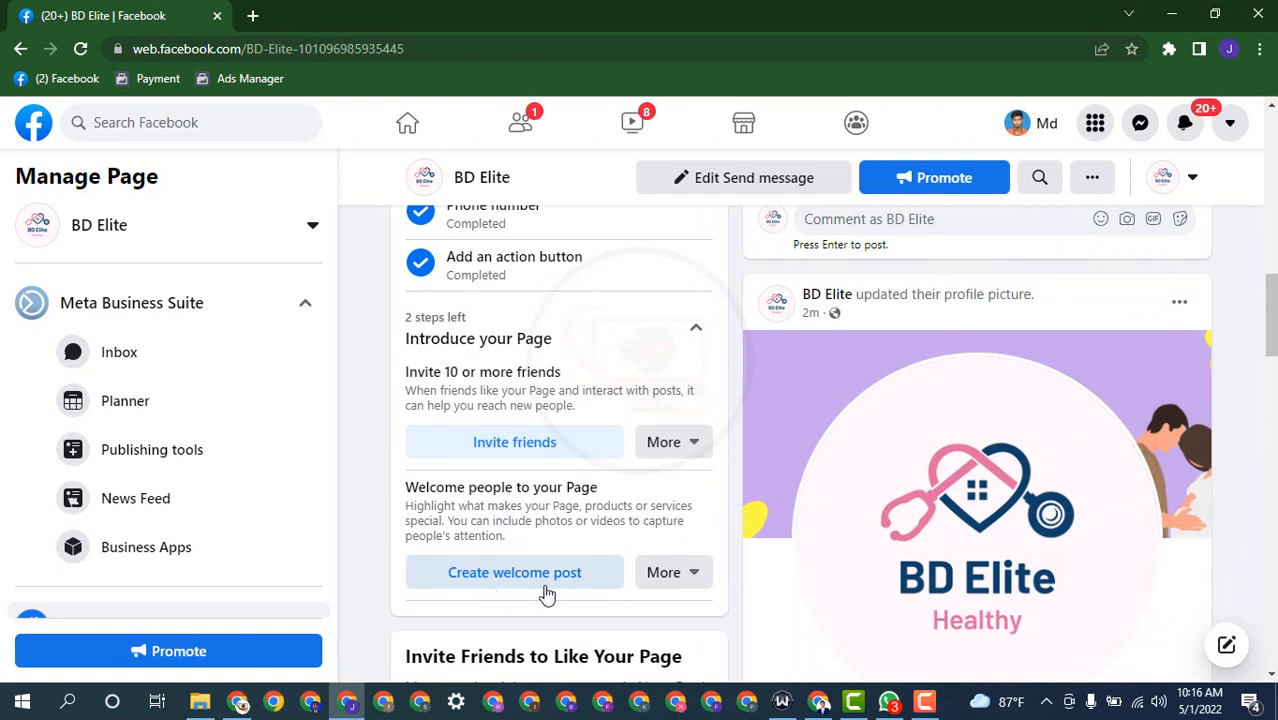
pyautogui.click(537, 454)
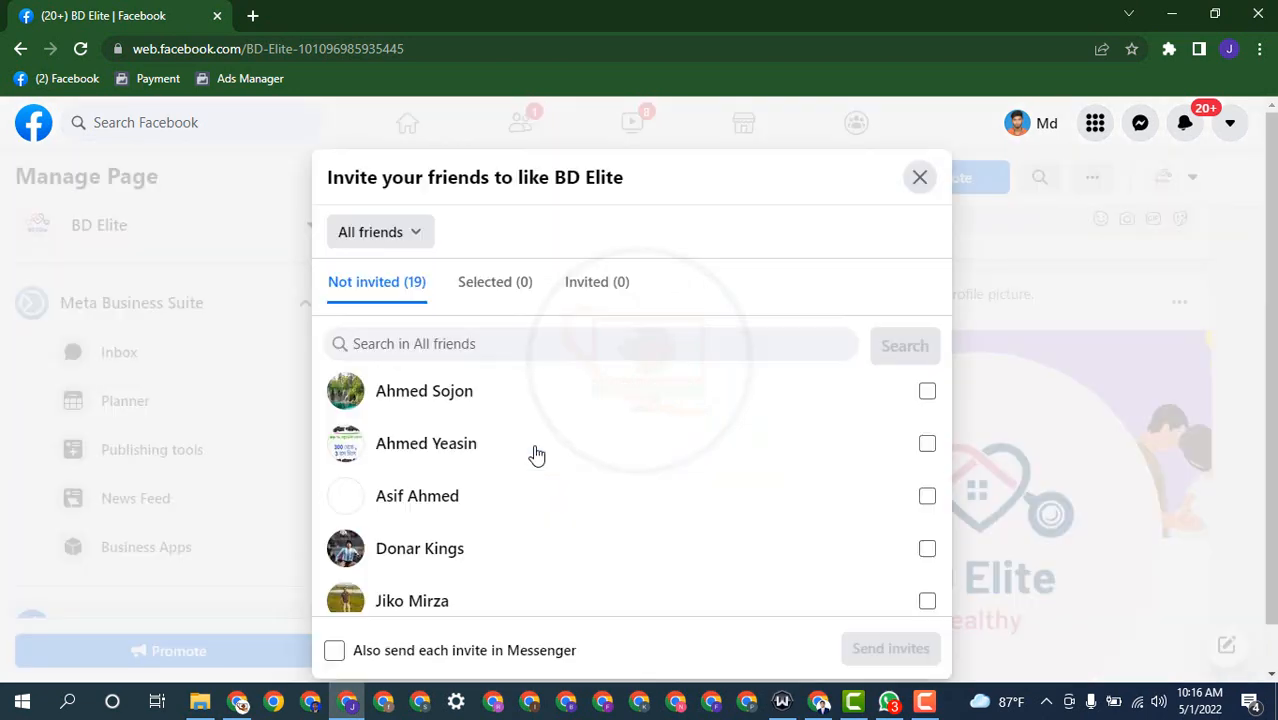
# Step: Tick every friend in the invitation list to invite to BD Elite
pyautogui.click(521, 400)
pyautogui.click(525, 445)
pyautogui.click(513, 496)
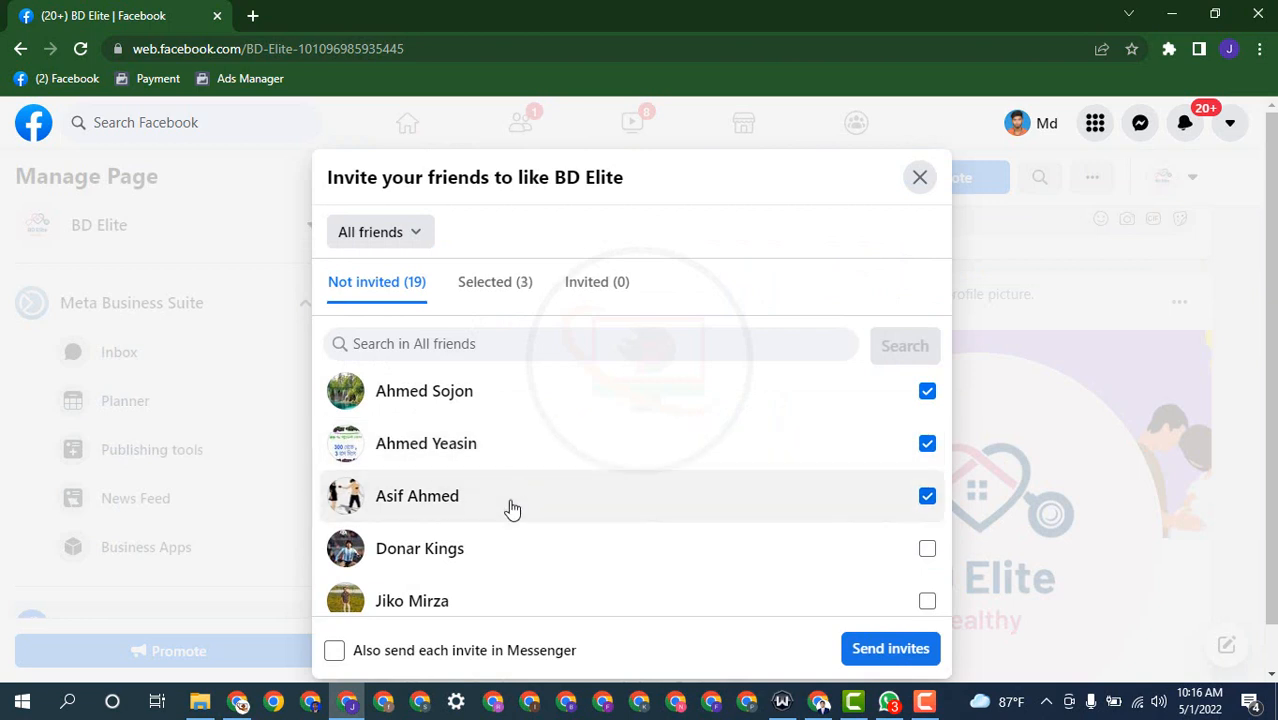
pyautogui.click(501, 567)
pyautogui.scroll(-2, 536, 485)
pyautogui.click(516, 513)
pyautogui.click(522, 474)
pyautogui.scroll(-2, 522, 523)
pyautogui.click(515, 530)
pyautogui.click(505, 482)
pyautogui.click(491, 428)
pyautogui.scroll(-3, 522, 542)
pyautogui.click(522, 544)
pyautogui.click(508, 491)
pyautogui.click(522, 420)
pyautogui.click(491, 604)
pyautogui.click(485, 527)
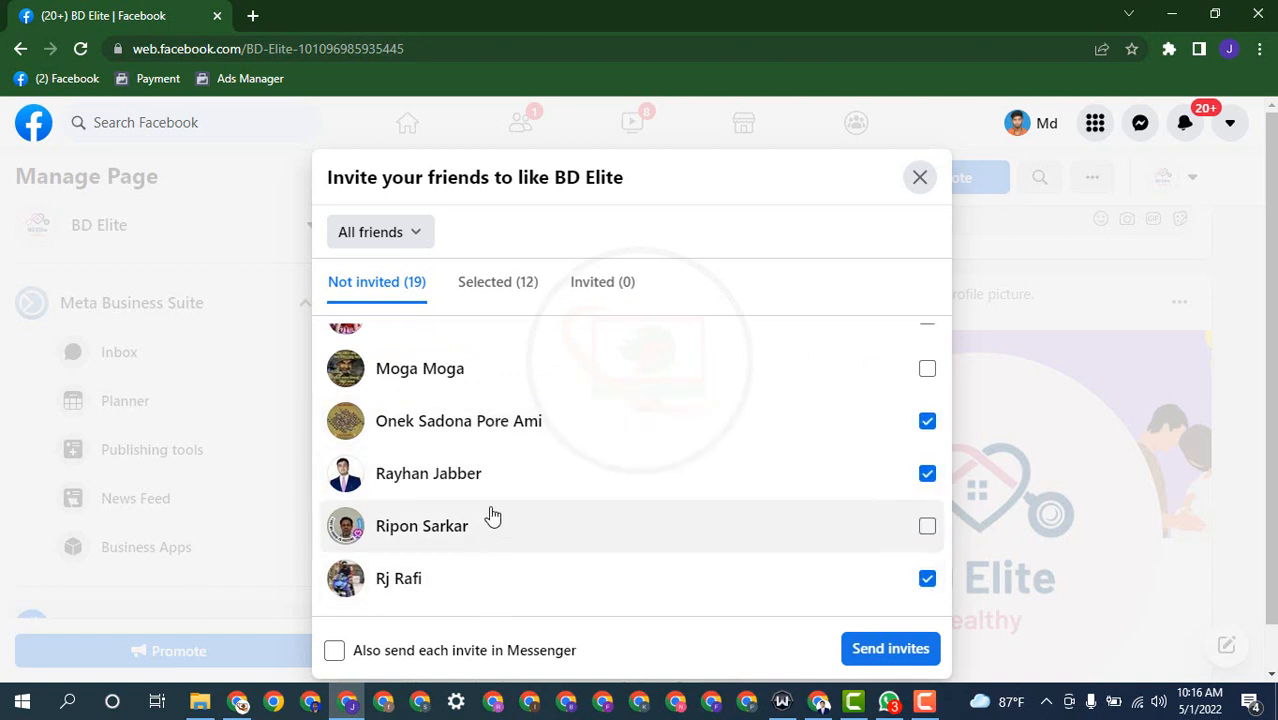
pyautogui.click(503, 527)
pyautogui.scroll(2, 505, 500)
pyautogui.click(502, 458)
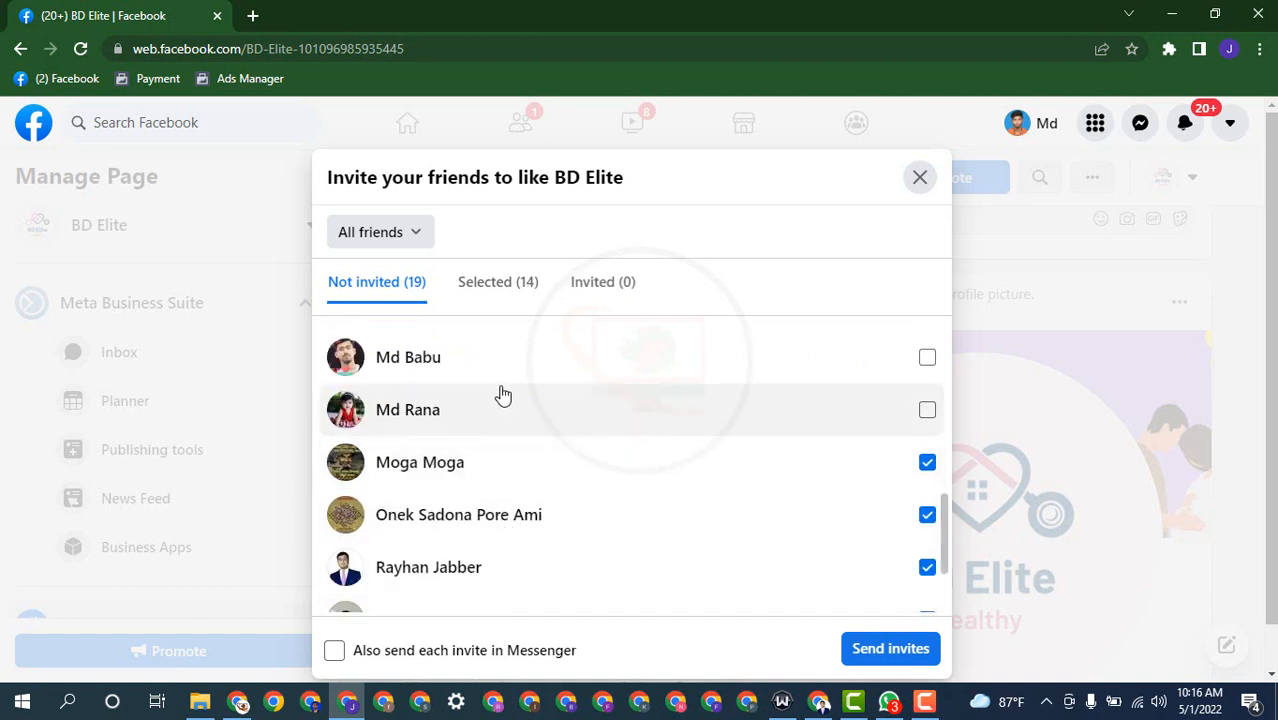
pyautogui.click(504, 365)
pyautogui.click(510, 414)
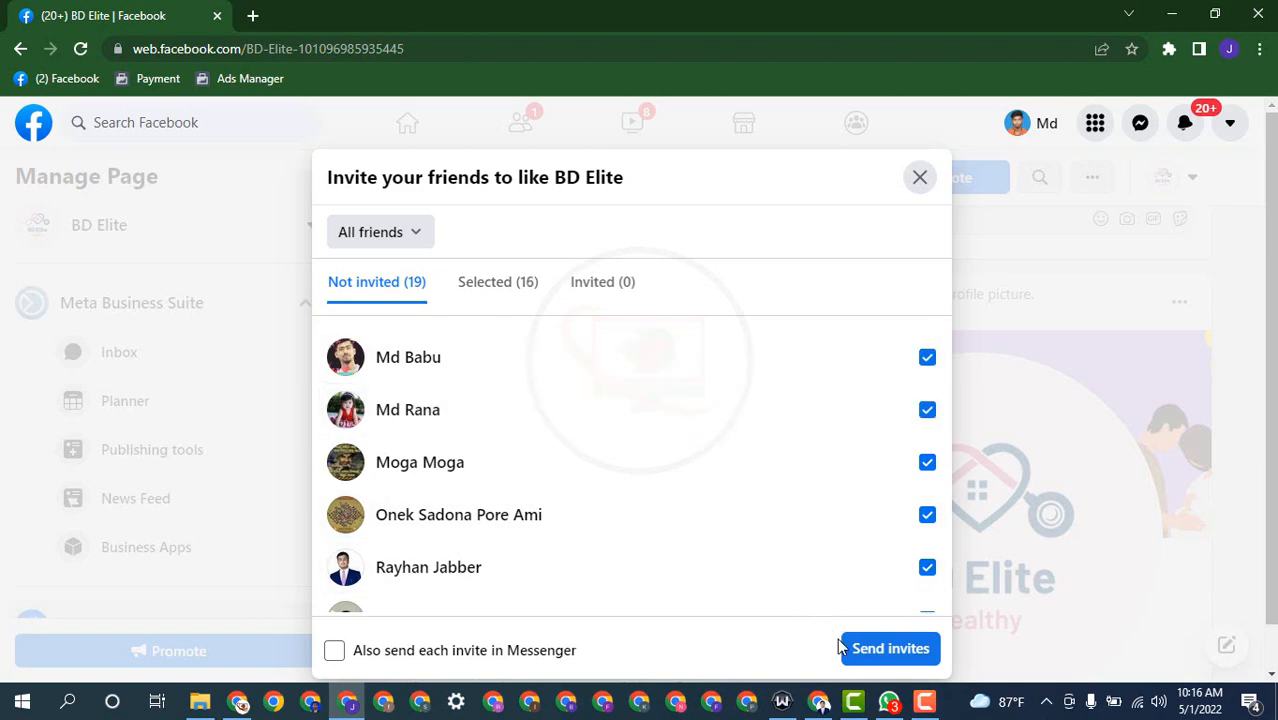
# Step: Send the invites and review the setup checklist, now at 11 of 13 steps
pyautogui.click(884, 650)
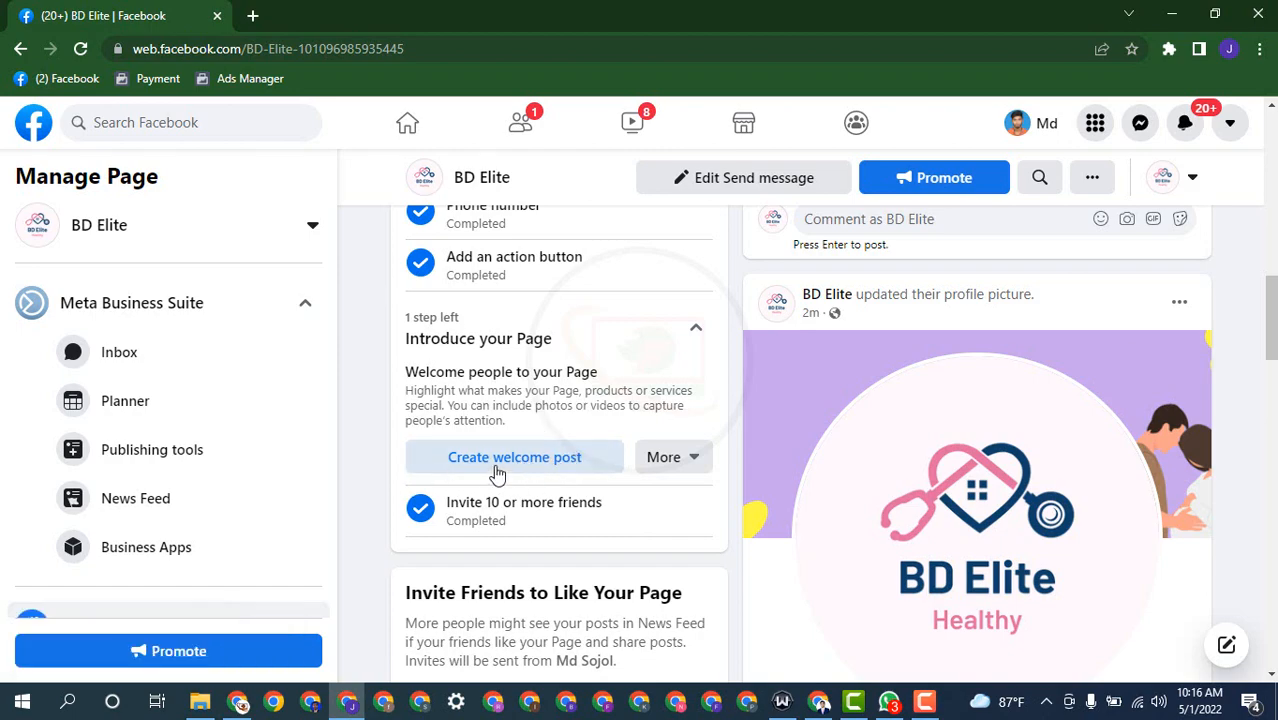
pyautogui.scroll(12, 497, 474)
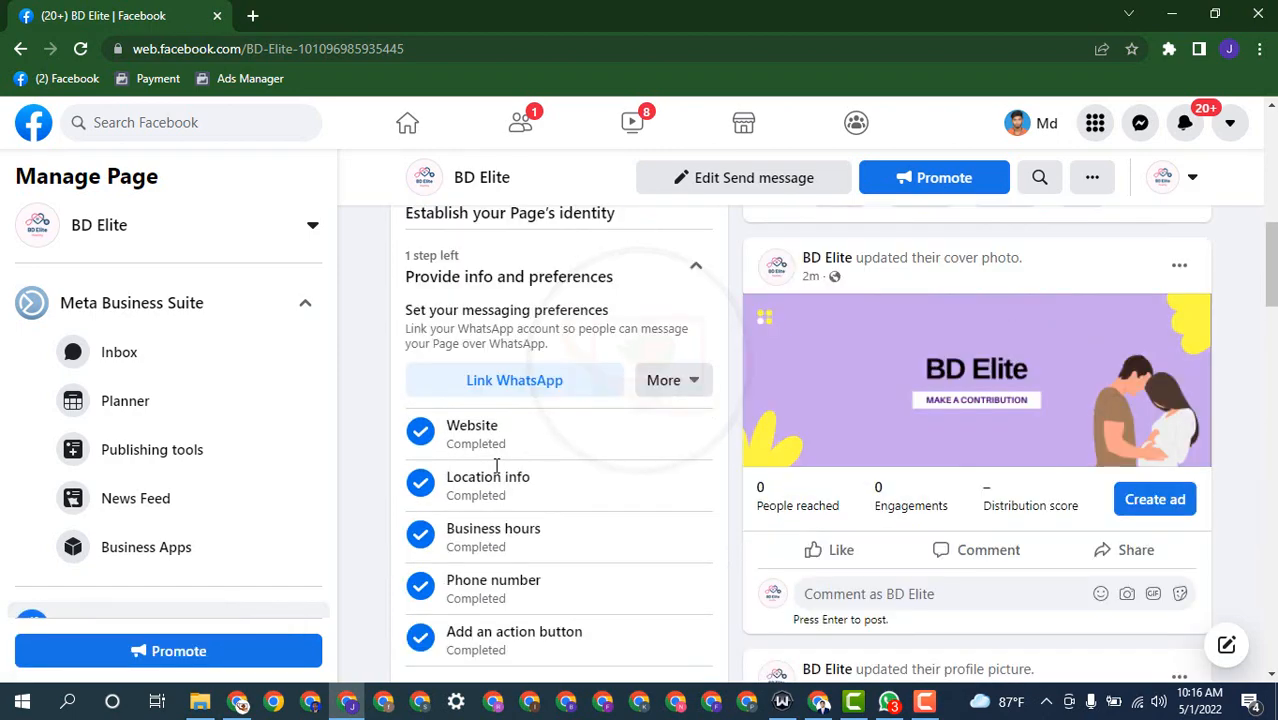
pyautogui.scroll(-6, 497, 474)
pyautogui.scroll(-2, 497, 474)
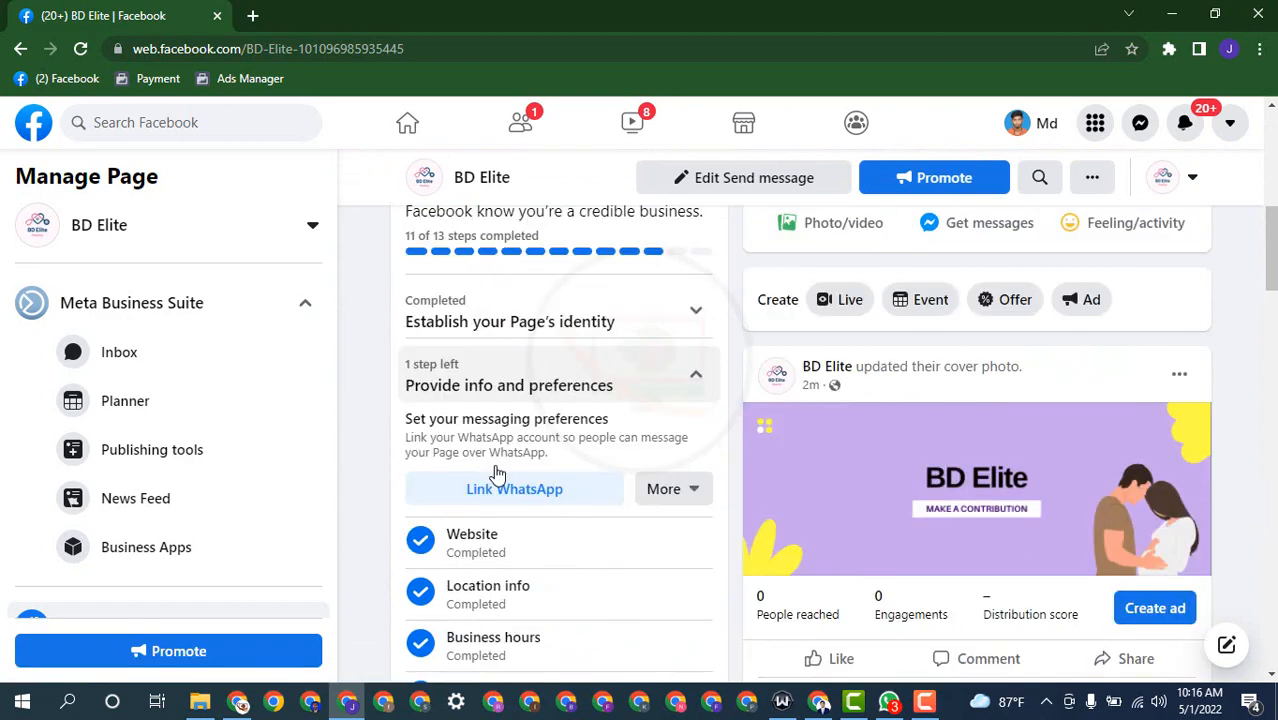
pyautogui.scroll(-15, 497, 466)
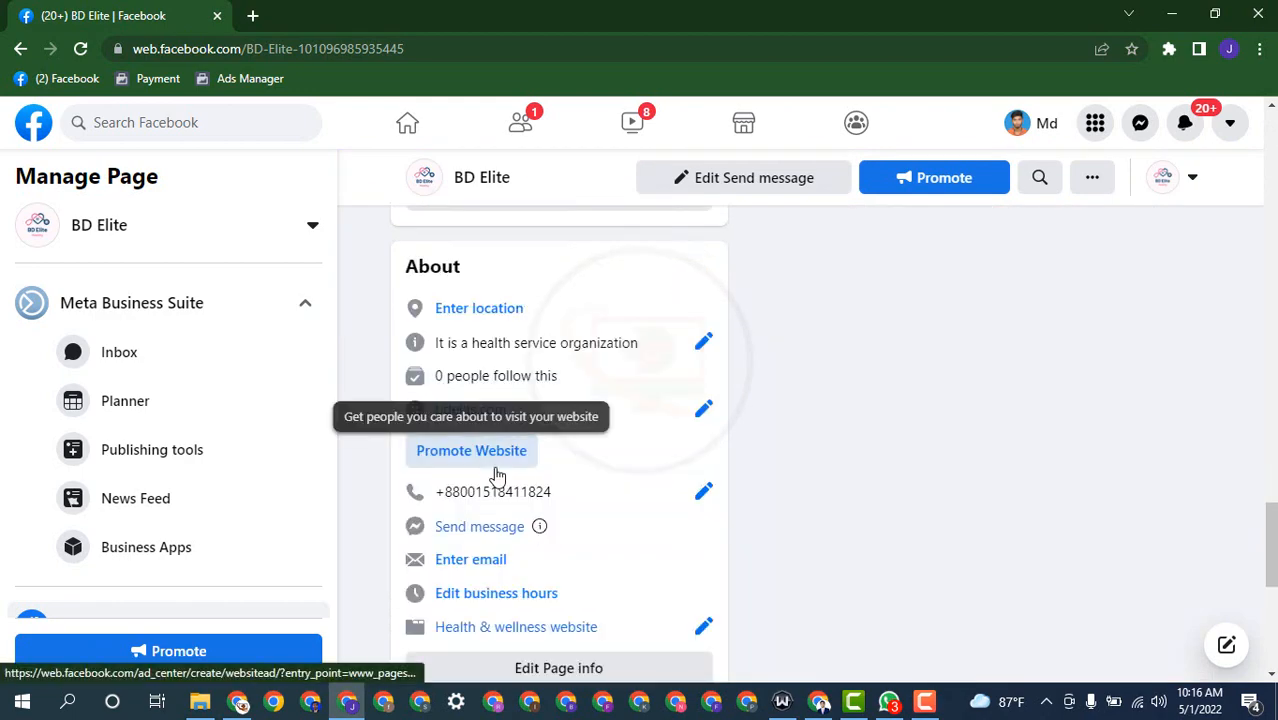
pyautogui.scroll(-1, 549, 471)
pyautogui.scroll(6, 549, 474)
pyautogui.scroll(6, 549, 474)
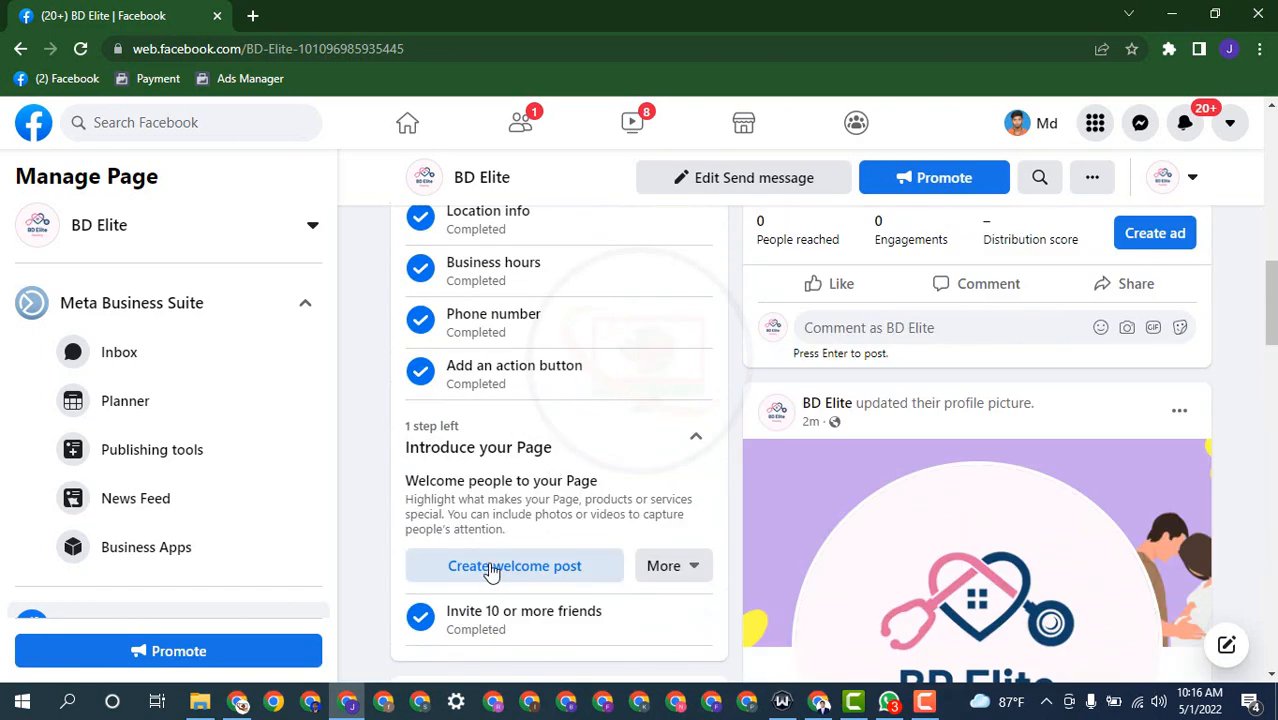
pyautogui.scroll(-1, 488, 565)
# Step: Start a welcome post reading "Assalamualikum this is health organaigtion"
pyautogui.click(527, 474)
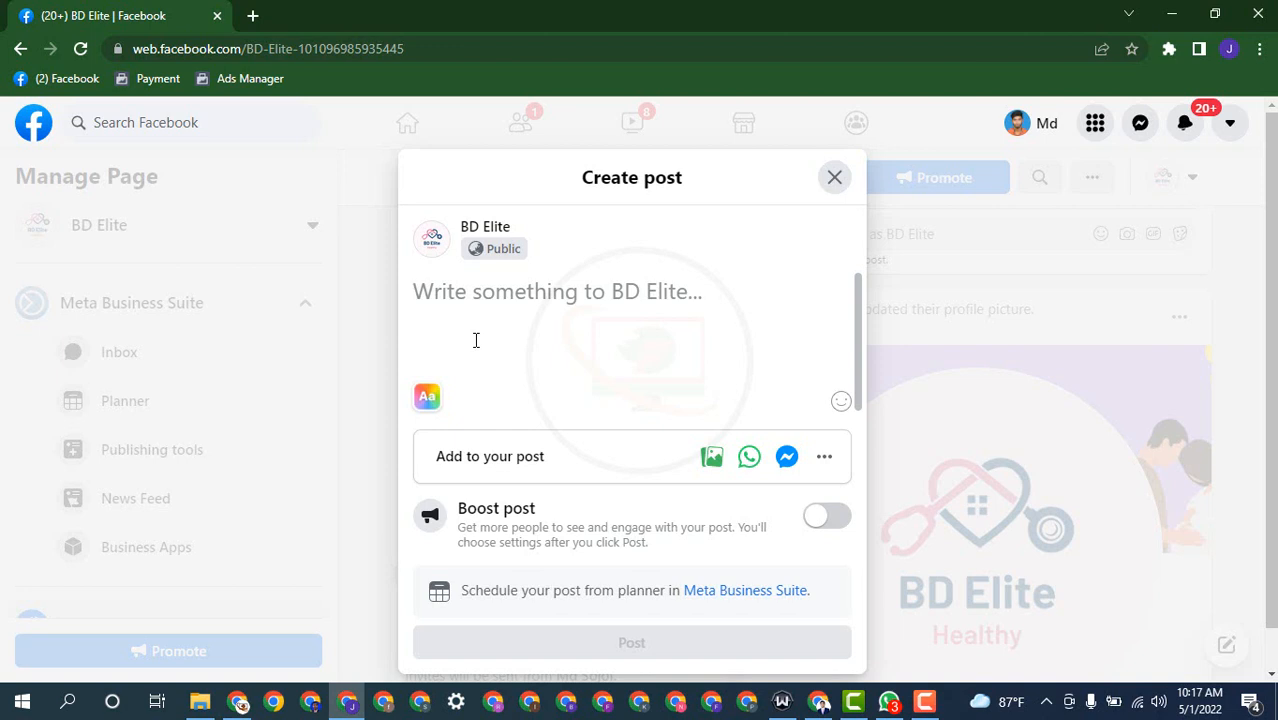
pyautogui.write('as')
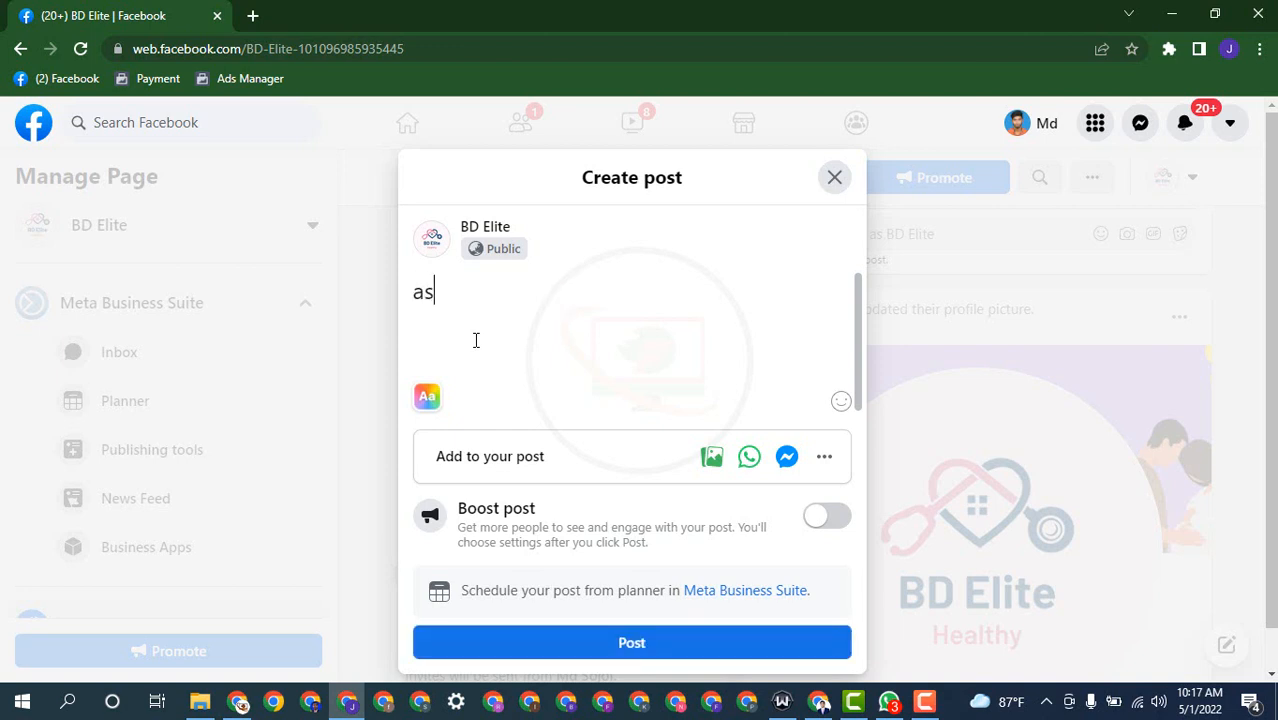
pyautogui.press('BackSpace')
pyautogui.press('BackSpace')
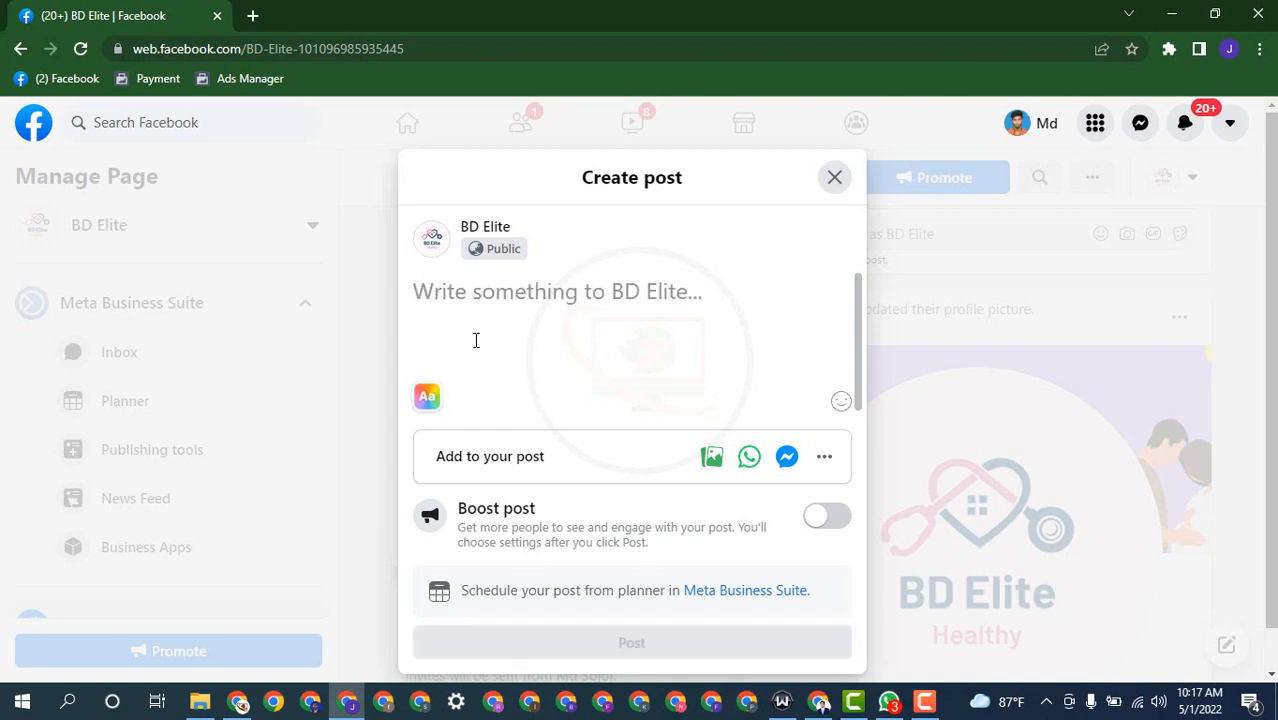
pyautogui.write('Assa')
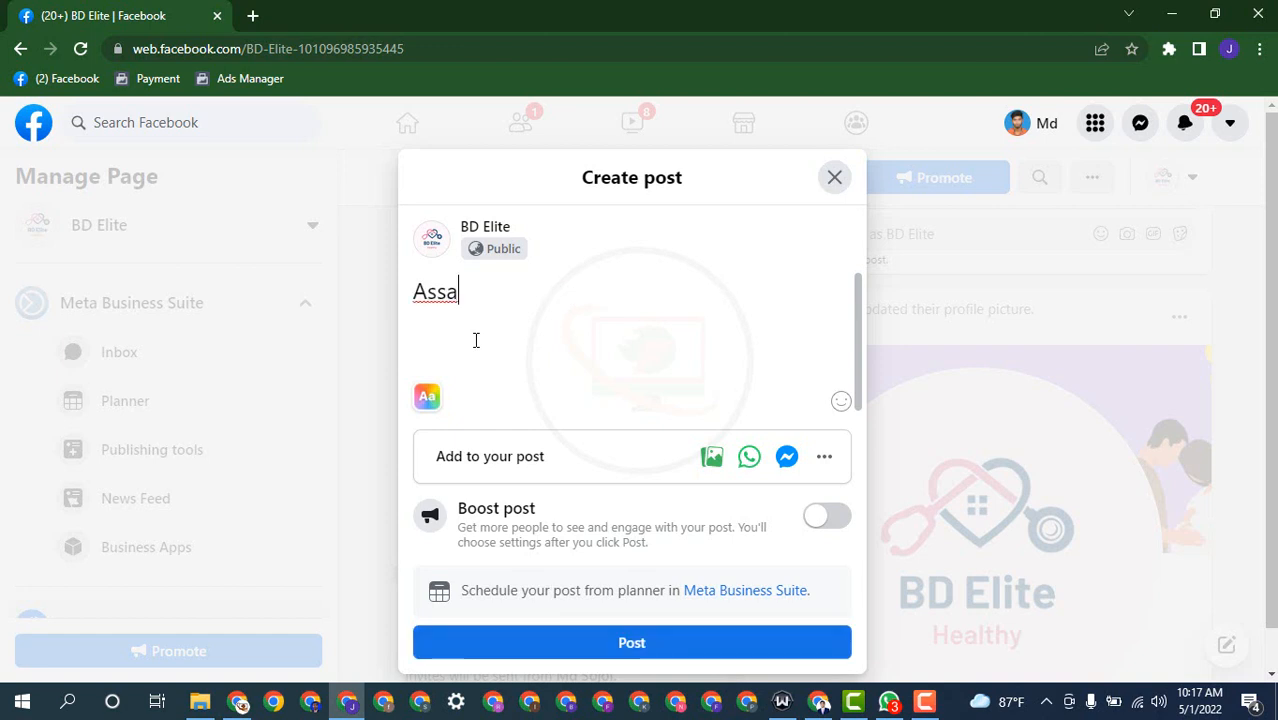
pyautogui.write('lamu')
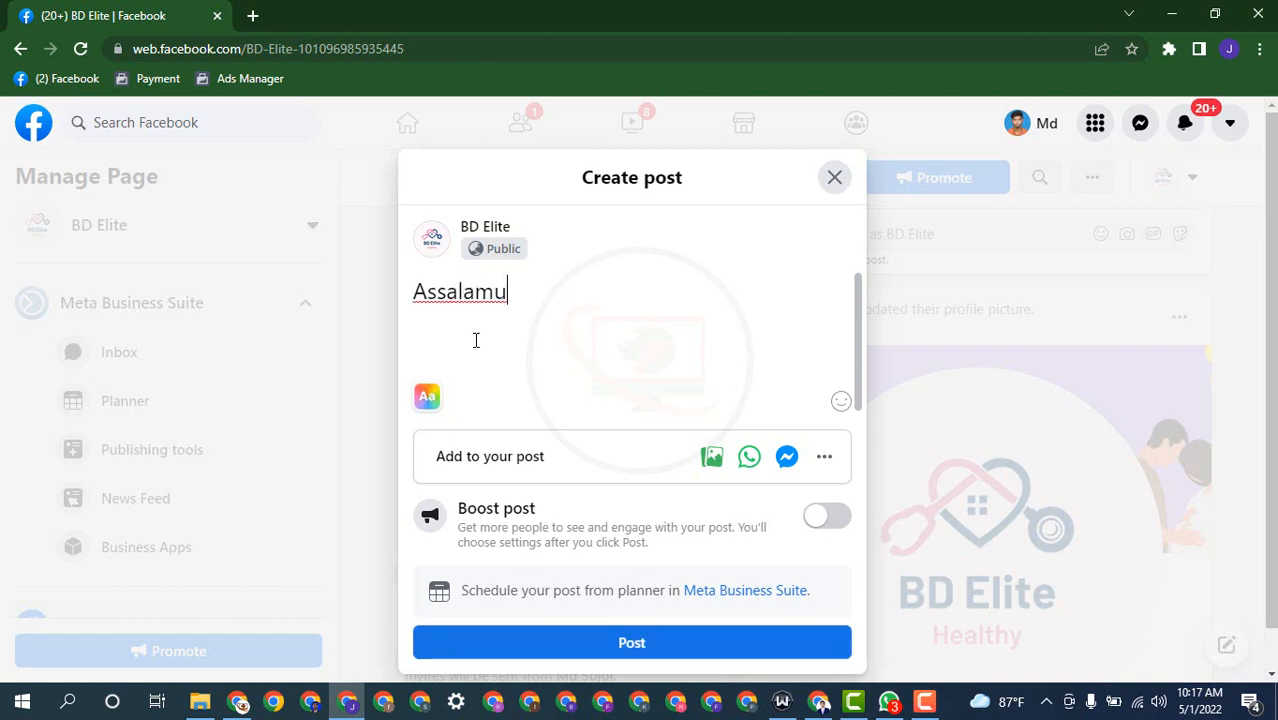
pyautogui.write('aliku')
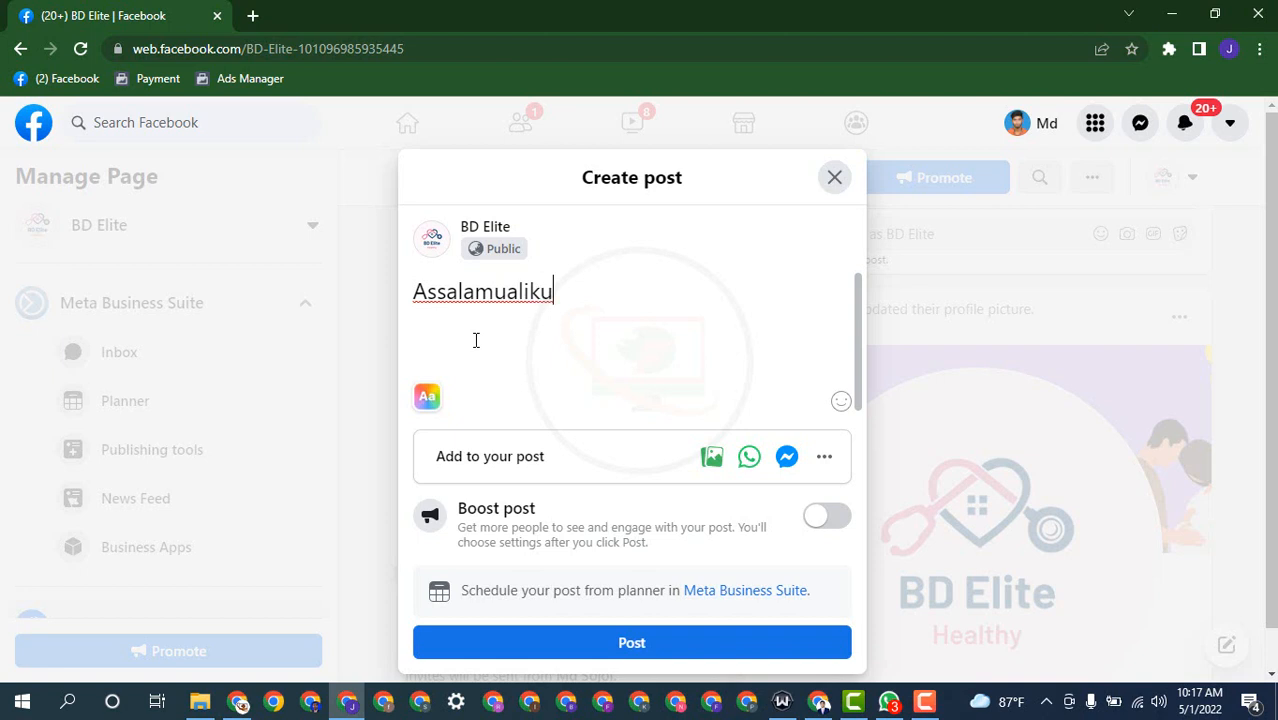
pyautogui.write('m this is')
pyautogui.write('h')
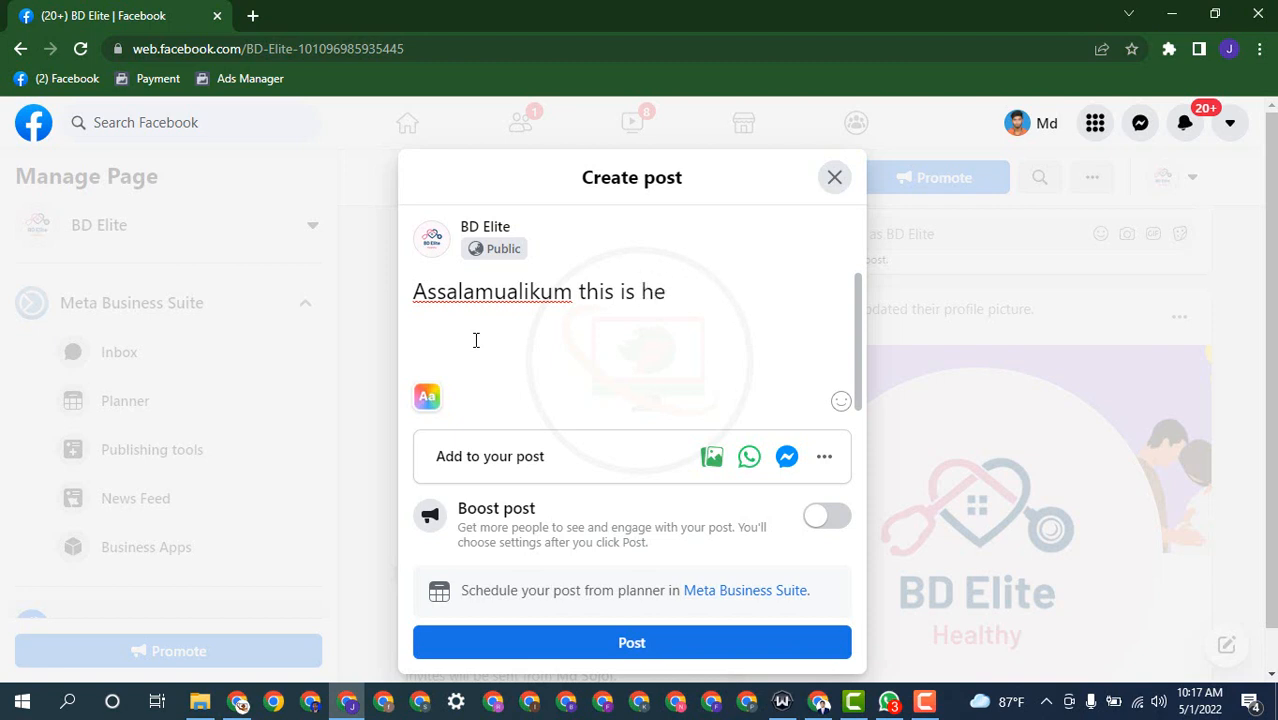
pyautogui.write('ealth organa')
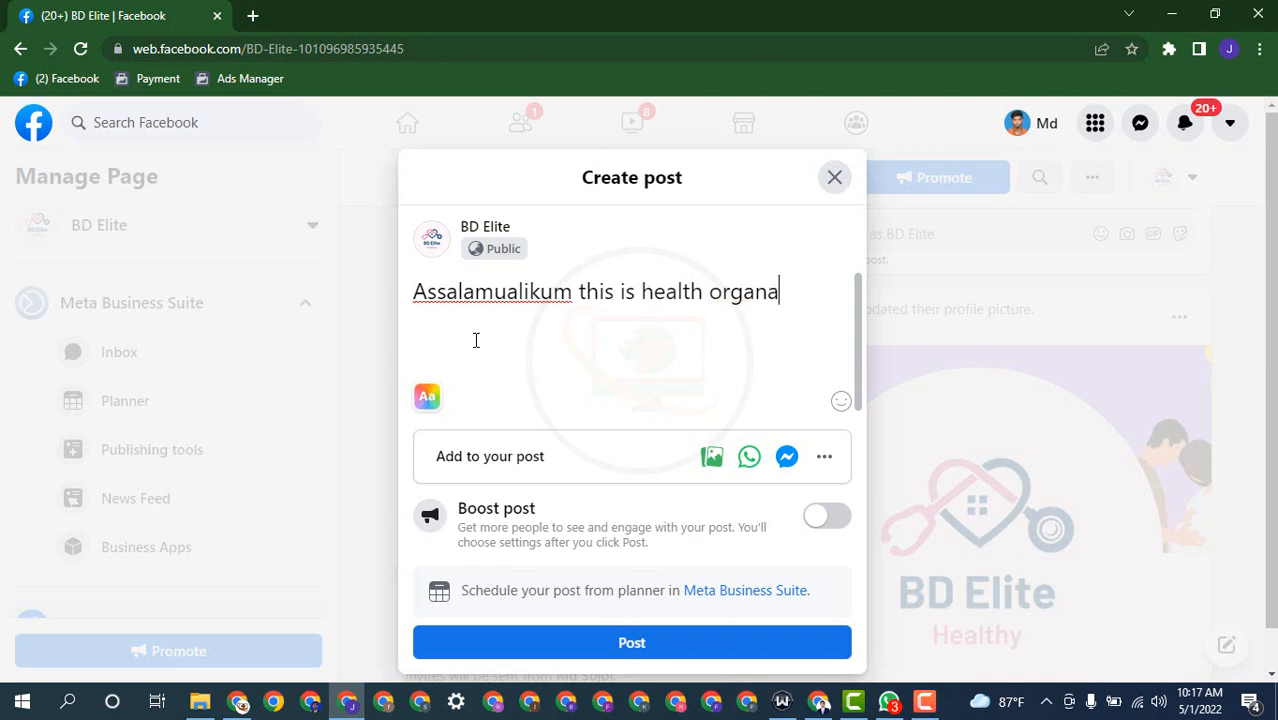
pyautogui.write('igtion')
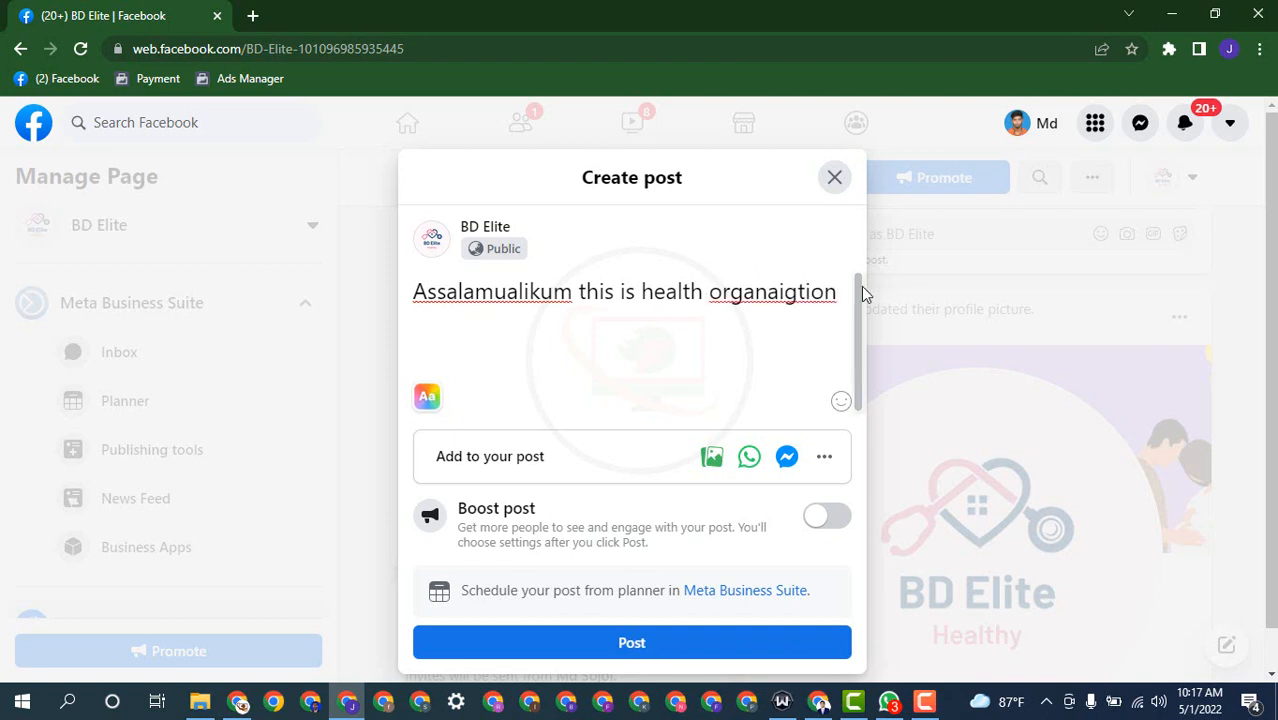
# Step: Turn on enhanced spell checking for the misspelt word organaigtion
pyautogui.rightClick(794, 295)
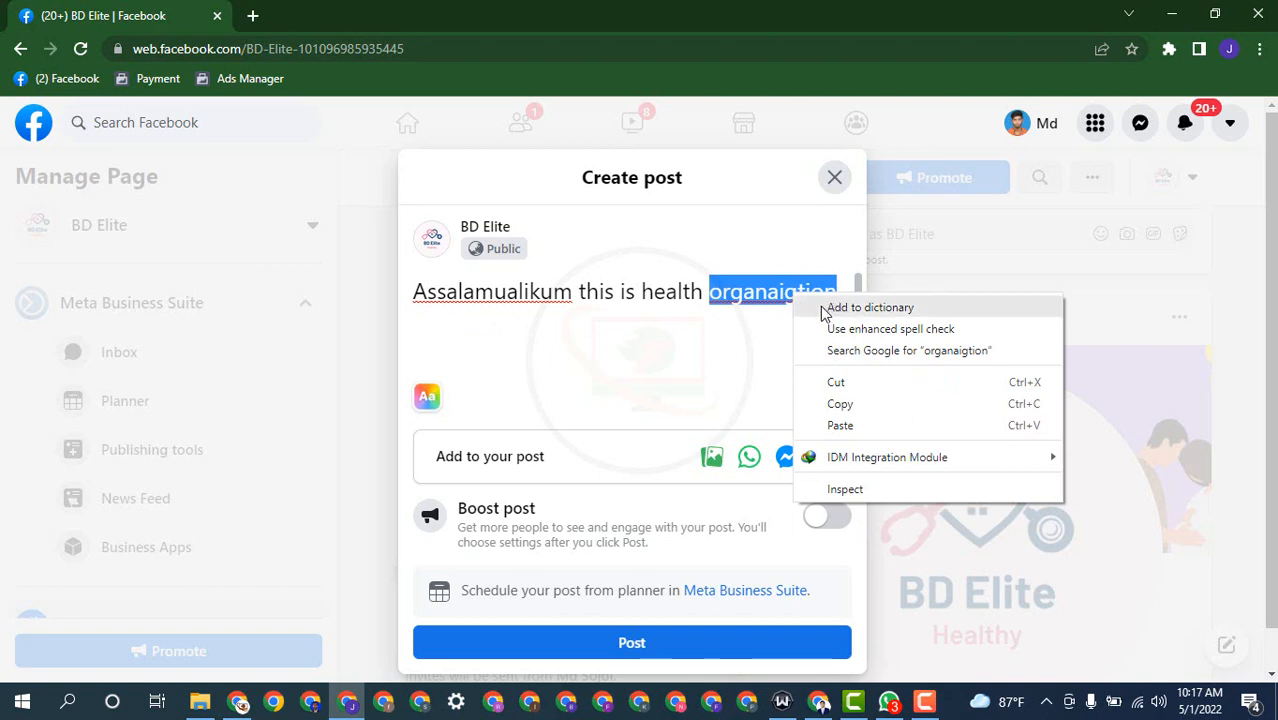
pyautogui.click(758, 296)
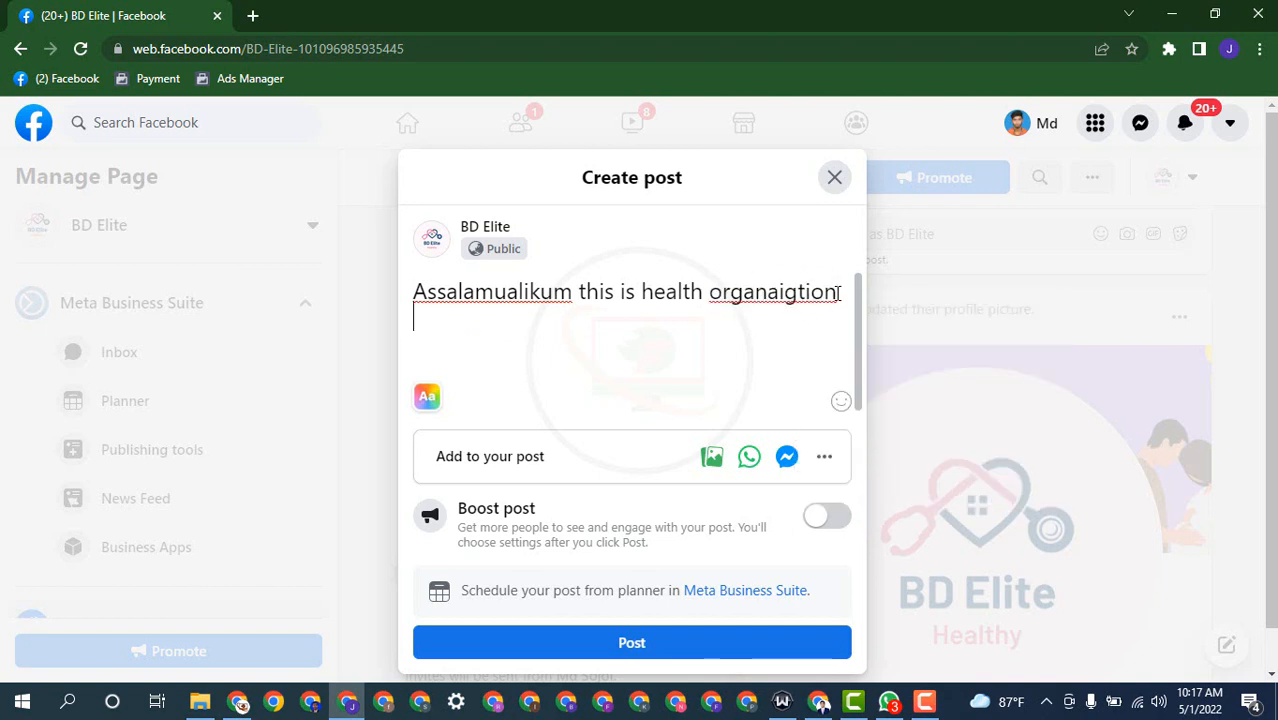
pyautogui.rightClick(750, 303)
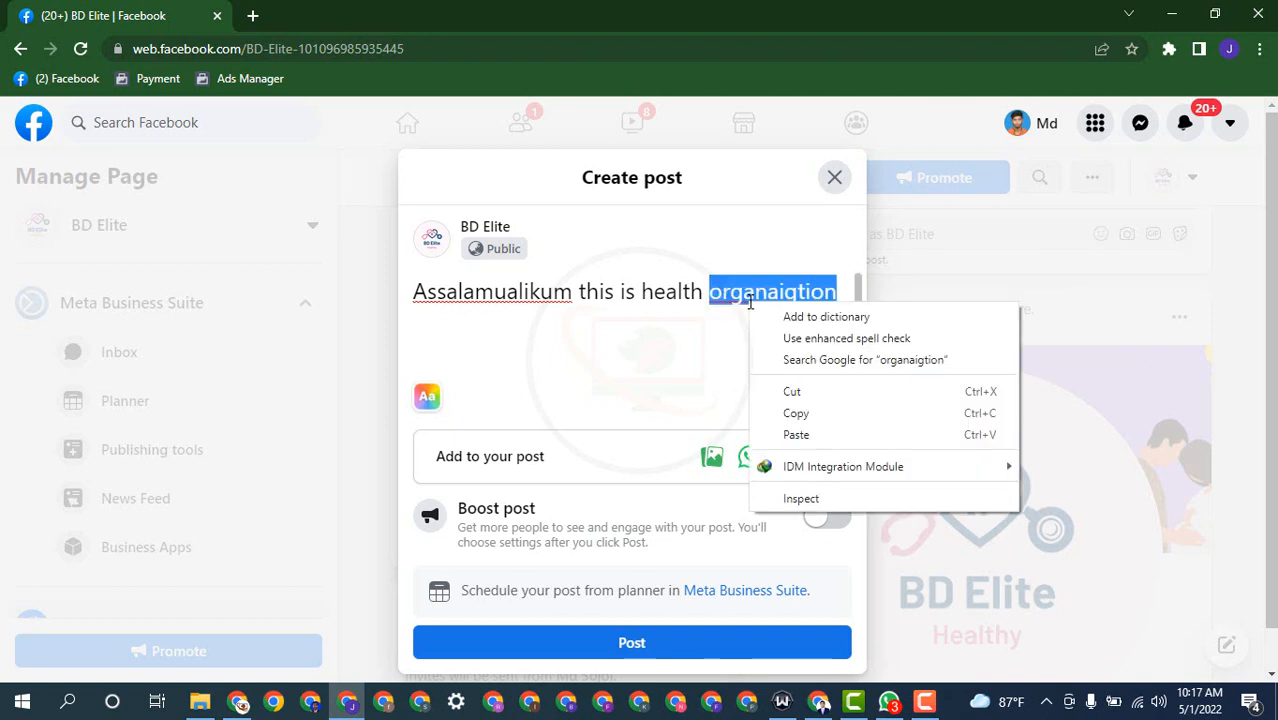
pyautogui.click(826, 340)
pyautogui.click(737, 193)
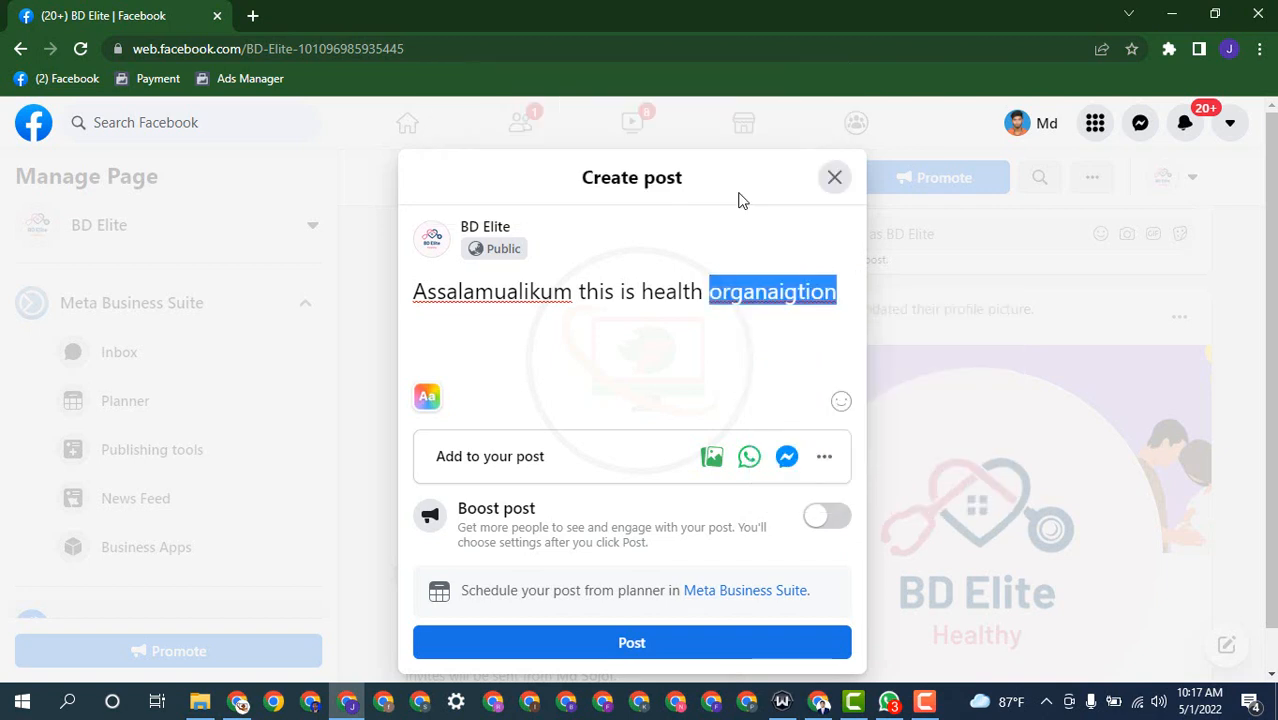
# Step: Search Google for organaigtion and cut the corrected spelling "organization" from the search box
pyautogui.rightClick(776, 299)
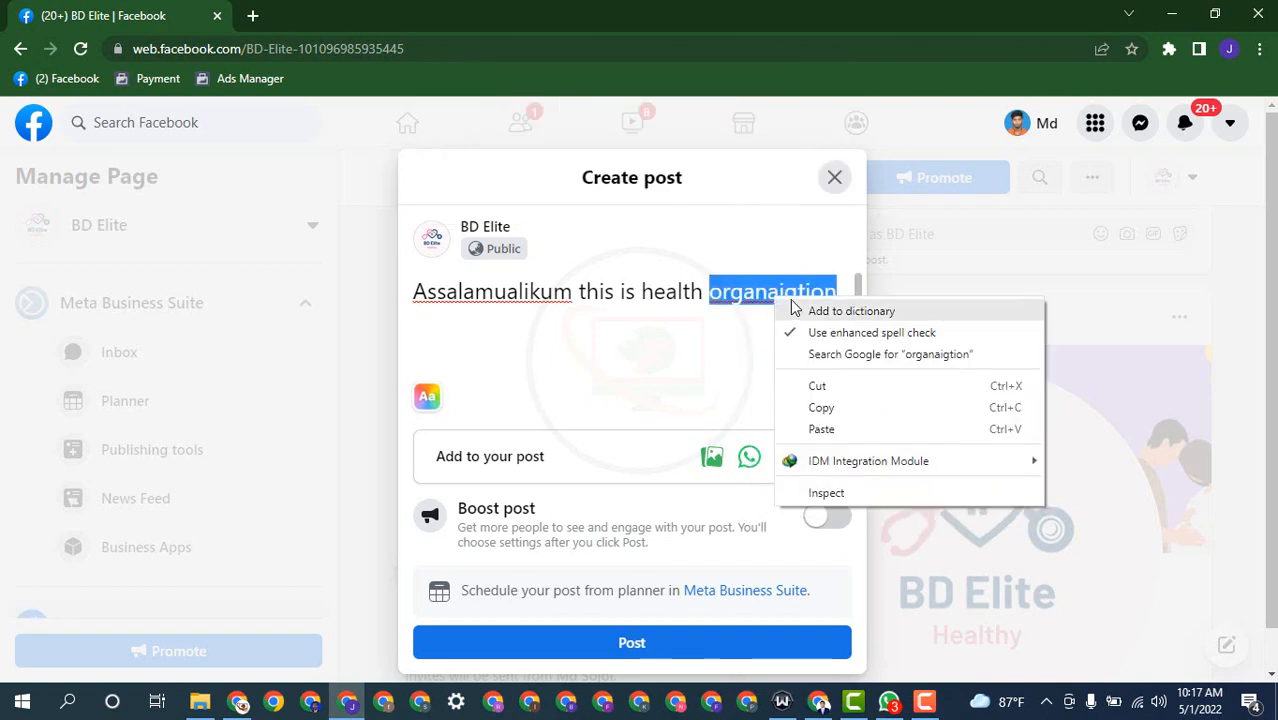
pyautogui.click(856, 358)
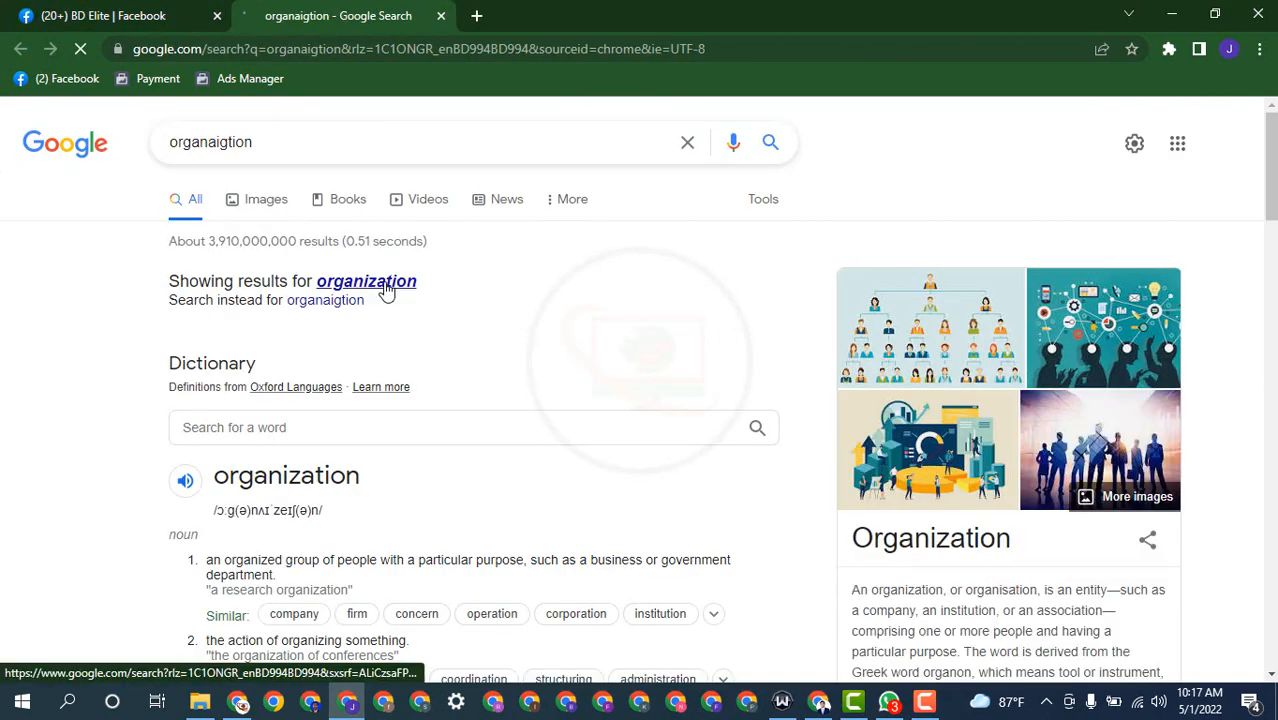
pyautogui.click(386, 284)
pyautogui.doubleClick(200, 141)
pyautogui.hotkey('ctrl', 'c')
pyautogui.rightClick(200, 141)
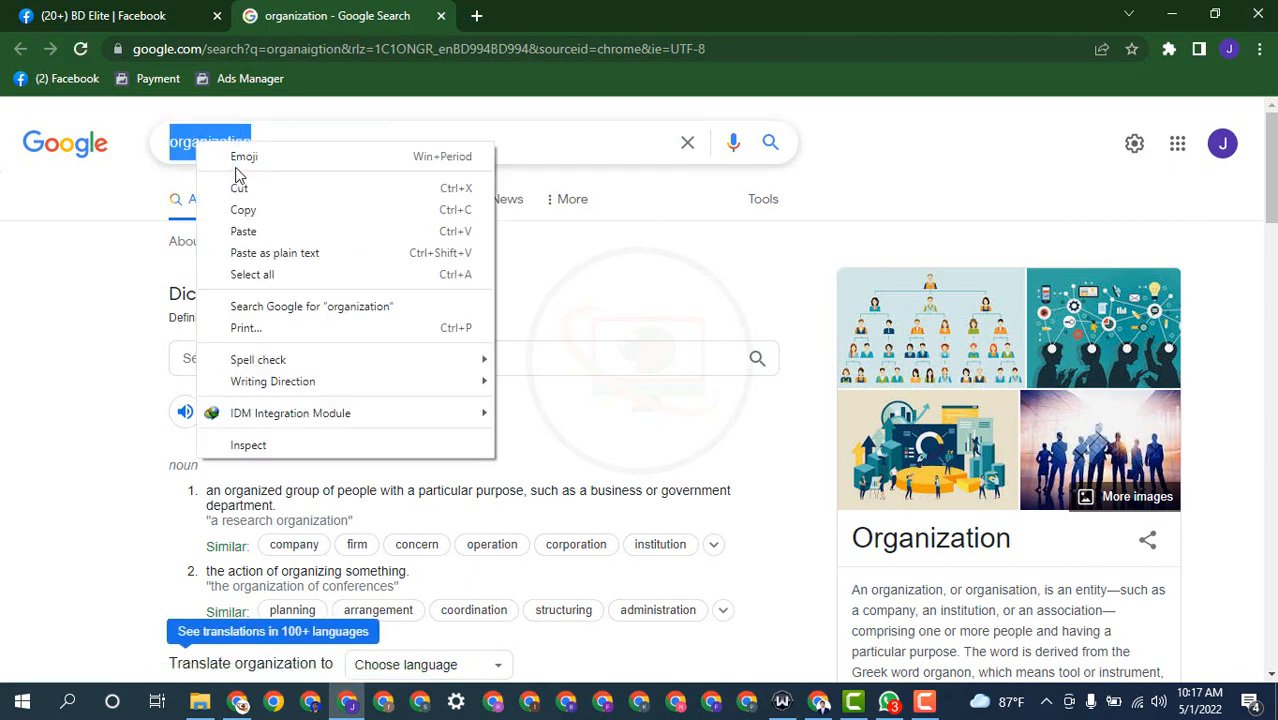
pyautogui.click(244, 188)
pyautogui.click(185, 10)
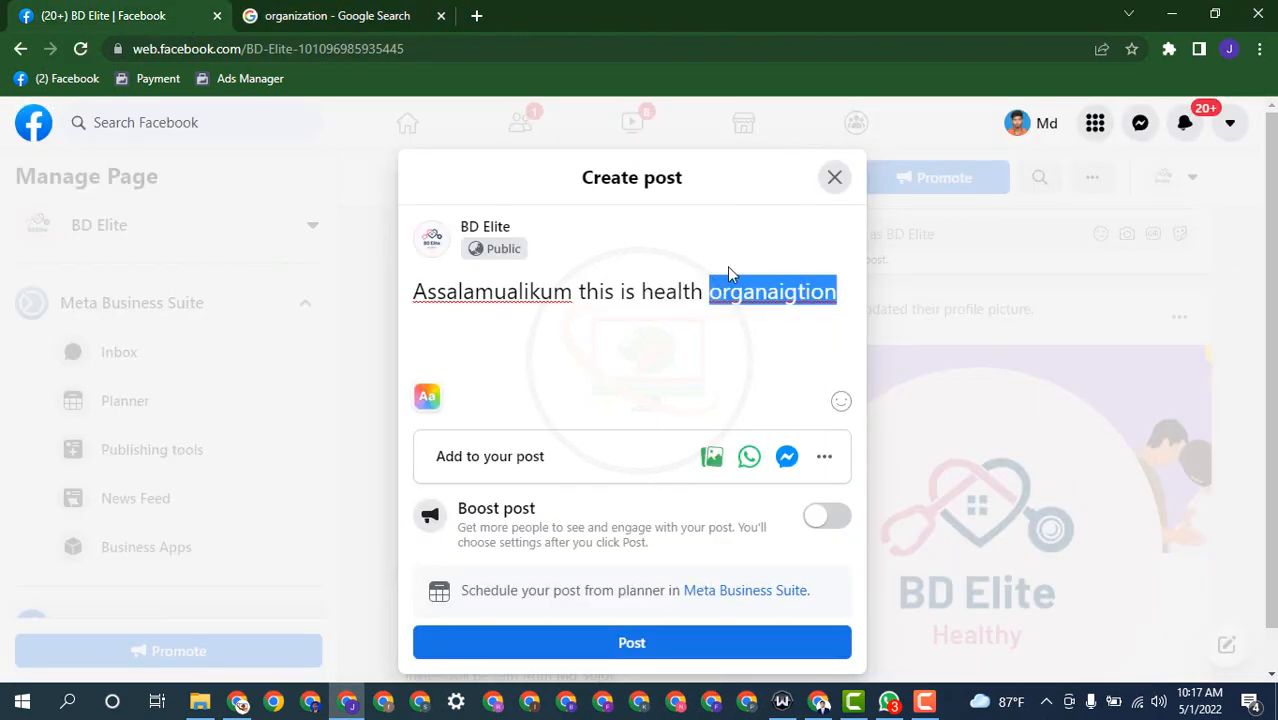
# Step: Paste "organization" over the typo, add "agency" with a spelling fix, and publish the post
pyautogui.hotkey('ctrl', 'v')
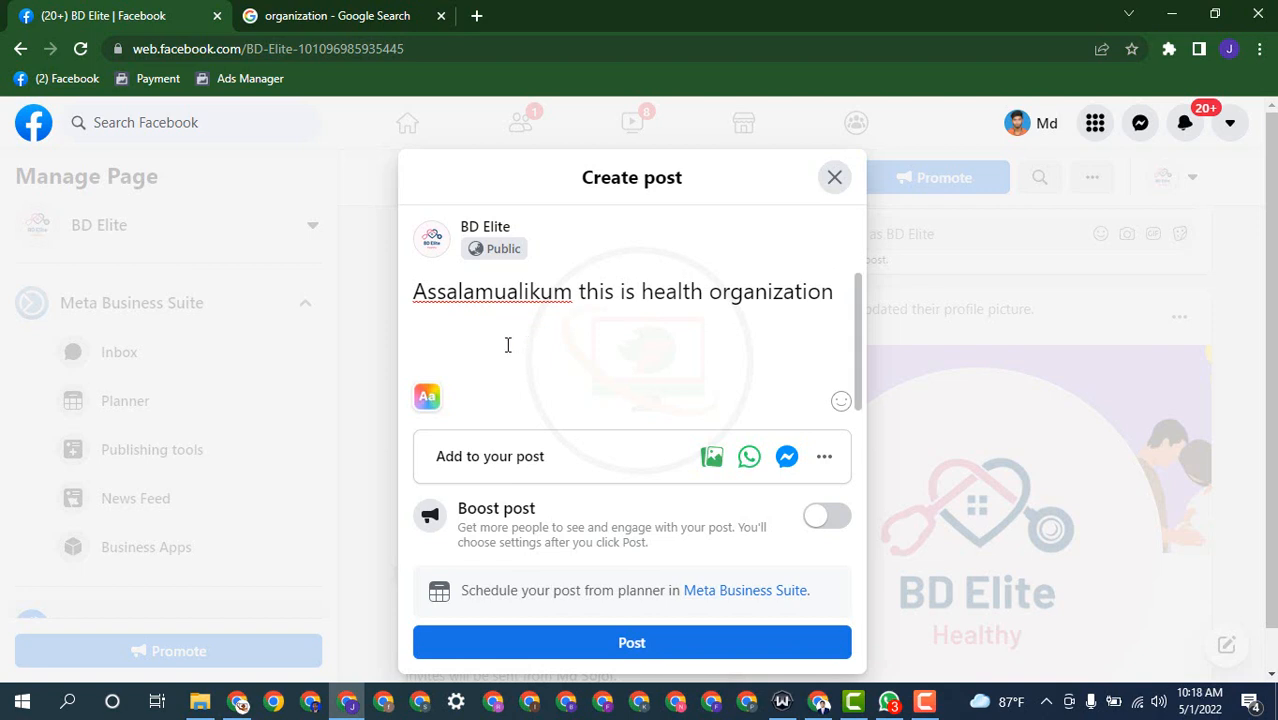
pyautogui.write('agancy')
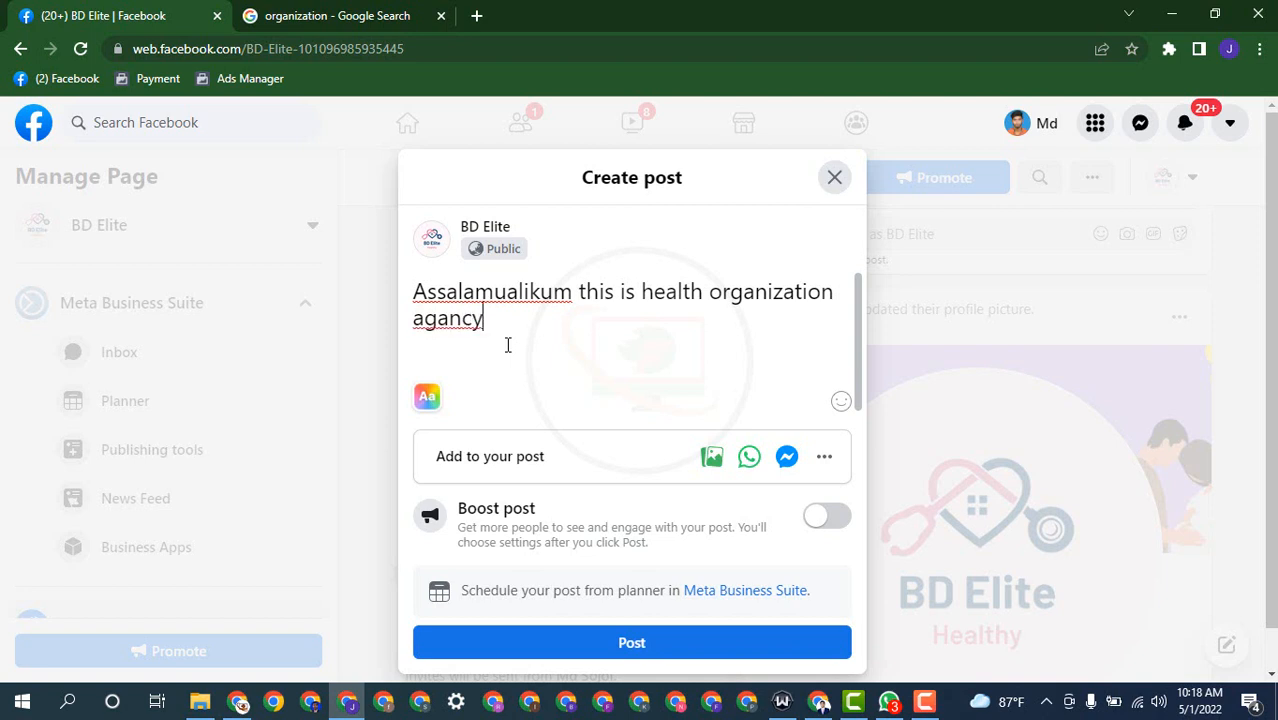
pyautogui.rightClick(428, 320)
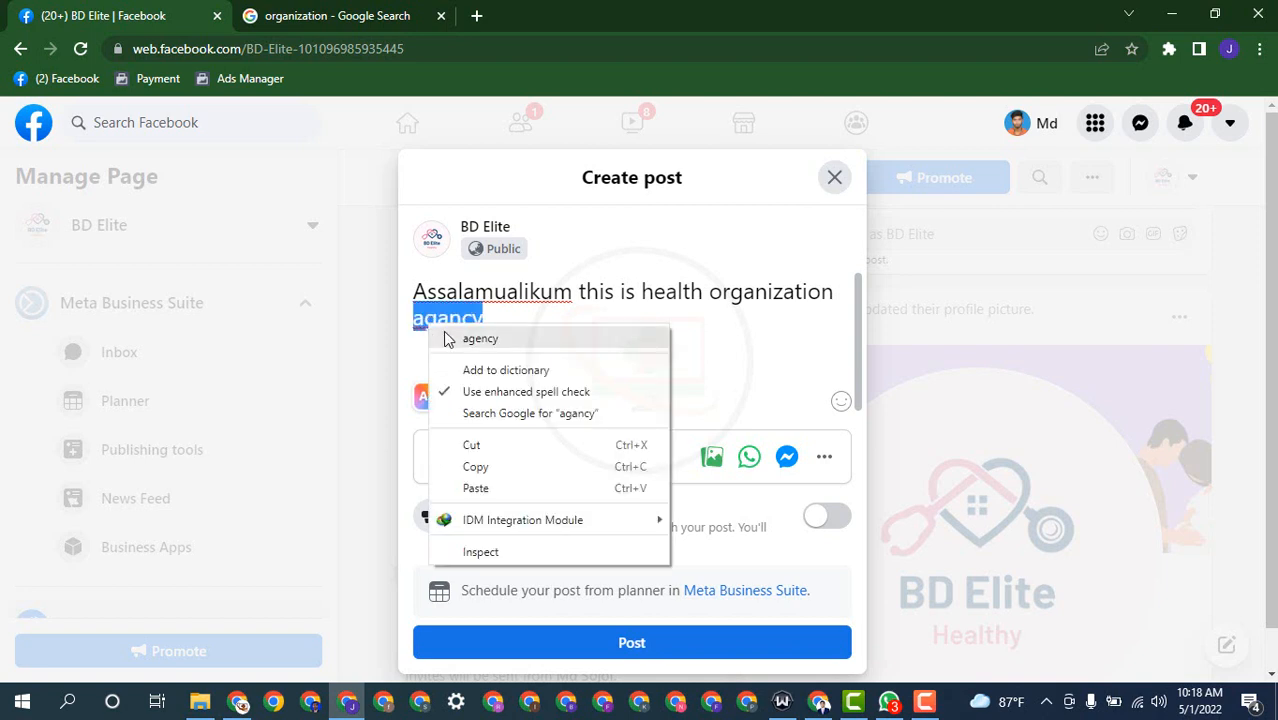
pyautogui.click(470, 339)
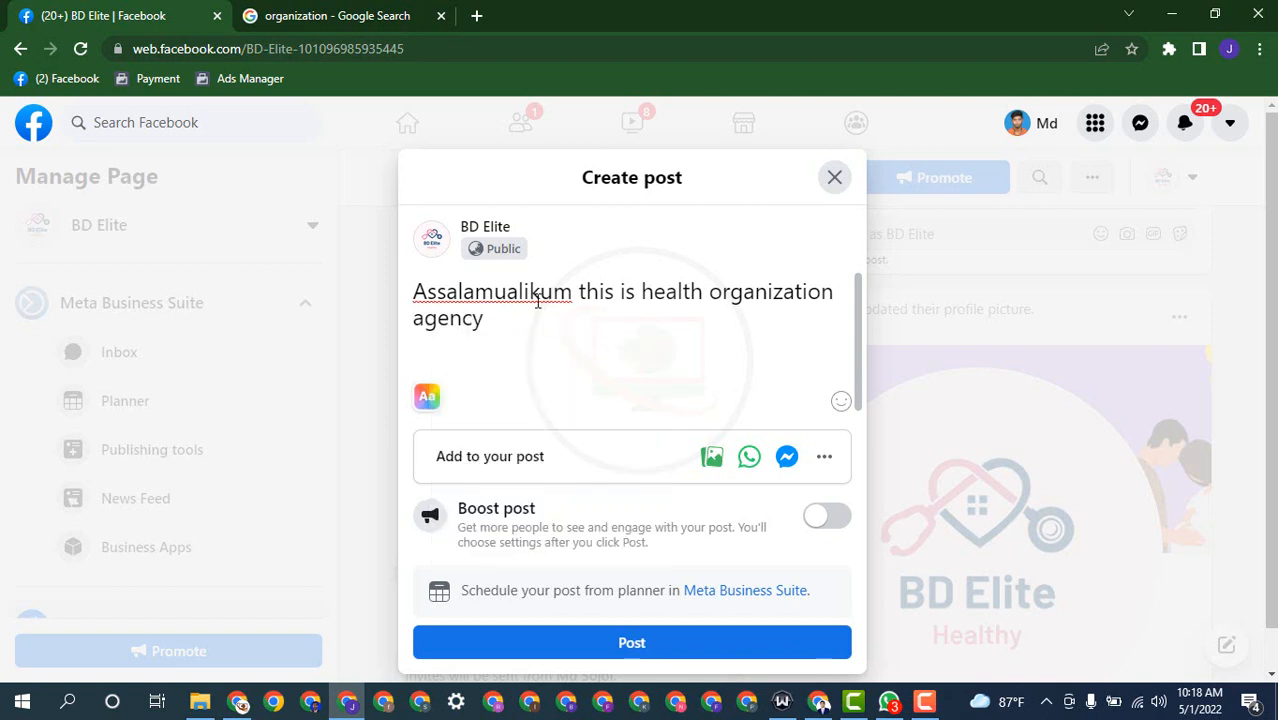
pyautogui.click(643, 647)
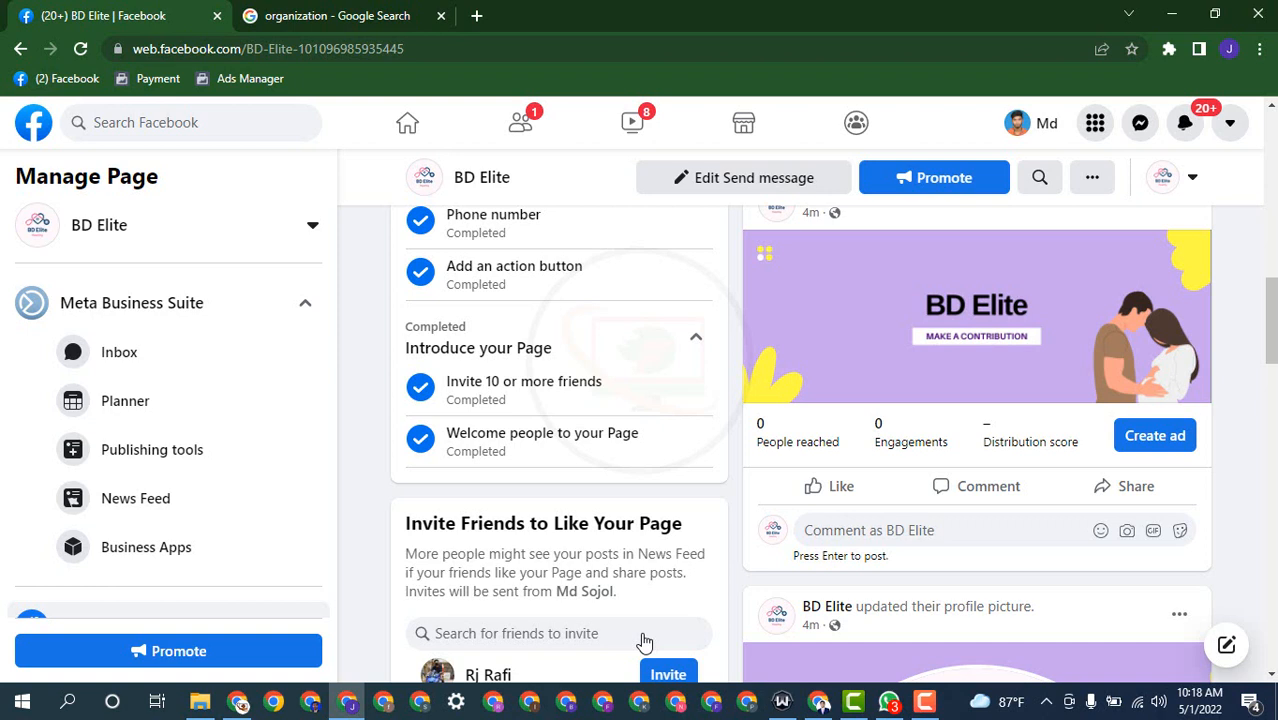
pyautogui.scroll(-5, 905, 510)
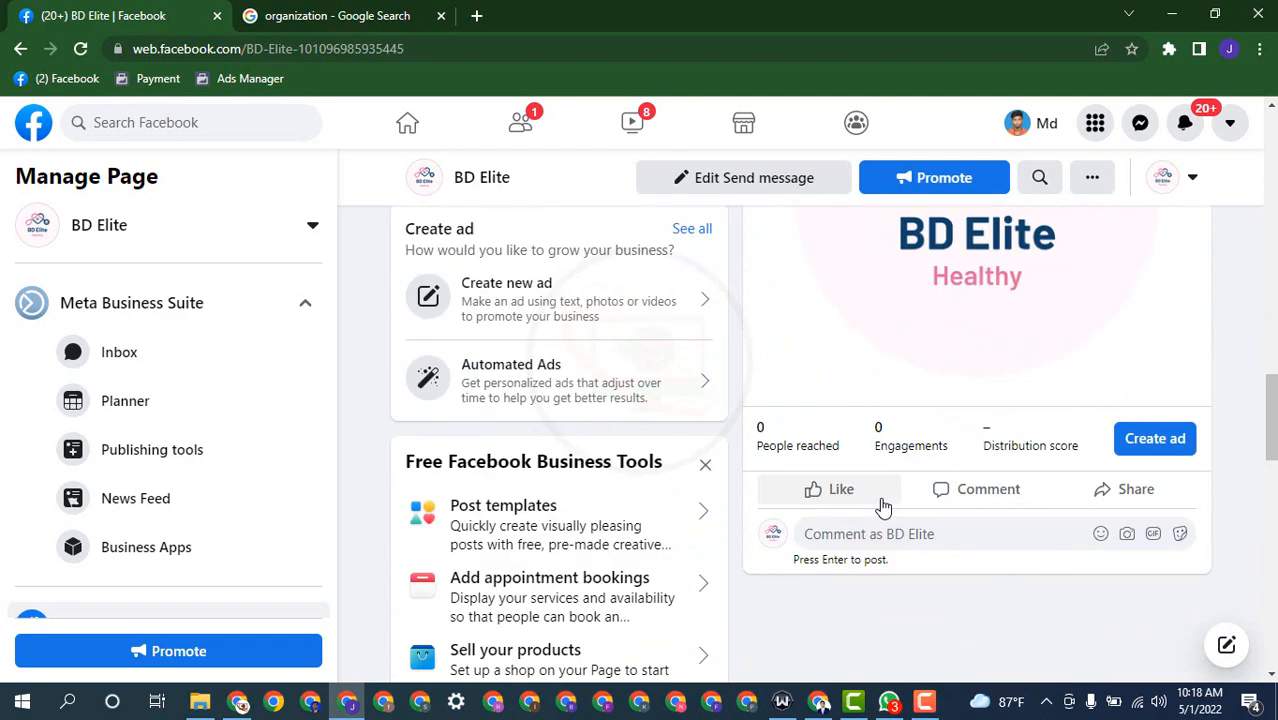
pyautogui.scroll(1, 855, 476)
pyautogui.scroll(-5, 858, 478)
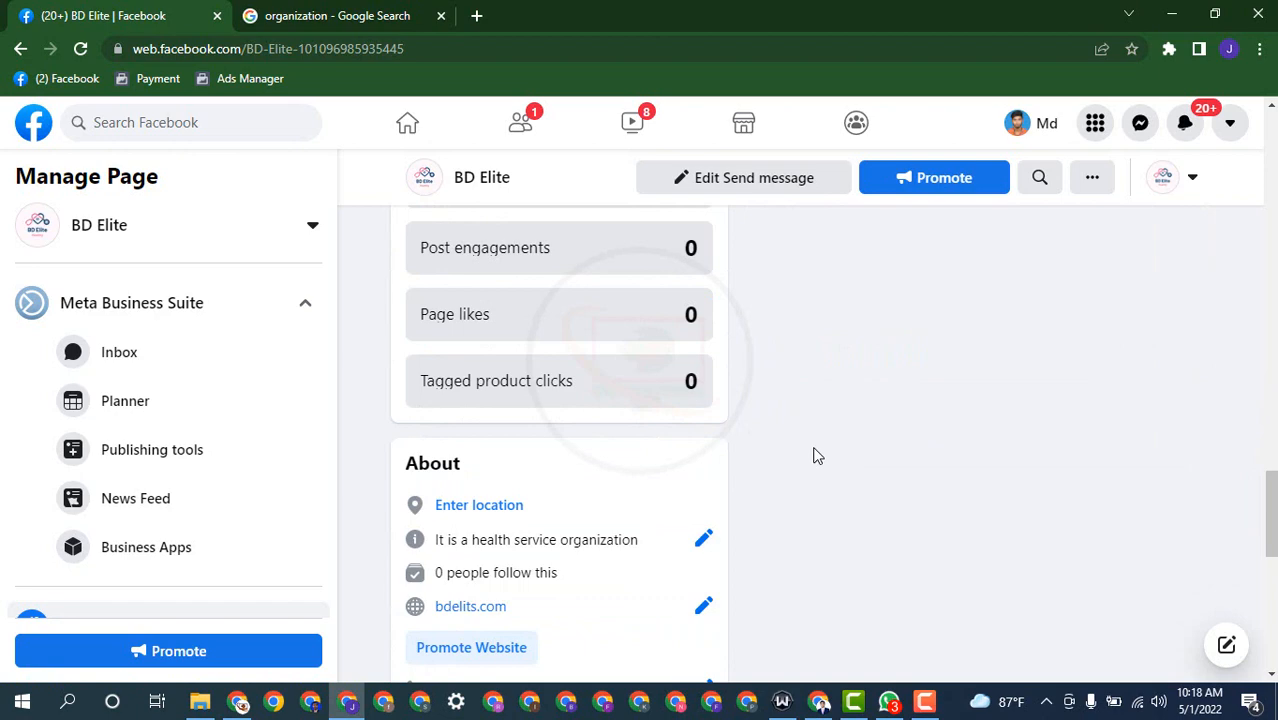
pyautogui.scroll(5, 815, 456)
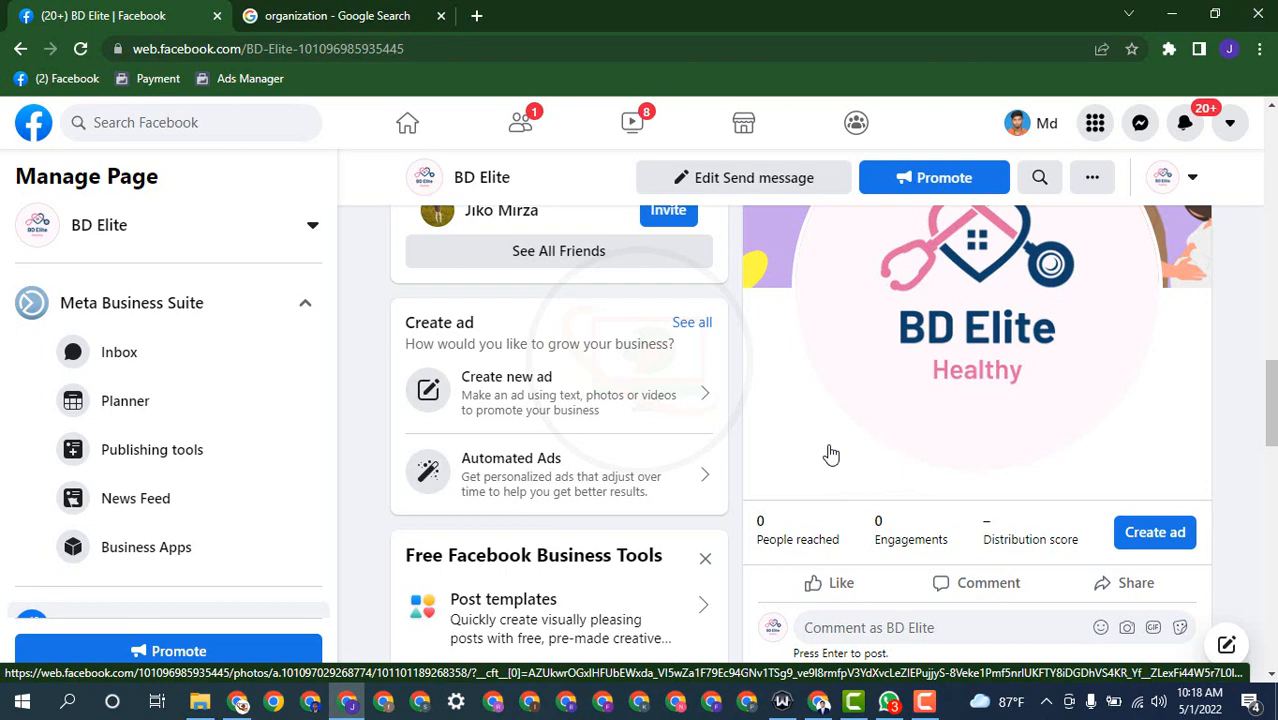
pyautogui.click(925, 702)
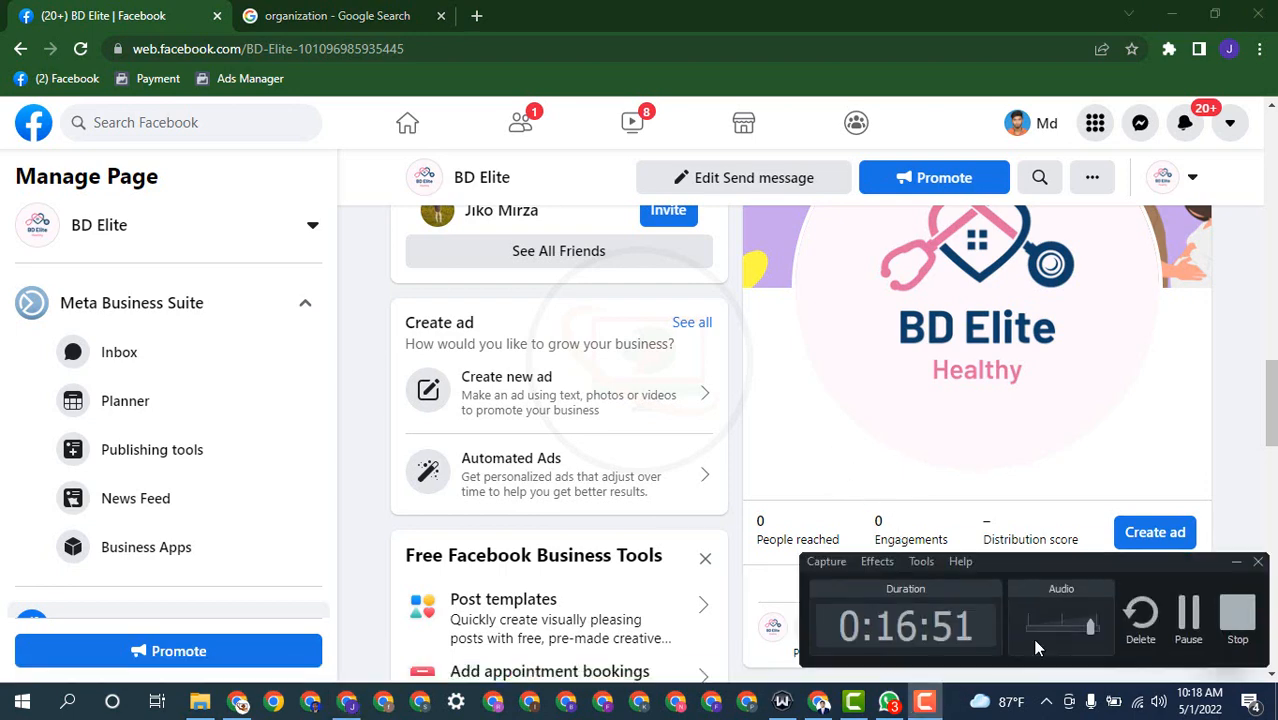